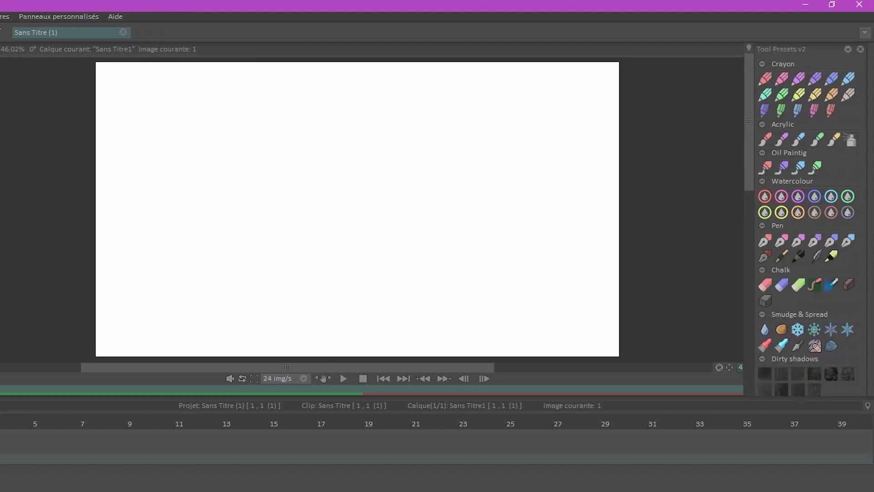
Step: Show the timeline's Notes and Son sections one after the other, and hide them again
scroll(810, 218, "down", 10)
scroll(810, 219, "up", 10)
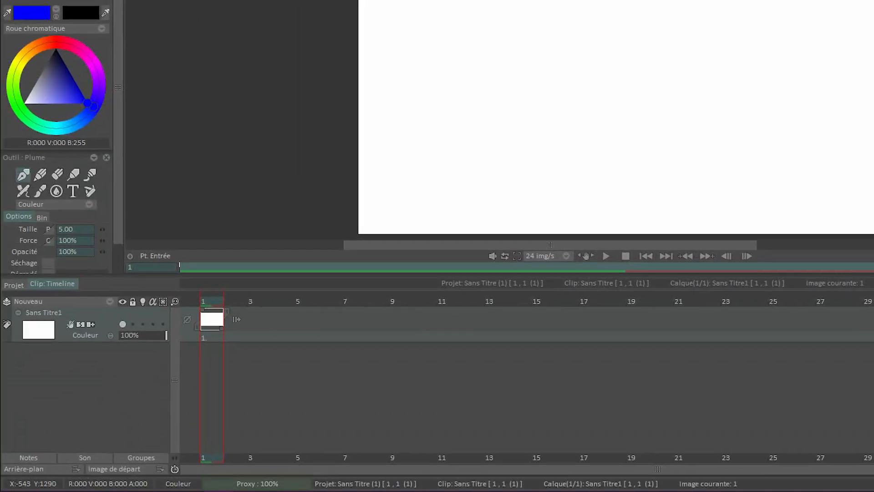
left_click(29, 457)
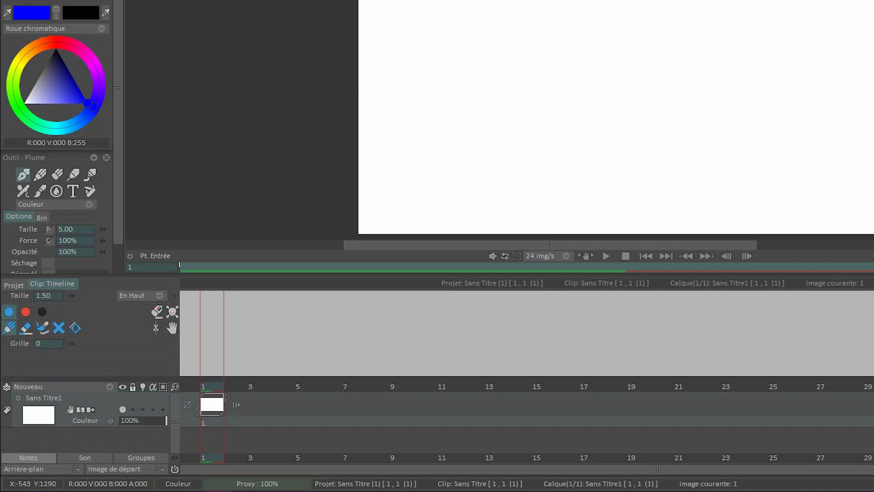
left_click(85, 457)
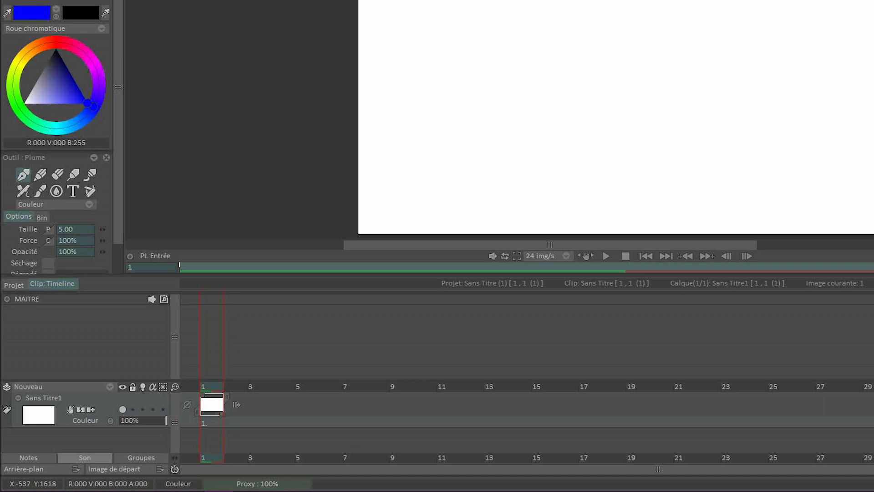
left_click(85, 457)
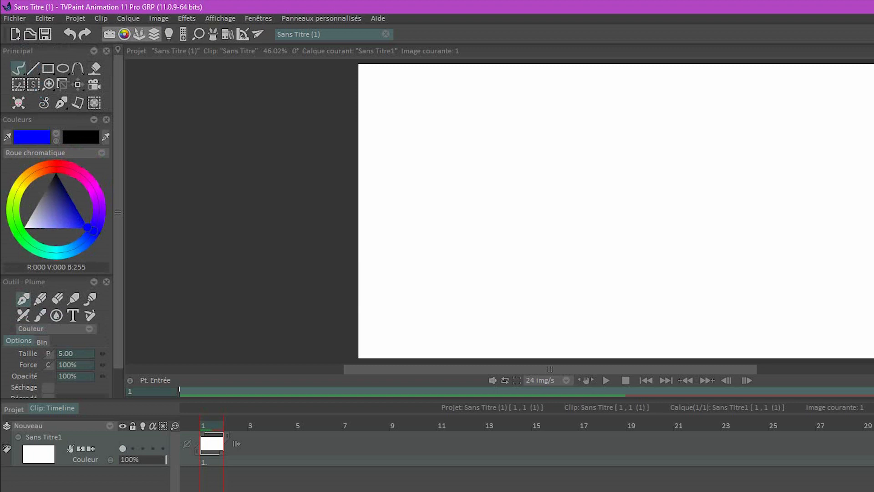
scroll(56, 222, "down", 1)
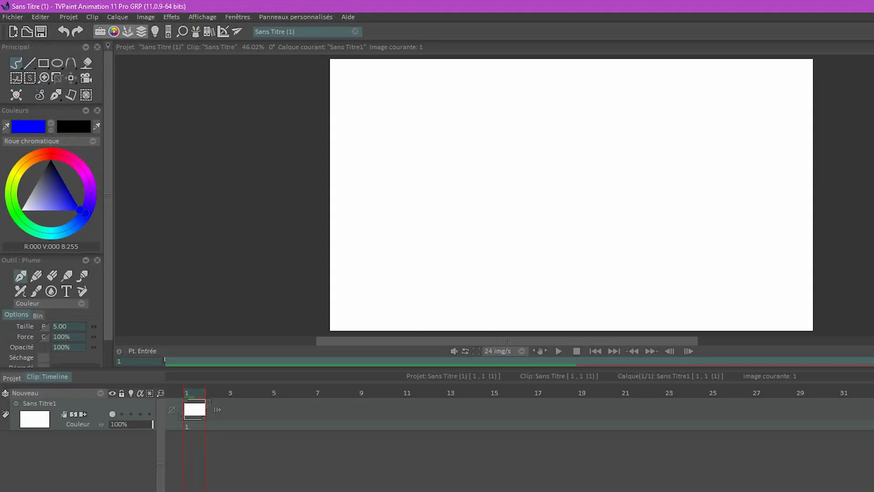
Step: Draw a wavy blue freehand line with the Plume tool and a second one below it with the Crayon tool
left_click(16, 63)
left_click(16, 64)
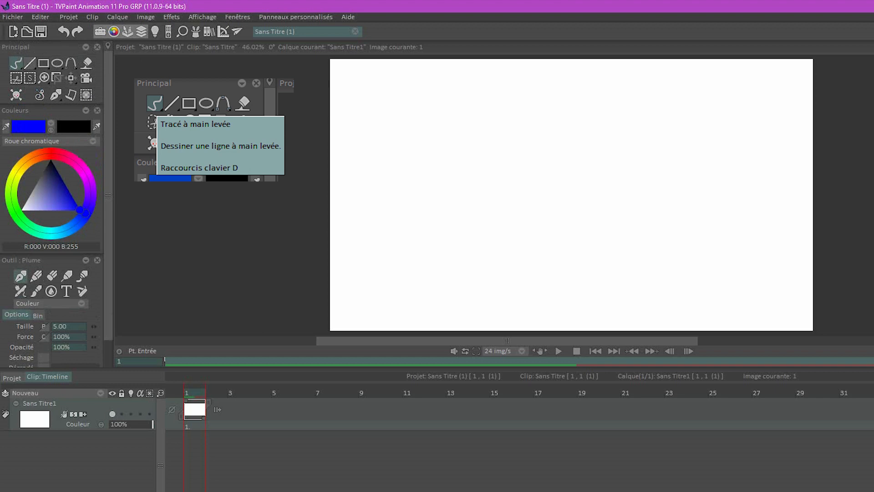
mouse_move(386, 157)
left_mouse_down()
mouse_move(462, 137)
mouse_move(569, 139)
left_mouse_up()
left_click(36, 275)
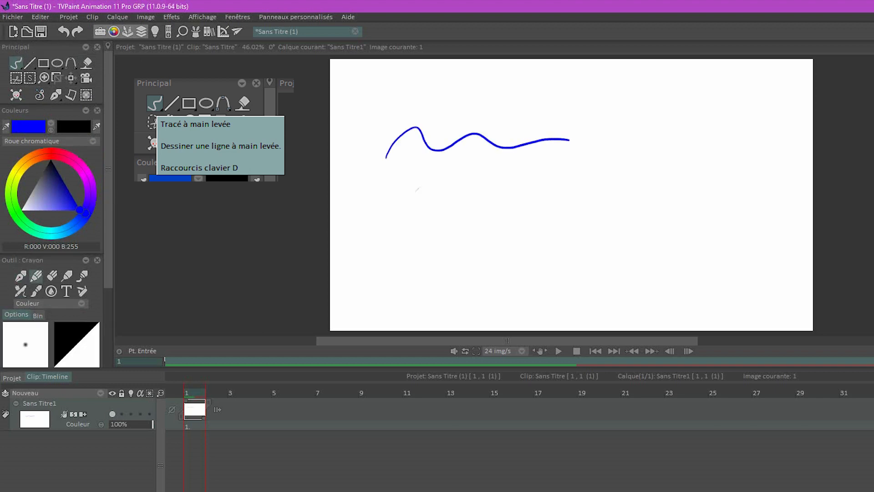
left_click_drag(414, 191, 599, 179)
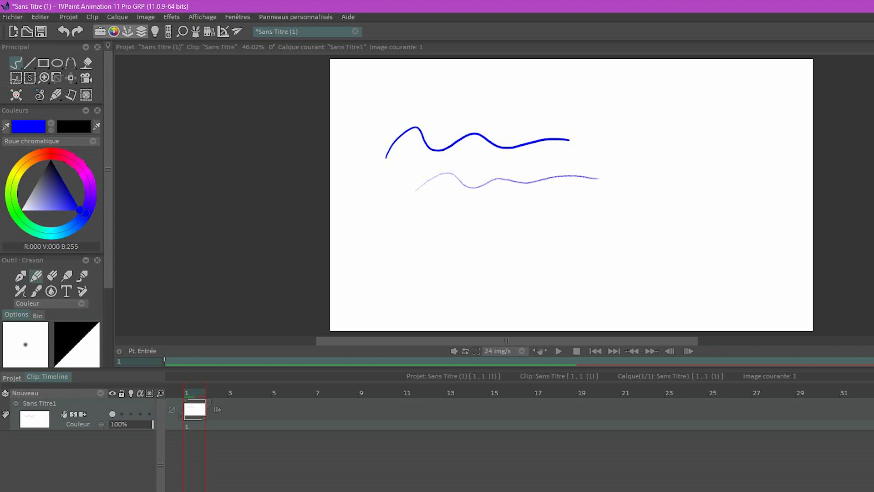
Step: Paint a broad wavy stroke with the Brosse tool below the lines, and add a Plume line above them
left_click(82, 290)
mouse_move(371, 227)
left_mouse_down()
mouse_move(477, 212)
mouse_move(656, 217)
left_mouse_up()
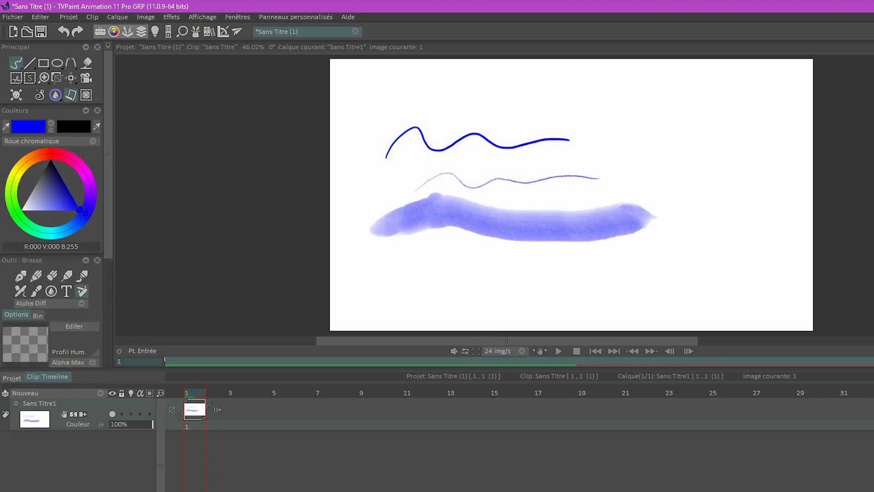
left_click(20, 275)
left_click_drag(402, 103, 583, 104)
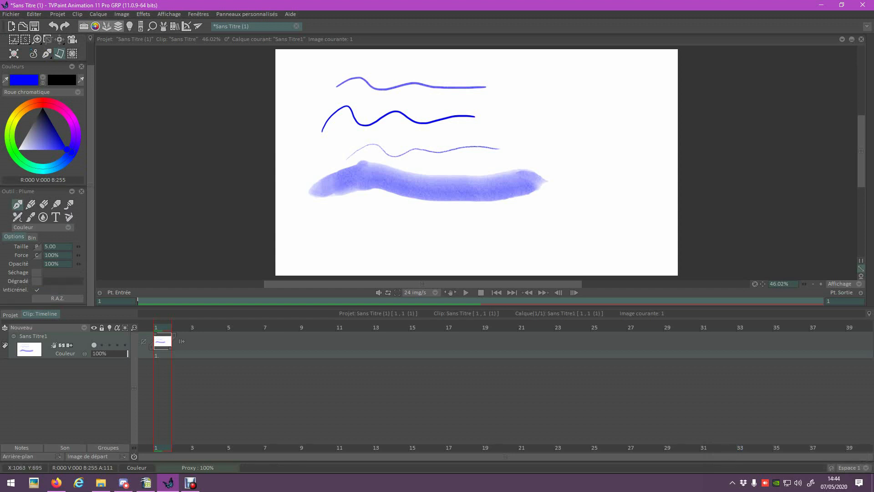
Step: Create a new empty custom panel and move it over the upper part of the canvas, beside the strokes
mouse_move(869, 102)
scroll(63, 46, "up", 1)
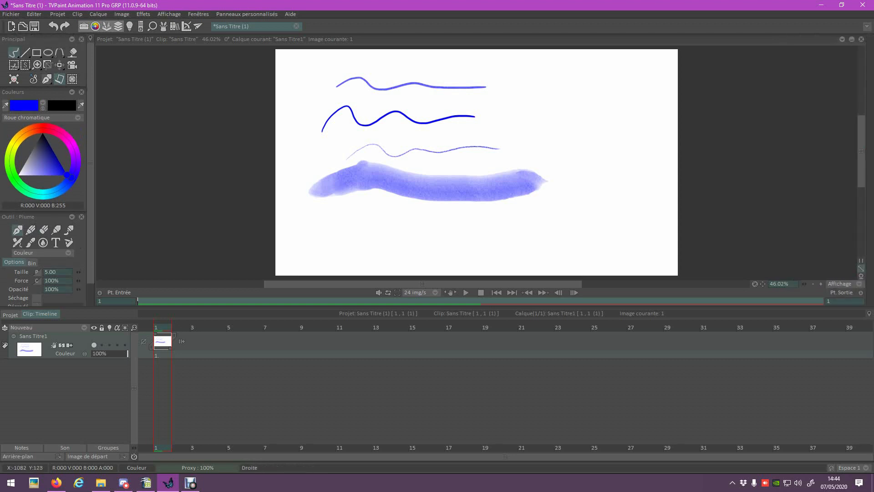
mouse_move(871, 145)
left_click(245, 14)
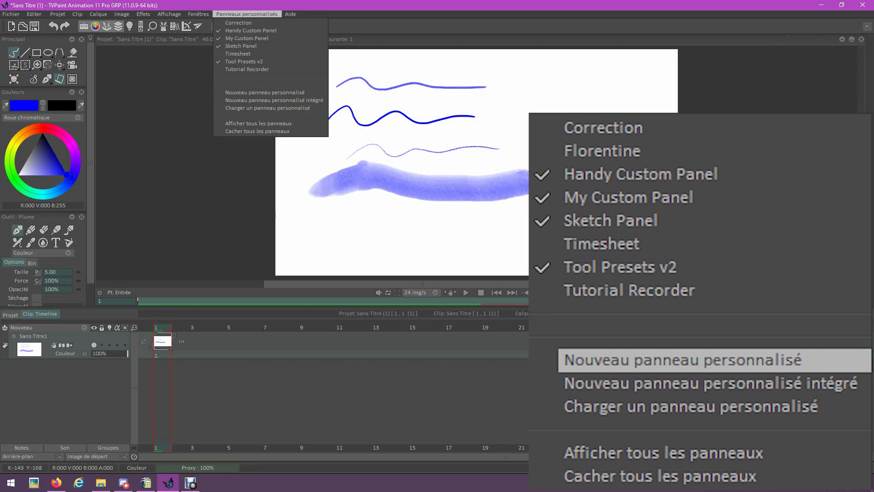
left_click(265, 92)
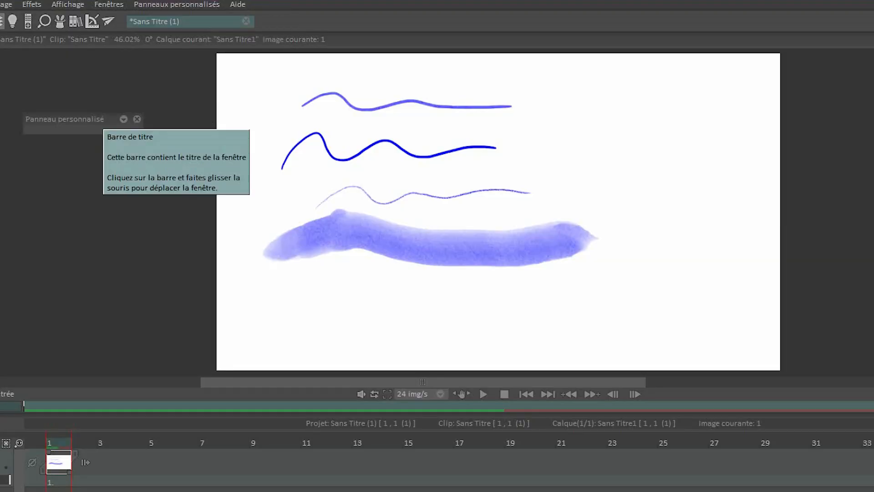
right_click(104, 120)
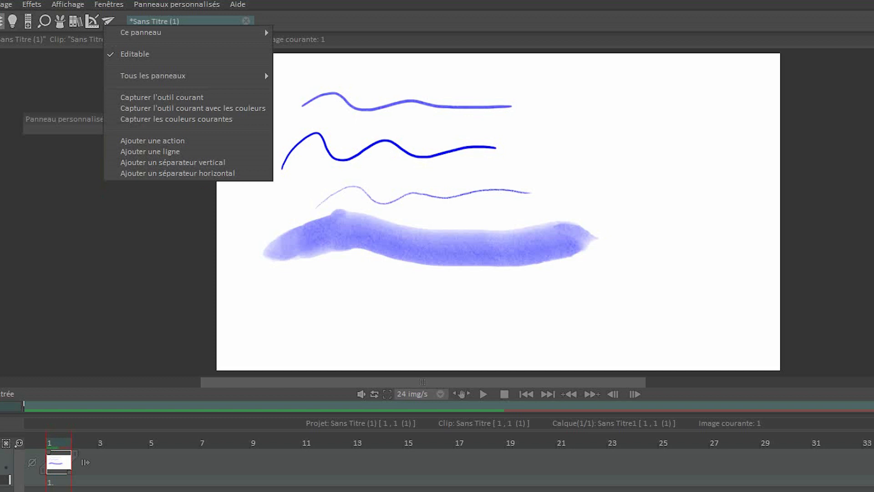
left_click(73, 119)
left_click_drag(73, 119, 594, 143)
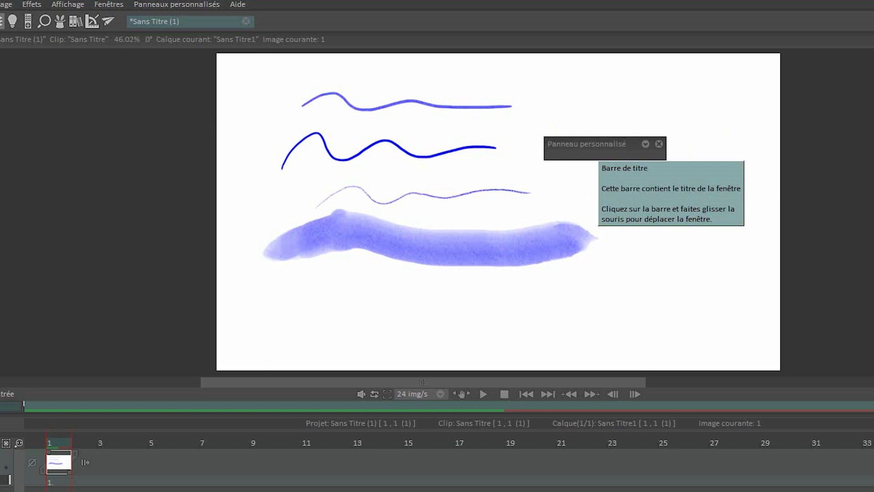
Step: Rename the new custom panel with the author's first name
left_click(645, 144)
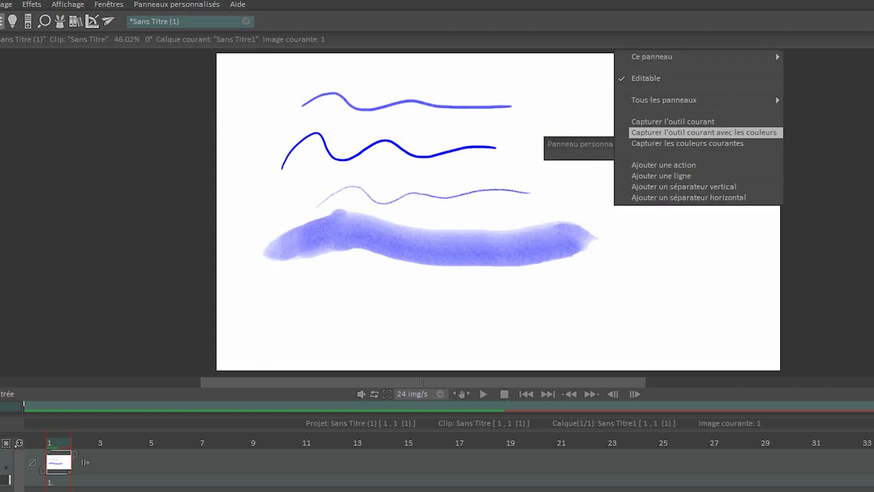
mouse_move(660, 57)
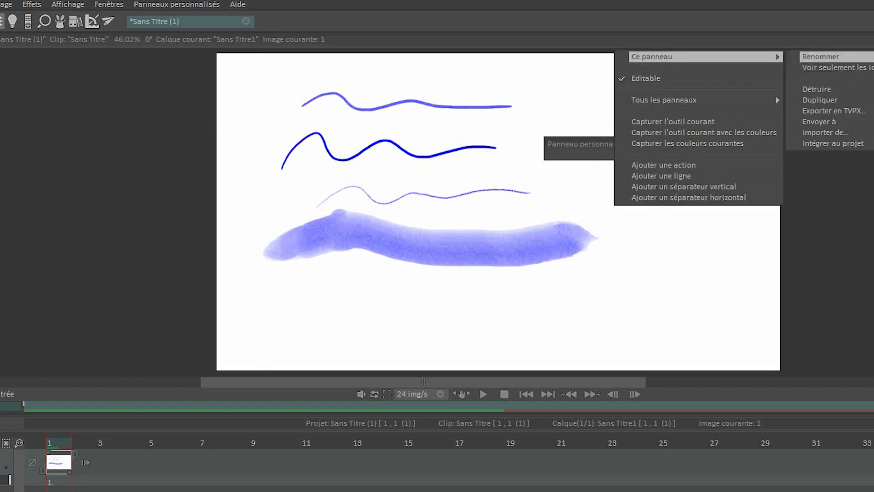
left_click(820, 56)
type("Florentinez")
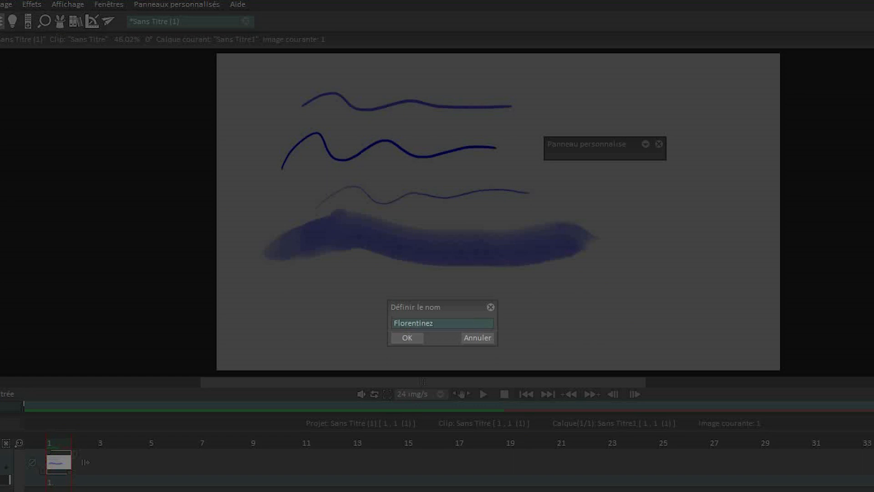
key("BackSpace")
left_click(407, 337)
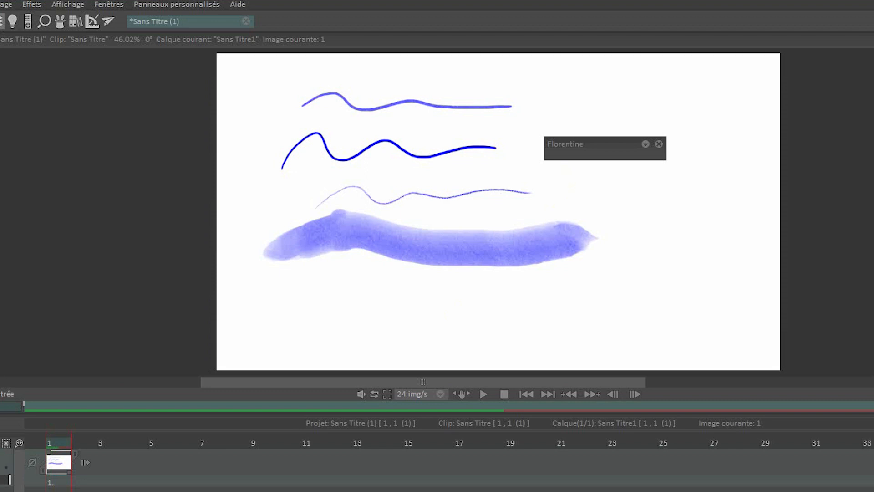
right_click(622, 154)
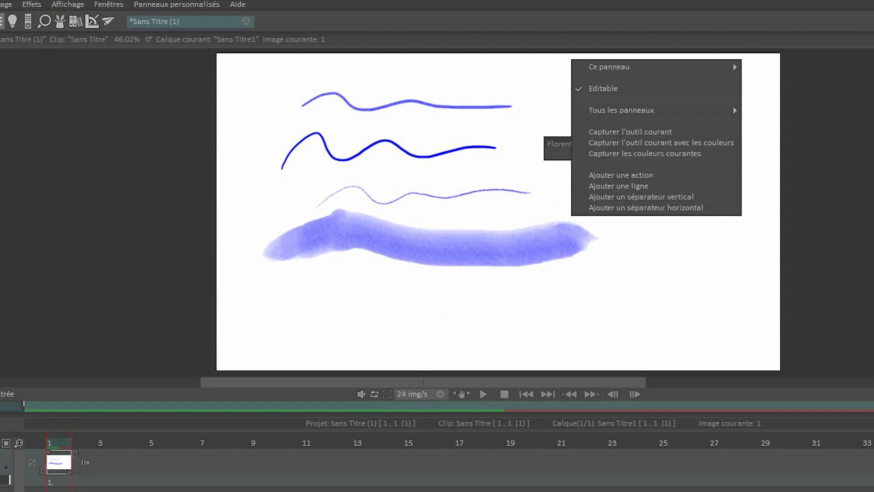
key("Escape")
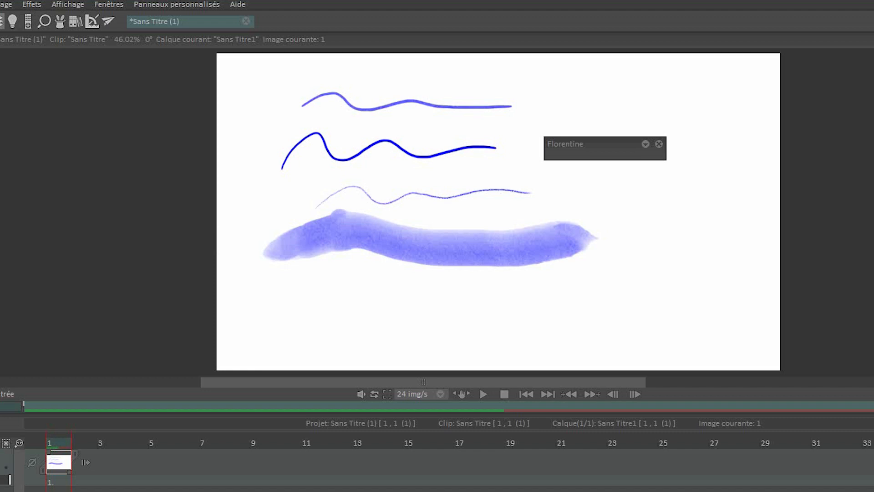
Step: Paint a textured wavy blue stroke with the Brosse tool across the lower part of the canvas
left_click_drag(365, 314, 685, 312)
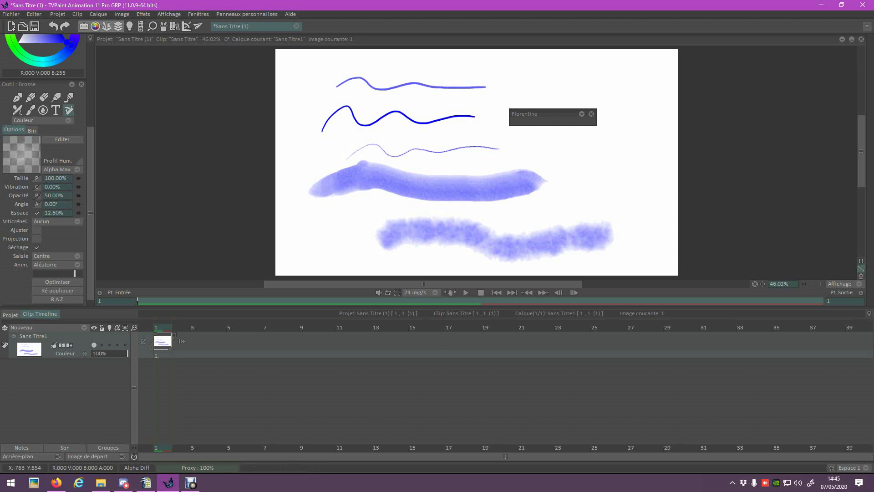
scroll(43, 169, "up", 5)
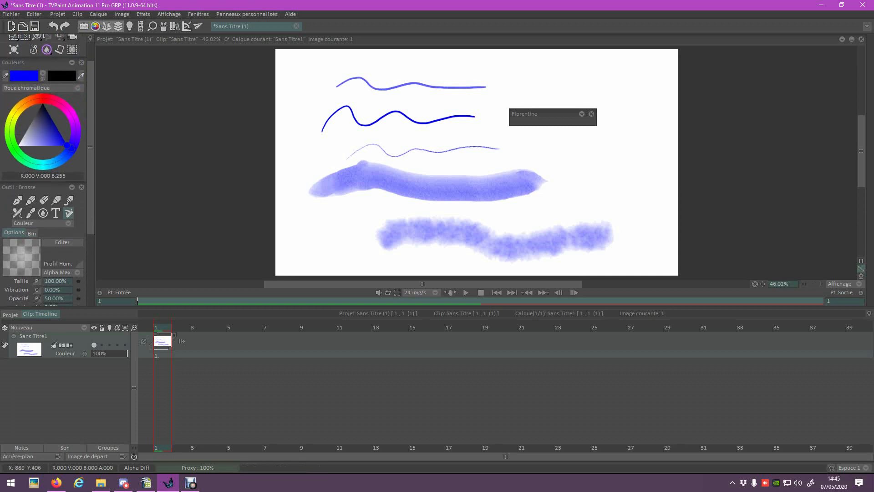
scroll(67, 84, "up", 1)
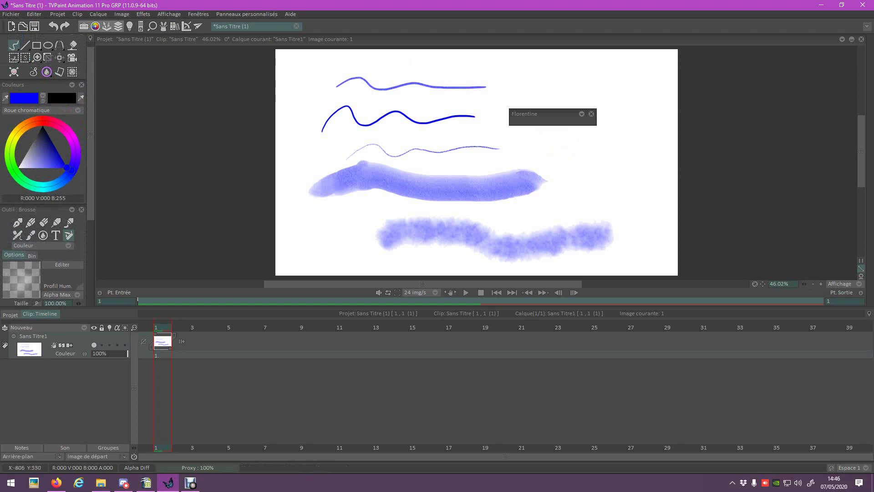
Step: Move the custom panel off the canvas onto the grey workspace and erase all strokes from the current layer
left_click_drag(539, 115, 186, 97)
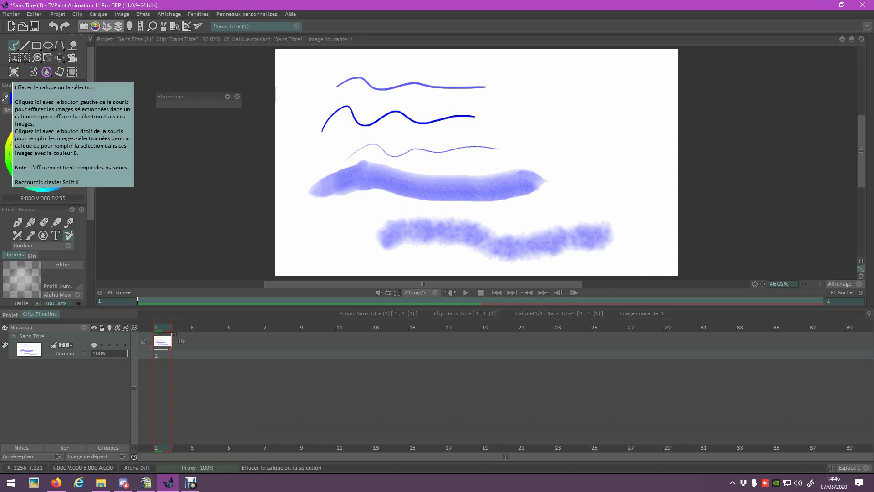
left_click(14, 72)
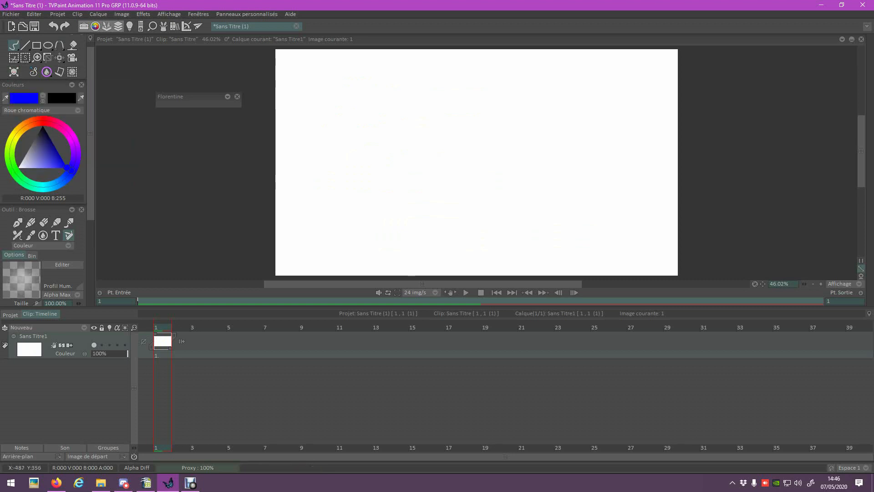
Step: Paint a horizontal freehand stroke with the Brosse tool near the top of the canvas
right_click(12, 45)
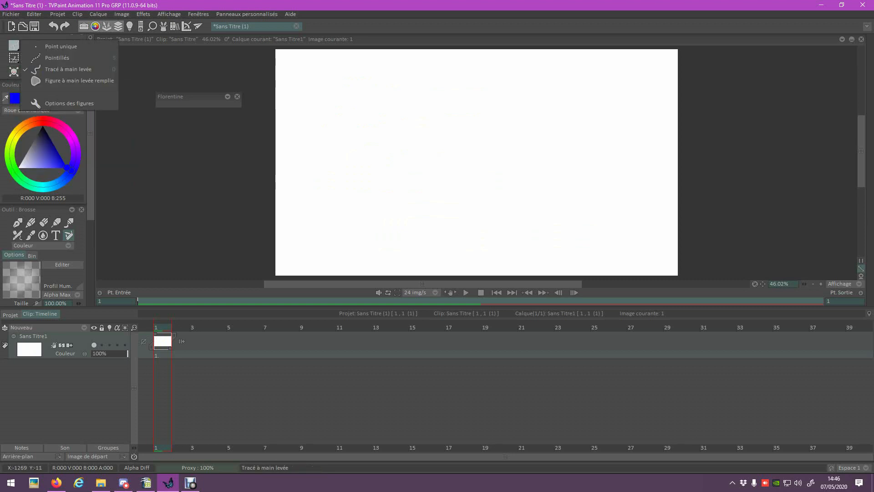
left_click_drag(321, 93, 524, 86)
mouse_move(872, 94)
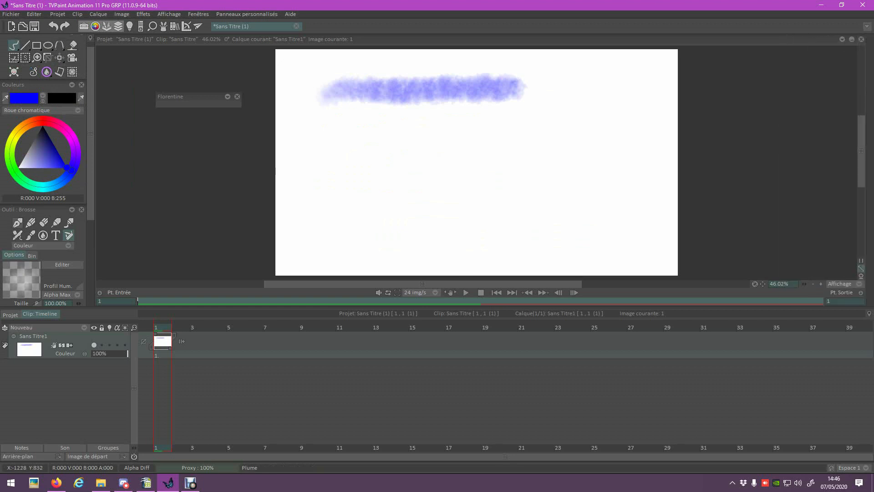
Step: Undo the brush stroke and draw a nearly horizontal freehand line with the Plume tool near the canvas top
left_click(18, 223)
key("ctrl+z")
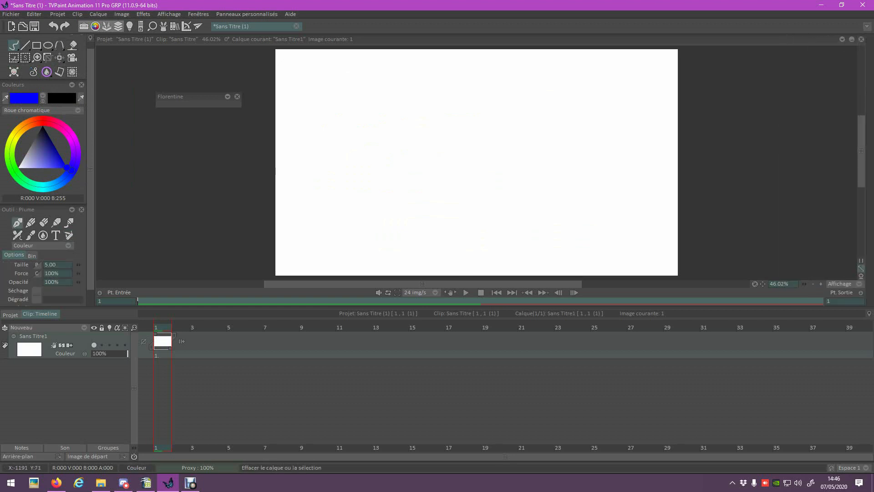
left_click_drag(343, 95, 535, 94)
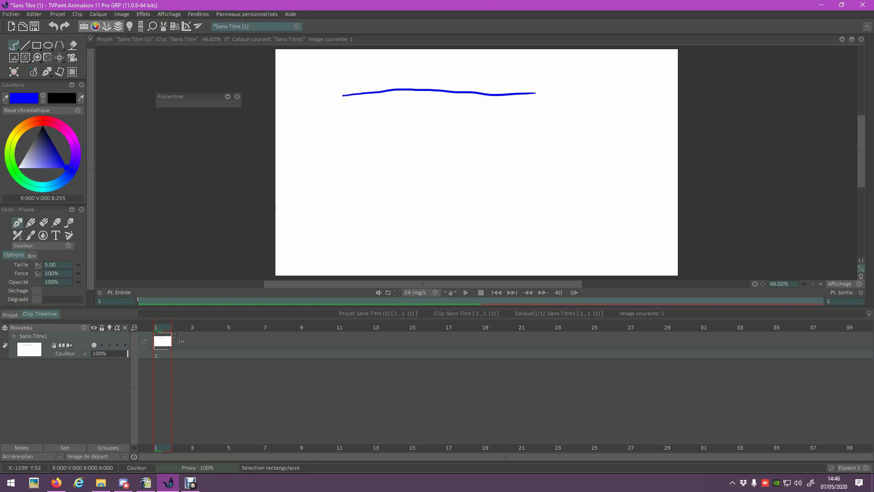
Step: Draw a horizontal dotted line beneath the solid one using the Pointillés stroke mode
right_click(14, 45)
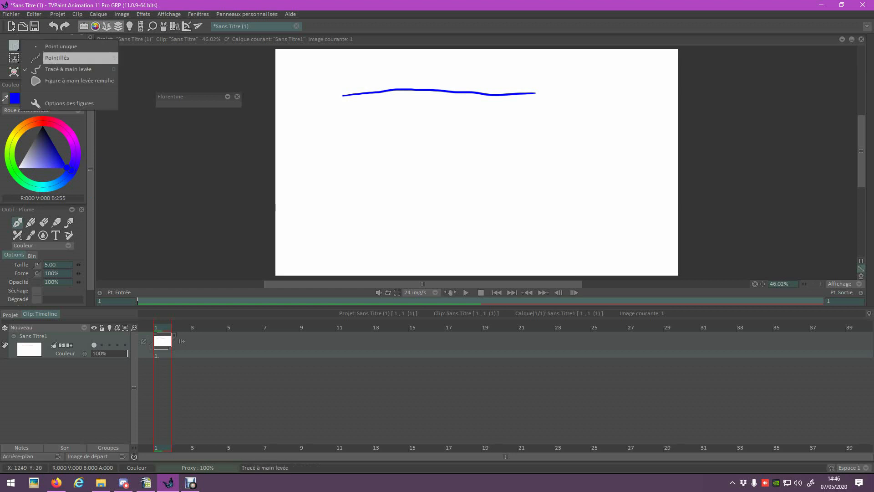
left_click(57, 58)
left_click_drag(325, 119, 526, 118)
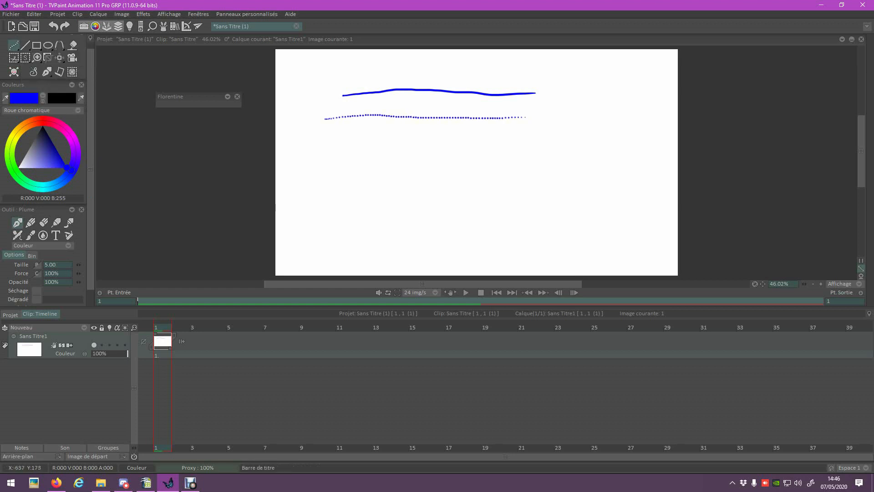
Step: Place scattered single dots below the dotted line using the Point unique mode
right_click(13, 45)
left_click(59, 46)
left_click(423, 139)
left_click(461, 141)
Step: Set the stroke mode back to Tracé à main levée and reopen the list of stroke modes
left_click(14, 45)
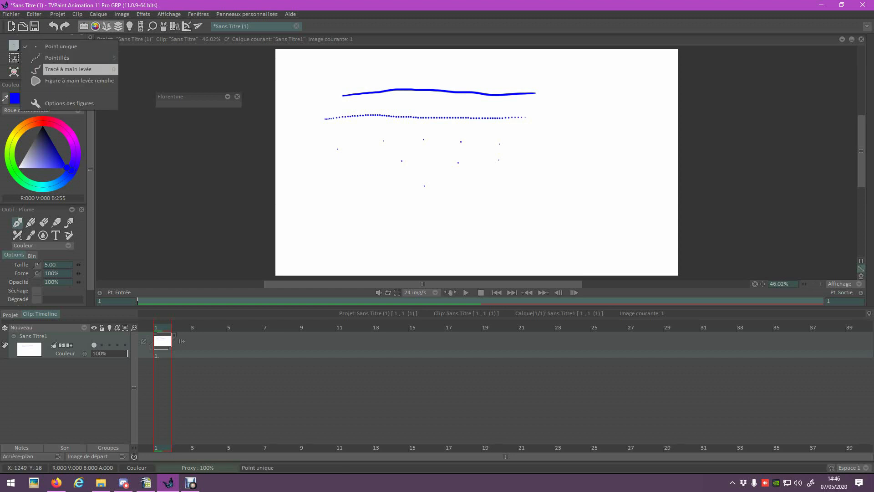
left_click(68, 69)
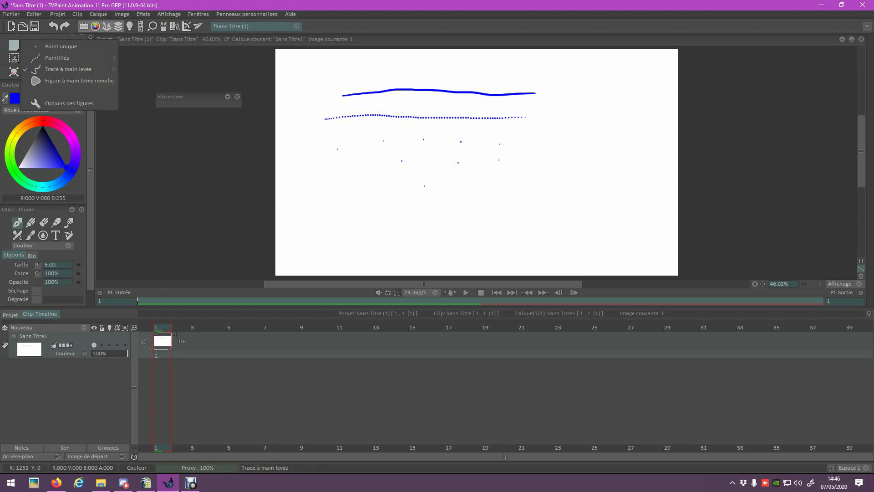
left_click(14, 45)
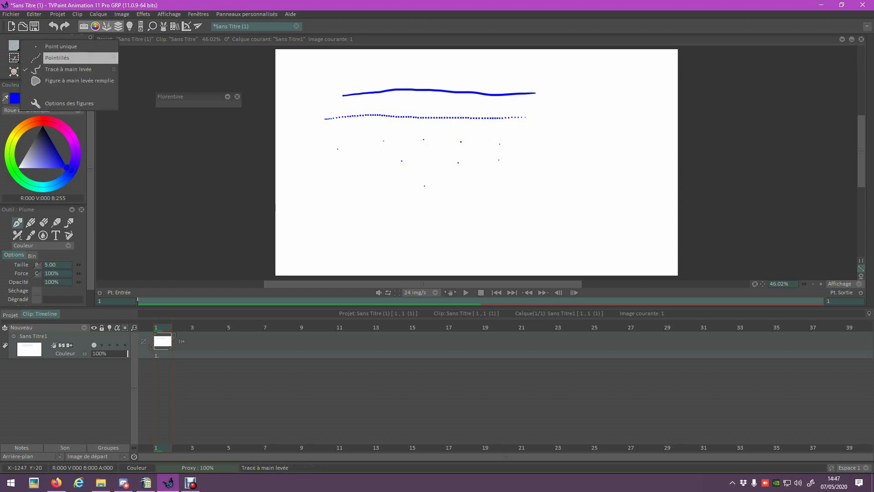
Step: Draw four filled blue shapes around the dots with the Figure à main levée remplie mode
left_click(53, 82)
mouse_move(346, 182)
left_mouse_down()
mouse_move(326, 209)
mouse_move(356, 221)
mouse_move(378, 209)
mouse_move(373, 188)
mouse_move(347, 184)
left_mouse_up()
mouse_move(444, 199)
left_mouse_down()
mouse_move(428, 227)
mouse_move(450, 201)
mouse_move(442, 199)
left_mouse_up()
mouse_move(555, 163)
left_mouse_down()
mouse_move(571, 168)
mouse_move(556, 164)
left_mouse_up()
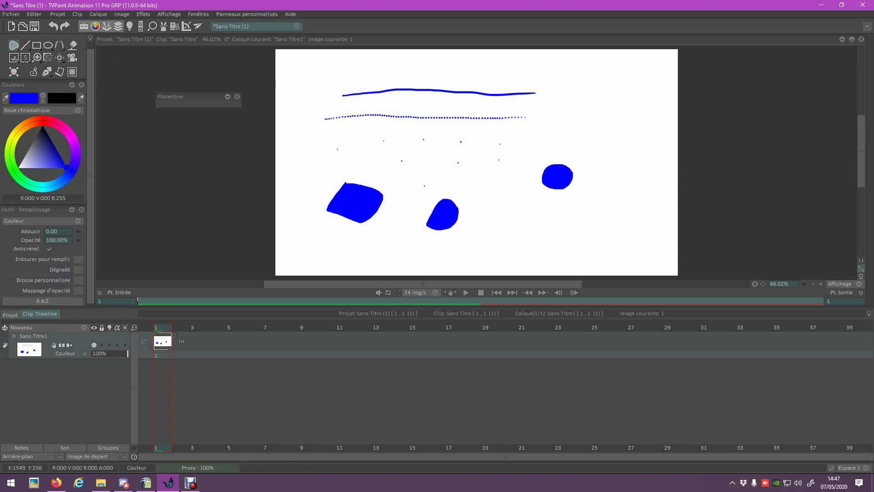
left_click_drag(599, 106, 592, 107)
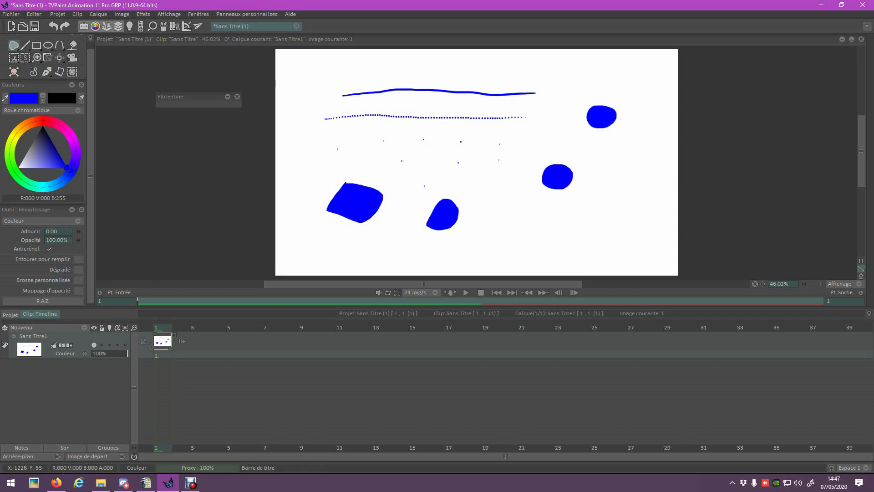
Step: Switch back to the Tracé à main levée mode and draw a wavy horizontal line above the first solid line
left_click(24, 46)
left_click(25, 45)
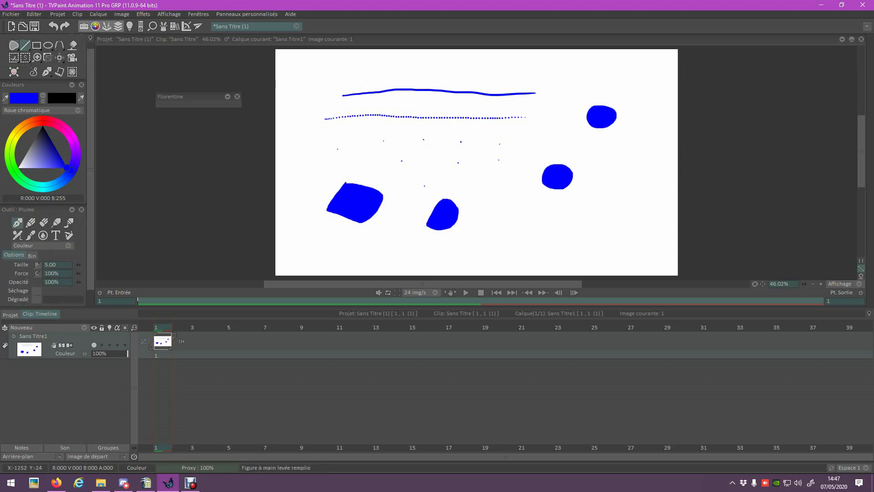
left_click(13, 45)
left_click(64, 69)
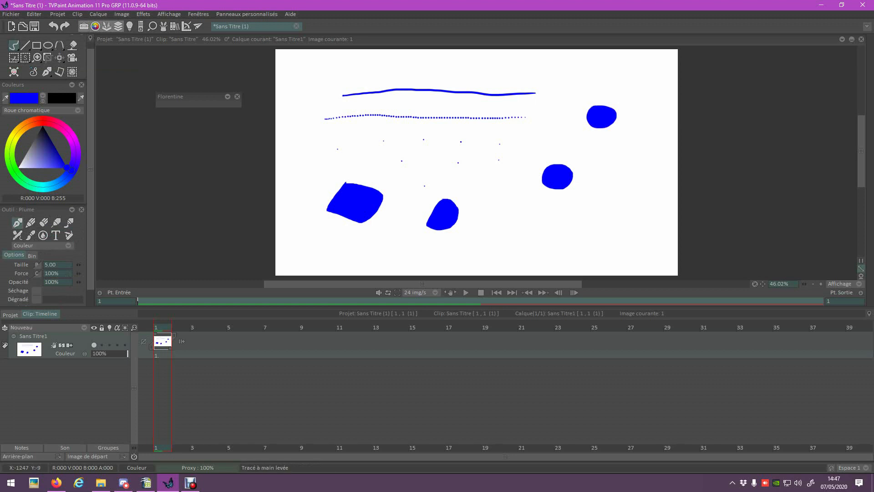
right_click(14, 46)
left_click(21, 48)
left_click_drag(353, 82, 518, 76)
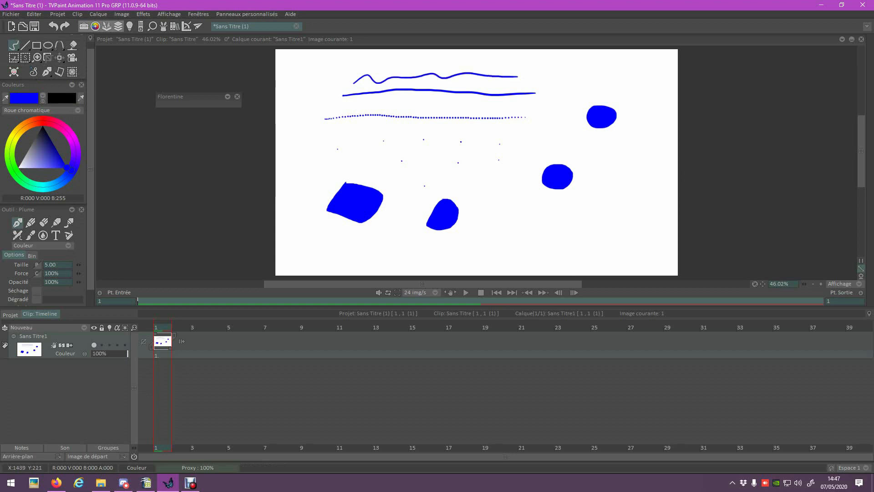
Step: Clear the canvas and draw a thin wavy vertical line near its left edge
key("BackSpace")
left_click_drag(321, 71, 320, 188)
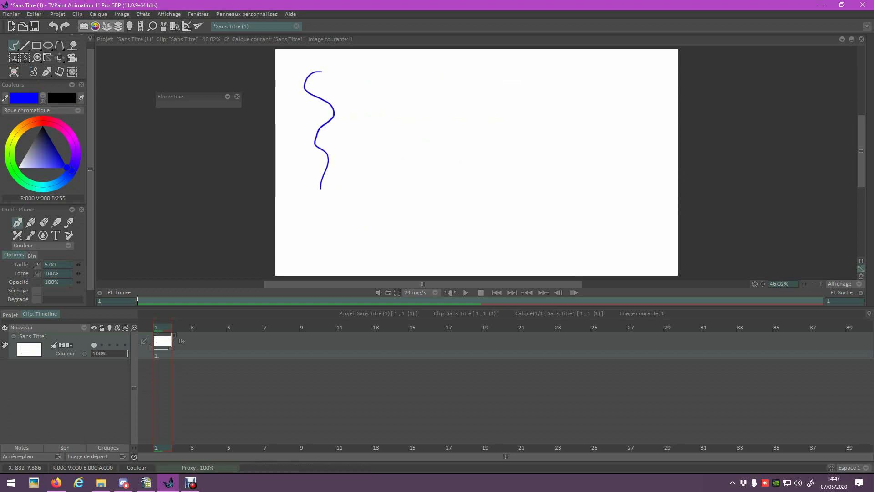
Step: Set the Plume size to 29.50 and draw a thicker vertical stroke beside the thin wavy line
scroll(53, 84, "down", 1)
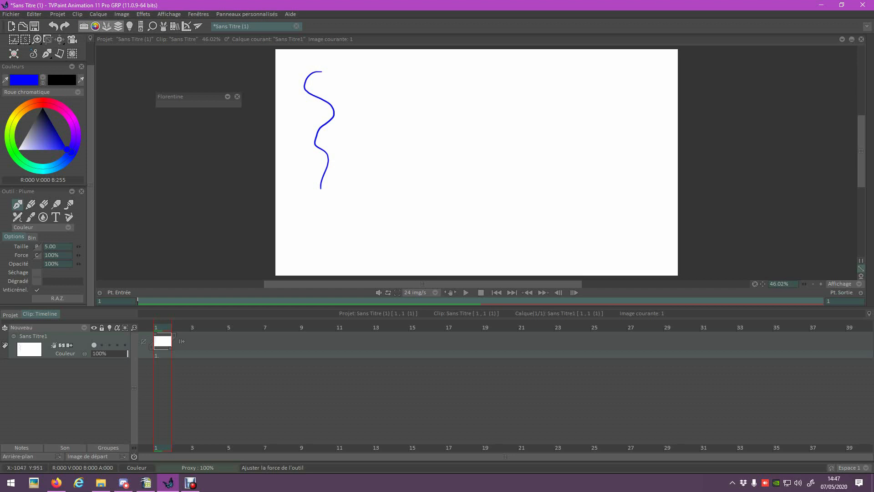
left_click_drag(51, 247, 68, 246)
mouse_move(348, 75)
left_mouse_down()
mouse_move(359, 117)
mouse_move(355, 168)
left_mouse_up()
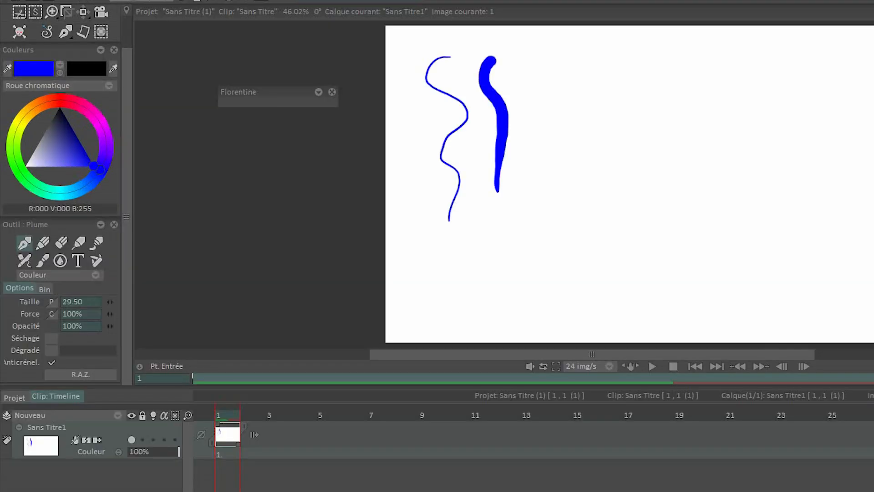
Step: Check the control options for the Plume size, keep Pression, and draw three long strokes of varying thickness across the canvas
left_click(51, 302)
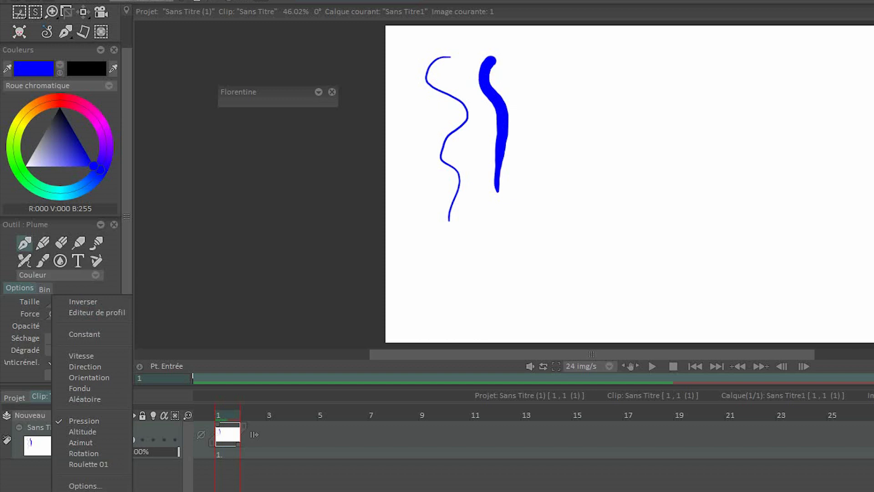
key("Escape")
left_click_drag(466, 248, 872, 224)
mouse_move(872, 172)
left_mouse_down()
mouse_move(769, 185)
mouse_move(678, 115)
mouse_move(600, 165)
mouse_move(464, 212)
left_mouse_up()
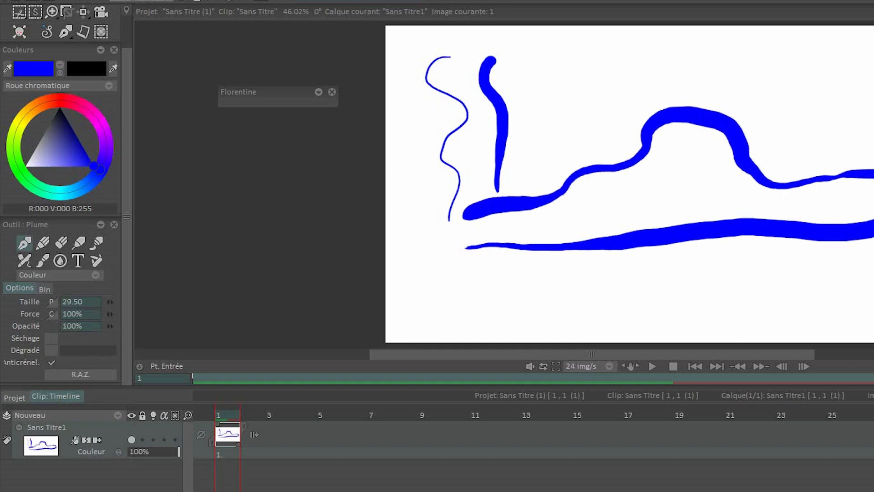
mouse_move(437, 285)
left_mouse_down()
mouse_move(629, 282)
mouse_move(848, 263)
left_mouse_up()
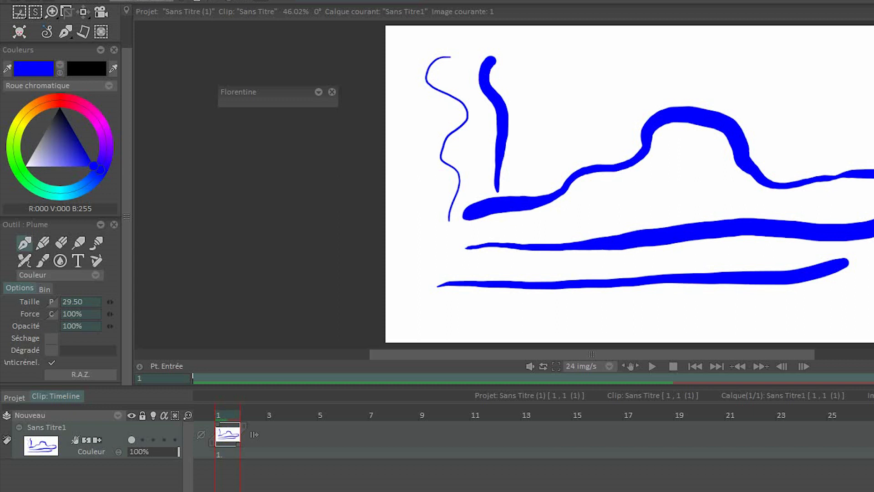
Step: Clear the canvas and draw a horizontal stroke with the Plume size control set to Constant
left_click(19, 32)
left_click(51, 301)
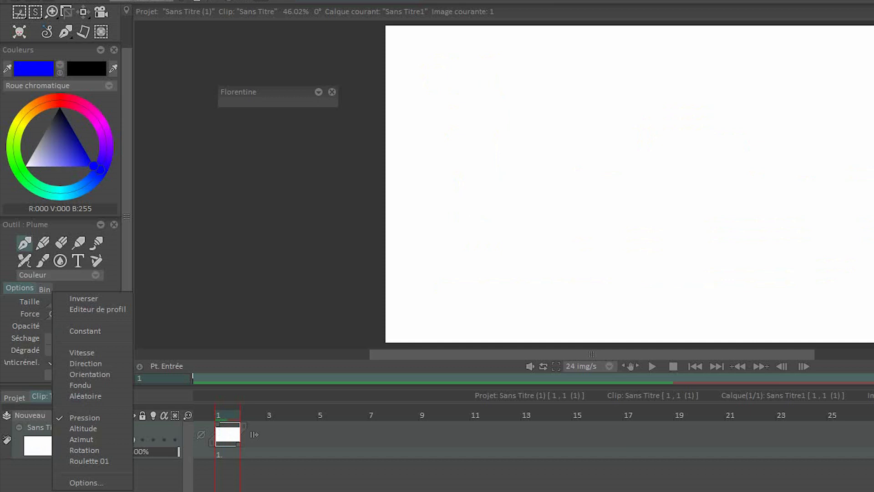
left_click(86, 331)
left_click_drag(460, 104, 814, 89)
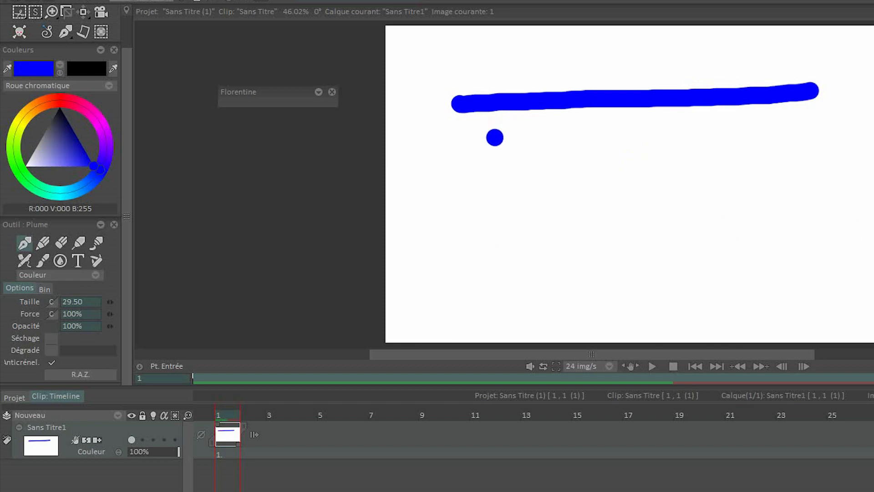
left_click(52, 301)
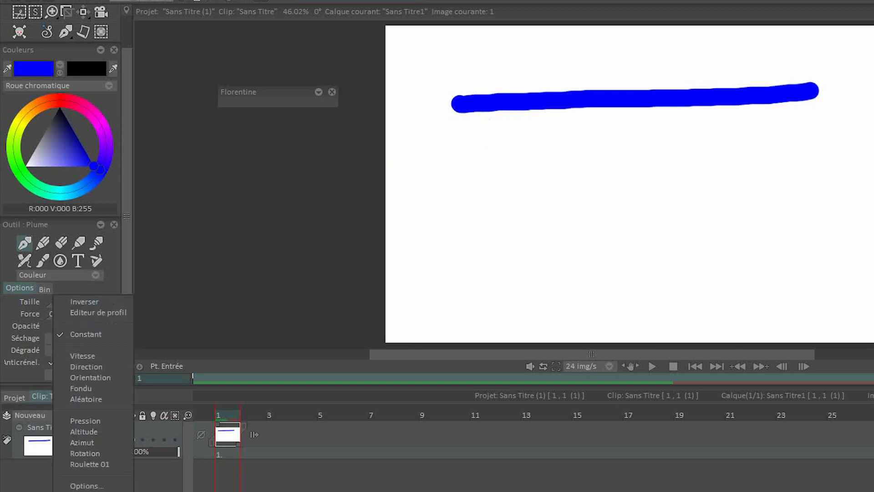
left_click(87, 333)
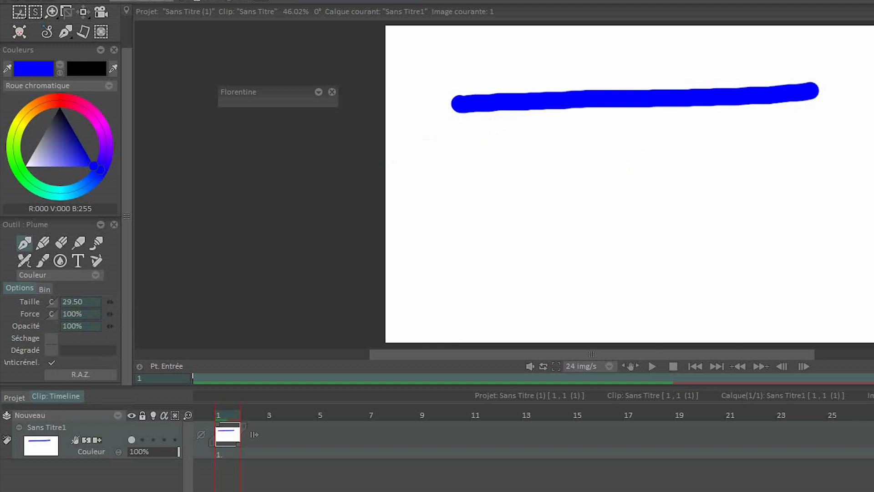
Step: Undo the constant-width stroke and draw winding strokes across the canvas with the size control set to Orientation
key("ctrl+z")
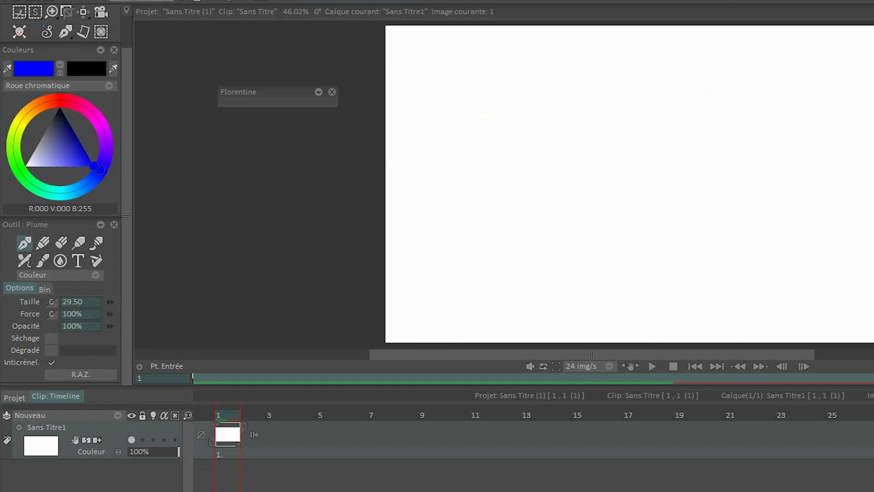
left_click(52, 301)
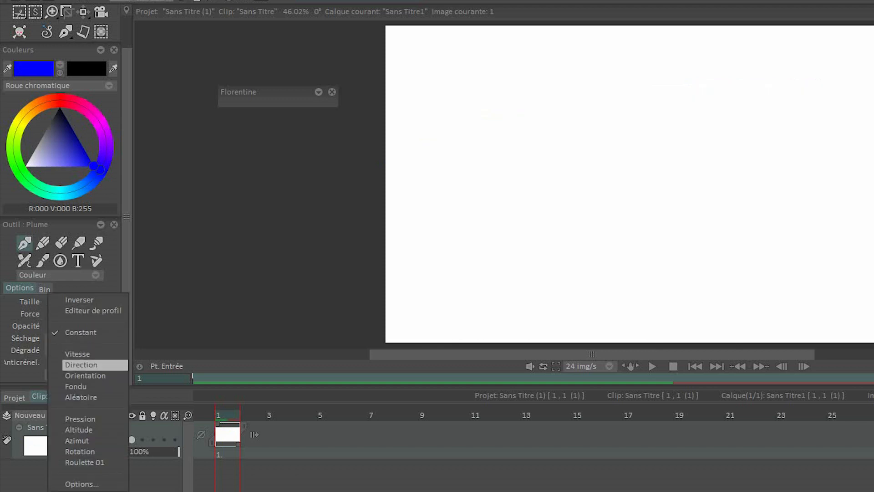
left_click(75, 371)
mouse_move(550, 116)
left_mouse_down()
mouse_move(585, 142)
mouse_move(688, 134)
mouse_move(694, 201)
mouse_move(756, 145)
mouse_move(795, 213)
mouse_move(864, 122)
mouse_move(783, 68)
mouse_move(867, 46)
mouse_move(600, 52)
mouse_move(460, 107)
mouse_move(549, 179)
mouse_move(505, 262)
mouse_move(558, 221)
mouse_move(630, 219)
mouse_move(732, 258)
left_mouse_up()
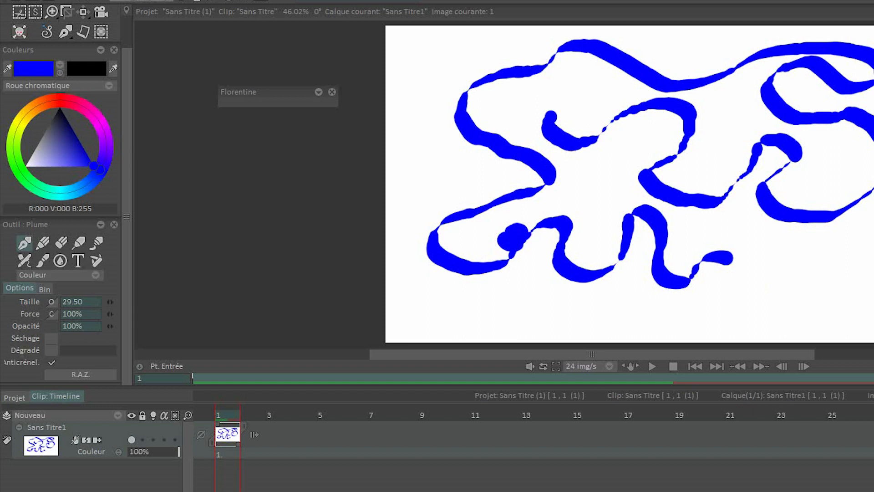
Step: Clear the canvas and draw a long horizontal stroke with the size control set back to Pression
left_click(19, 31)
left_click(52, 302)
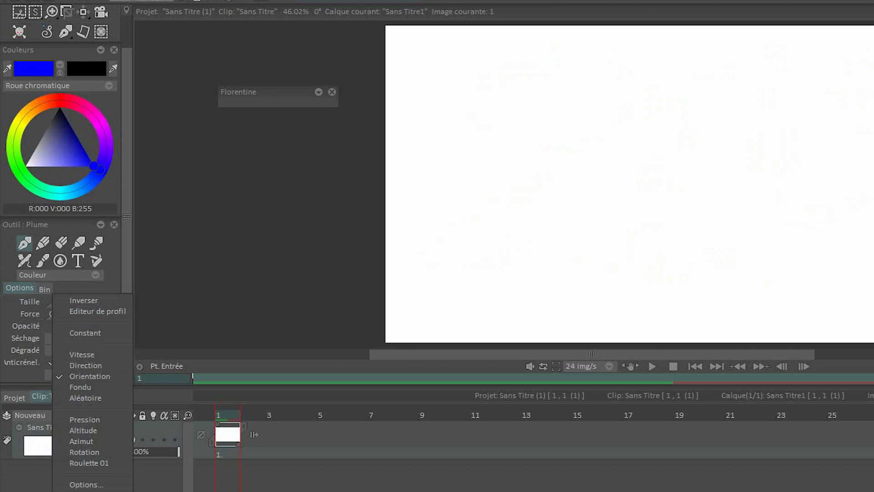
left_click(84, 419)
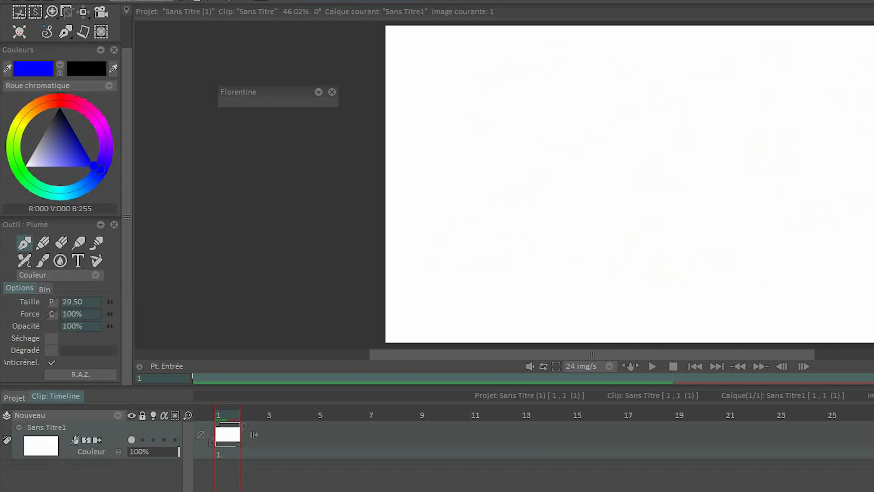
left_click_drag(471, 105, 858, 81)
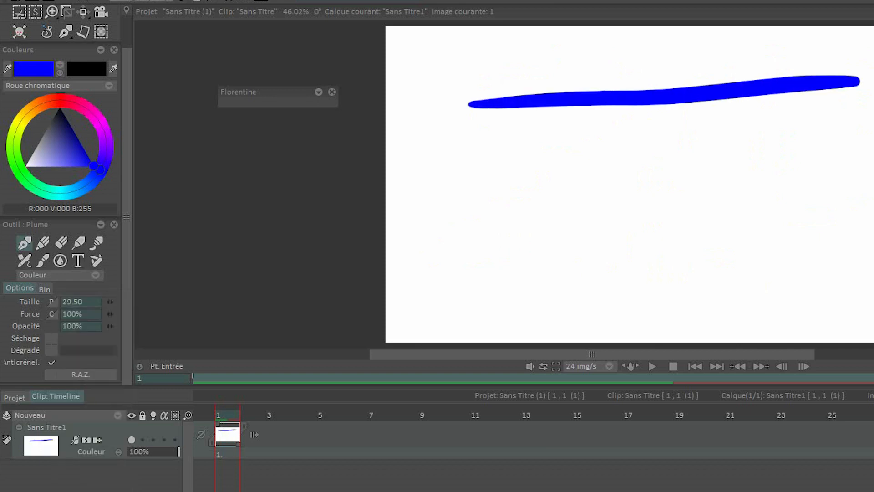
Step: Lower the Plume's Force to 25% and draw two pale horizontal strokes below the solid one
left_click_drag(109, 314, 75, 314)
mouse_move(483, 133)
left_mouse_down()
mouse_move(569, 140)
mouse_move(759, 130)
left_mouse_up()
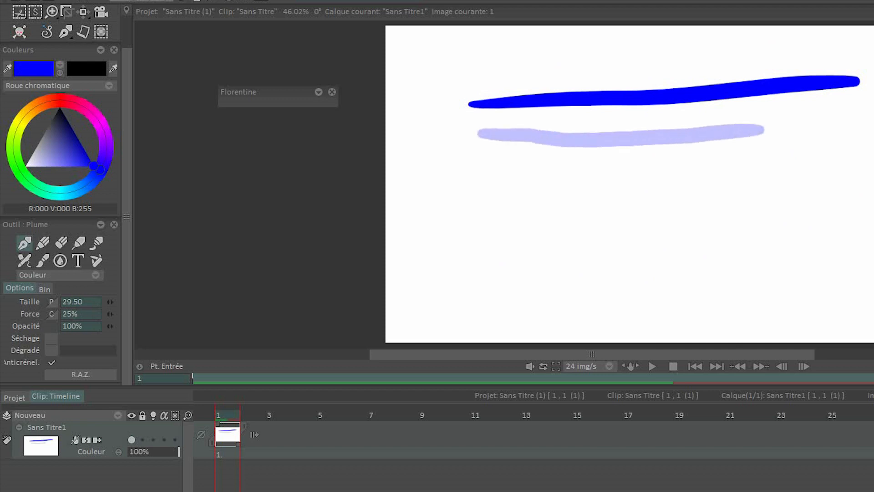
mouse_move(484, 179)
left_mouse_down()
mouse_move(548, 182)
mouse_move(828, 172)
left_mouse_up()
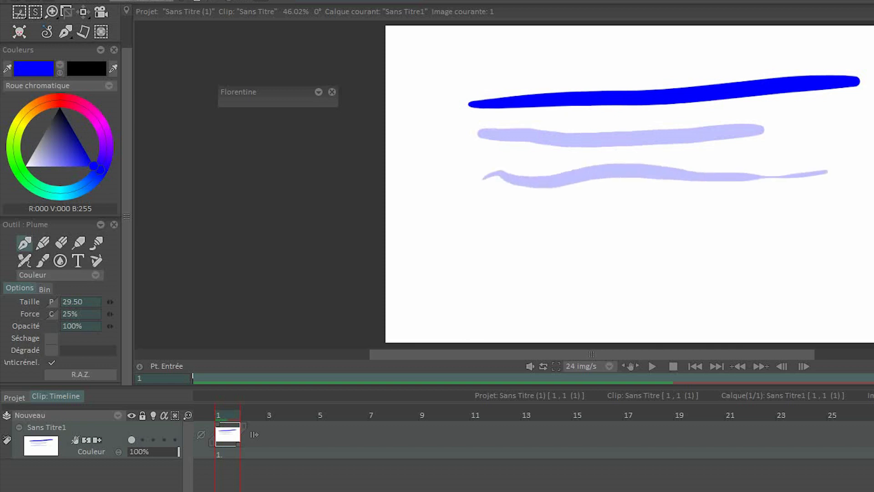
Step: Draw a horizontal stroke below the pale ones with Force at 100% and Opacité at 67%, and raise the opacity again
mouse_move(109, 314)
left_mouse_down()
mouse_move(144, 314)
mouse_move(102, 326)
left_mouse_up()
left_click_drag(478, 213, 768, 215)
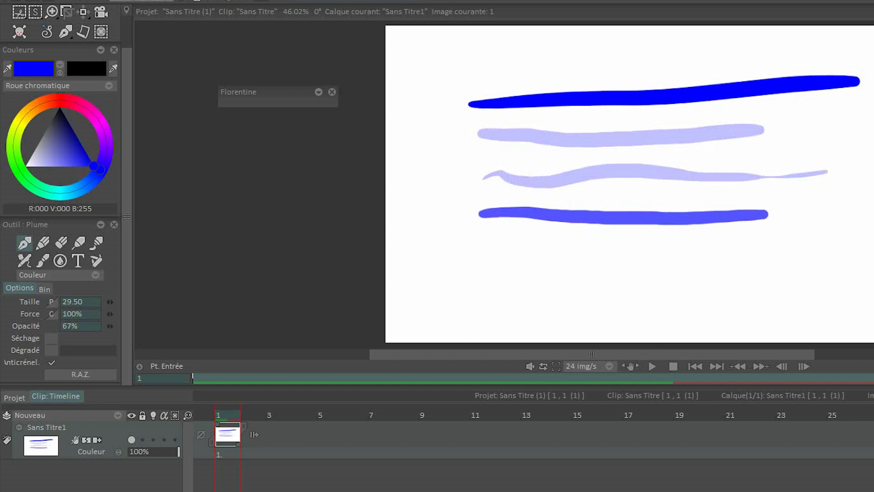
left_click_drag(109, 326, 125, 326)
Step: Draw a thin, nearly vertical line beside the Plume strokes with the Crayon tool
left_click(43, 243)
left_click_drag(441, 81, 426, 260)
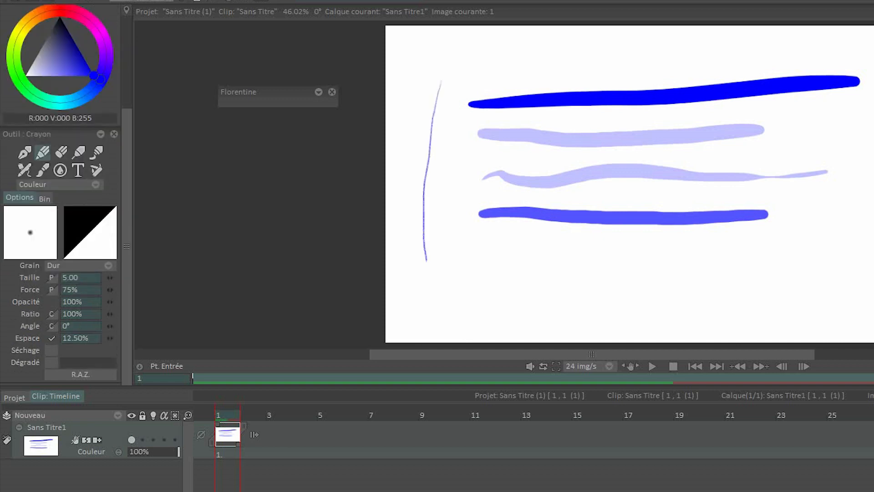
Step: Clear the canvas and draw a grainy horizontal stroke near the top with the Crayon size set to 52
left_click_drag(126, 246, 127, 154)
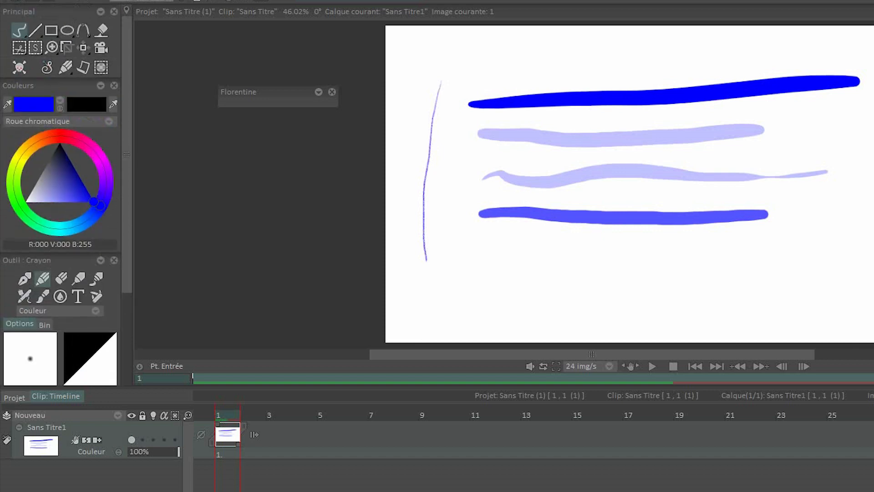
left_click(19, 67)
scroll(60, 195, "down", 3)
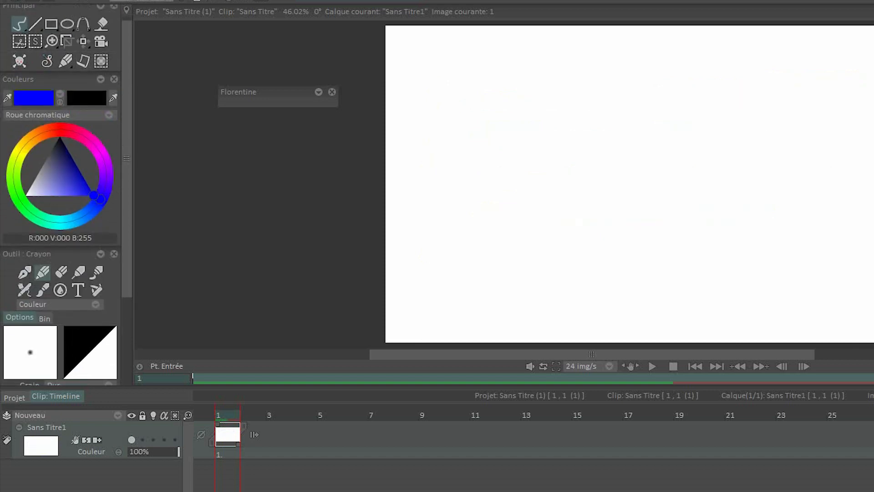
left_click_drag(109, 278, 137, 278)
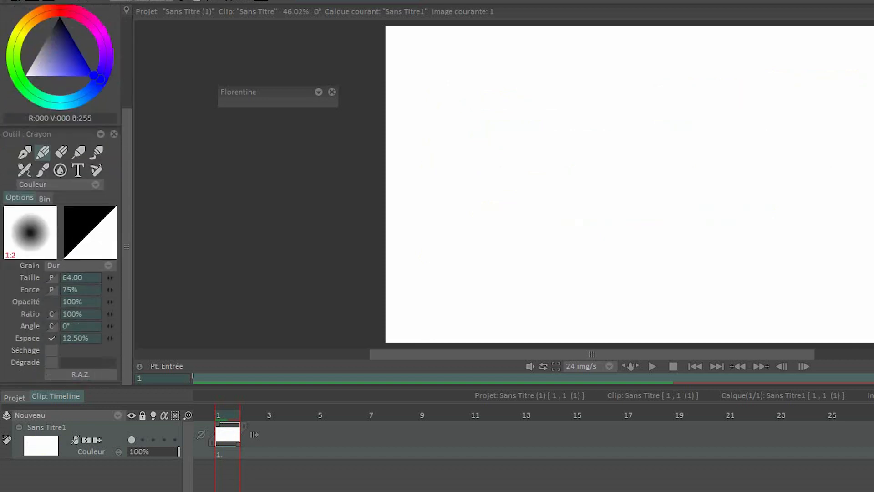
left_click_drag(457, 105, 803, 104)
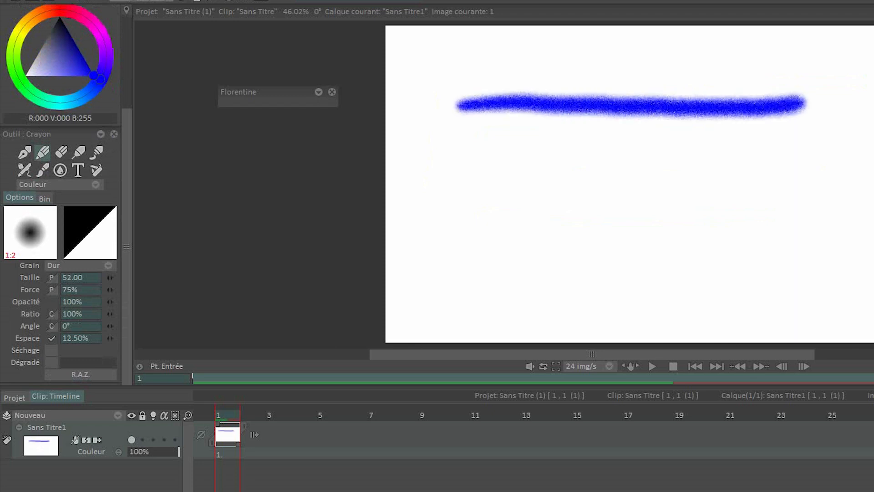
Step: Set the Crayon's Grain to Tendre and draw a soft horizontal stroke below the grainy one
left_click(108, 265)
left_click(186, 304)
mouse_move(468, 131)
left_mouse_down()
mouse_move(615, 142)
mouse_move(760, 144)
left_mouse_up()
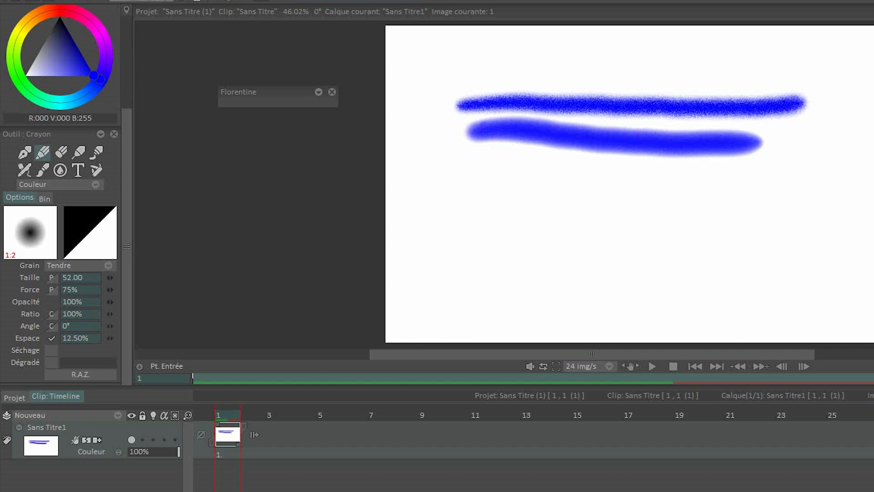
Step: Draw one horizontal pencil stroke with Espace at 99% and another below it with Espace at 0%
left_click_drag(110, 338, 148, 338)
left_click_drag(455, 199, 826, 201)
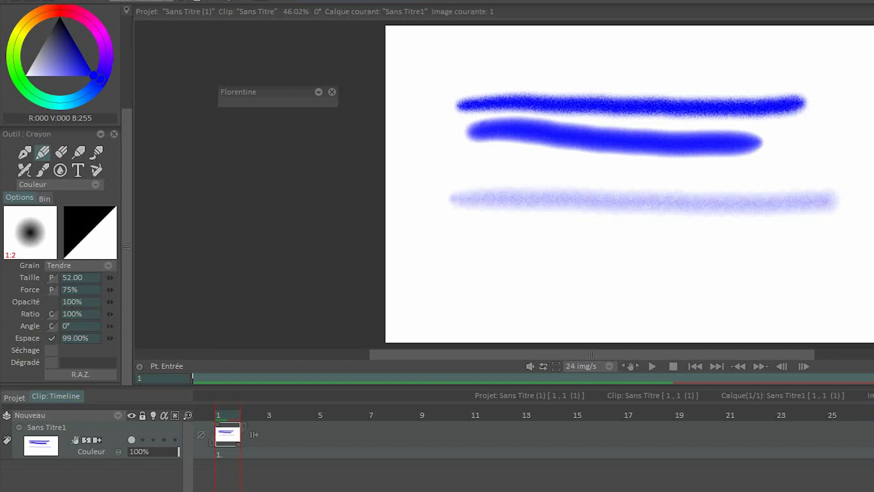
left_click(82, 338)
type("0")
key("Return")
left_click_drag(485, 258, 726, 260)
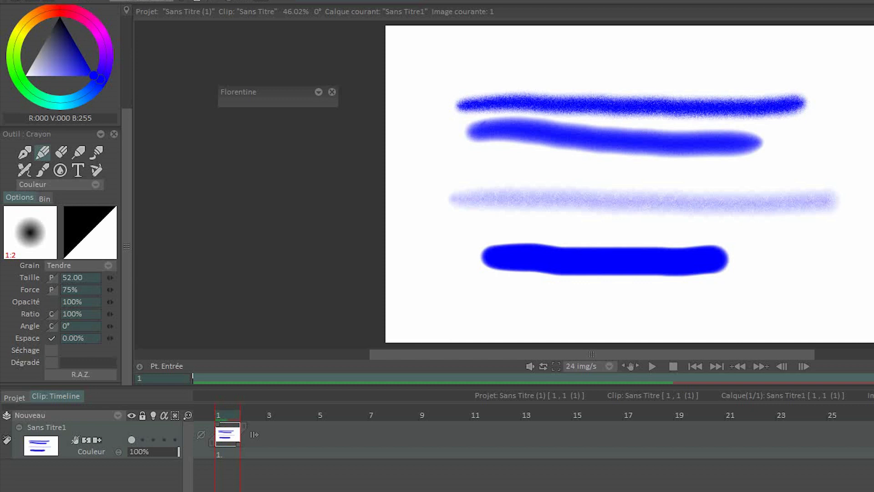
Step: Set the Crayon's Espace to 50% and draw a horizontal stroke near the bottom of the canvas
left_click(73, 338)
type("50")
key("Return")
mouse_move(505, 303)
left_mouse_down()
mouse_move(760, 306)
mouse_move(858, 298)
left_mouse_up()
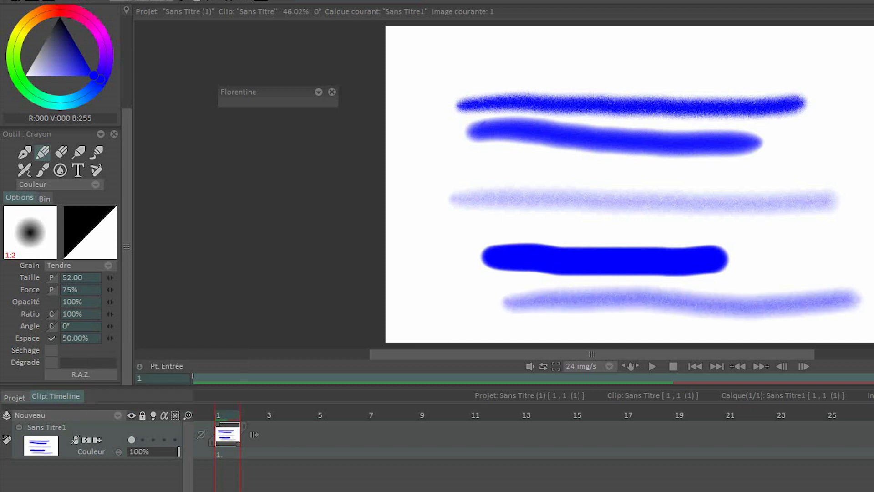
Step: Add curved pencil strokes along the canvas's right side and top, and a short horizontal stroke at the upper left with Espace at 12%
left_click_drag(871, 104, 867, 210)
mouse_move(845, 83)
left_mouse_down()
mouse_move(767, 55)
mouse_move(590, 57)
left_mouse_up()
left_click_drag(442, 74, 553, 73)
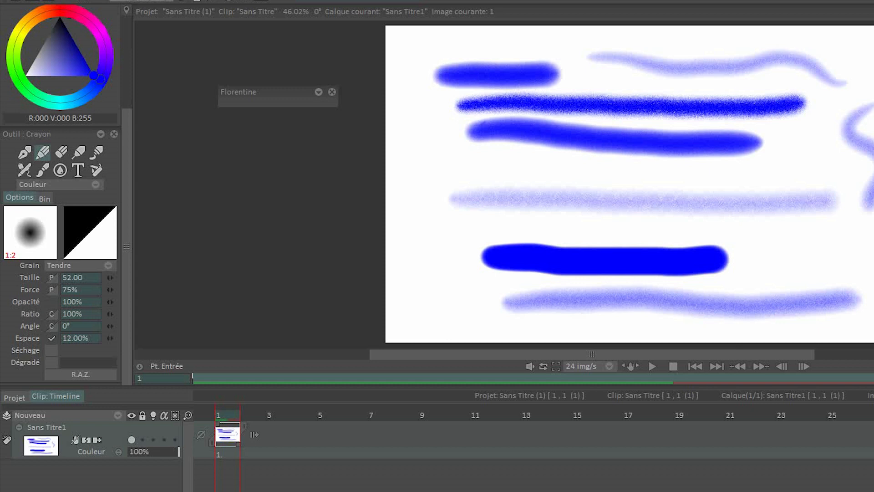
Step: Clear the canvas and draw a thick, soft vertical pencil stroke near its left edge
left_click_drag(126, 246, 126, 158)
left_click(19, 61)
left_click_drag(456, 62, 450, 255)
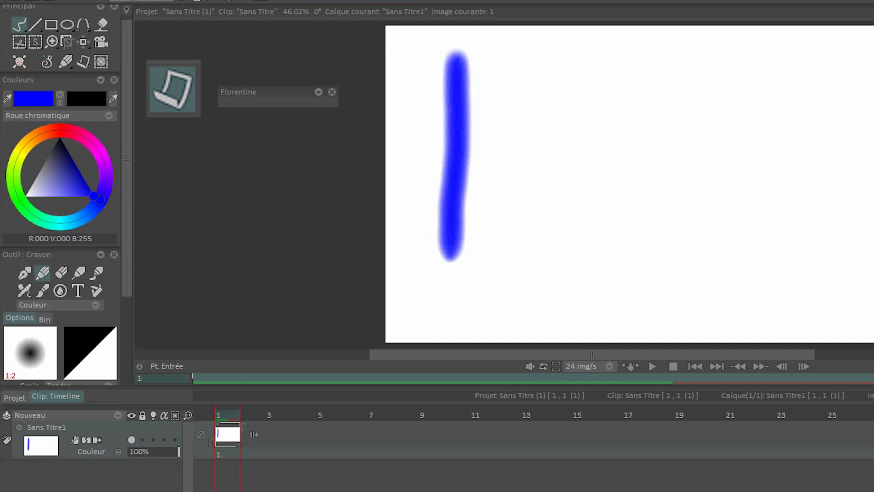
Step: Draw a second soft vertical stroke with the paper texture enabled, open the Papiers window and place it over the canvas's upper right
left_click_drag(503, 63, 493, 260)
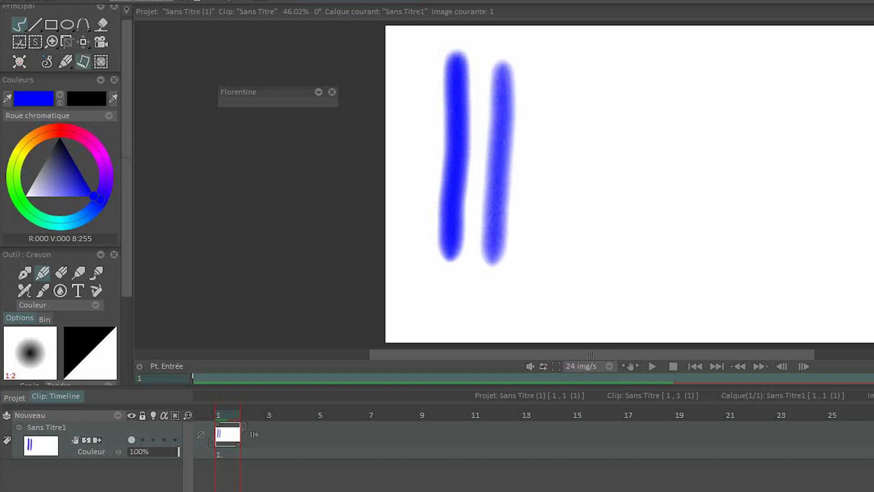
left_click(272, 0)
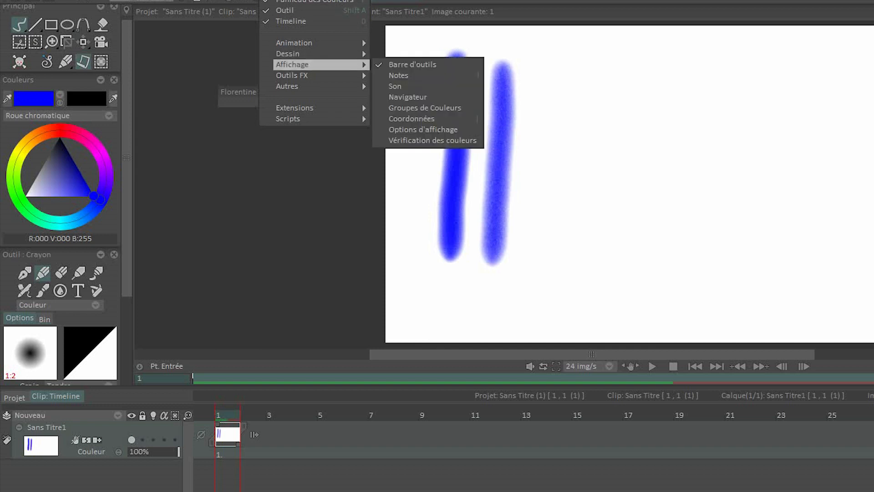
mouse_move(296, 53)
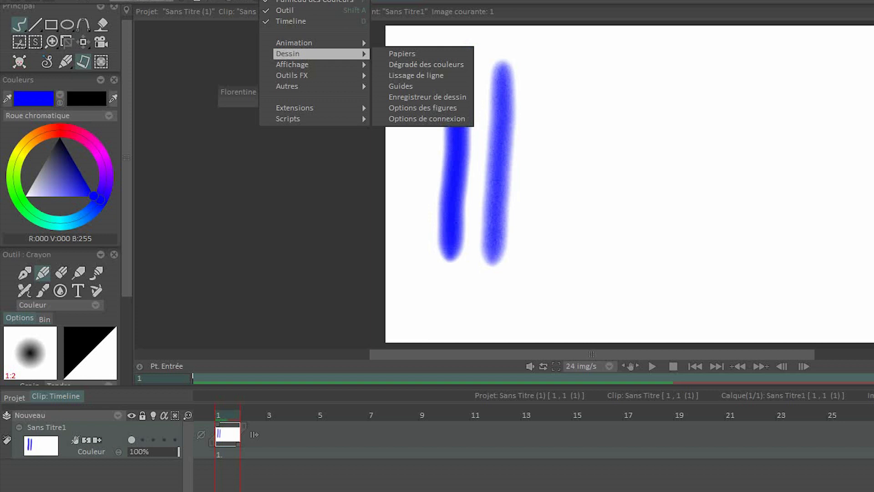
left_click(407, 53)
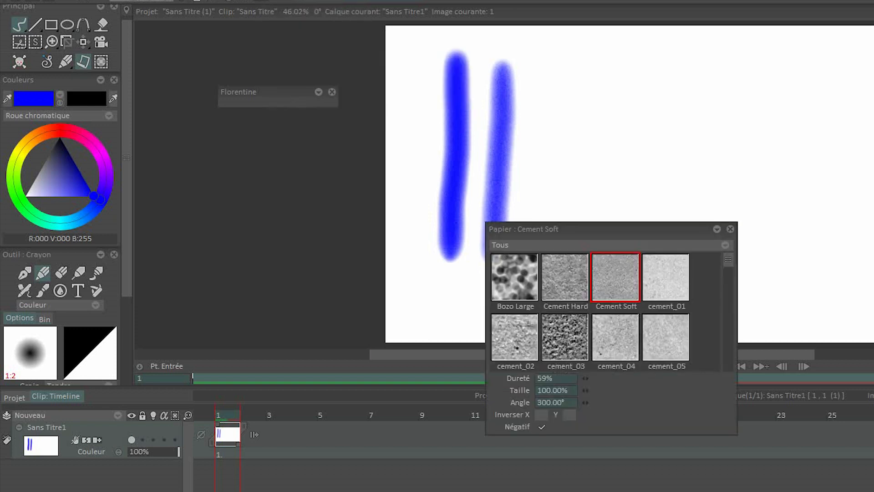
mouse_move(610, 229)
left_mouse_down()
mouse_move(672, 207)
mouse_move(696, 56)
left_mouse_up()
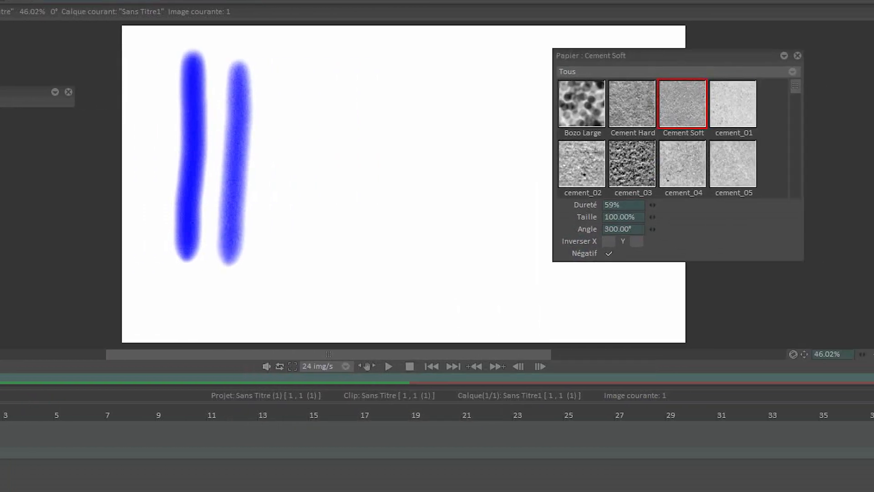
Step: Draw a vertical stroke using the cement_03 paper and another beside it using Paper 05
left_click(632, 164)
left_click_drag(283, 82, 285, 272)
scroll(658, 137, "down", 10)
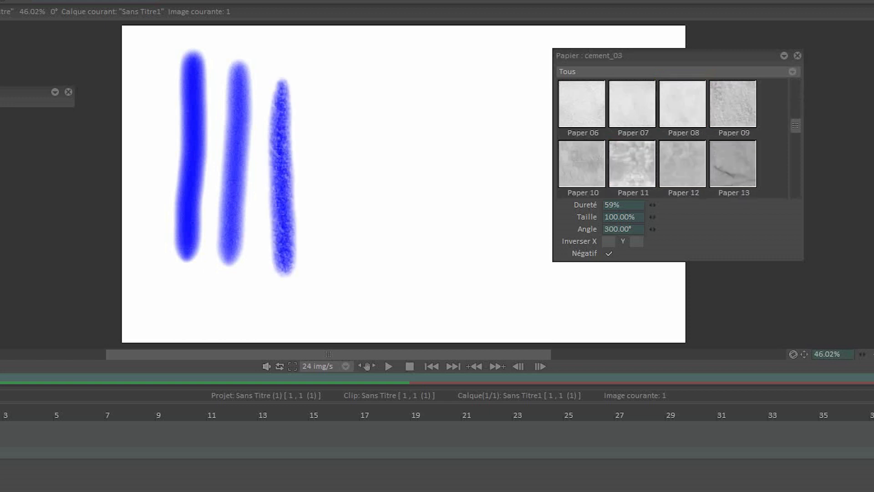
scroll(657, 136, "down", 5)
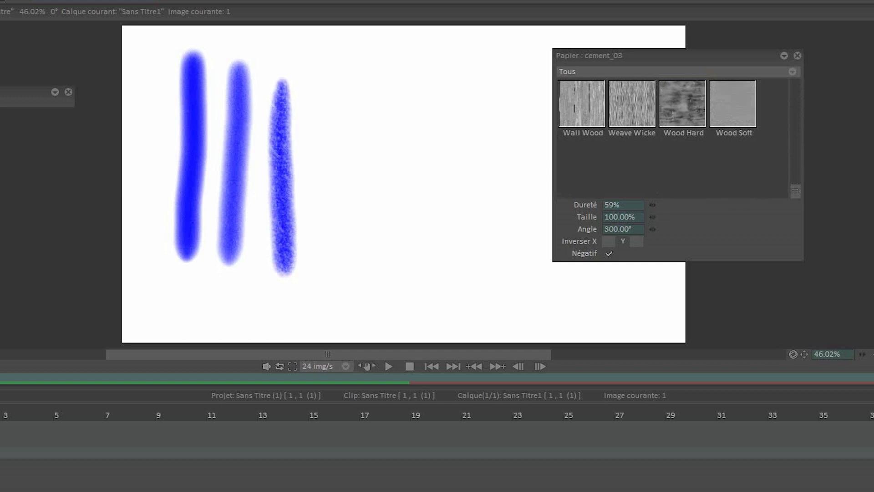
scroll(657, 136, "up", 10)
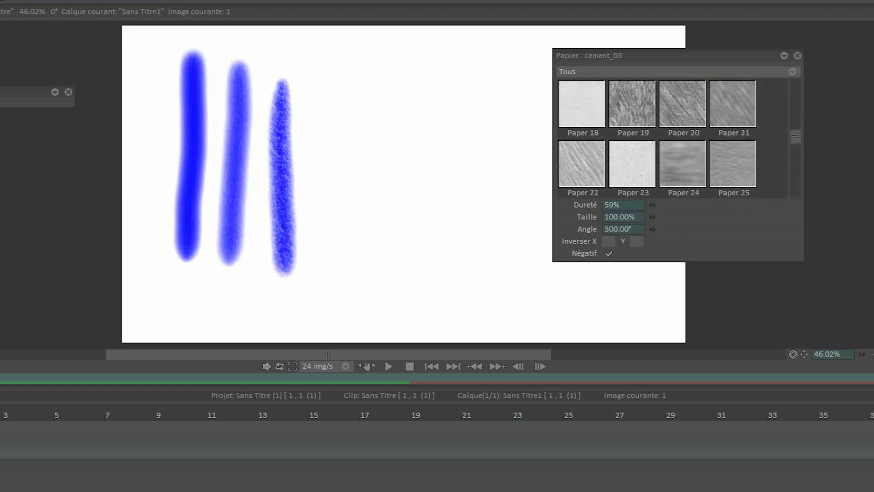
scroll(657, 136, "down", 1)
left_click(733, 164)
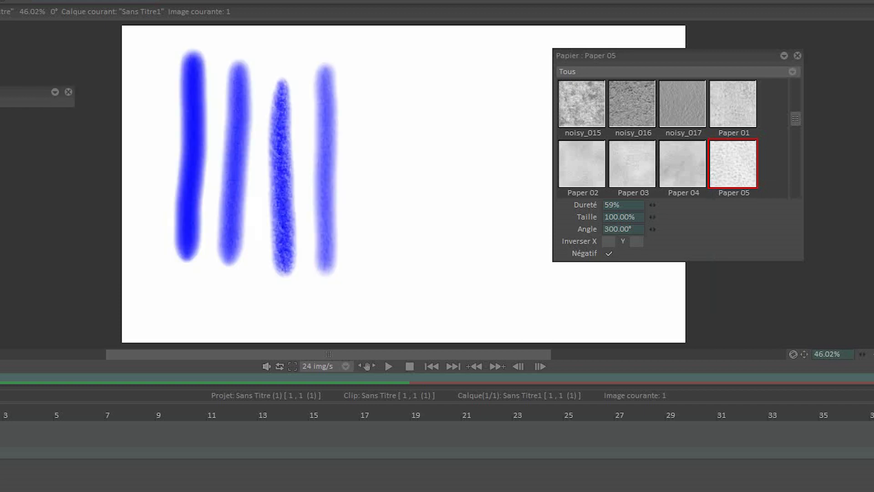
Step: Draw three more vertical strokes side by side using the noisy_016, noisy_015 and Paper 34 textures
left_click(632, 104)
left_click_drag(359, 63, 371, 272)
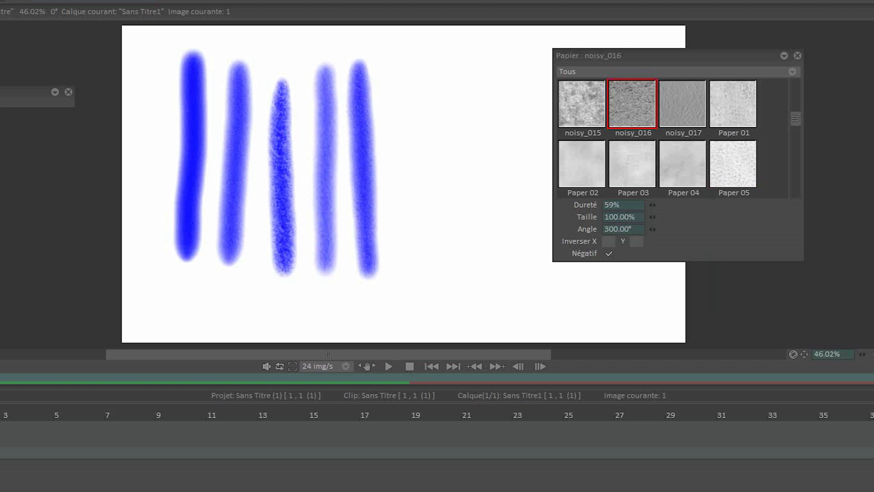
left_click(582, 104)
left_click_drag(398, 62, 400, 282)
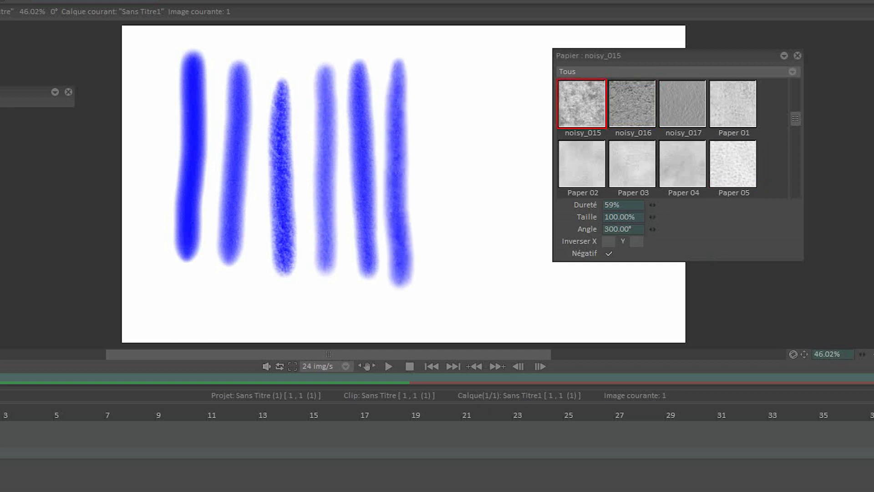
scroll(657, 137, "down", 3)
left_click(581, 104)
left_click_drag(430, 68, 437, 268)
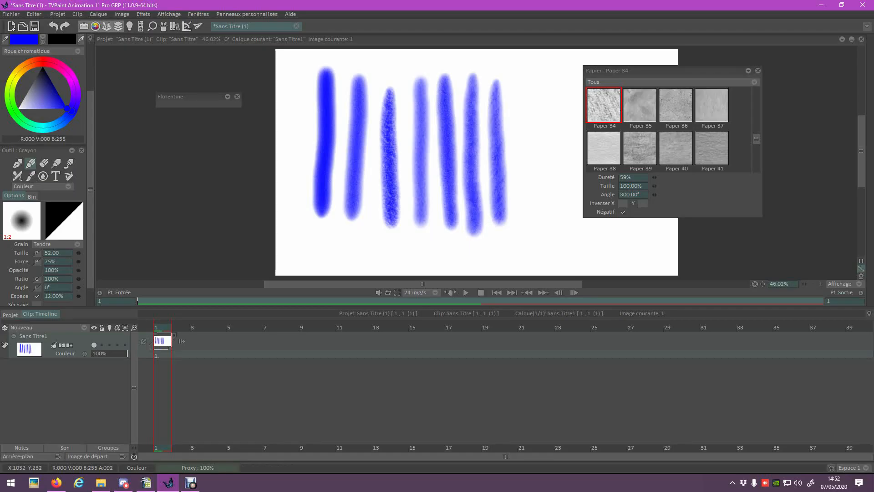
Step: Move the Papiers window off the canvas and draw thin strokes with Taille 15 and a parchment paper in the canvas's free right area
scroll(46, 219, "down", 1)
left_click(51, 237)
left_click_drag(672, 70, 768, 71)
scroll(753, 132, "down", 2)
left_click(807, 148)
left_click_drag(530, 123, 600, 125)
left_click_drag(549, 108, 624, 109)
left_click_drag(546, 146, 605, 226)
Step: Choose the dark woven parchment paper, set the Crayon's Espace to 40%, and draw a wavy horizontal stroke below the others
left_click(699, 148)
left_click(55, 272)
type("40")
key("Return")
left_click_drag(540, 228, 617, 234)
Step: Draw a thin horizontal stroke and two curved strokes using the parchment_003 paper around the other thin strokes
left_click(771, 148)
left_click_drag(544, 80, 639, 90)
left_click_drag(639, 146, 631, 213)
left_click_drag(598, 257, 590, 264)
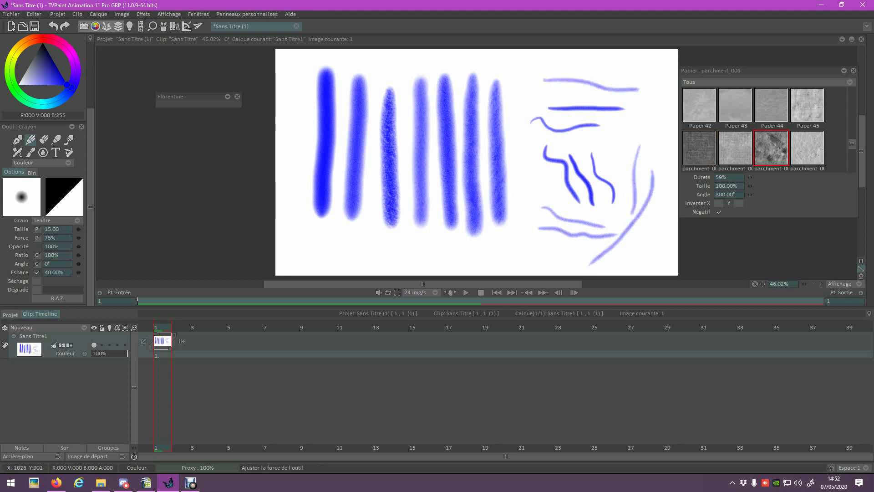
Step: Set the Crayon's Taille to 27, Force to 86% and Espace to 22.5%, and draw test strokes on a cleared canvas
left_click_drag(79, 229, 85, 229)
left_click_drag(79, 238, 84, 238)
left_click_drag(291, 236, 544, 260)
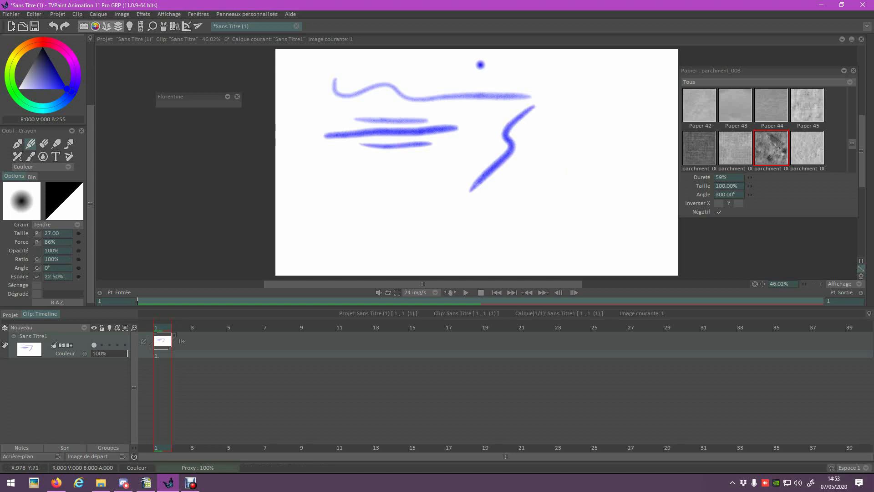
left_click_drag(553, 153, 558, 165)
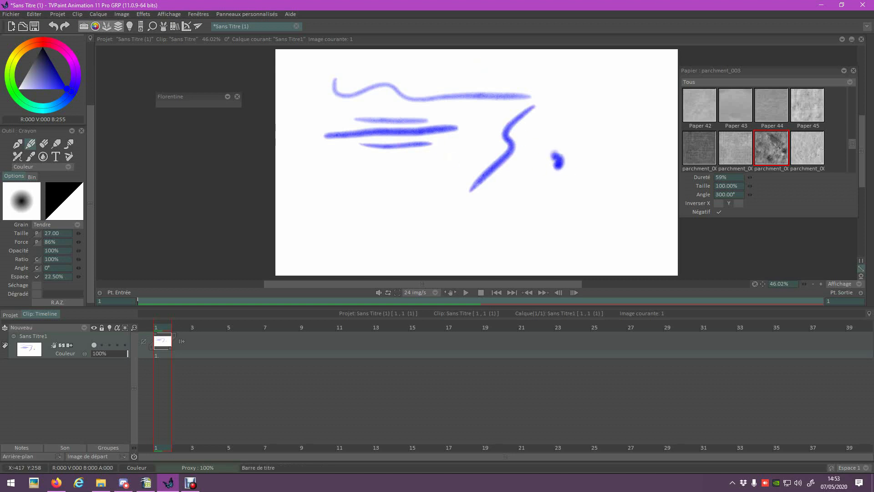
Step: Capture the current Crayon tool as a preset in the Florentine custom panel
right_click(188, 103)
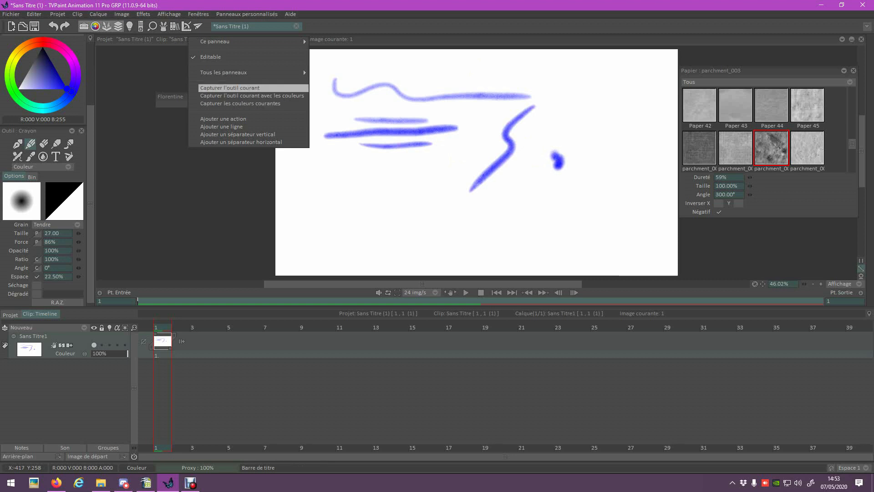
left_click(228, 87)
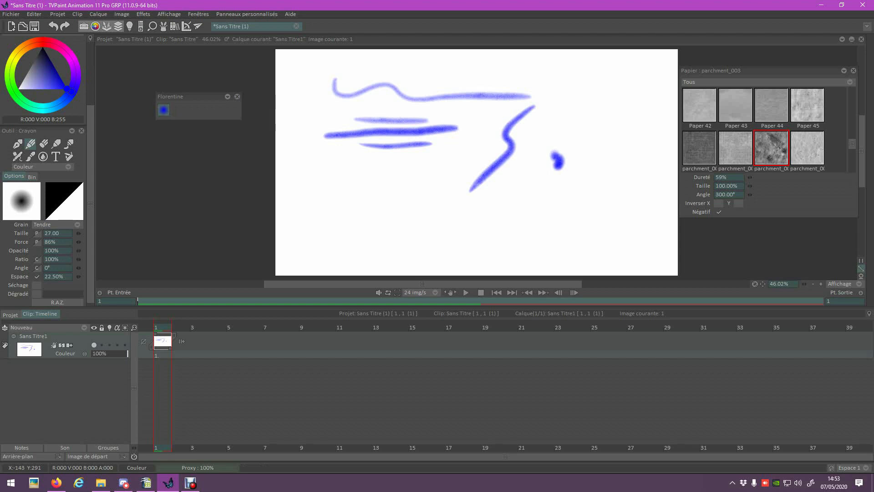
Step: Select the third Pen preset from Tool Presets v2 and draw a horizontal stroke and a small squiggle low on the canvas
mouse_move(872, 74)
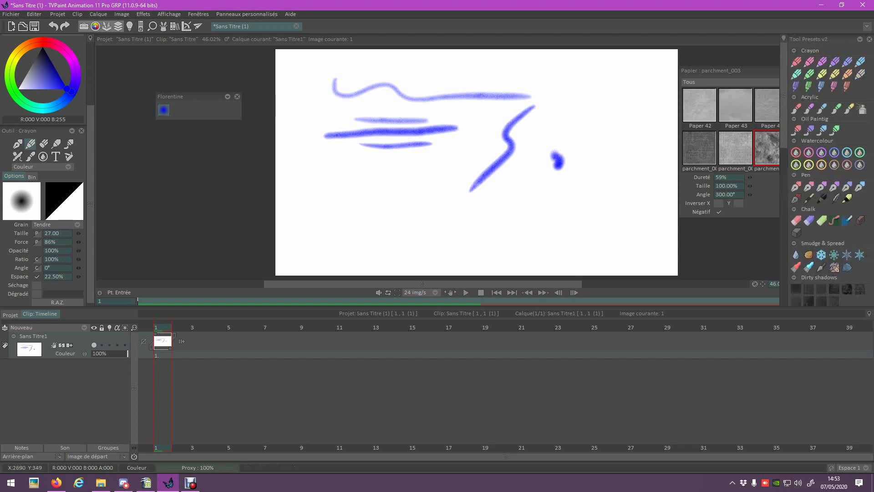
left_click(821, 186)
left_click_drag(418, 227, 578, 225)
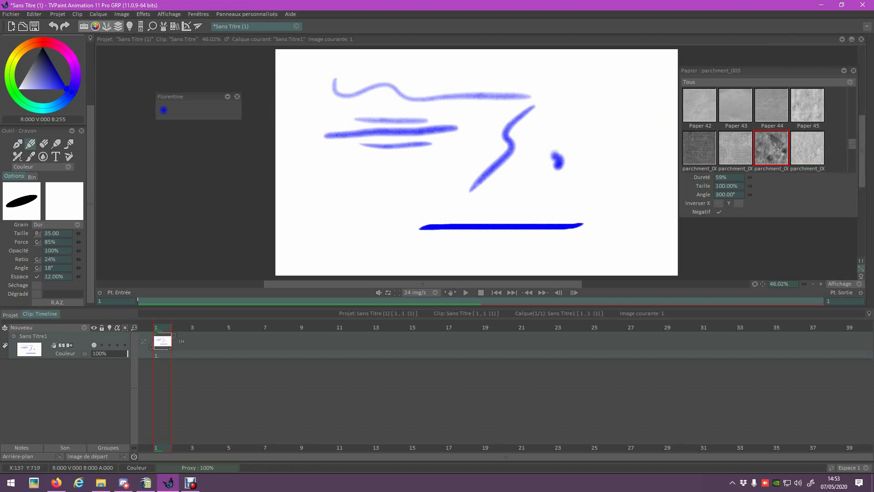
left_click_drag(304, 203, 342, 201)
Step: Switch back to the captured Crayon in the Florentine panel and draw a short horizontal stroke below the squiggle
left_click_drag(91, 199, 90, 172)
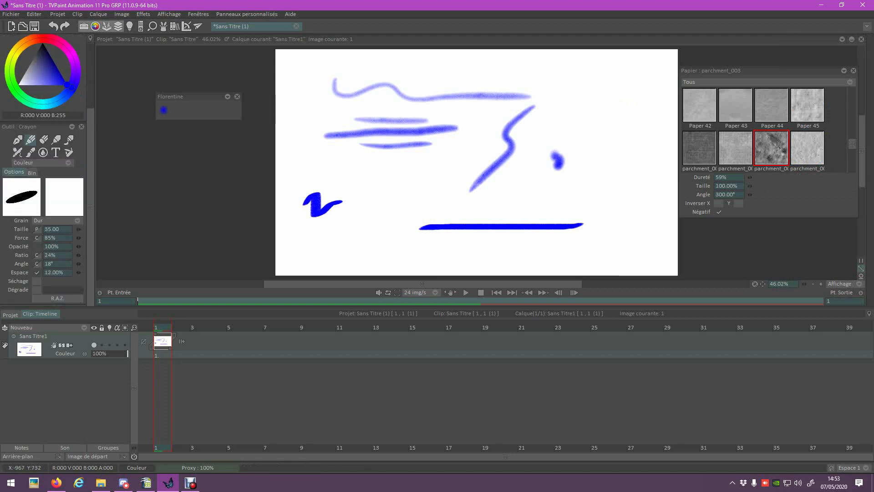
left_click(162, 110)
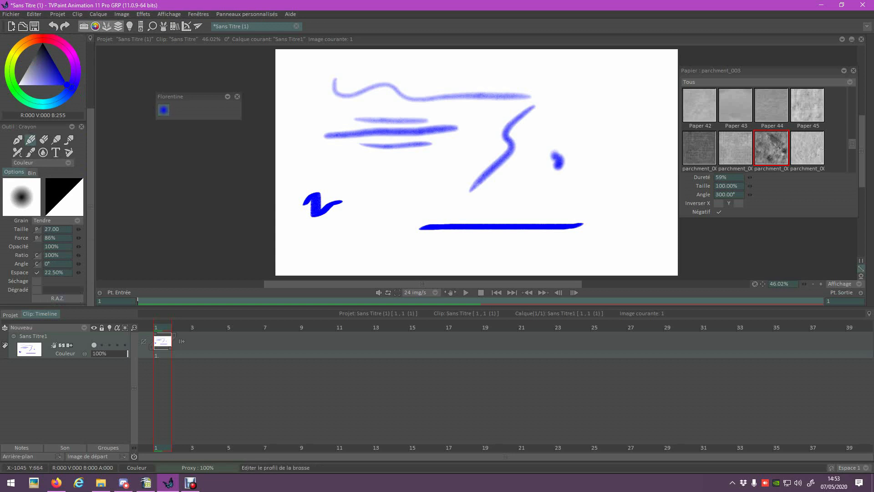
scroll(68, 160, "up", 5)
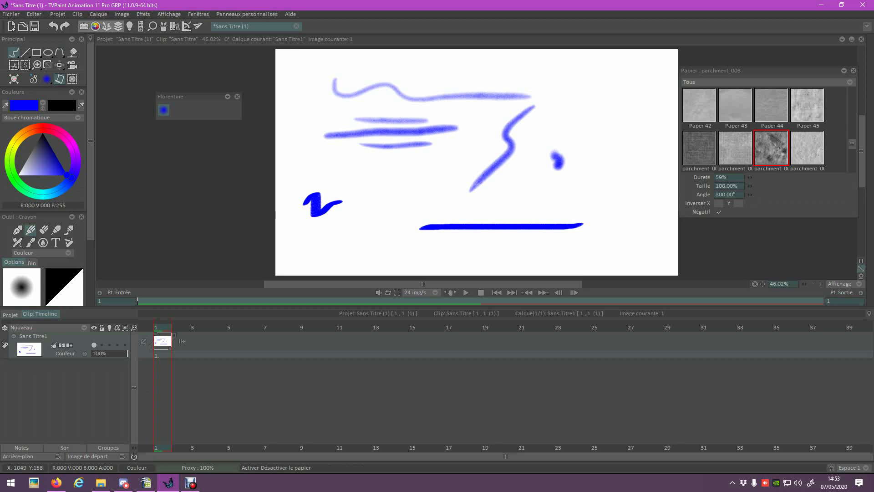
left_click_drag(303, 233, 386, 232)
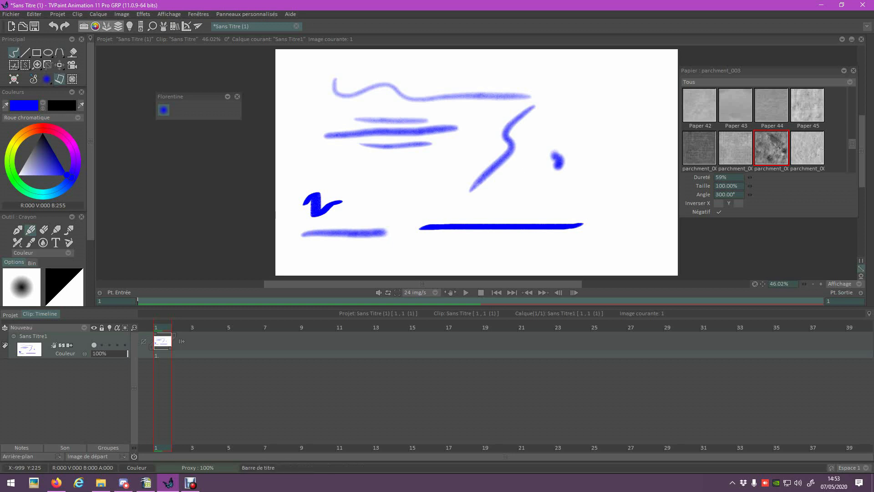
Step: Select the Watercolour 4 preset from Tool Presets v2 and clear the canvas
left_click_drag(91, 122, 91, 188)
mouse_move(872, 96)
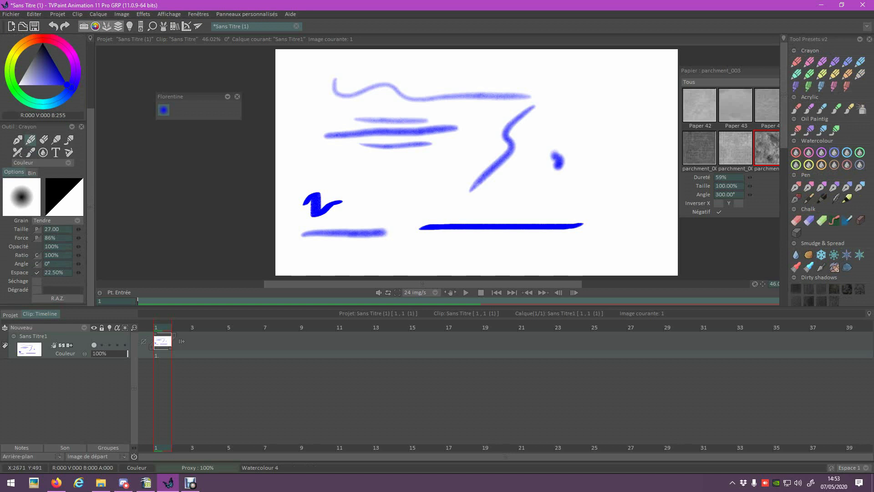
left_click(834, 153)
left_click_drag(91, 141, 91, 70)
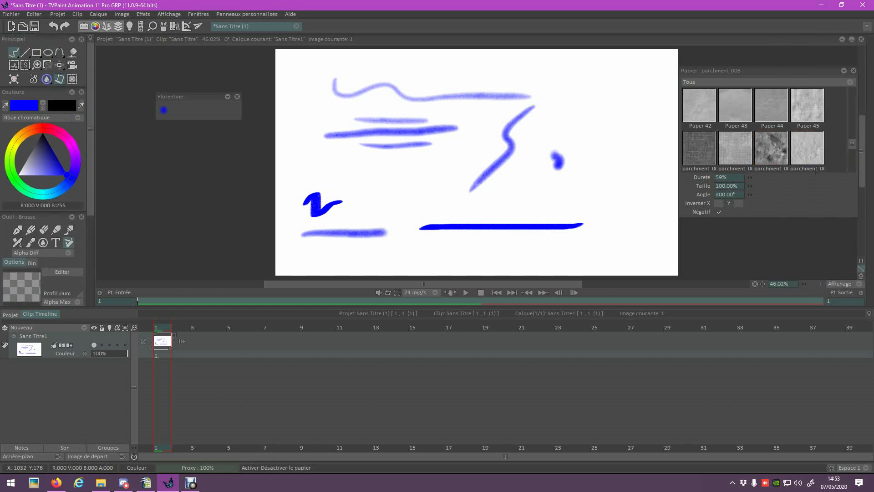
key("BackSpace")
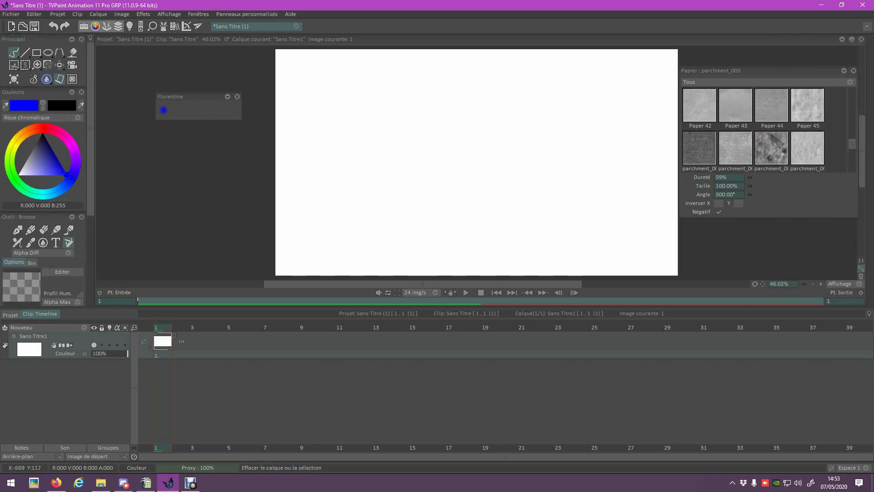
Step: Paint three horizontal watercolour strokes, one below another, across the canvas
mouse_move(870, 104)
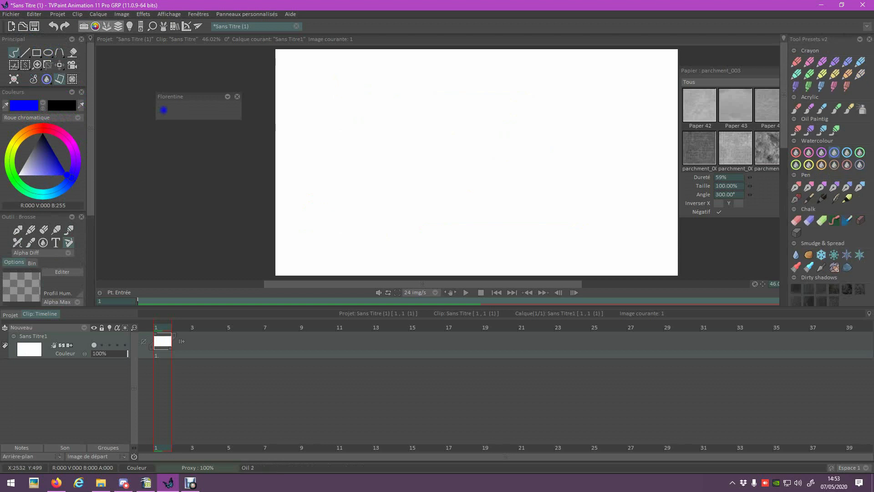
left_click_drag(335, 99, 576, 104)
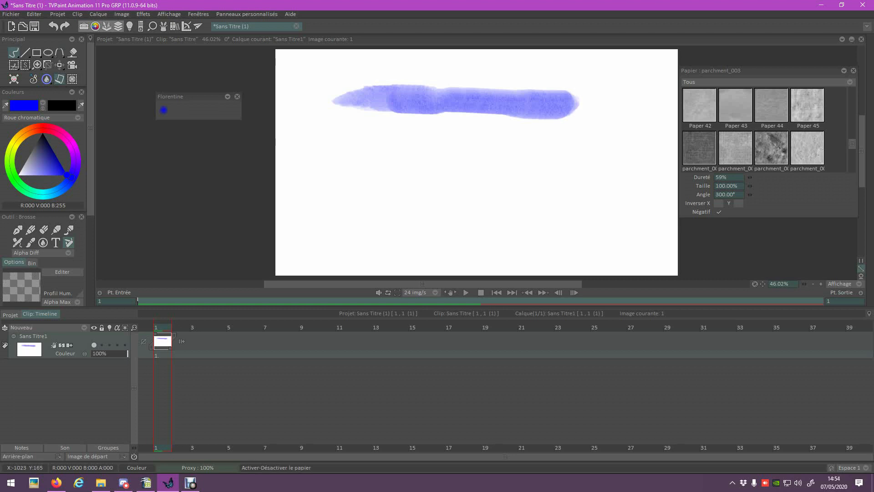
left_click_drag(337, 162, 600, 163)
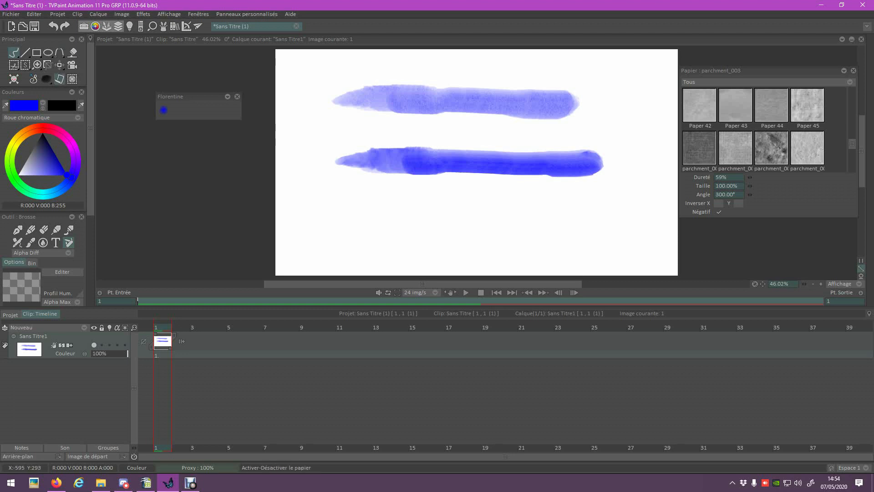
left_click_drag(347, 202, 538, 220)
Step: Choose the Cement Soft paper, reactivate the captured Crayon from the Florentine panel, and draw a stroke near the canvas's right edge
left_click_drag(754, 74, 335, 77)
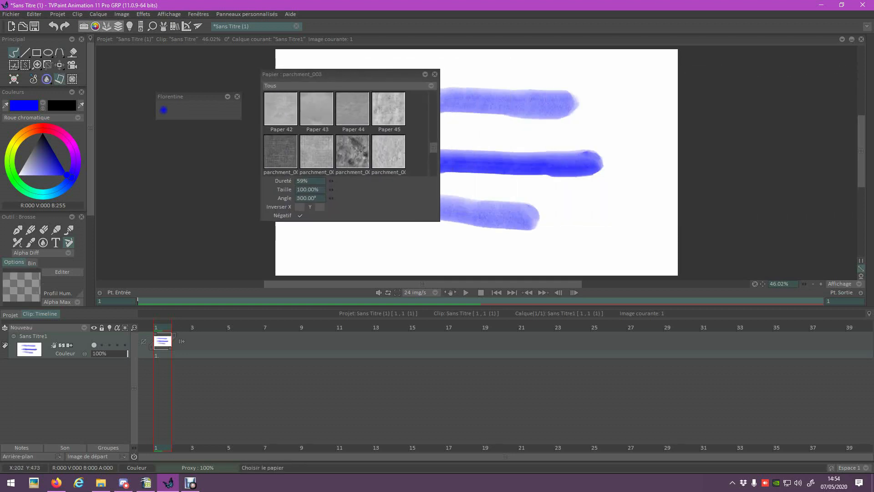
left_click_drag(433, 146, 432, 95)
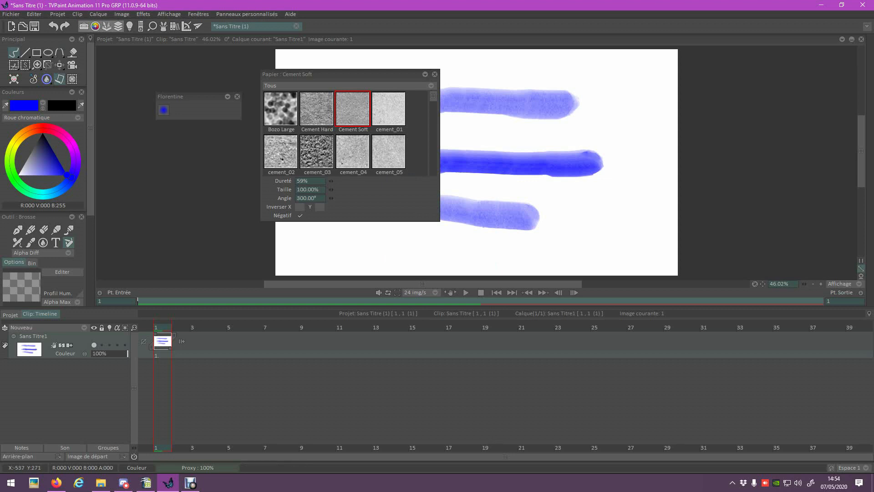
left_click(163, 110)
mouse_move(632, 94)
left_mouse_down()
mouse_move(634, 149)
mouse_move(634, 200)
left_mouse_up()
mouse_move(355, 75)
left_mouse_down()
mouse_move(643, 77)
mouse_move(771, 64)
left_mouse_up()
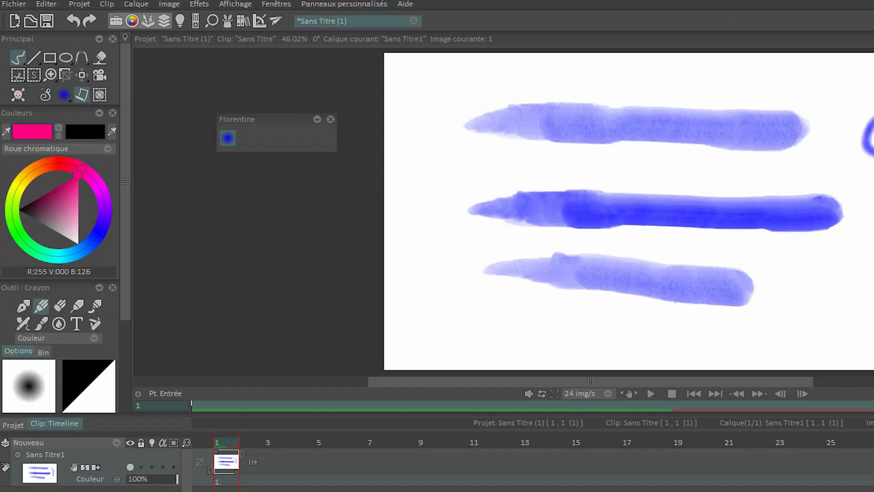
Step: Draw two vertical strokes at the canvas's left edge and a wavy one over the top watercolour stroke in pink (255, 0, 126)
left_click_drag(459, 127, 449, 298)
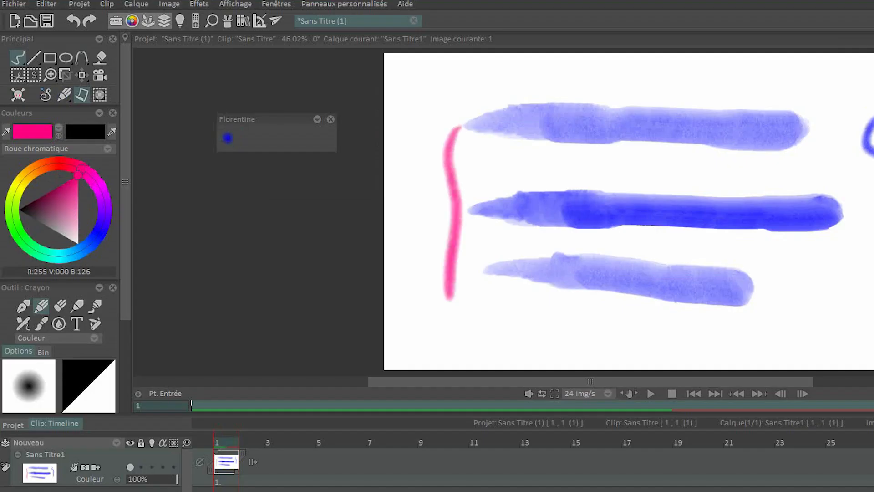
left_click_drag(420, 99, 433, 321)
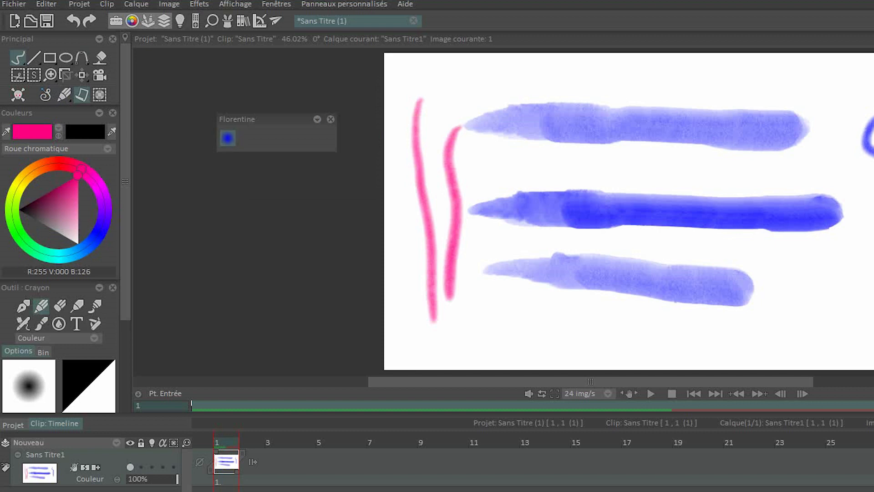
left_click_drag(520, 150, 667, 138)
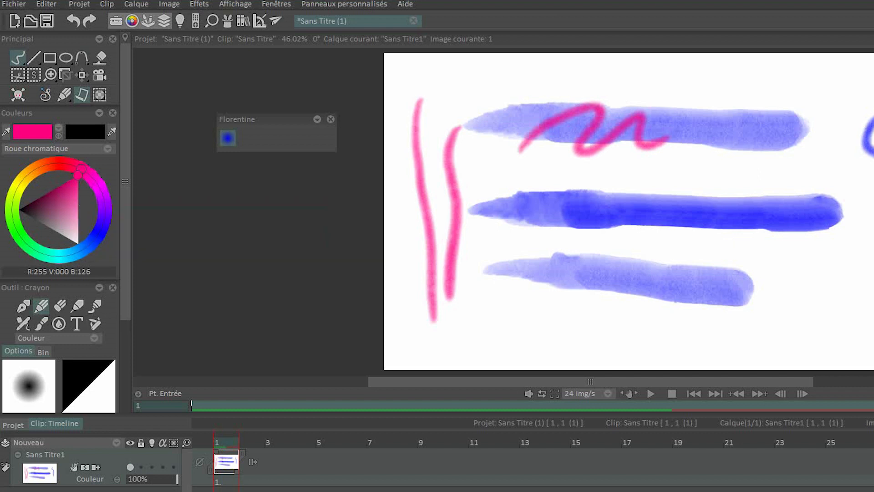
Step: Capture the current pink Crayon together with its colours in the Florentine panel
left_click(317, 119)
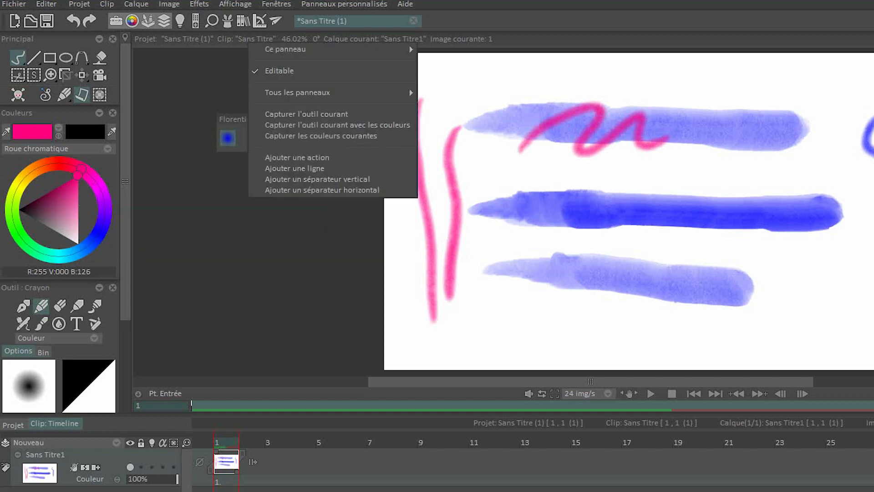
left_click(337, 125)
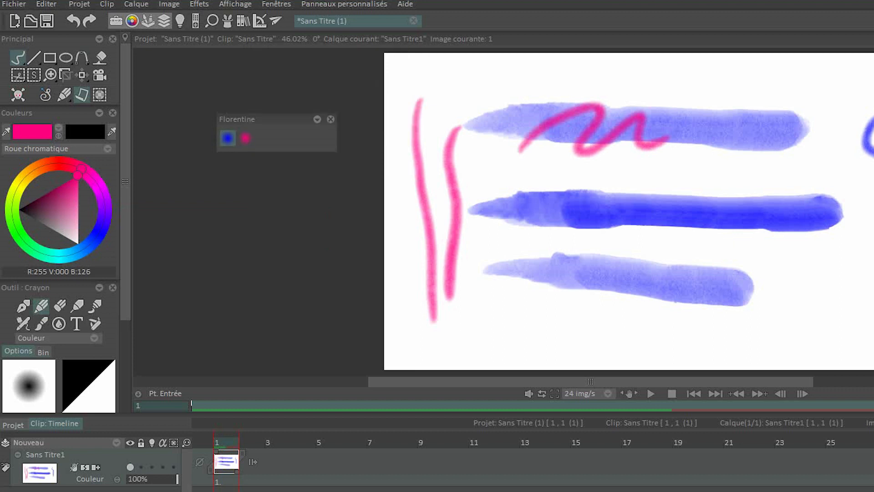
Step: Draw one wavy and two diagonal strokes in red (255, 31, 0), plus a diagonal stroke using the pink Crayon captured in the Florentine panel
left_click(53, 162)
left_click_drag(586, 179, 849, 177)
left_click_drag(749, 196, 700, 270)
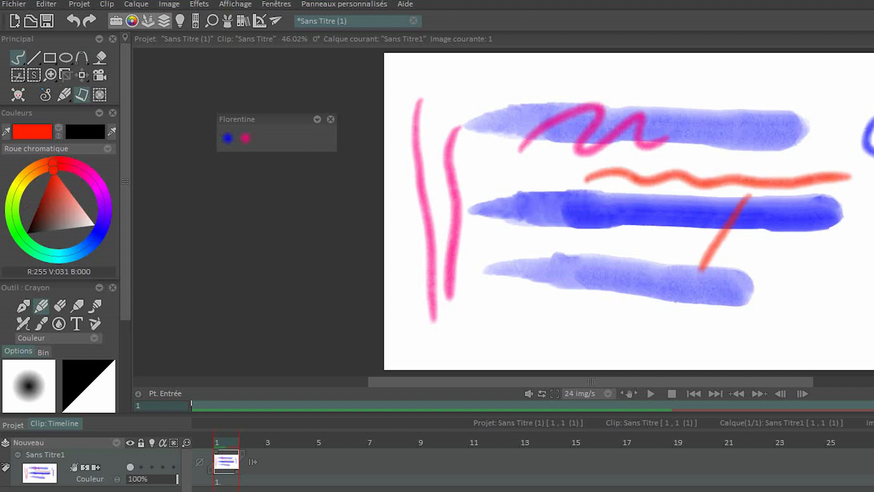
left_click_drag(772, 216, 724, 276)
left_click(245, 137)
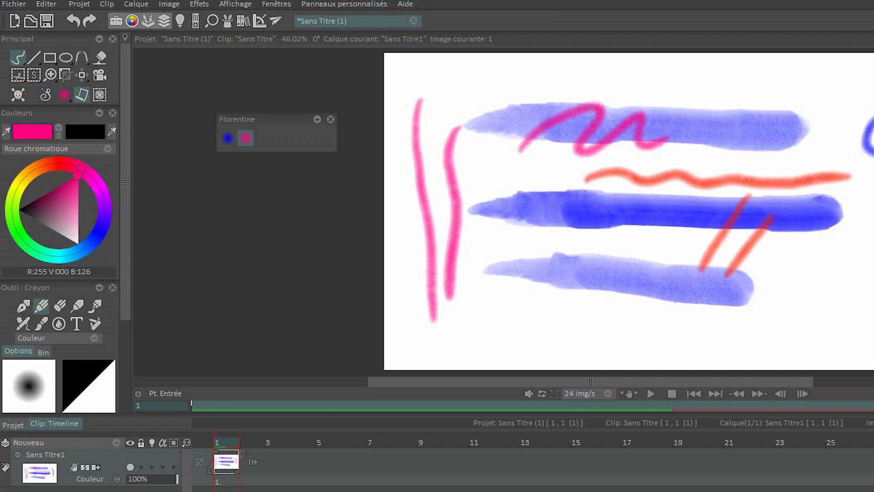
left_click_drag(819, 243, 735, 318)
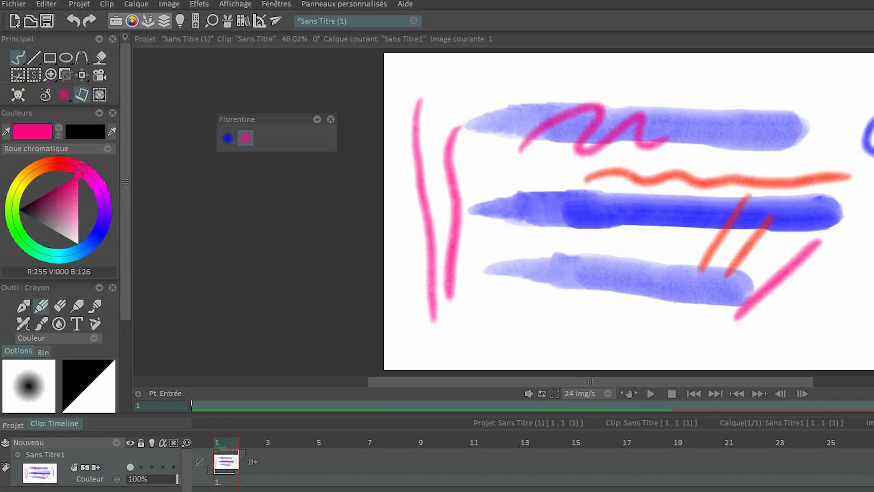
Step: Choose purple (143, 0, 255), add a horizontal separator to the Florentine panel, and capture the current colours below it
left_click(104, 207)
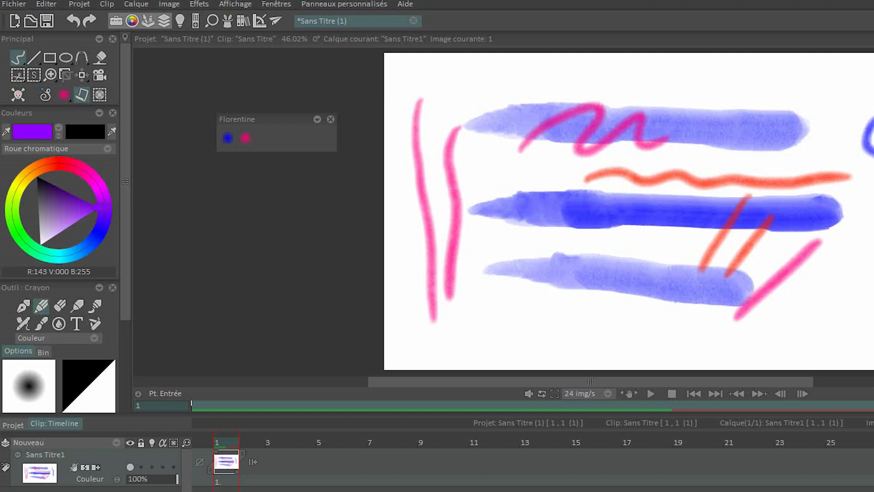
right_click(291, 132)
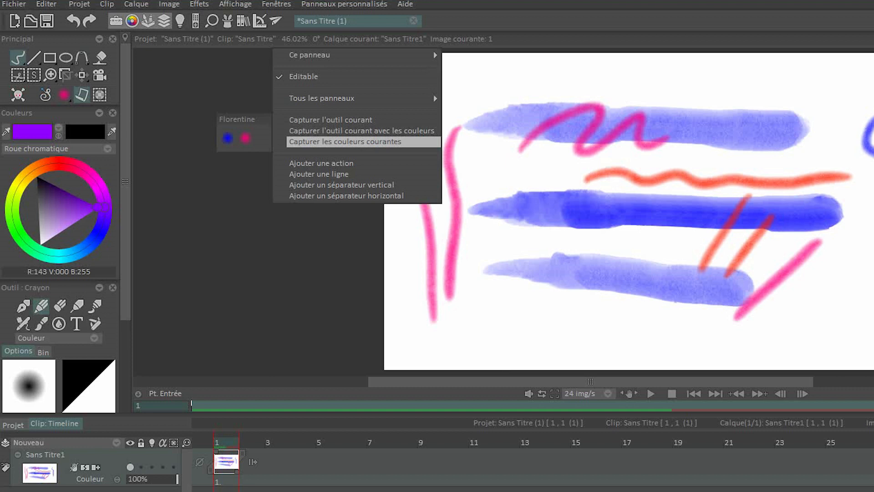
left_click(346, 195)
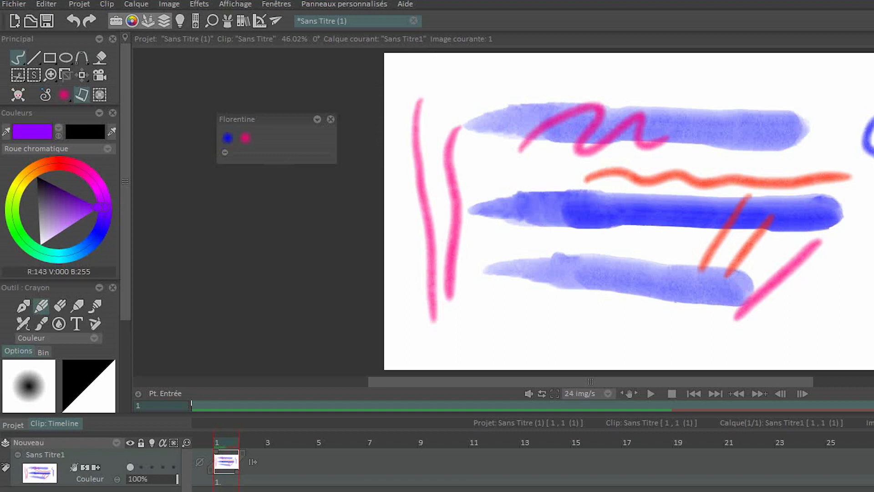
right_click(273, 136)
left_click(319, 159)
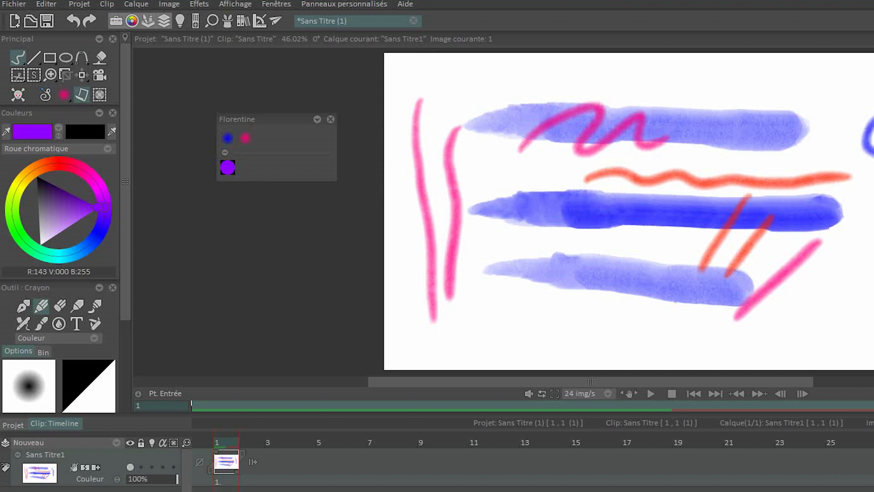
Step: Add an action to the Florentine panel that runs the Déformation shortcut from Transformer le dessin, with a dark texture icon
right_click(279, 139)
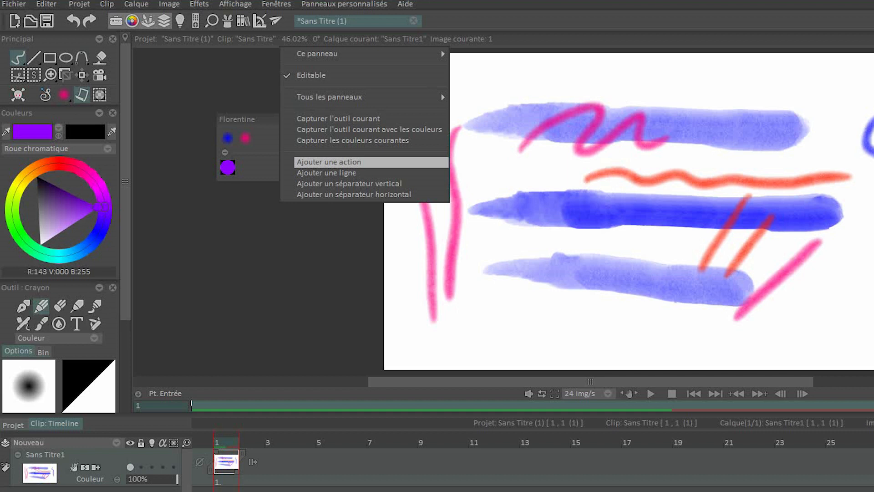
key("Escape")
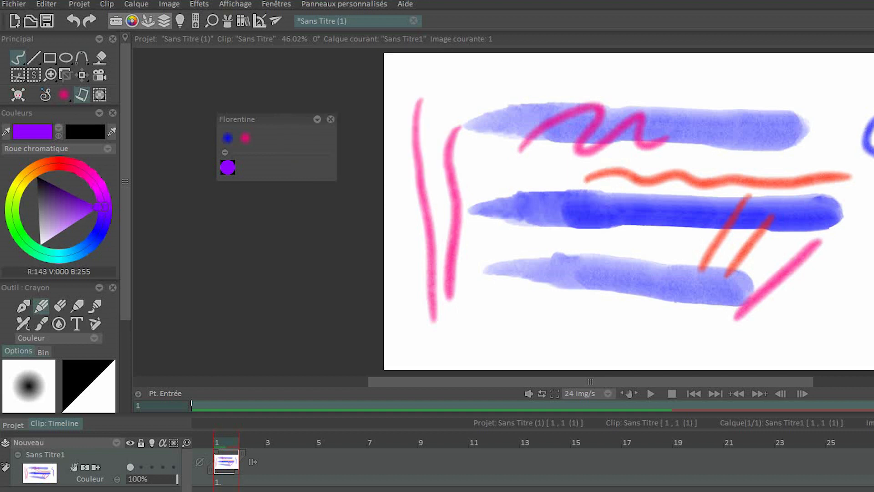
right_click(265, 71)
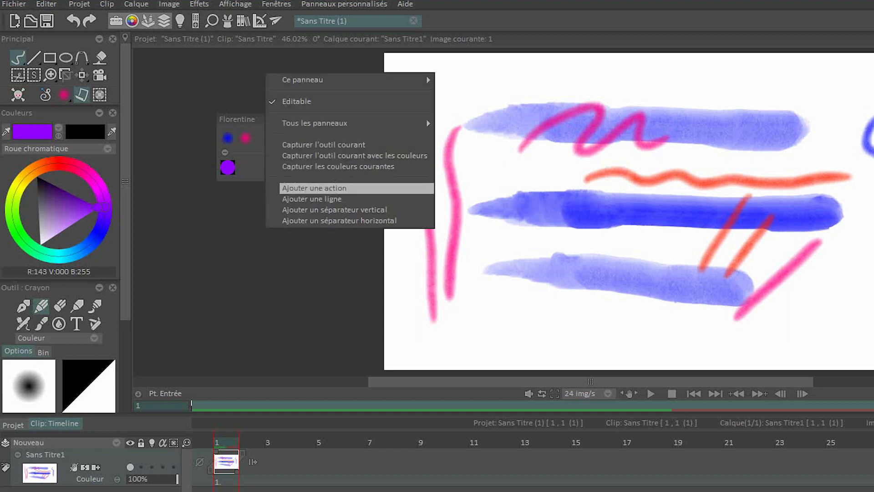
left_click(296, 189)
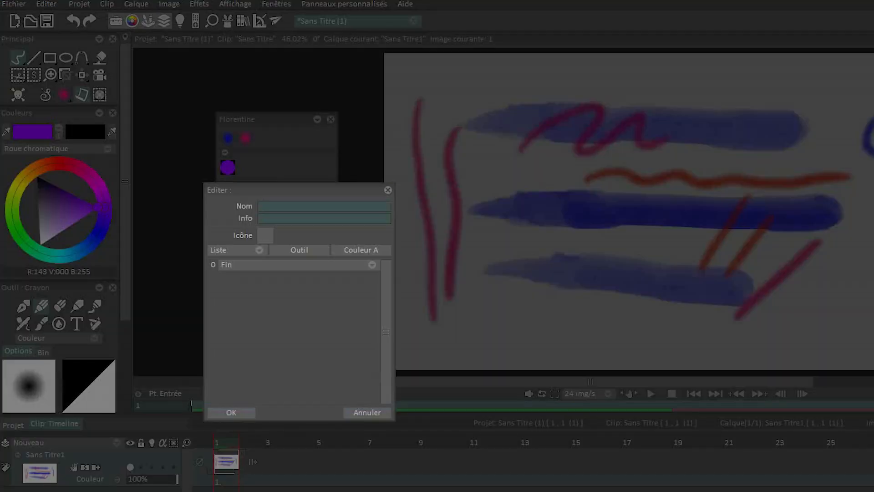
left_click(365, 264)
mouse_move(367, 372)
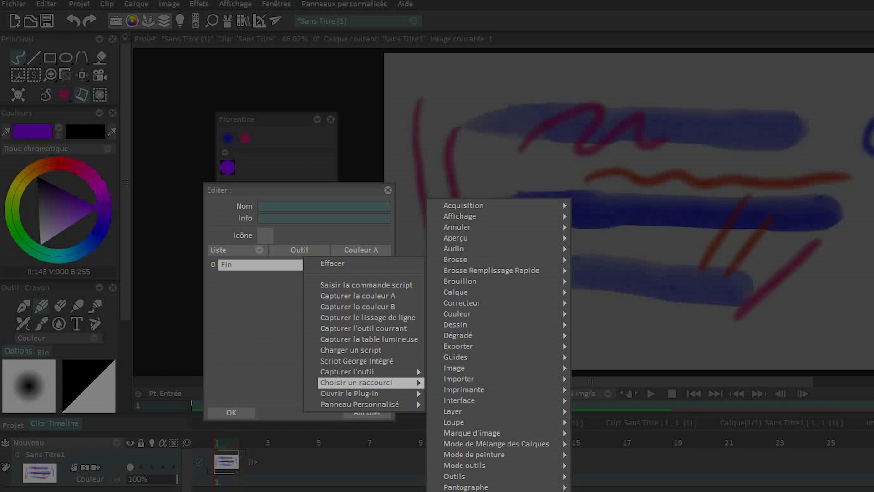
left_click(610, 491)
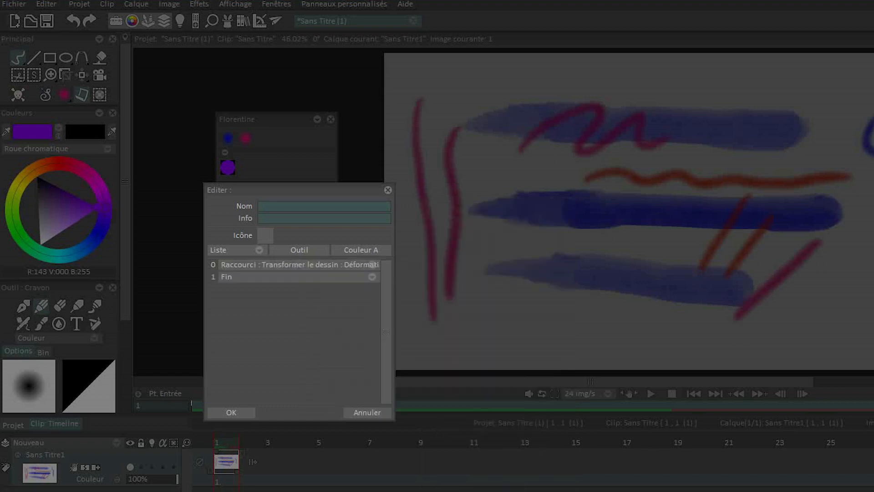
left_click(253, 250)
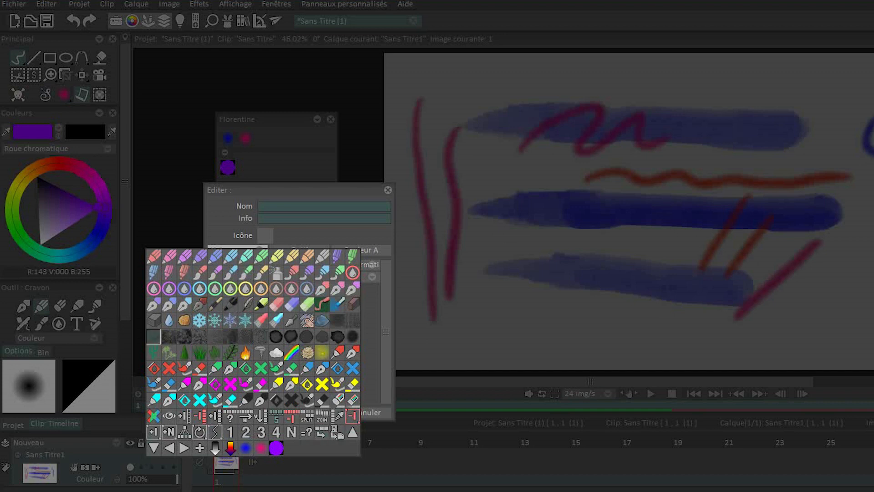
left_click(154, 336)
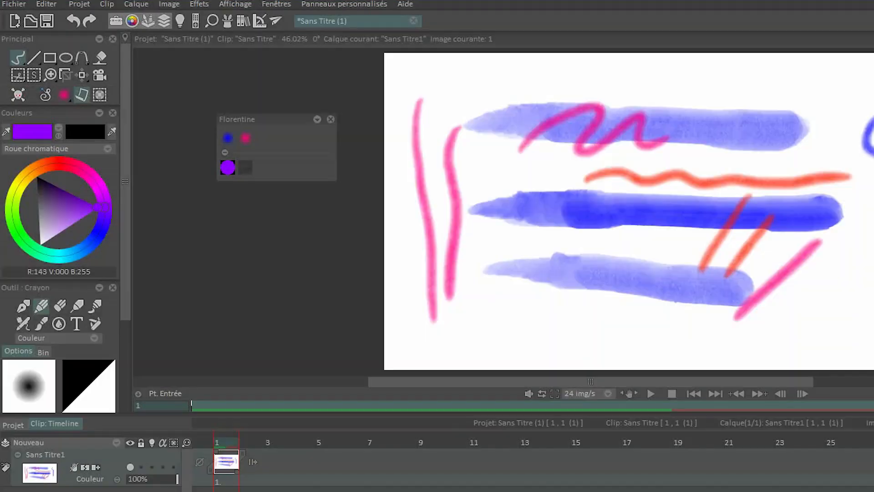
Step: Activate Déformation from the Florentine panel and warp the middle and upper watercolour strokes upward into bends
left_click(245, 167)
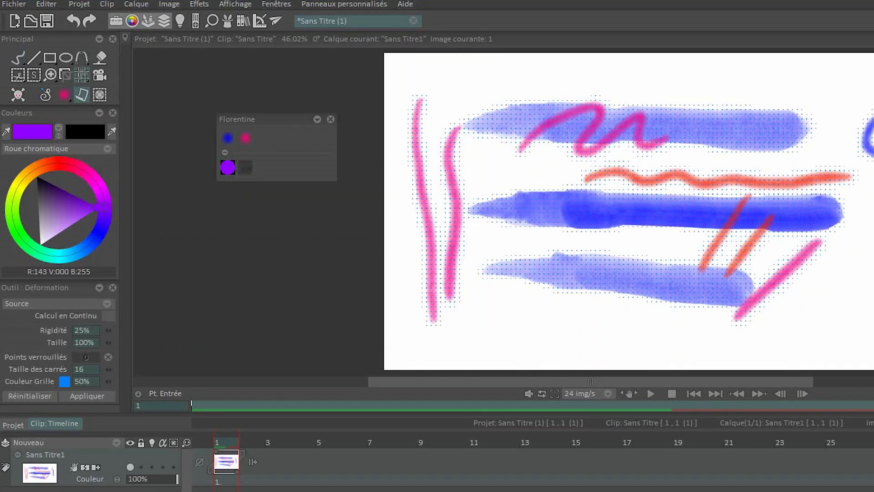
mouse_move(517, 207)
left_mouse_down()
mouse_move(623, 189)
mouse_move(524, 191)
mouse_move(510, 215)
mouse_move(546, 207)
mouse_move(564, 216)
mouse_move(641, 179)
mouse_move(654, 195)
left_mouse_up()
left_click_drag(725, 119, 728, 98)
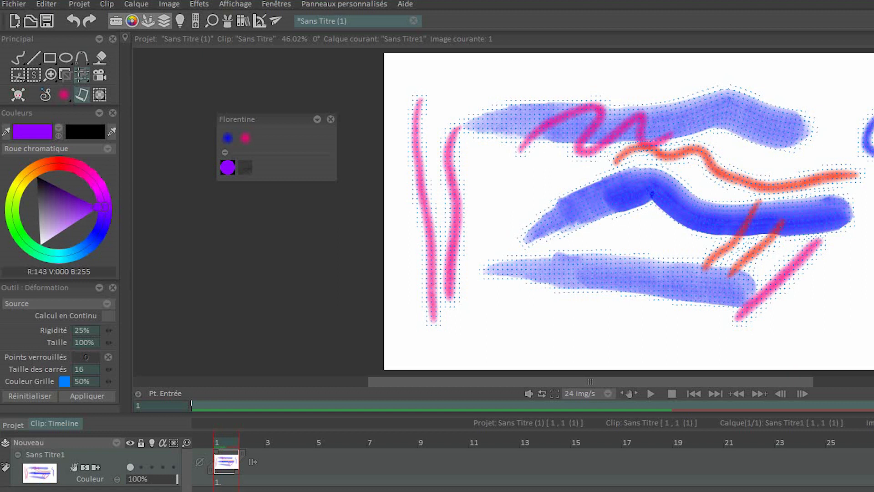
left_click(246, 167)
left_click(245, 168)
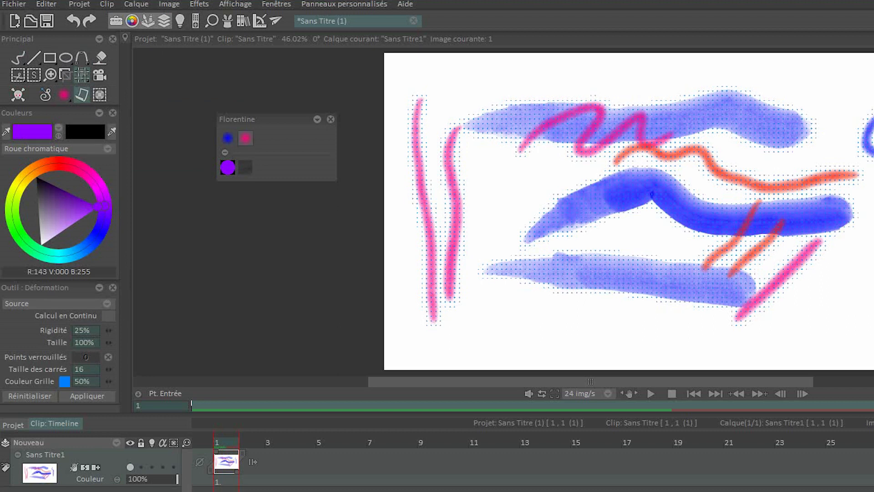
Step: Locate Déformation among the Panorama, Transformer and Perspective tools, and return to freehand drawing with the Crayon
left_click(82, 75)
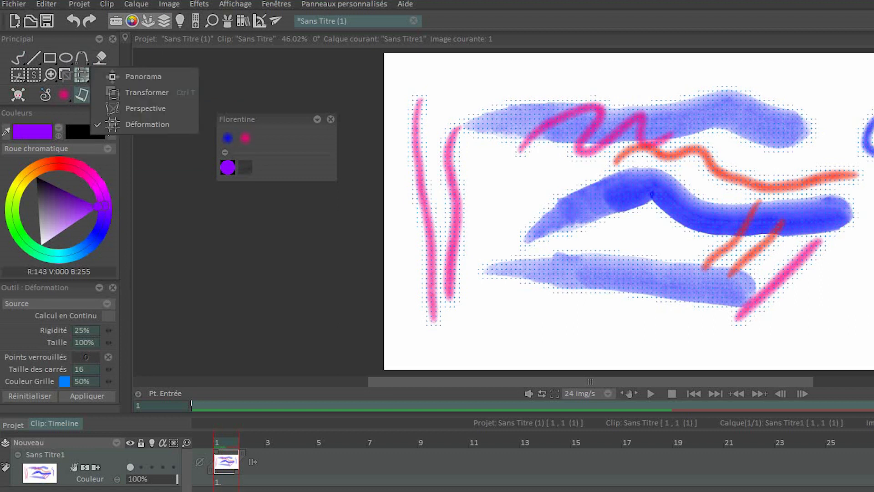
left_click(82, 75)
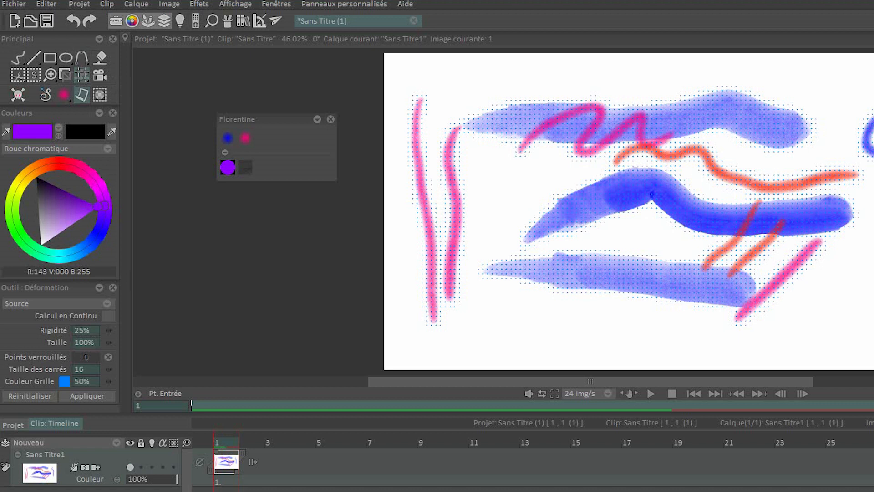
left_click(82, 75)
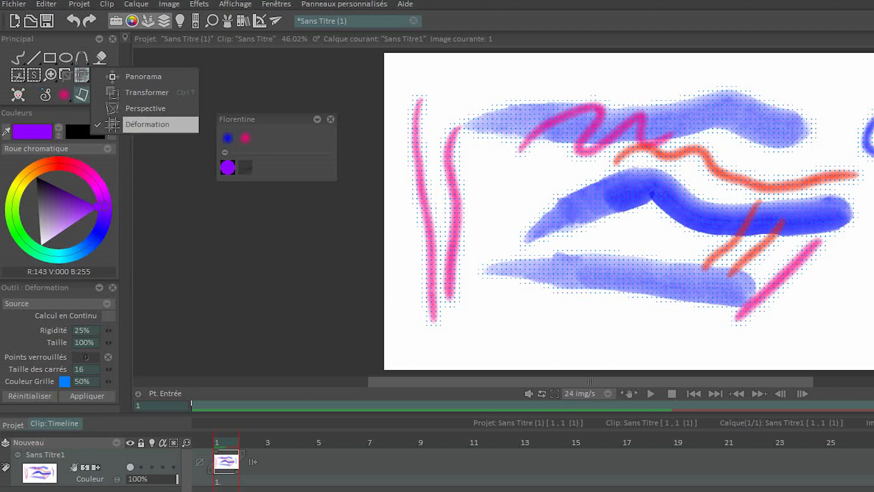
left_click(147, 124)
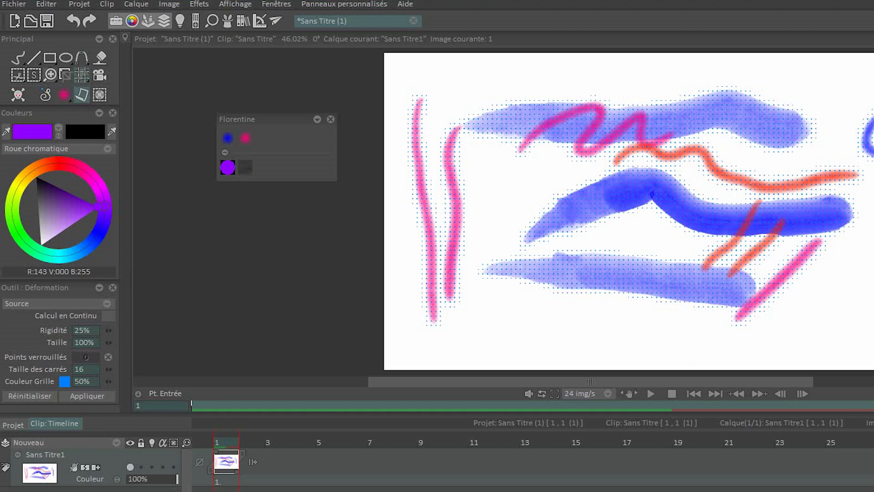
left_click(17, 58)
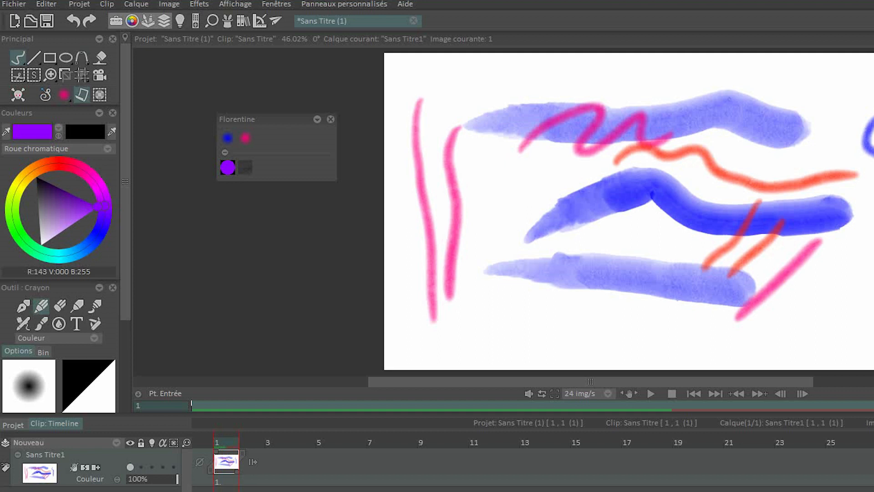
Step: Export the Florentine panel in TVPX format
left_click(317, 119)
mouse_move(318, 57)
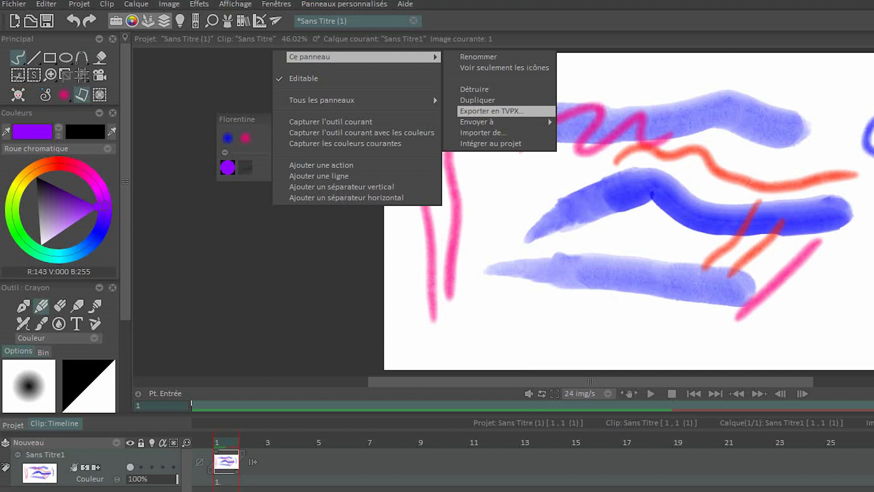
left_click(492, 111)
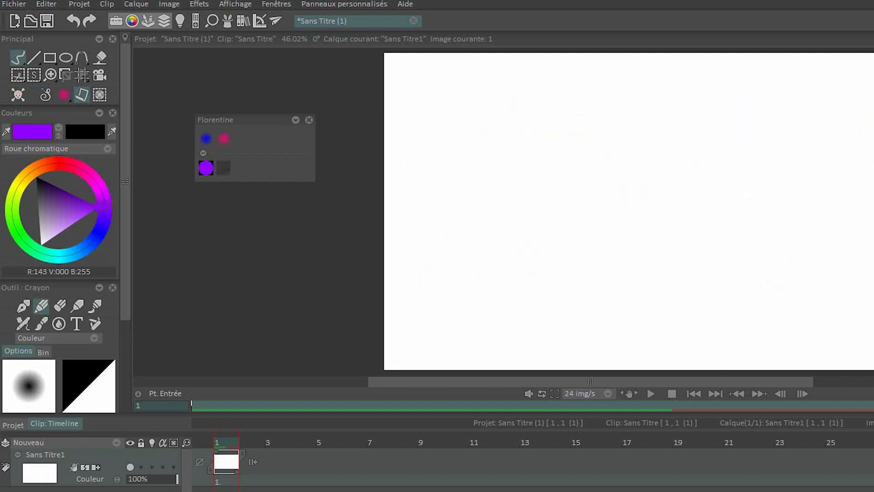
Step: Compare the settings of the Huile and Aquarelle tools, return to Crayon, and test a horizontal purple stroke before undoing it
scroll(59, 205, "down", 3)
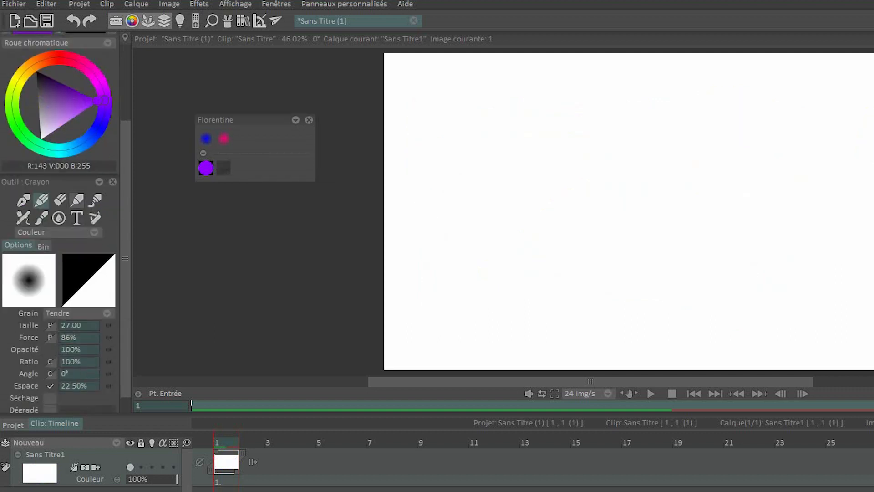
left_click(59, 199)
left_click(77, 200)
left_click(95, 199)
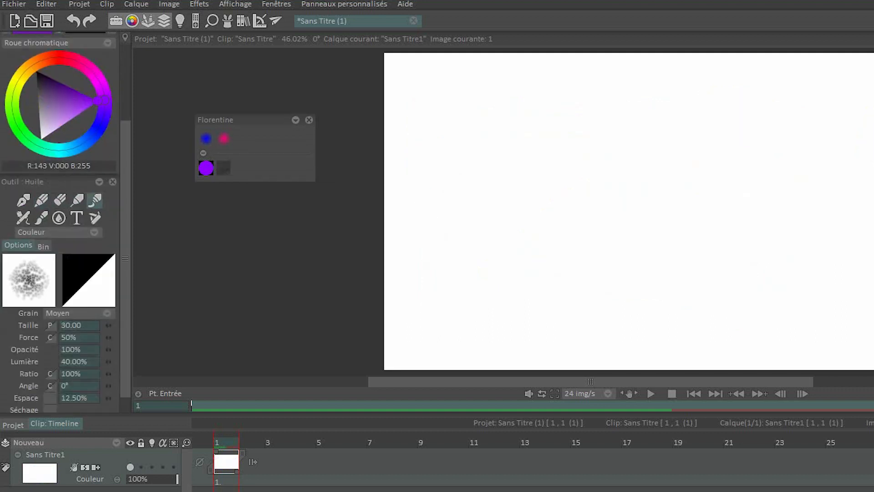
left_click(41, 218)
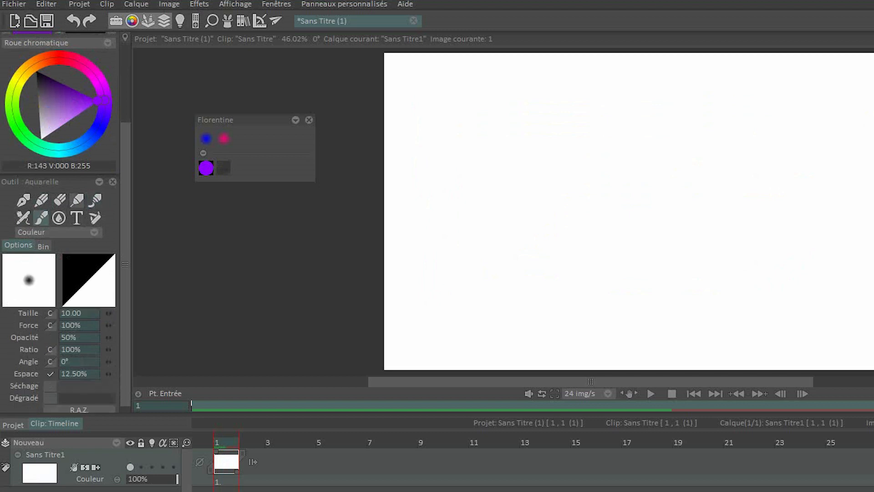
left_click(41, 200)
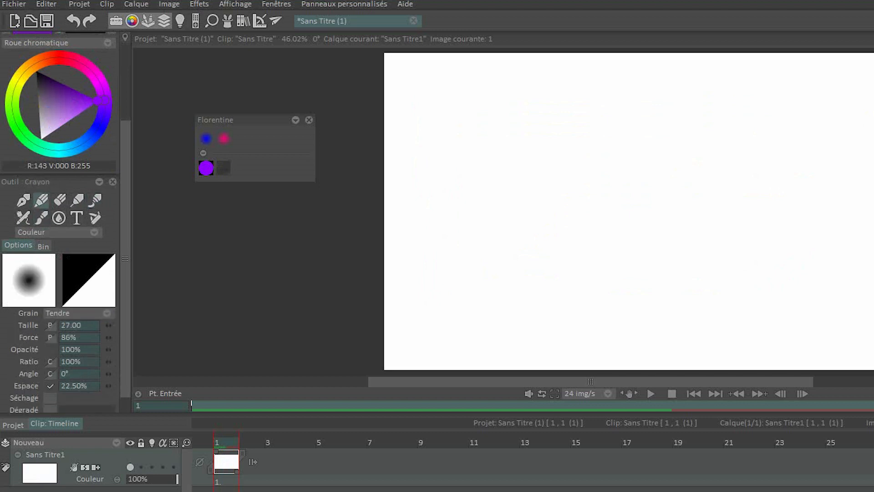
left_click_drag(453, 140, 668, 127)
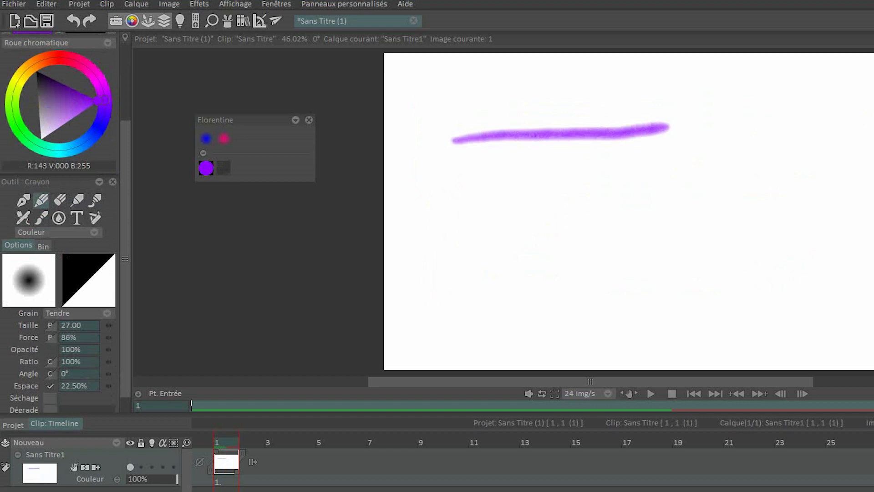
key("ctrl+z")
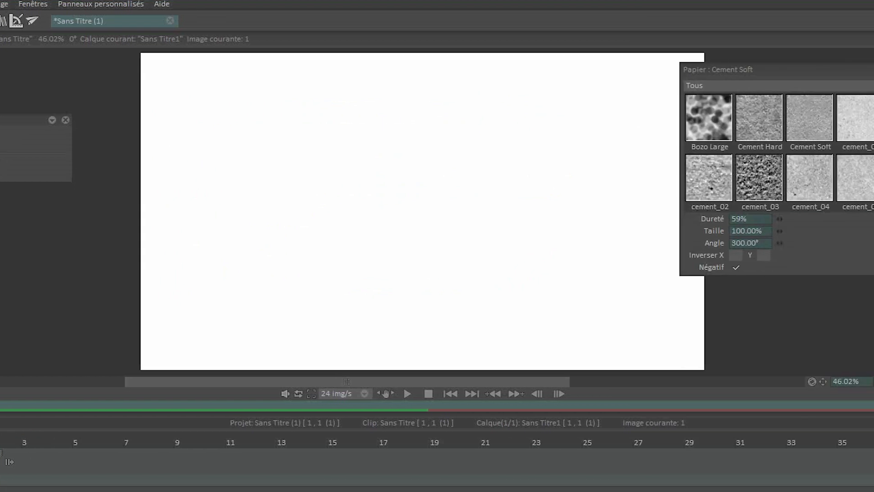
Step: Examine the preset categories in Tool Presets v2 and the capture actions in My Custom Panel
mouse_move(869, 223)
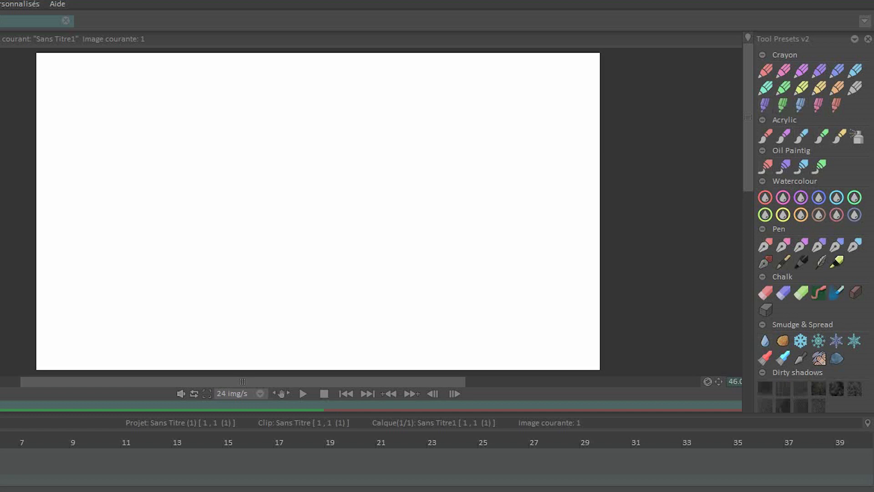
scroll(810, 223, "down", 10)
scroll(811, 223, "up", 6)
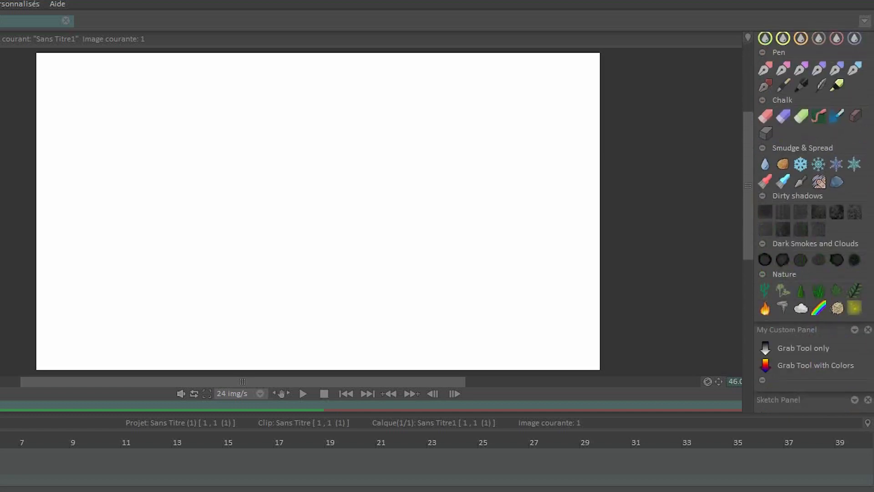
Step: Paint two roughly horizontal purple strokes across the canvas with the last preset in the first row of the Chalk group
scroll(837, 187, "up", 2)
scroll(810, 191, "up", 8)
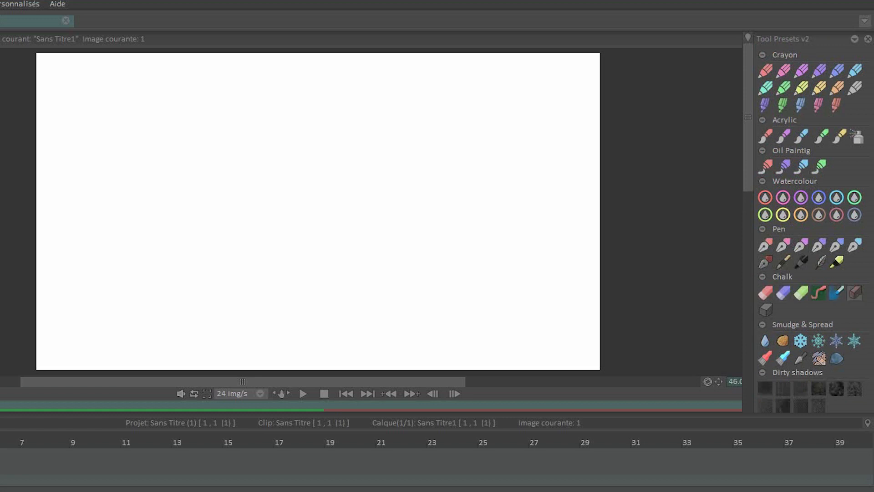
left_click(854, 292)
left_click_drag(146, 127, 505, 151)
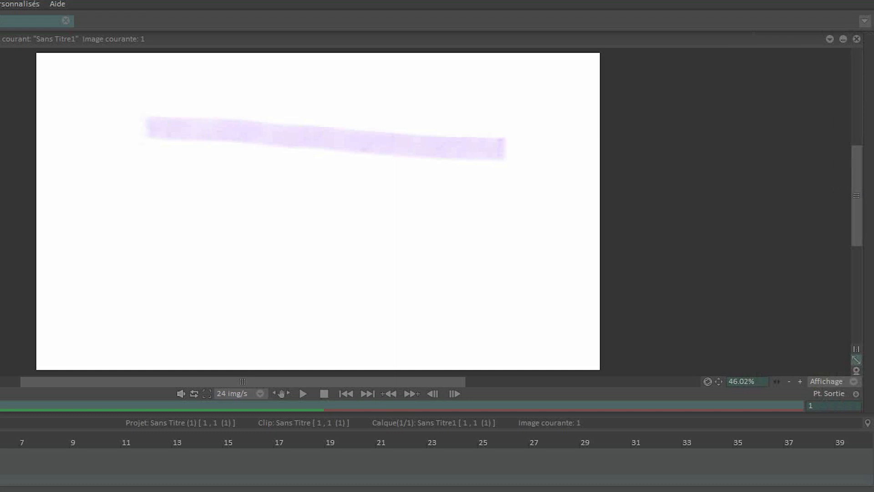
left_click_drag(107, 172, 463, 179)
Step: Open the paper settings, select the cement_03 paper, and paint a horizontal purple test stroke below the existing ones
left_click(19, 4)
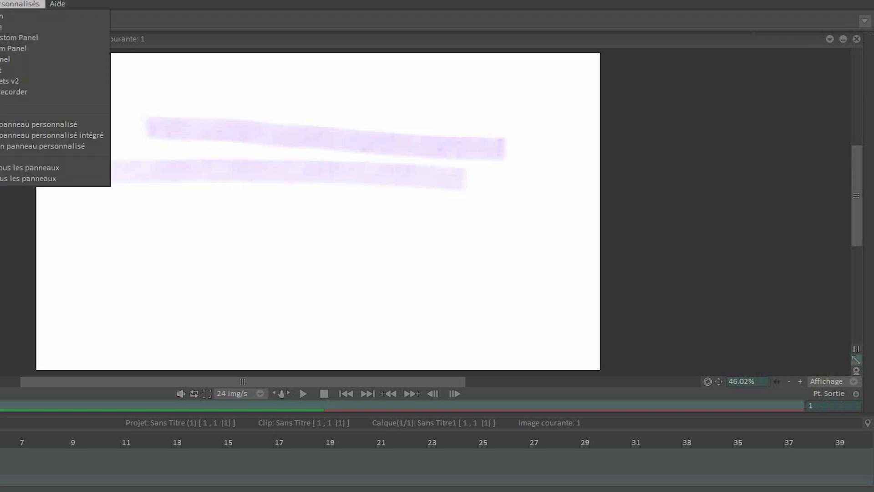
mouse_move(9, 81)
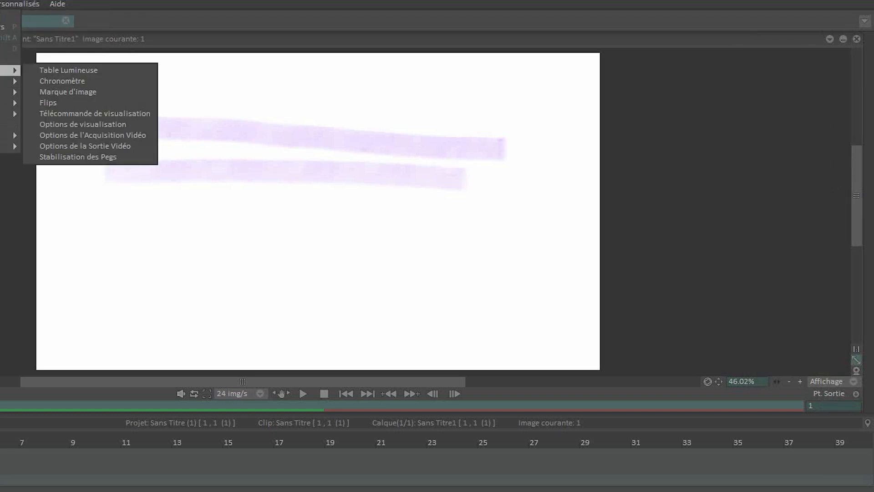
left_click(69, 81)
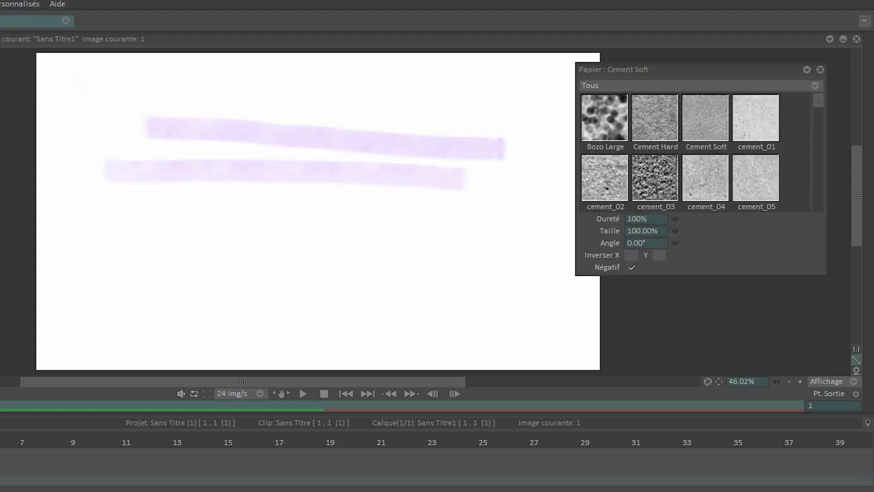
left_click(655, 178)
left_click_drag(154, 228, 459, 240)
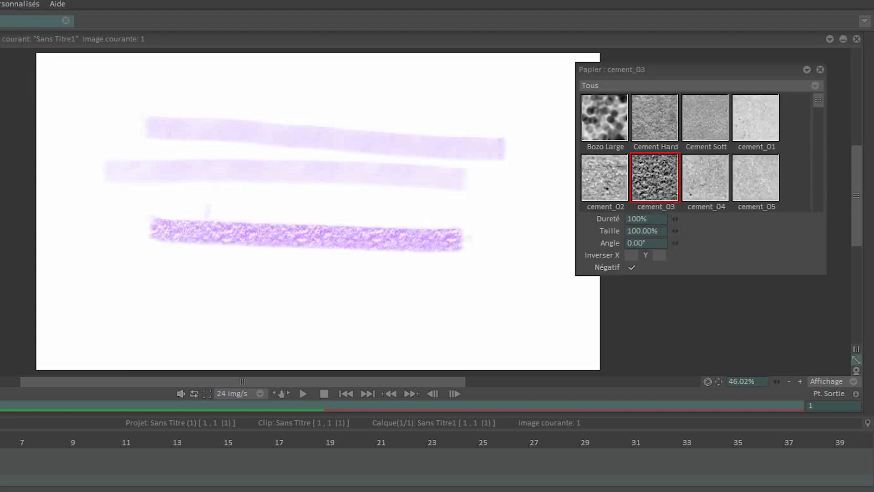
Step: Switch back to the Cement Soft paper, paint a comparison stroke beneath the cement_03 one, and close the paper settings
left_click(705, 117)
left_click_drag(184, 287, 471, 296)
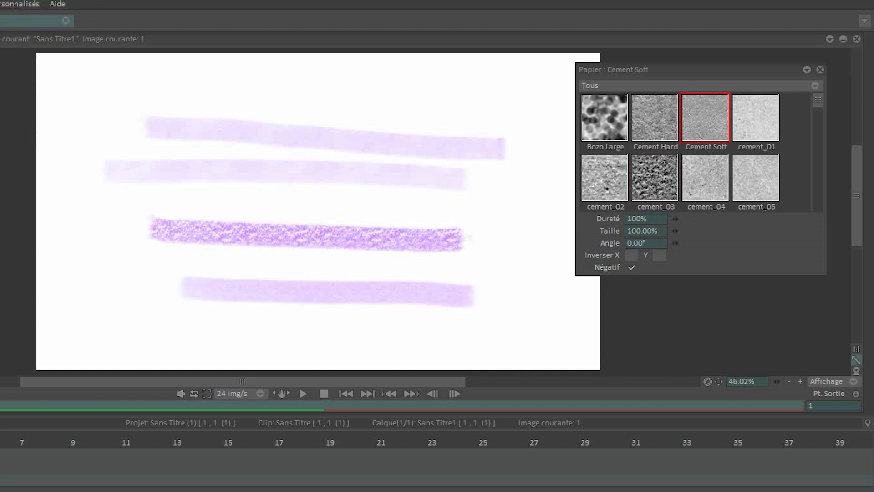
left_click(820, 69)
Step: Choose the fourth Watercolour preset, clear the canvas, and paint purple strokes of varying pressure across it
mouse_move(871, 136)
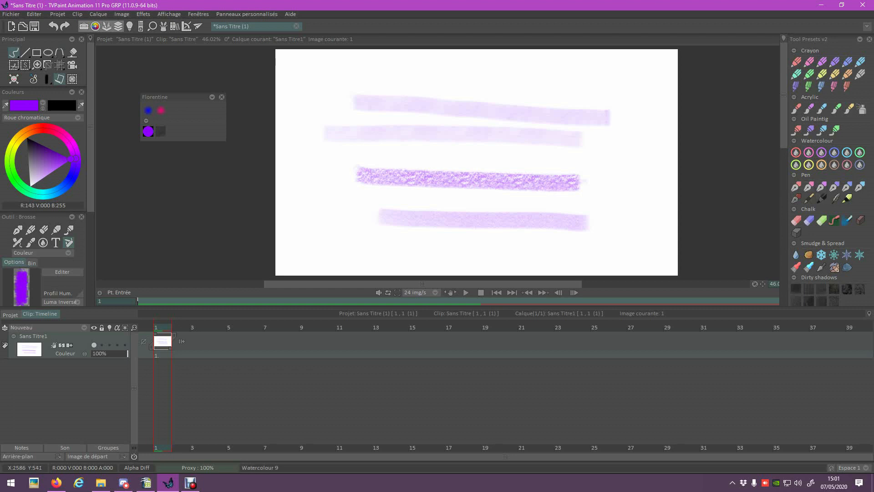
left_click(834, 152)
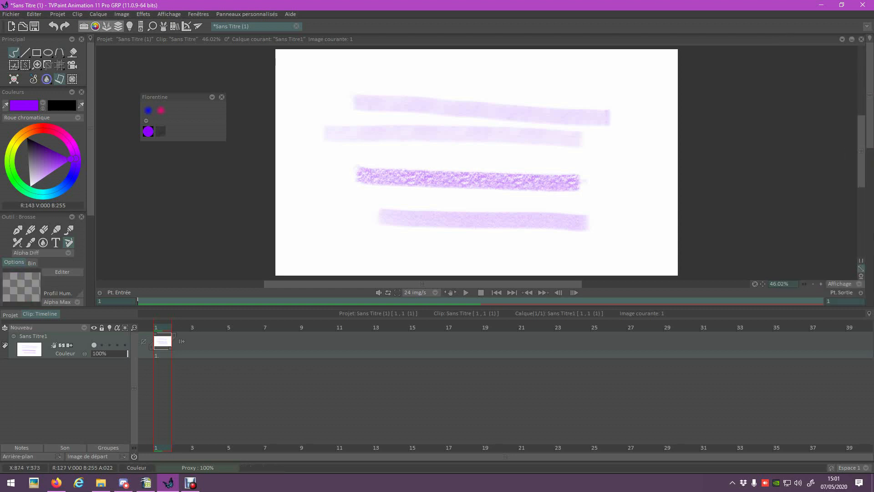
key("BackSpace")
mouse_move(327, 107)
left_mouse_down()
mouse_move(374, 99)
mouse_move(562, 109)
left_mouse_up()
left_click_drag(335, 155, 482, 157)
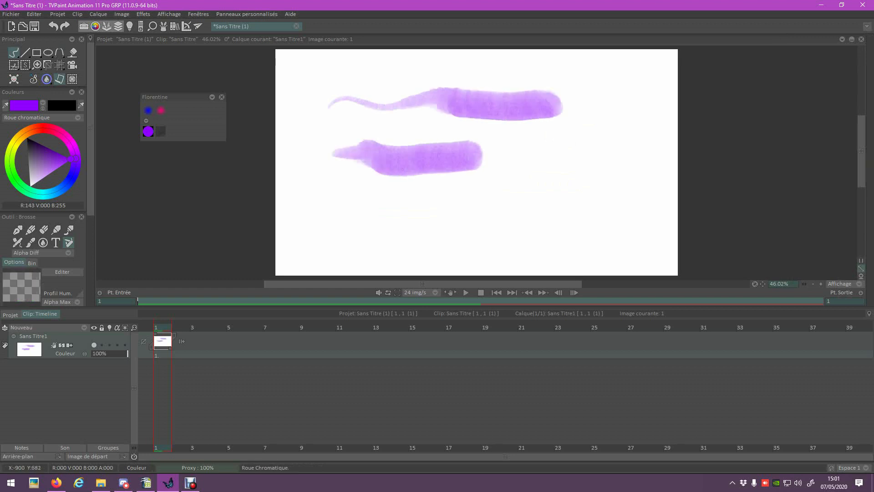
scroll(54, 91, "down", 3)
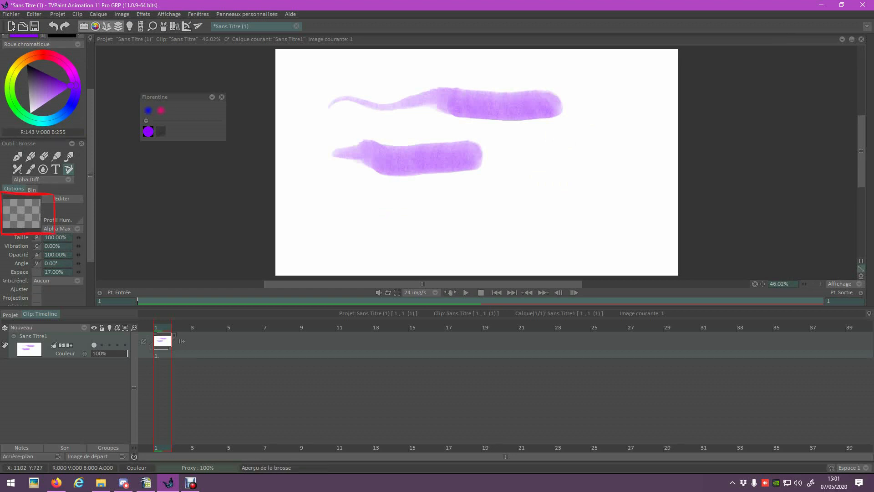
mouse_move(302, 206)
left_mouse_down()
mouse_move(335, 196)
mouse_move(358, 208)
mouse_move(382, 189)
mouse_move(425, 212)
mouse_move(494, 209)
mouse_move(569, 186)
mouse_move(581, 167)
mouse_move(604, 162)
mouse_move(607, 144)
mouse_move(583, 132)
mouse_move(586, 91)
mouse_move(566, 73)
mouse_move(336, 68)
mouse_move(301, 80)
mouse_move(314, 111)
mouse_move(304, 146)
mouse_move(349, 122)
mouse_move(419, 120)
mouse_move(526, 144)
mouse_move(572, 166)
mouse_move(653, 181)
mouse_move(647, 220)
mouse_move(620, 240)
mouse_move(517, 254)
mouse_move(327, 247)
left_mouse_up()
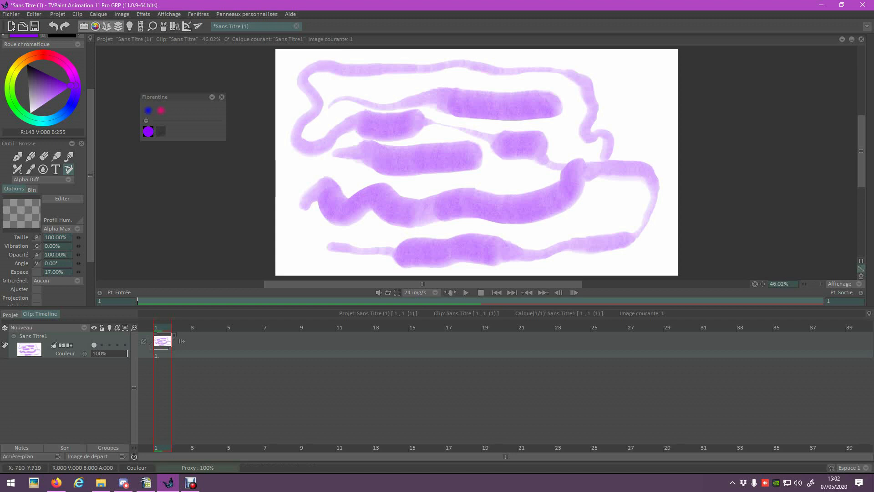
Step: Clear the canvas and paint one horizontal purple watercolour stroke near its upper edge
scroll(44, 169, "up", 2)
left_click_drag(90, 106, 90, 85)
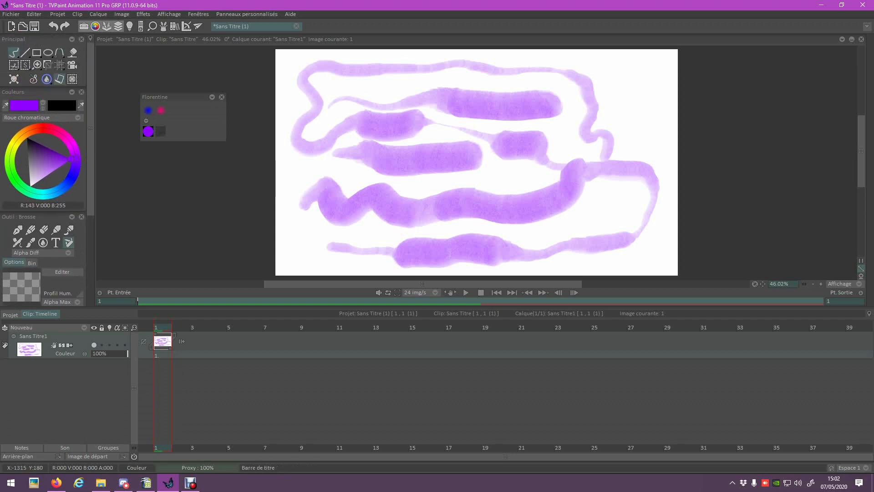
left_click(13, 79)
left_click_drag(299, 84, 512, 85)
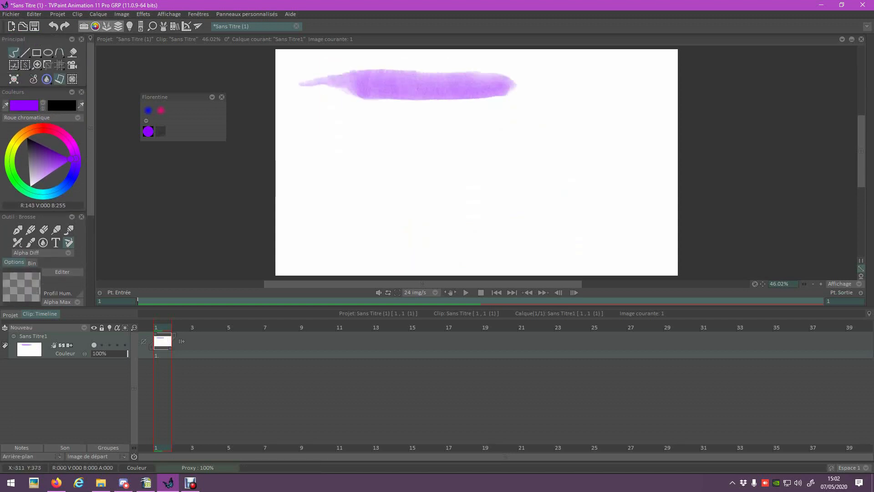
Step: Test the brush's Vibration at 25% and 210% with purple strokes down the canvas
left_click_drag(90, 129, 90, 208)
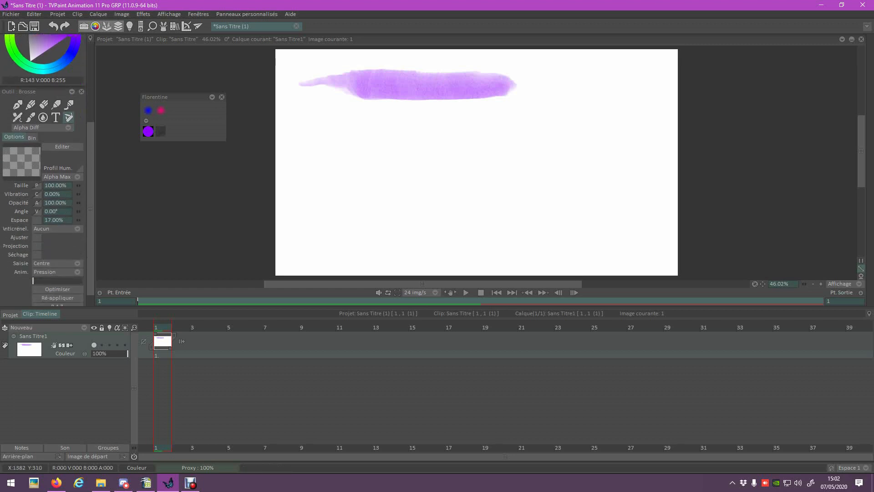
mouse_move(872, 83)
left_click_drag(326, 132, 619, 121)
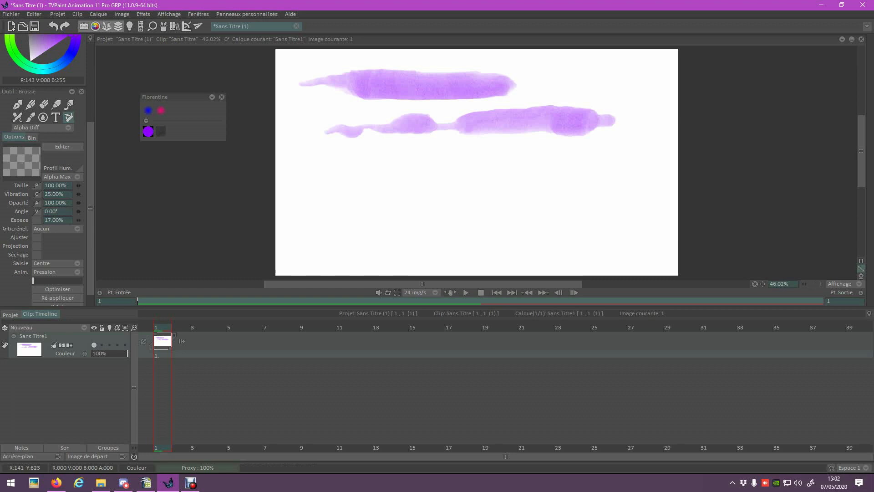
left_click_drag(311, 179, 574, 178)
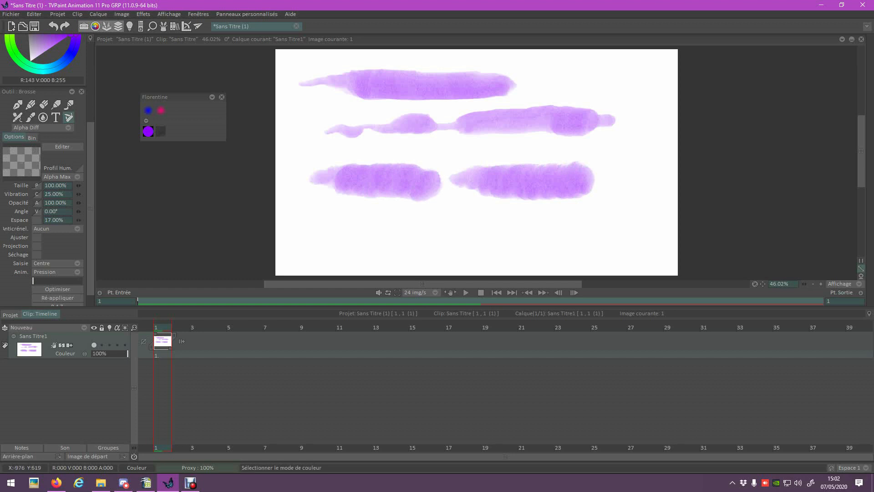
left_click_drag(358, 231, 526, 232)
Step: Set the brush's Taille to 20% and paint two thin, scattered purple strokes on the canvas's empty right side
left_click(56, 185)
type("20")
key("Tab")
mouse_move(643, 131)
left_mouse_down()
mouse_move(626, 200)
mouse_move(560, 237)
left_mouse_up()
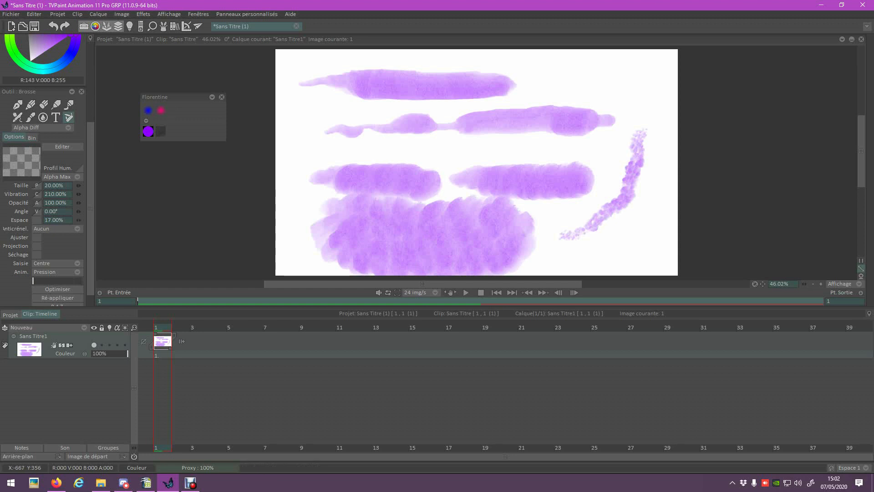
left_click_drag(553, 87, 630, 94)
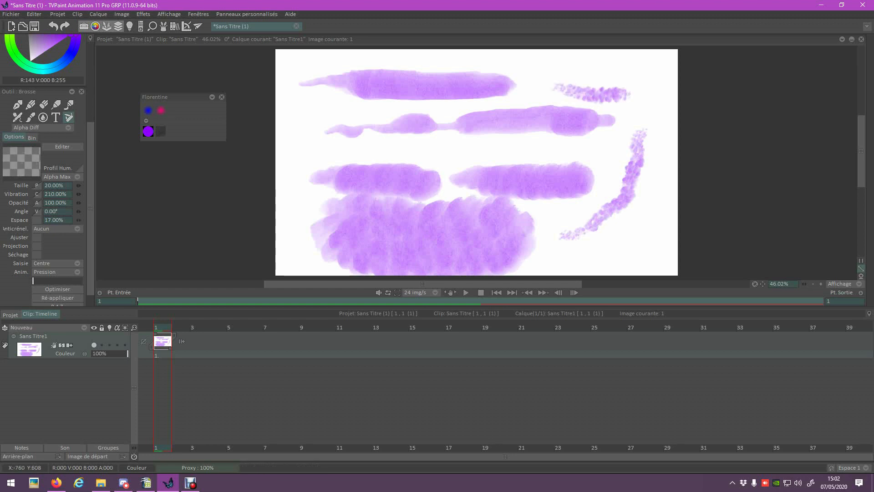
Step: Set the brush mode to Mélange, choose red (R:255 V:0 B:56), and paint strokes over the purple areas
left_click_drag(92, 154, 90, 178)
left_click(50, 90)
left_click_drag(342, 142, 448, 228)
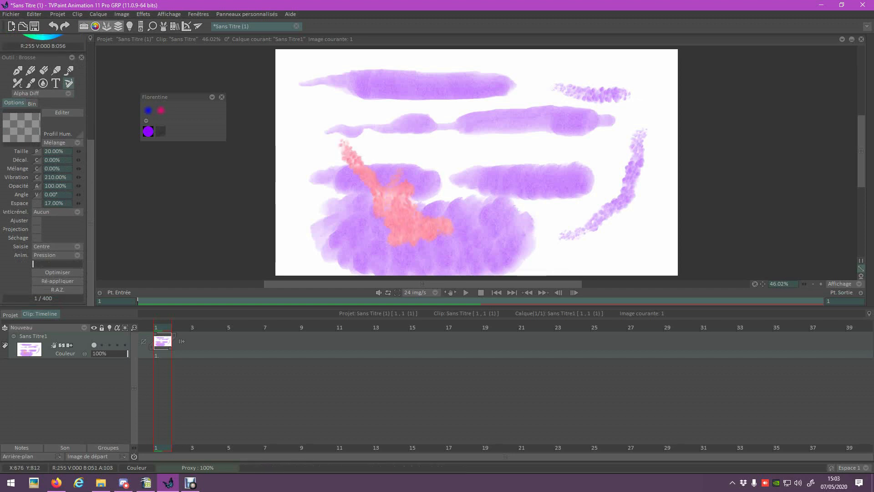
left_click_drag(569, 150, 469, 236)
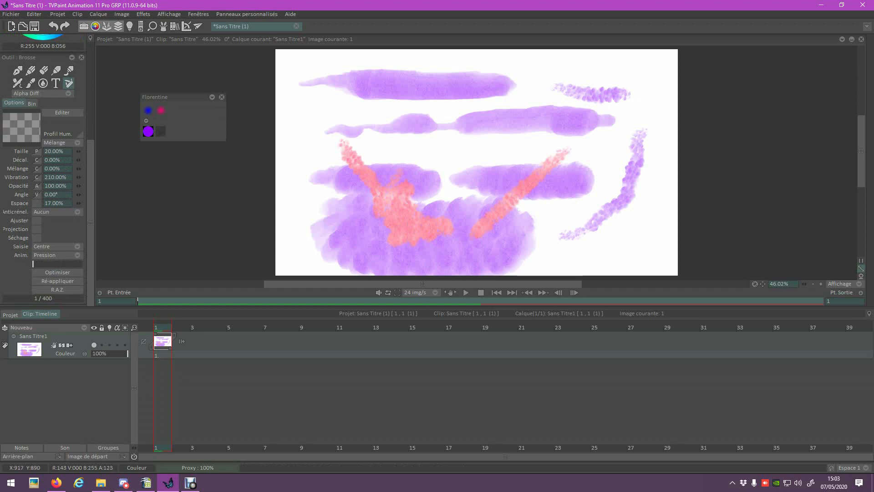
Step: Add another red diagonal stroke, set Mélange to 79%, and paint short strokes starting inside and outside the purple areas
left_click_drag(532, 146, 443, 229)
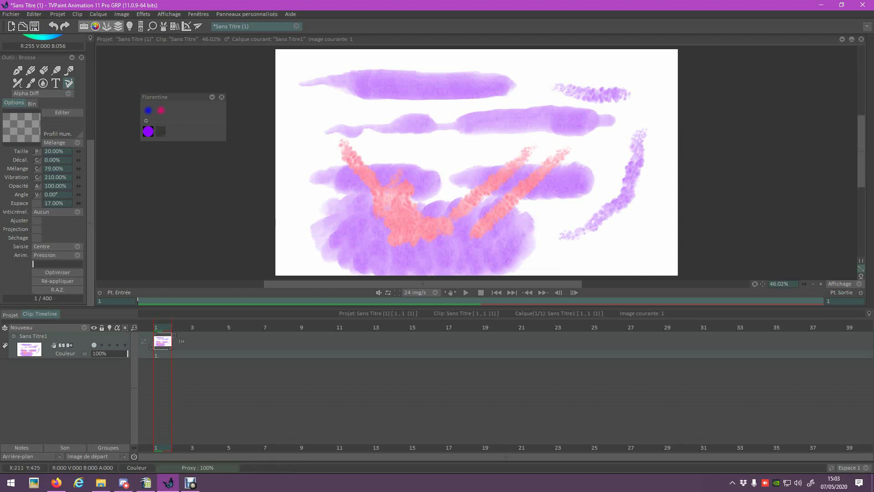
left_click_drag(489, 126, 454, 162)
left_click_drag(529, 121, 496, 157)
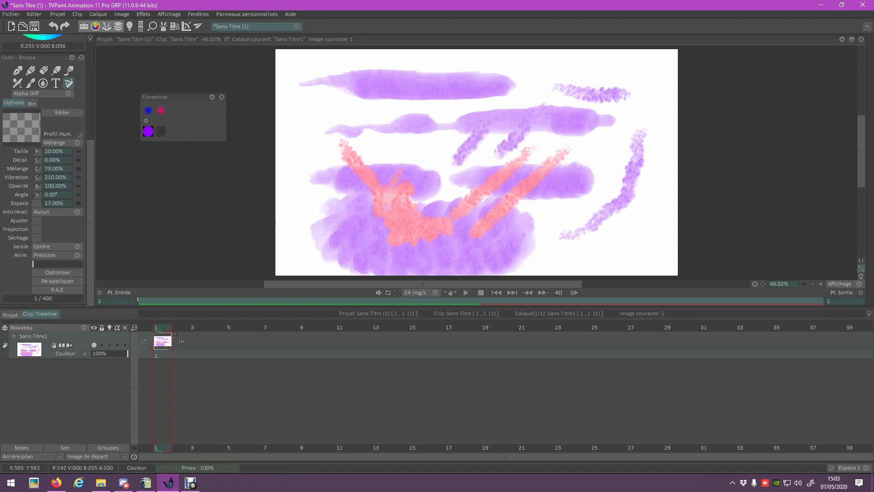
left_click_drag(395, 162, 429, 152)
Step: Set Mélange to 20% and paint red strokes across the purple shapes and the canvas's left and right sides
double_click(59, 169)
type("5")
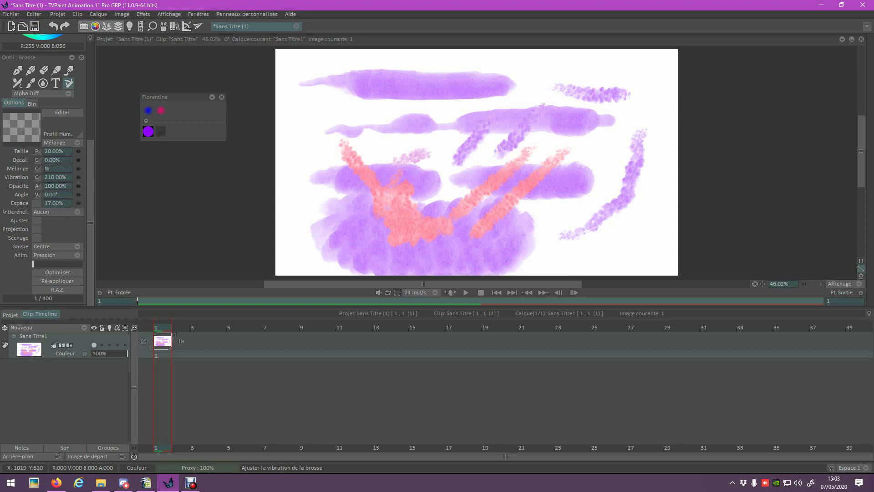
type("20")
key("Tab")
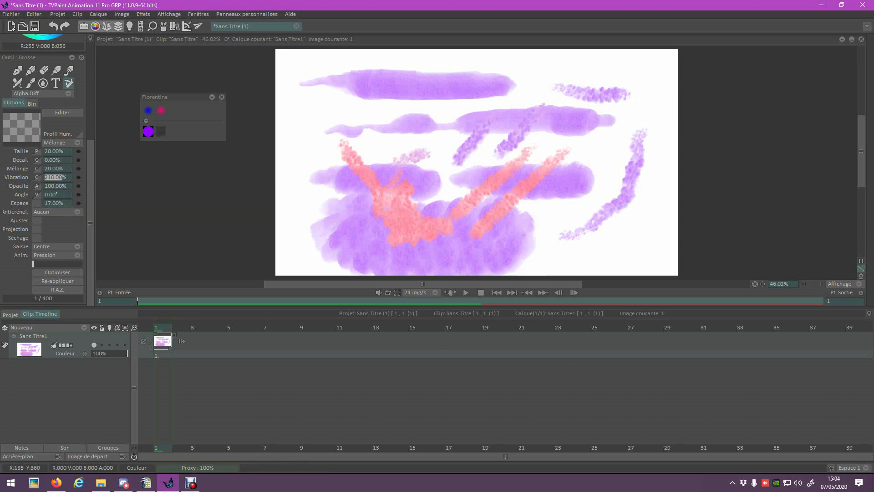
left_click(51, 177)
double_click(59, 168)
mouse_move(375, 100)
left_mouse_down()
mouse_move(351, 134)
mouse_move(339, 107)
left_mouse_up()
mouse_move(286, 144)
left_mouse_down()
mouse_move(315, 177)
mouse_move(335, 226)
left_mouse_up()
mouse_move(519, 254)
left_mouse_down()
mouse_move(608, 257)
mouse_move(651, 223)
mouse_move(606, 246)
mouse_move(587, 237)
mouse_move(560, 242)
mouse_move(552, 263)
mouse_move(557, 238)
mouse_move(523, 262)
mouse_move(541, 224)
mouse_move(523, 230)
mouse_move(515, 222)
mouse_move(592, 227)
mouse_move(641, 132)
mouse_move(546, 100)
mouse_move(432, 107)
mouse_move(430, 144)
mouse_move(494, 145)
mouse_move(469, 161)
left_mouse_up()
Step: Choose cyan (R:0 V:255 B:251) and paint diagonal strokes through the red and purple areas
left_click(42, 37)
mouse_move(90, 158)
left_mouse_down()
mouse_move(90, 112)
mouse_move(90, 151)
left_mouse_up()
mouse_move(339, 150)
left_mouse_down()
mouse_move(380, 157)
mouse_move(364, 191)
mouse_move(385, 191)
mouse_move(385, 153)
mouse_move(426, 164)
mouse_move(396, 146)
mouse_move(455, 196)
mouse_move(413, 137)
mouse_move(496, 114)
mouse_move(464, 168)
mouse_move(533, 120)
mouse_move(601, 109)
left_mouse_up()
left_click_drag(675, 88, 584, 152)
left_click_drag(658, 86, 564, 162)
left_click_drag(663, 136, 625, 166)
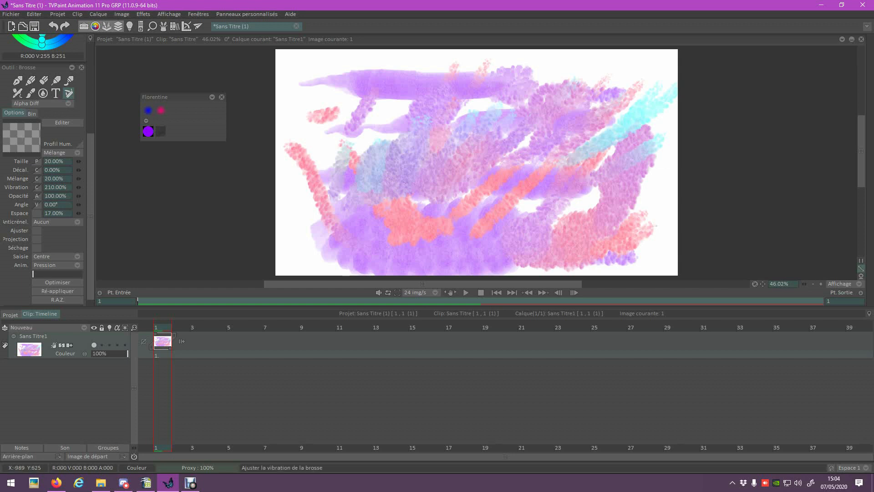
Step: Set Vibration to 50% and paint thin diagonal strokes, and raise the brush's Taille to 43.80%
left_click_drag(307, 82, 422, 190)
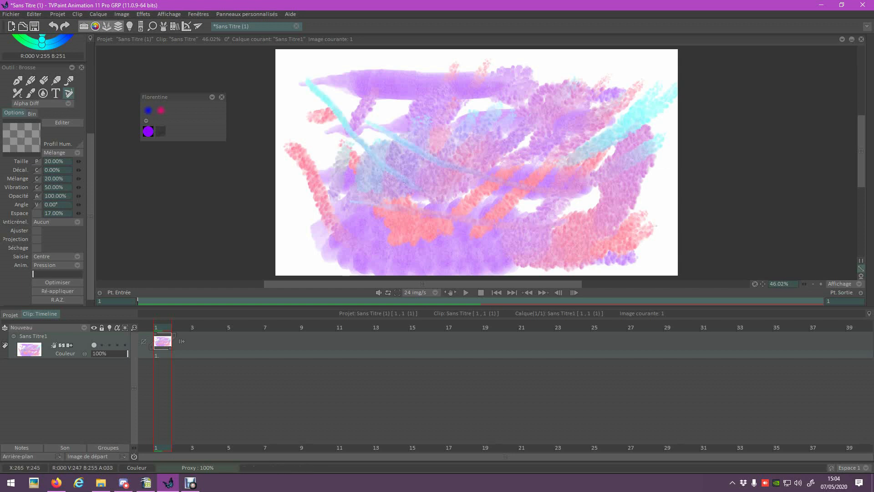
left_click_drag(89, 151, 87, 119)
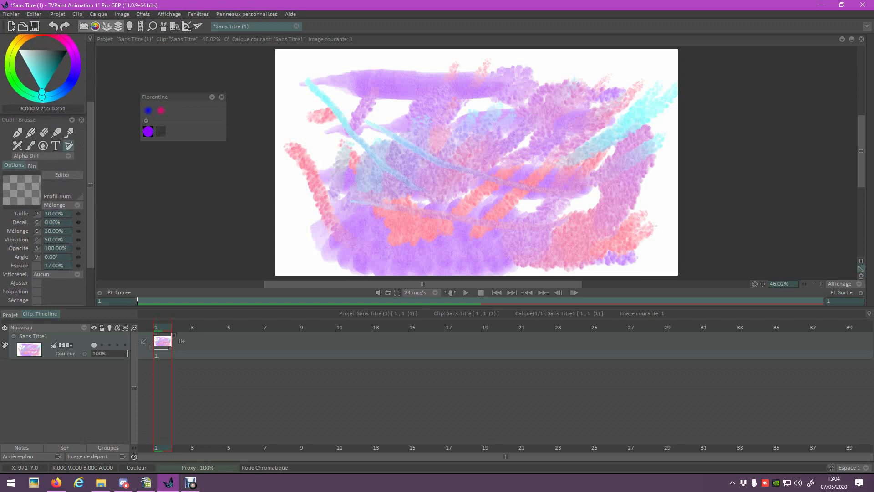
left_click(72, 50)
mouse_move(316, 155)
left_mouse_down()
mouse_move(359, 180)
mouse_move(507, 211)
left_mouse_up()
left_click_drag(78, 213, 89, 214)
Step: Choose green (R:62 V:255 B:0) and paint long crossing strokes over the blended colours
left_click(11, 72)
mouse_move(317, 135)
left_mouse_down()
mouse_move(456, 180)
mouse_move(600, 182)
left_mouse_up()
left_click_drag(475, 166, 306, 214)
left_click_drag(305, 66, 591, 221)
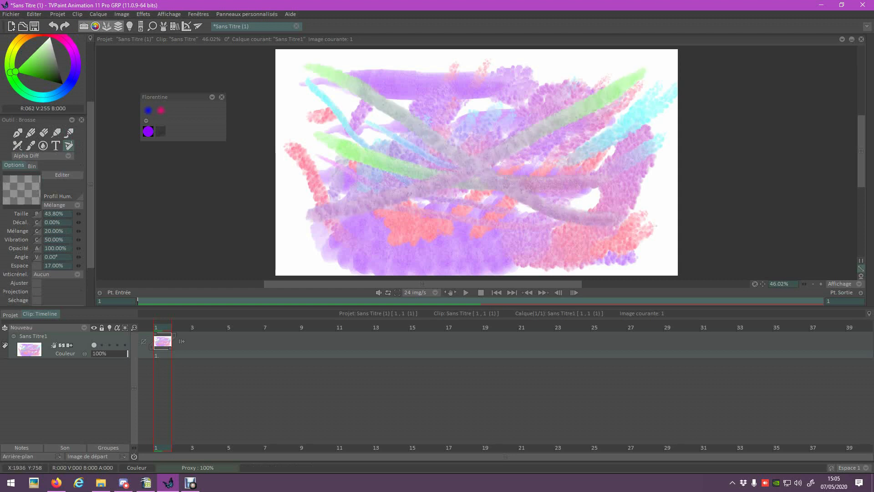
left_click_drag(314, 146, 669, 193)
Step: Clear the canvas and paint two horizontal green strokes, the second with the Espace option enabled and set to 67%
mouse_move(90, 184)
left_mouse_down()
mouse_move(90, 126)
mouse_move(90, 181)
left_mouse_up()
left_click(60, 79)
left_click_drag(317, 105, 618, 108)
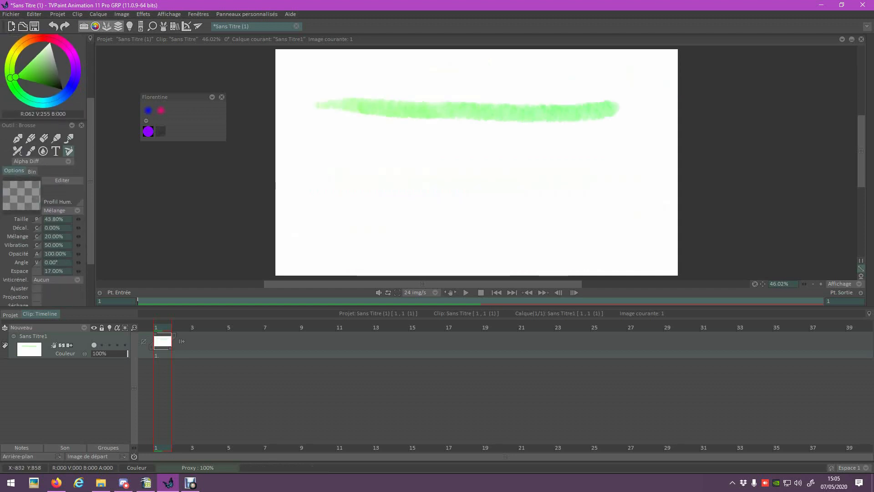
left_click(37, 270)
left_click_drag(328, 140, 592, 137)
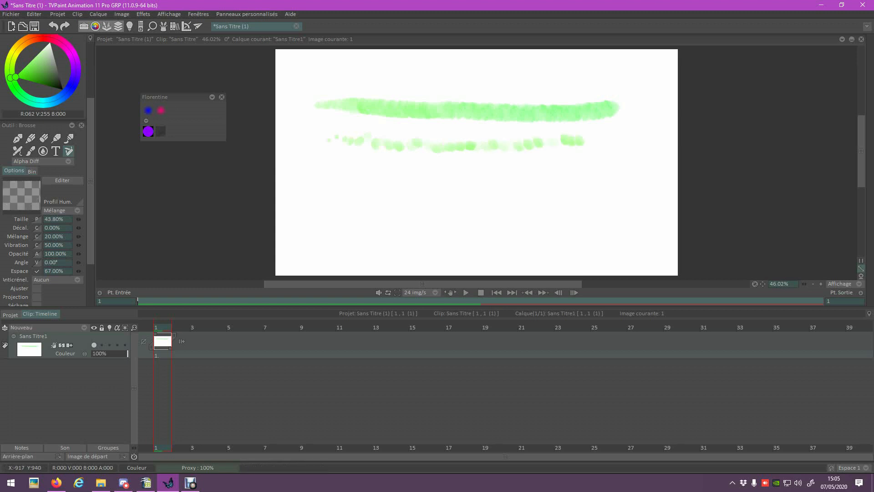
Step: Set Espace to 10%, choose blue (R:0 V:105 B:255), and paint diagonal strokes across the green ones
scroll(44, 168, "down", 3)
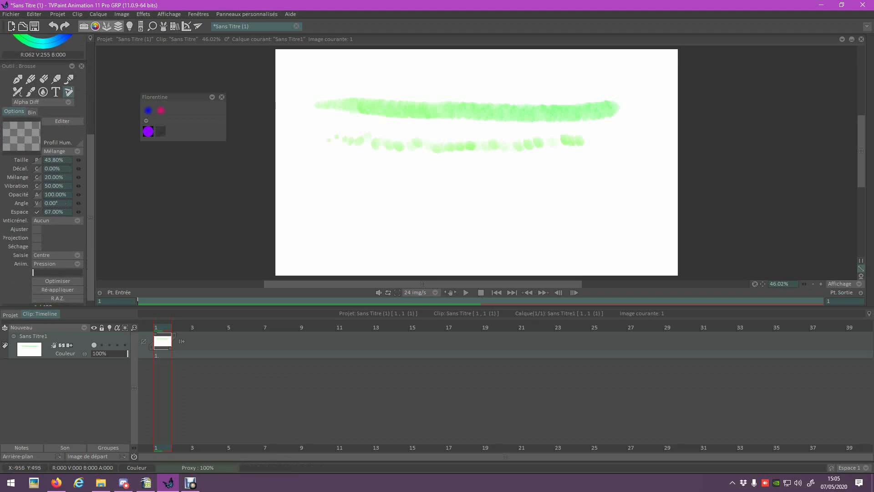
left_click_drag(91, 212, 90, 205)
left_click(60, 220)
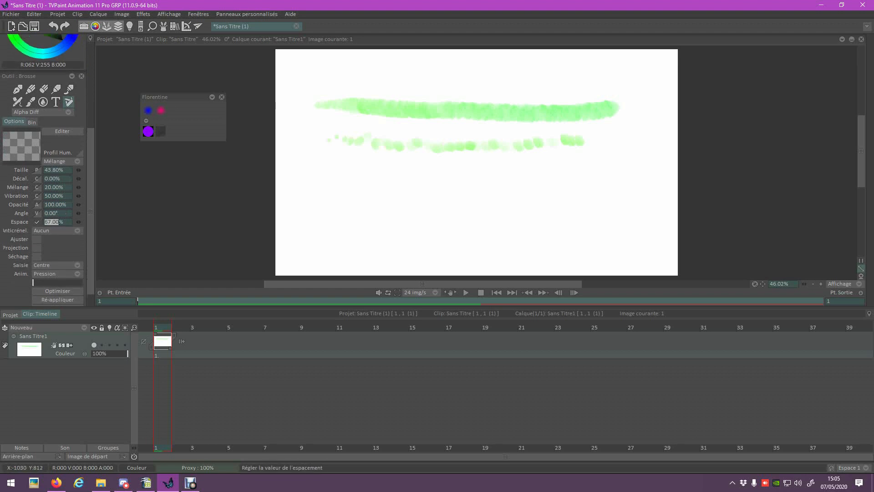
type("10")
key("Return")
left_click(61, 47)
mouse_move(317, 178)
left_mouse_down()
mouse_move(412, 157)
mouse_move(451, 111)
mouse_move(534, 98)
mouse_move(432, 191)
left_mouse_up()
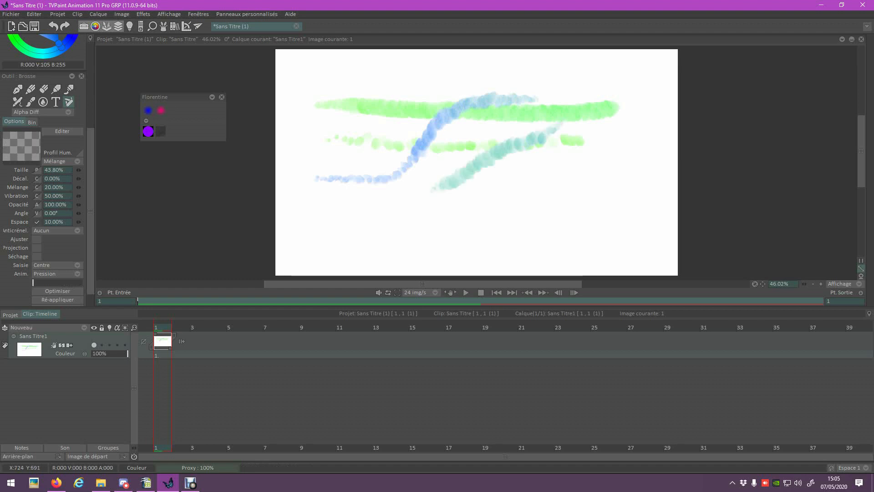
mouse_move(501, 145)
left_mouse_down()
mouse_move(455, 196)
mouse_move(530, 157)
left_mouse_up()
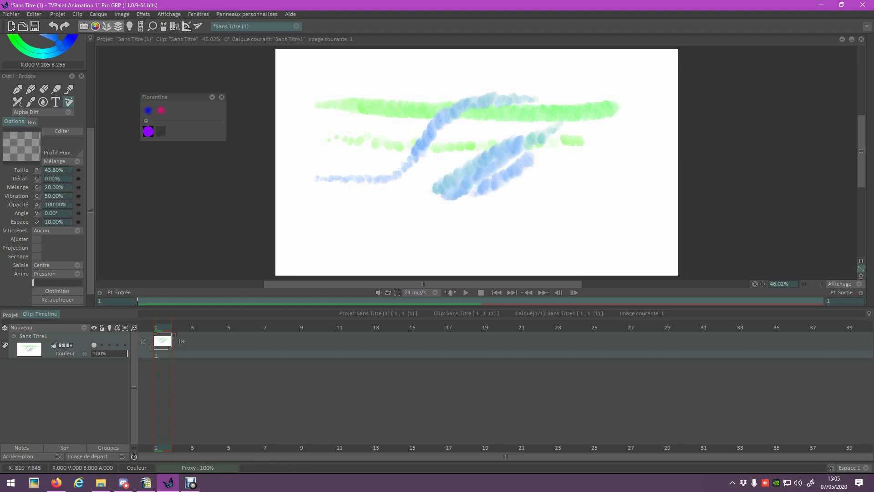
Step: Set the brush's Vibration to 20% and paint a long blue diagonal stroke below the existing ones
left_click(54, 195)
type("20")
key("Tab")
mouse_move(591, 160)
left_mouse_down()
mouse_move(465, 216)
mouse_move(369, 224)
left_mouse_up()
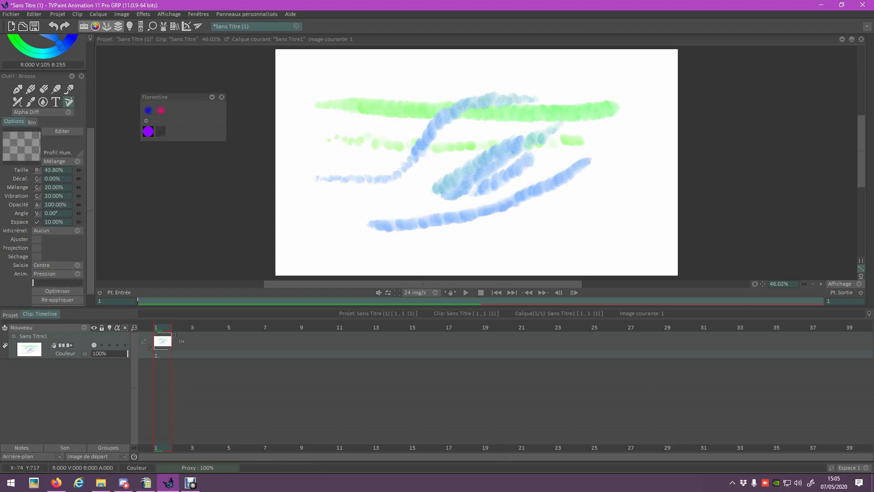
Step: Set Espace to 0% and paint long blue strokes crossing the green and blue ones
left_click(54, 222)
type("0")
key("Return")
mouse_move(613, 78)
left_mouse_down()
mouse_move(607, 182)
mouse_move(514, 246)
left_mouse_up()
mouse_move(360, 70)
left_mouse_down()
mouse_move(405, 104)
mouse_move(619, 214)
left_mouse_up()
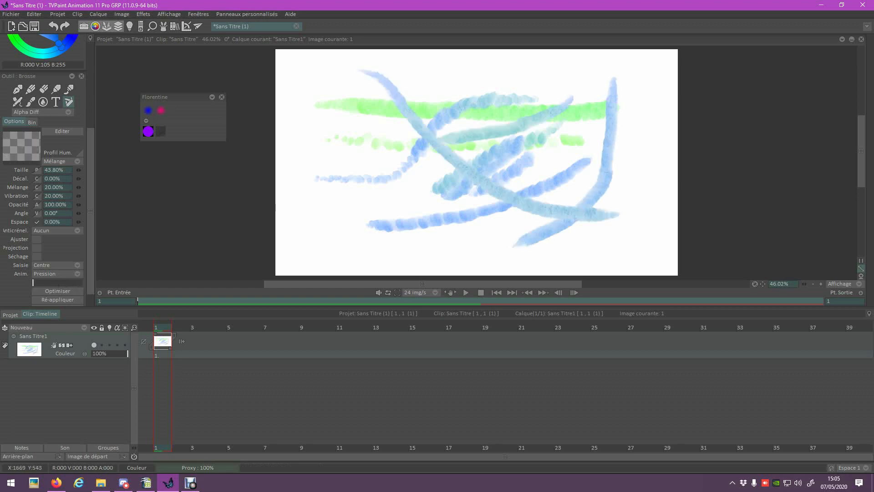
mouse_move(283, 230)
left_mouse_down()
mouse_move(379, 253)
mouse_move(471, 250)
left_mouse_up()
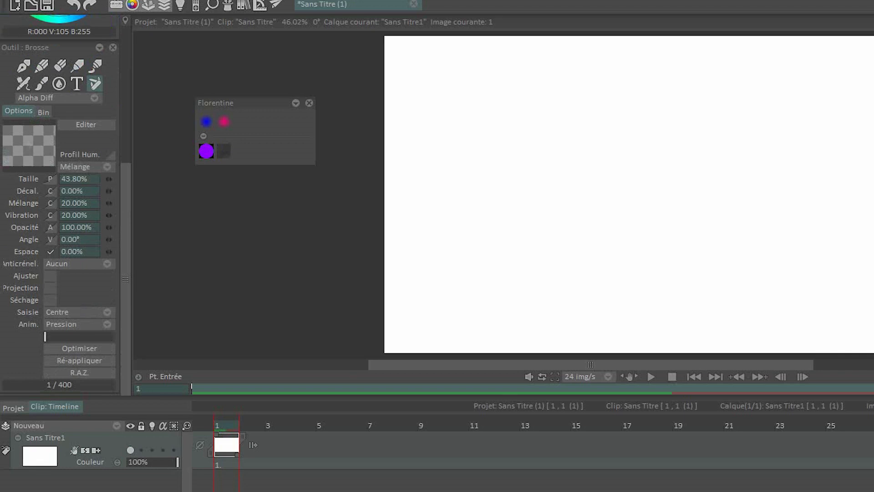
Step: Paint two blue strokes and a single dab on a blank canvas while scrubbing through the 400 frames of the Pression-animated brush
left_click_drag(319, 84, 625, 89)
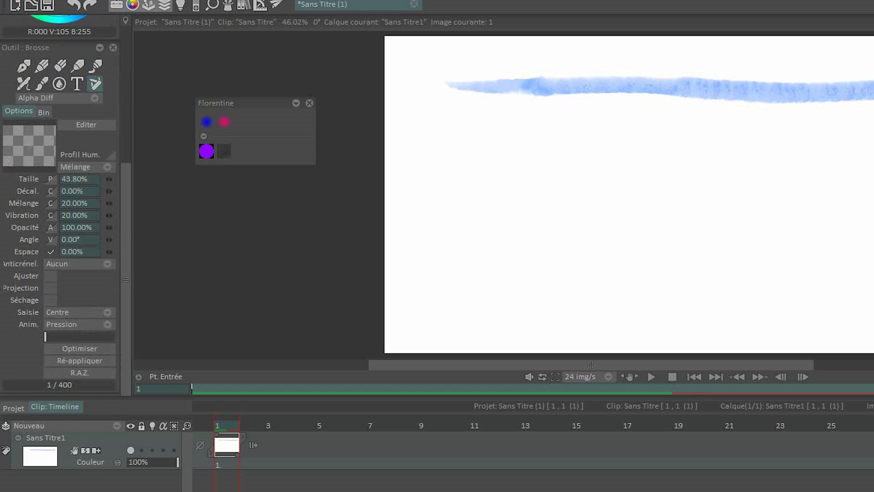
left_click_drag(45, 337, 113, 337)
mouse_move(45, 337)
left_mouse_down()
mouse_move(103, 337)
mouse_move(45, 337)
left_mouse_up()
mouse_move(422, 142)
left_mouse_down()
mouse_move(479, 143)
mouse_move(639, 172)
mouse_move(732, 161)
left_mouse_up()
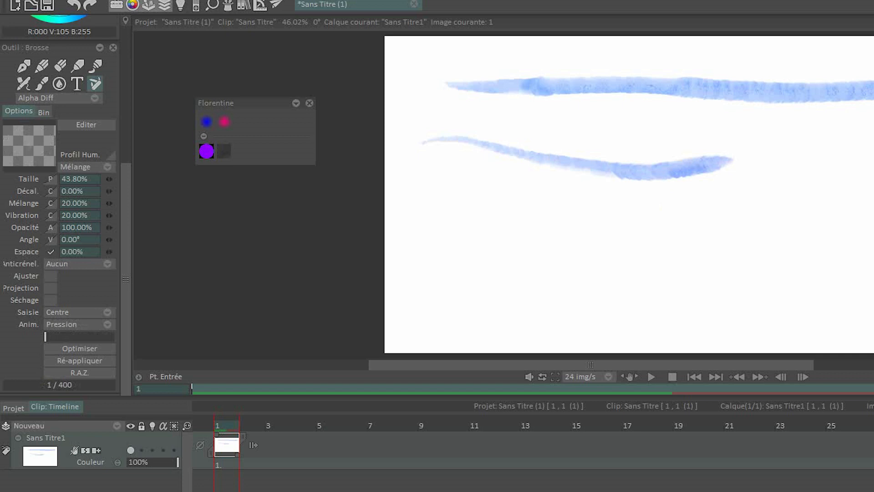
left_click(667, 195)
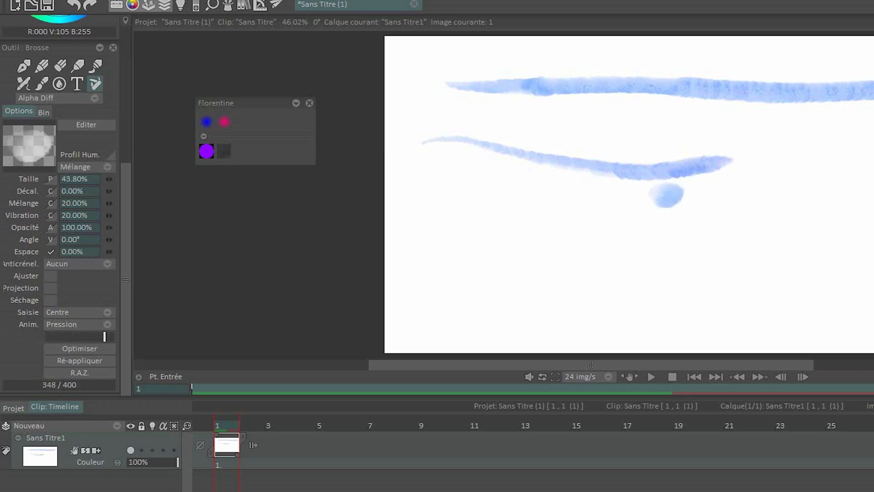
mouse_move(101, 336)
left_mouse_down()
mouse_move(53, 337)
mouse_move(113, 336)
mouse_move(45, 336)
left_mouse_up()
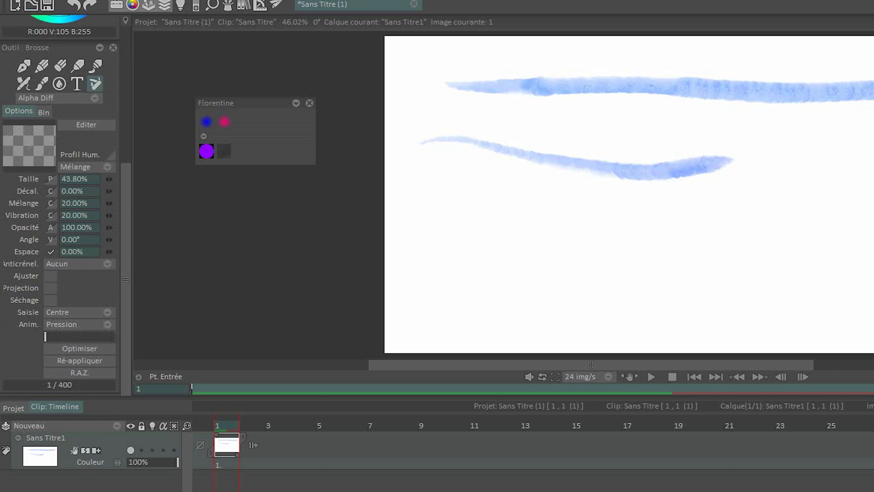
Step: Set the brush's Anim mode to Aléatoire et En boucle and paint a long winding stroke across the canvas
left_click(105, 312)
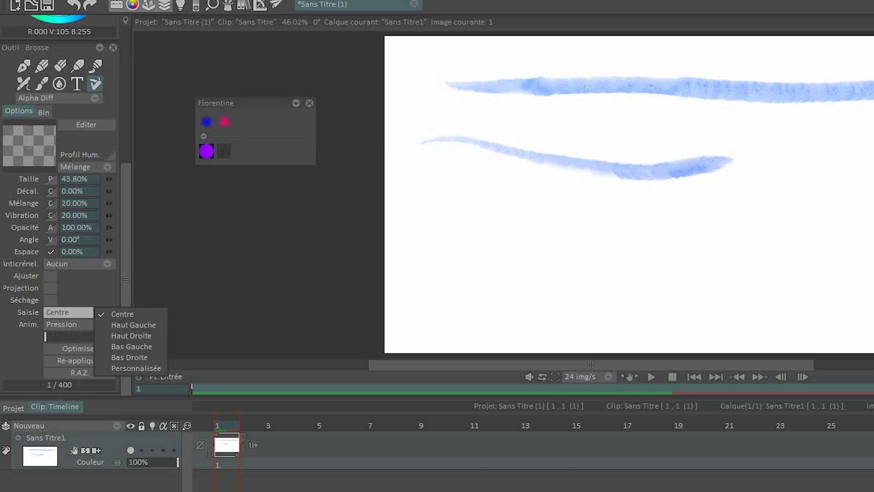
left_click(80, 324)
left_click(81, 324)
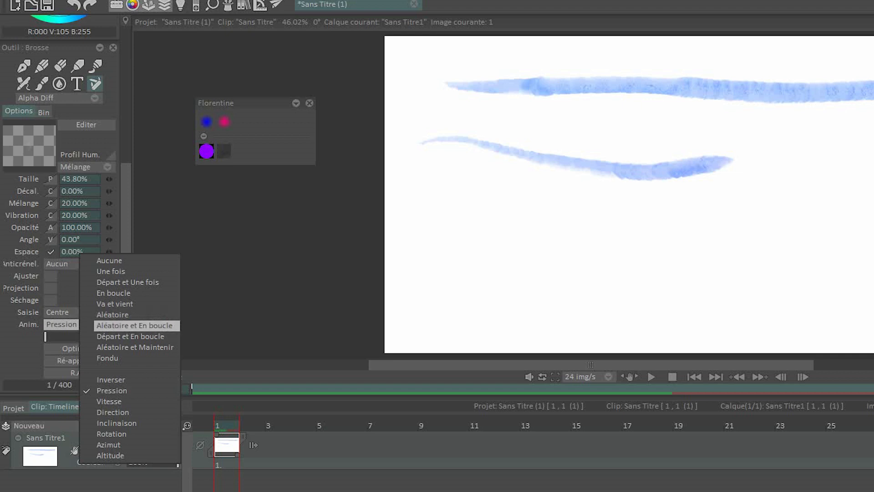
left_click(135, 325)
mouse_move(432, 235)
left_mouse_down()
mouse_move(867, 237)
mouse_move(760, 291)
mouse_move(526, 300)
mouse_move(421, 250)
mouse_move(872, 189)
mouse_move(871, 292)
mouse_move(569, 330)
mouse_move(391, 259)
mouse_move(427, 170)
mouse_move(776, 119)
mouse_move(872, 142)
left_mouse_up()
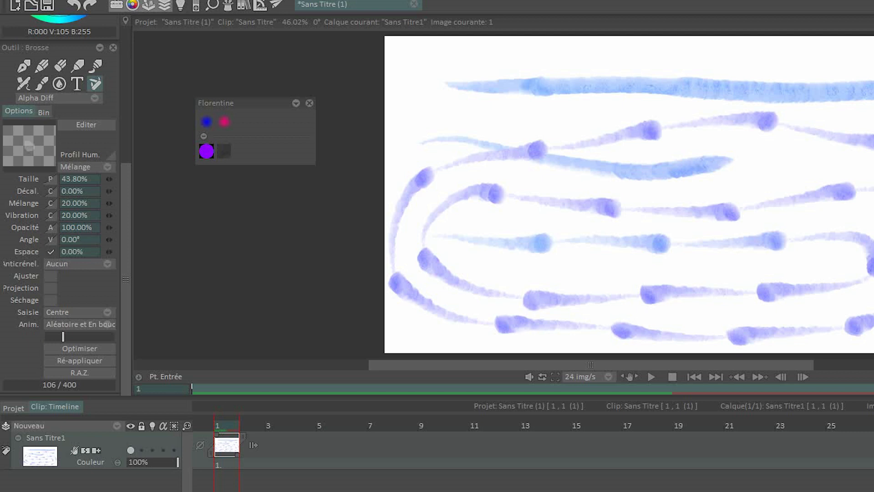
Step: Clear the canvas, set Anim to Aléatoire et Maintenir and paint five separate horizontal strokes
scroll(59, 205, "up", 5)
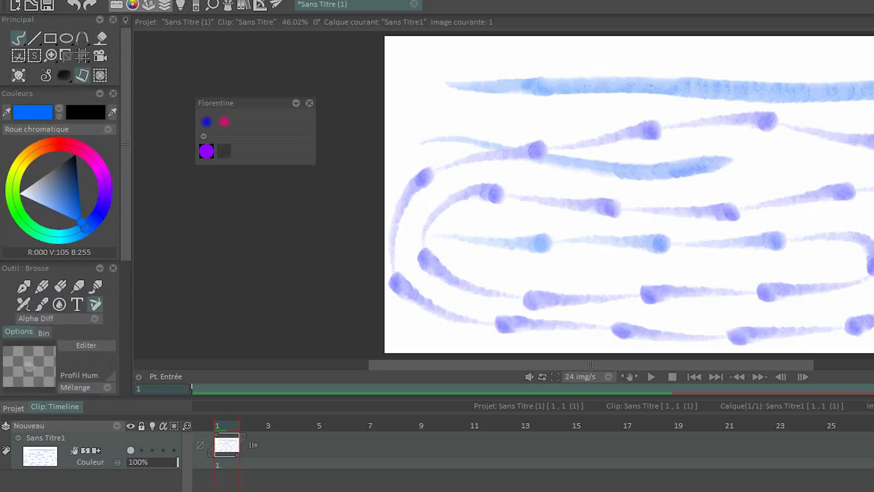
left_click(19, 76)
scroll(59, 205, "down", 5)
left_click(82, 324)
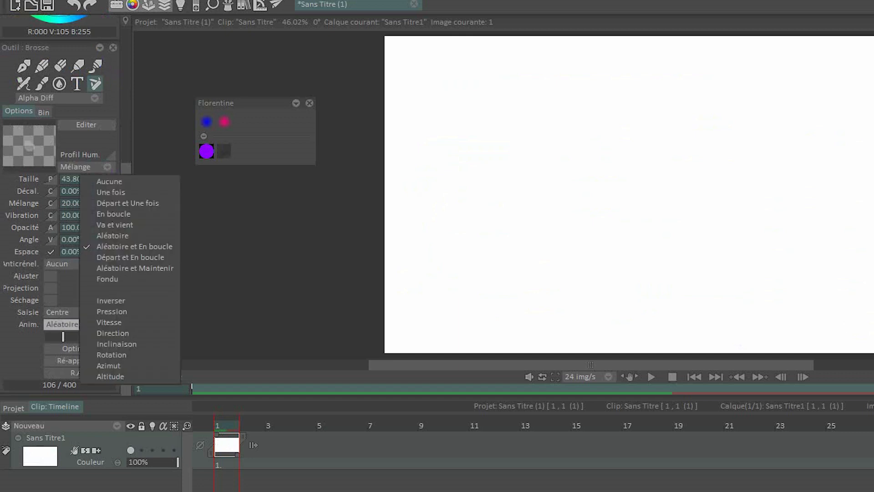
left_click(136, 268)
mouse_move(454, 105)
left_mouse_down()
mouse_move(724, 115)
mouse_move(839, 109)
left_mouse_up()
mouse_move(741, 161)
left_mouse_down()
mouse_move(759, 158)
mouse_move(599, 167)
mouse_move(459, 153)
left_mouse_up()
left_click_drag(426, 210, 866, 201)
mouse_move(453, 268)
left_mouse_down()
mouse_move(666, 277)
mouse_move(826, 265)
left_mouse_up()
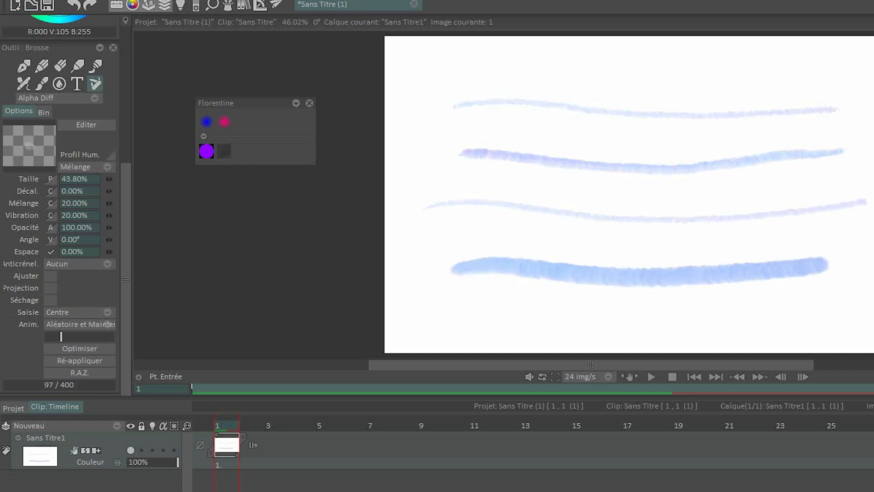
left_click_drag(497, 79, 873, 87)
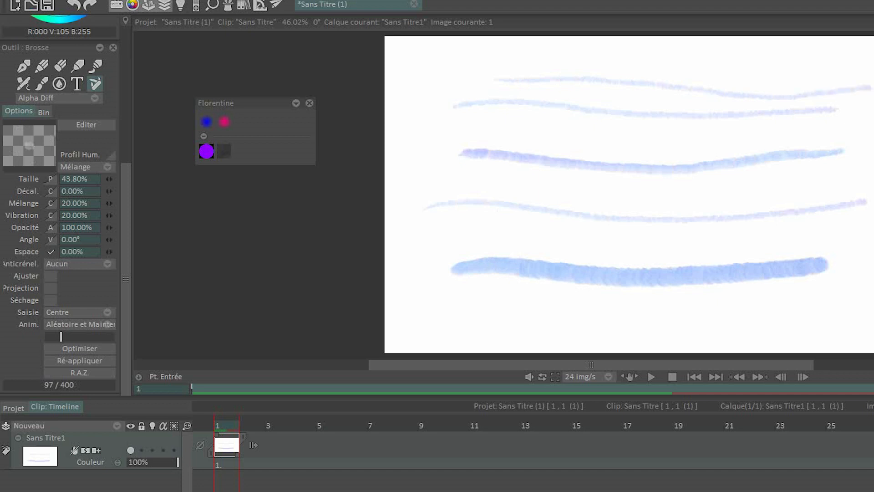
Step: Set Anim to En boucle and paint a horizontal stroke between the two lowest lines
left_click(78, 324)
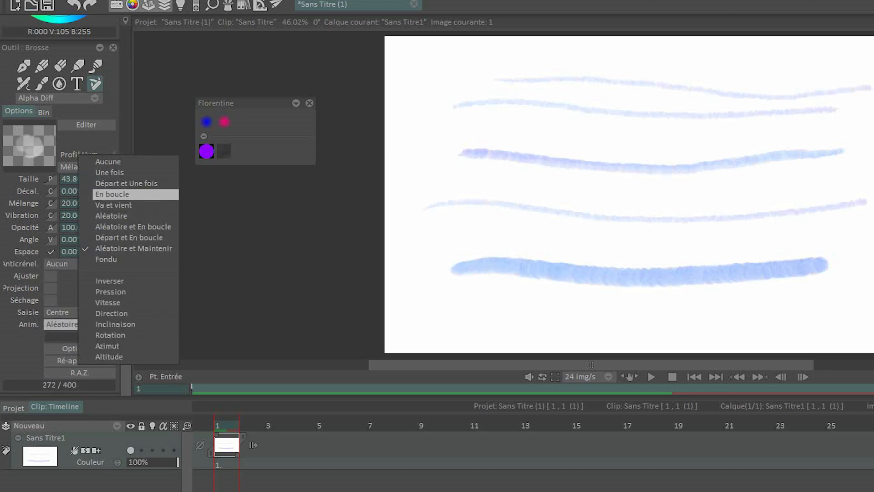
left_click(136, 194)
mouse_move(428, 224)
left_mouse_down()
mouse_move(587, 236)
mouse_move(821, 235)
left_mouse_up()
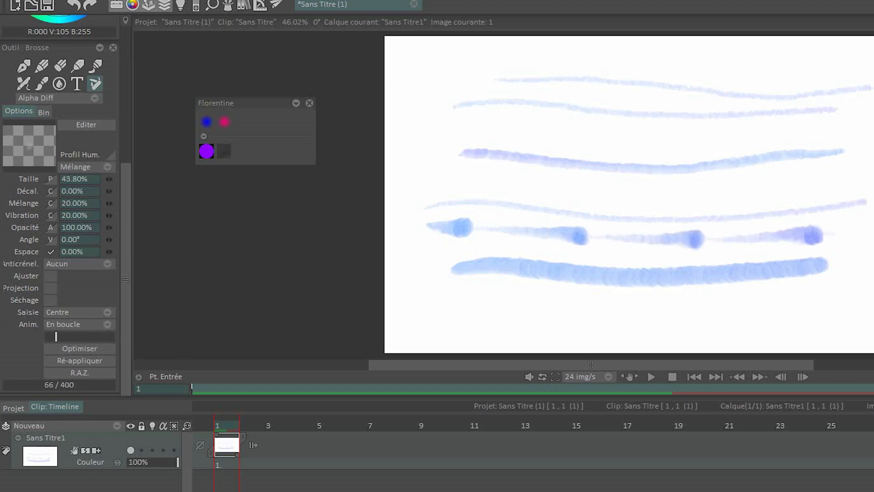
Step: Set Anim to Aléatoire and paint a long winding stroke over the existing lines
left_click(83, 324)
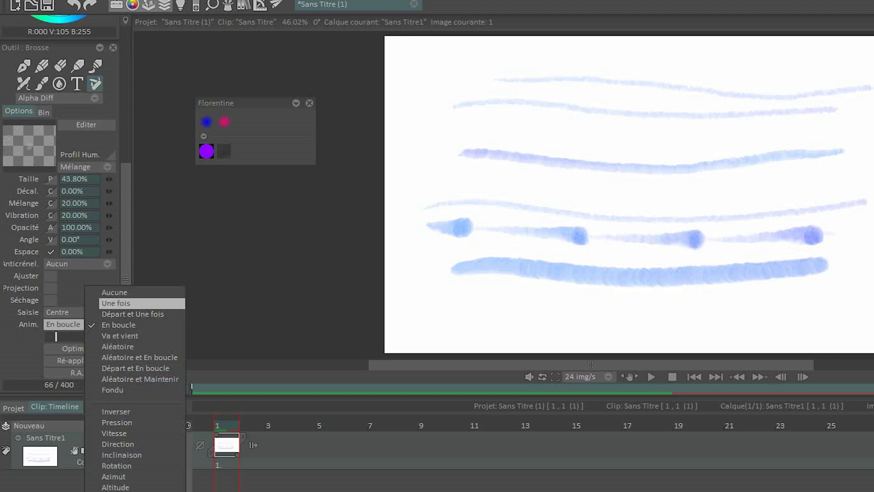
left_click(118, 346)
mouse_move(442, 84)
left_mouse_down()
mouse_move(560, 121)
mouse_move(690, 140)
mouse_move(808, 139)
mouse_move(860, 187)
mouse_move(726, 197)
mouse_move(576, 185)
mouse_move(433, 198)
mouse_move(486, 258)
mouse_move(606, 274)
mouse_move(756, 267)
mouse_move(702, 288)
mouse_move(853, 109)
mouse_move(641, 81)
left_mouse_up()
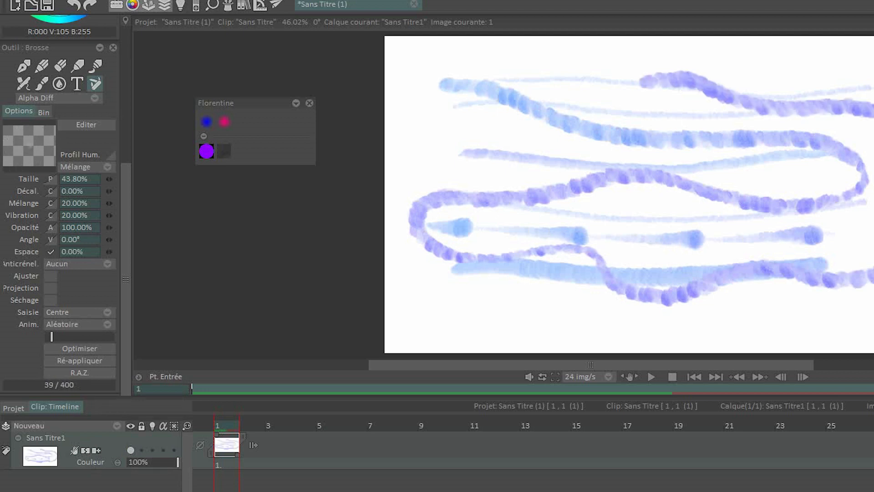
Step: Set Anim to Une fois and paint a long horizontal stroke near the canvas's lower edge
left_click(95, 324)
left_click(122, 280)
mouse_move(407, 290)
left_mouse_down()
mouse_move(515, 314)
mouse_move(872, 320)
left_mouse_up()
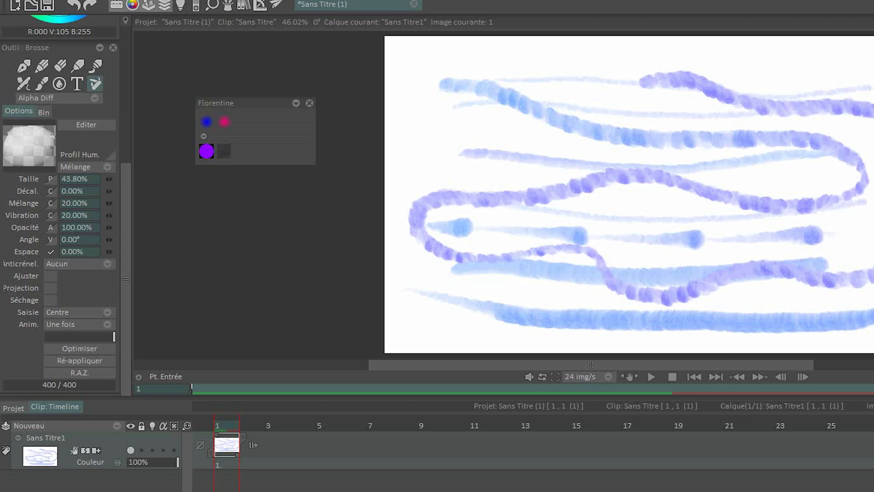
Step: Clear the canvas and paint two wavy horizontal blue strokes in opposite directions with the Une fois animation
scroll(59, 204, "up", 5)
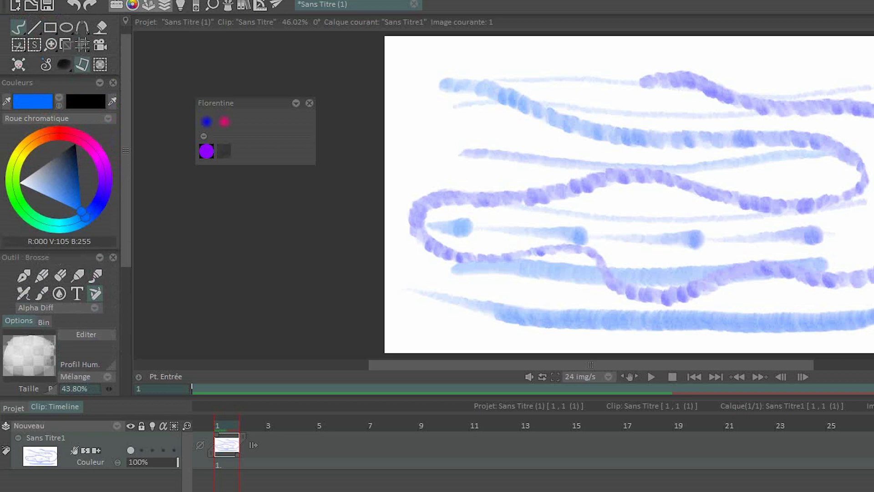
left_click(18, 64)
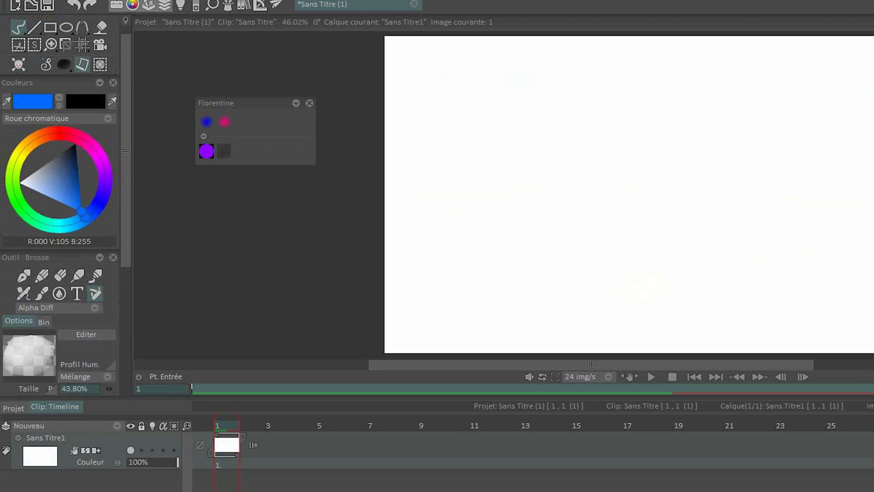
scroll(59, 205, "down", 5)
mouse_move(460, 141)
left_mouse_down()
mouse_move(668, 137)
mouse_move(804, 146)
left_mouse_up()
left_click_drag(794, 178, 404, 178)
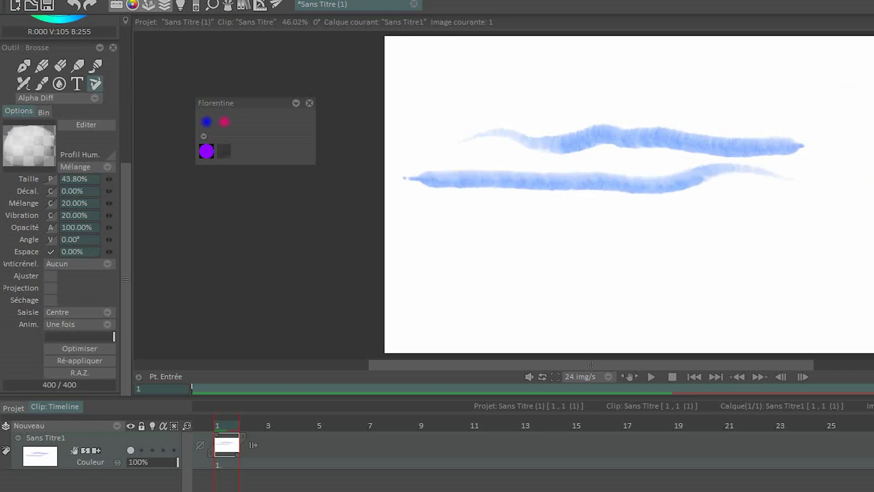
Step: Capture the current brush, without its colours, into the Florentine custom panel
right_click(251, 120)
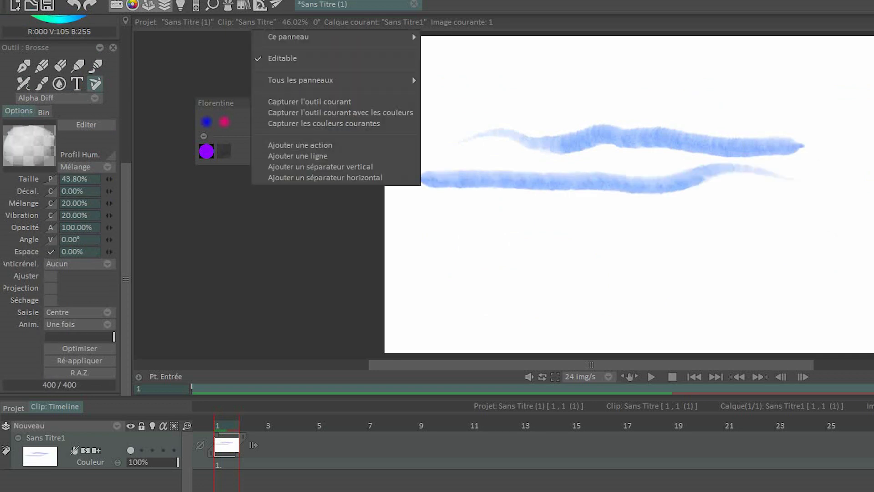
left_click(293, 101)
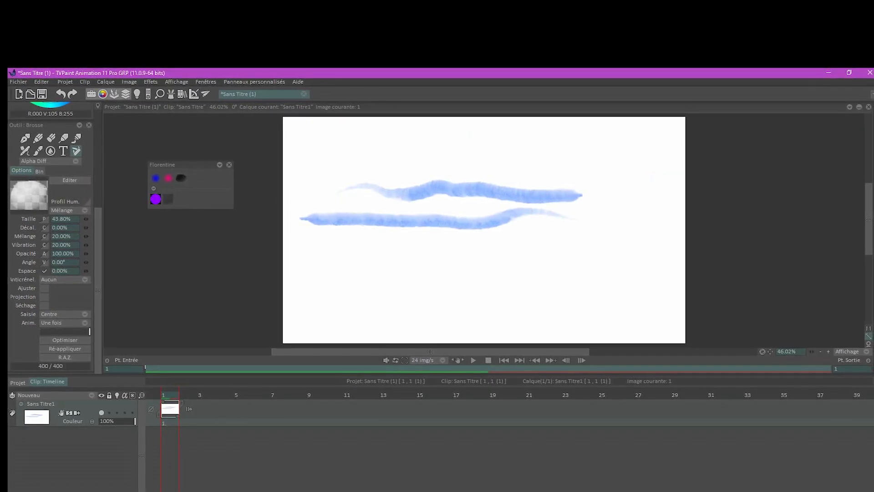
mouse_move(98, 290)
left_mouse_down()
mouse_move(96, 193)
mouse_move(91, 288)
left_mouse_up()
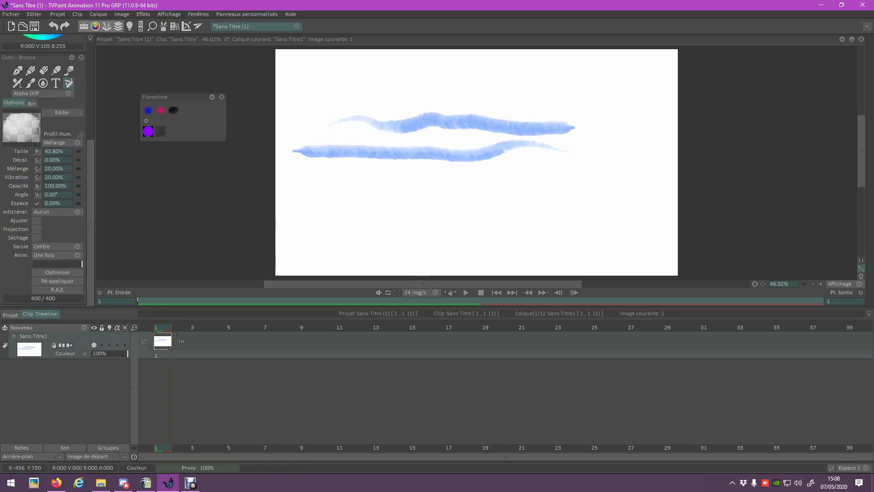
Step: Clear the two blue strokes from the canvas
left_click_drag(90, 160, 90, 62)
left_click(13, 77)
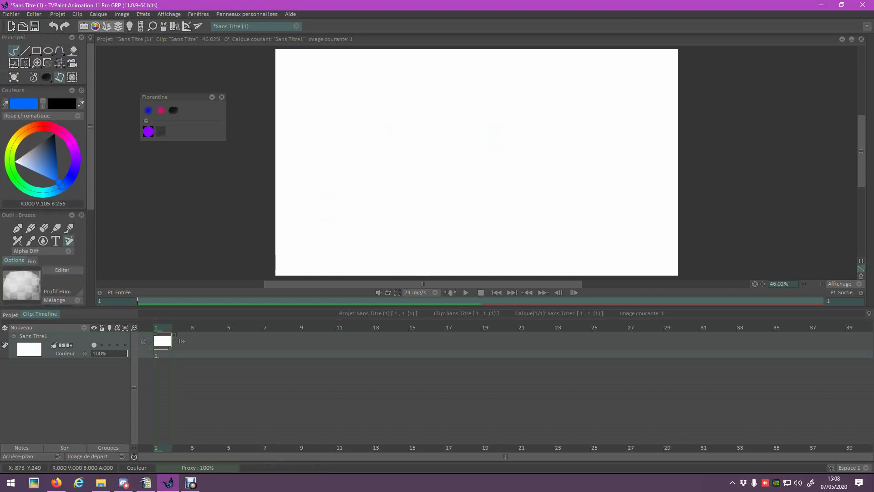
left_click_drag(91, 102, 91, 203)
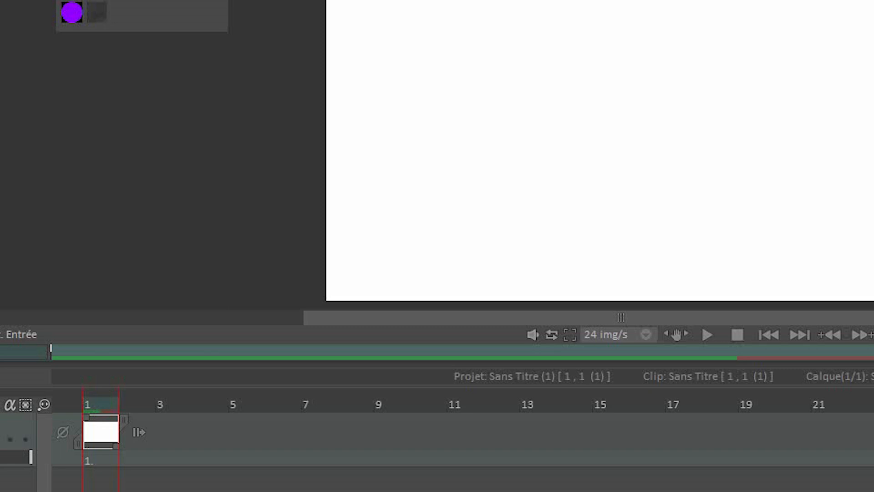
Step: Extend the layer to 13 frames filled with empty instances (Instances vides) and move the playhead off frame 1
left_click_drag(124, 421, 560, 421)
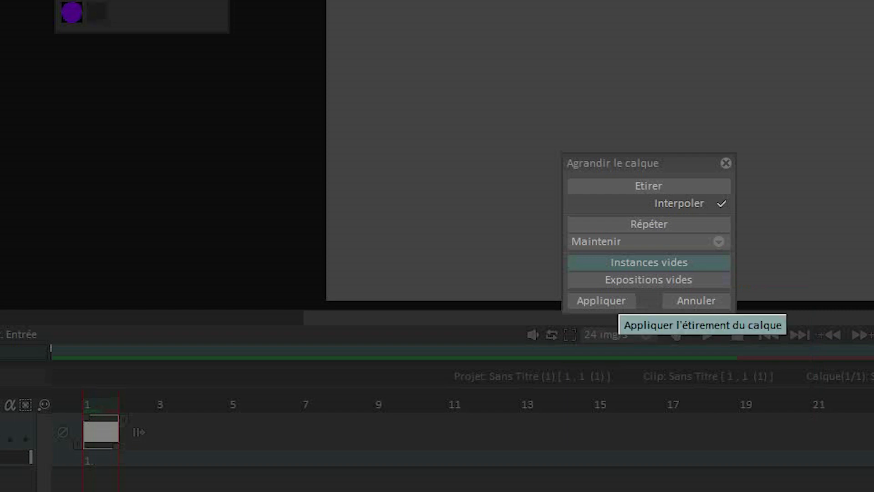
left_click(601, 300)
left_click_drag(101, 404, 138, 404)
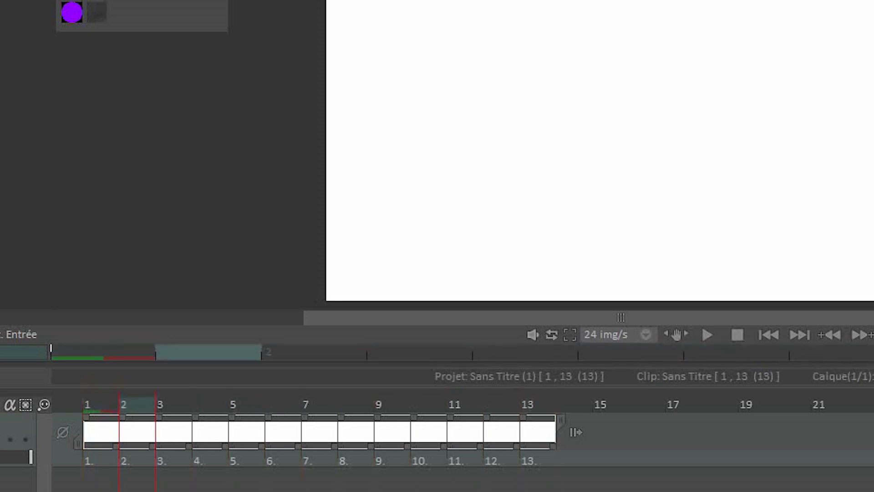
left_click_drag(152, 445, 261, 445)
Step: Select all 13 instances of the layer and try exposures of 2 and 3 on them before setting the exposure back to 1
left_click_drag(95, 460, 537, 460)
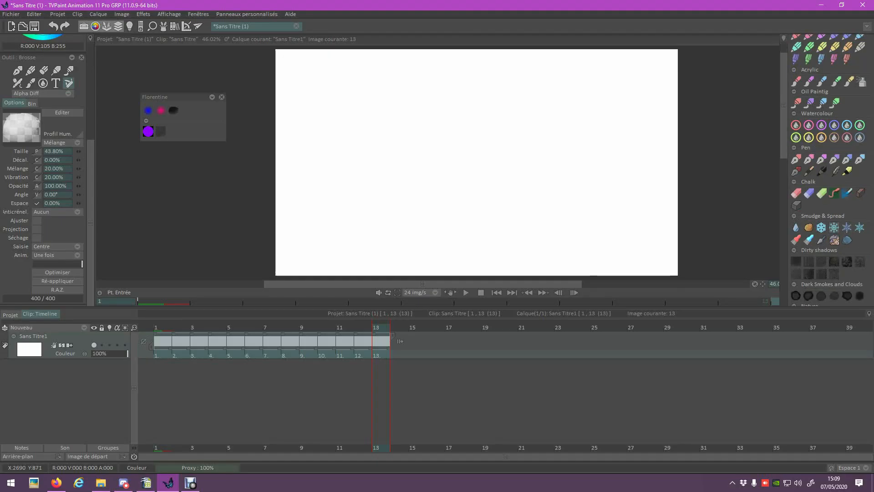
scroll(830, 171, "up", 10)
scroll(831, 170, "down", 4)
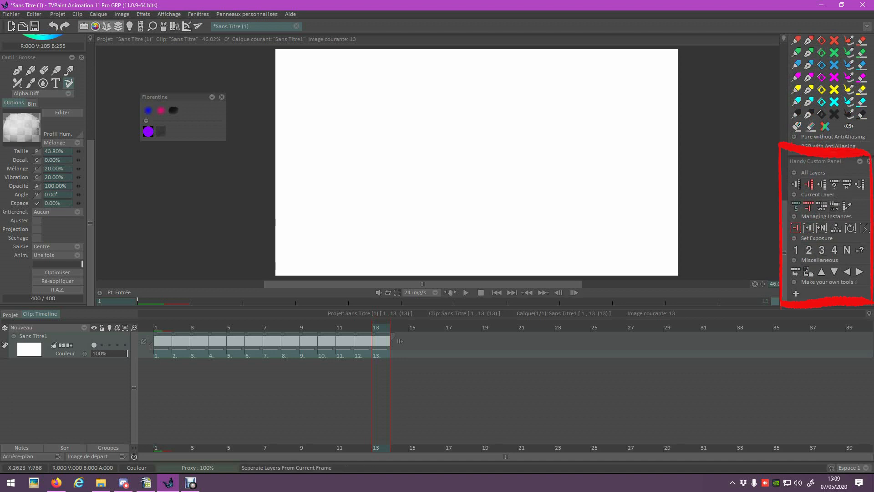
mouse_move(783, 240)
left_mouse_down()
mouse_move(783, 83)
mouse_move(783, 252)
left_mouse_up()
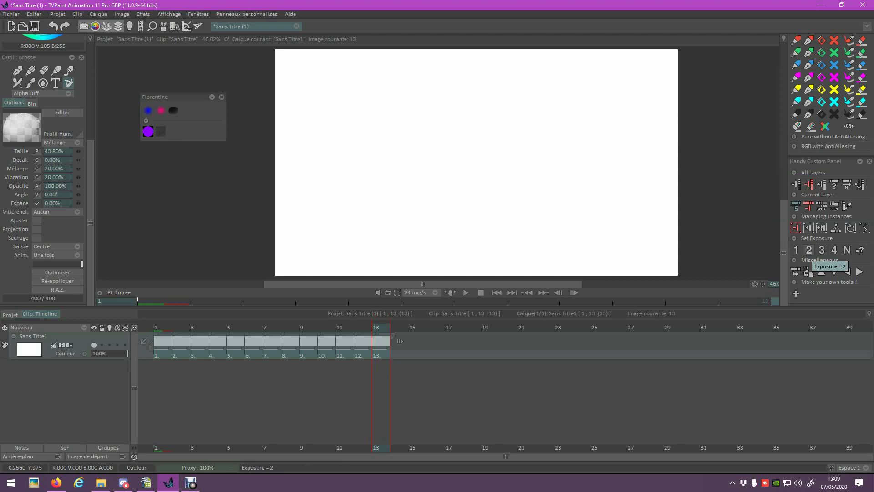
left_click(809, 251)
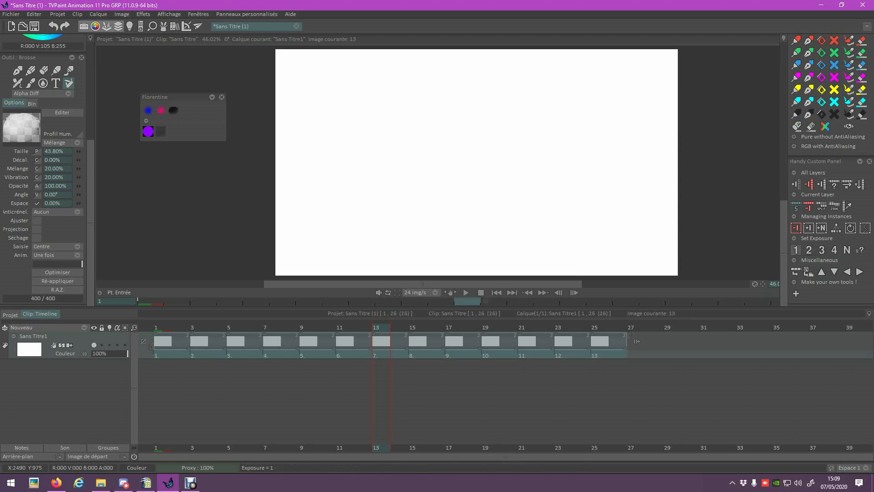
left_click(822, 250)
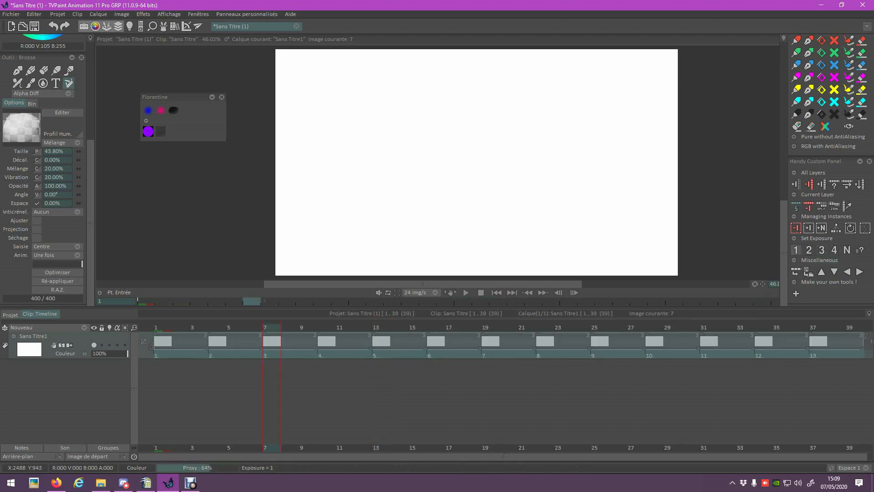
left_click(796, 250)
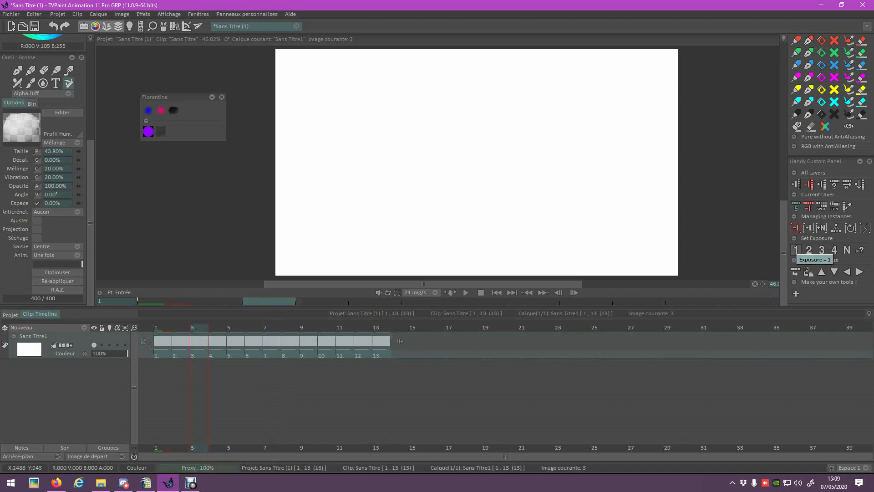
Step: Try exposure 2 on the selected instances, restore exposure 1, then deselect them and return the playhead to frame 1
left_click(809, 250)
left_click(796, 250)
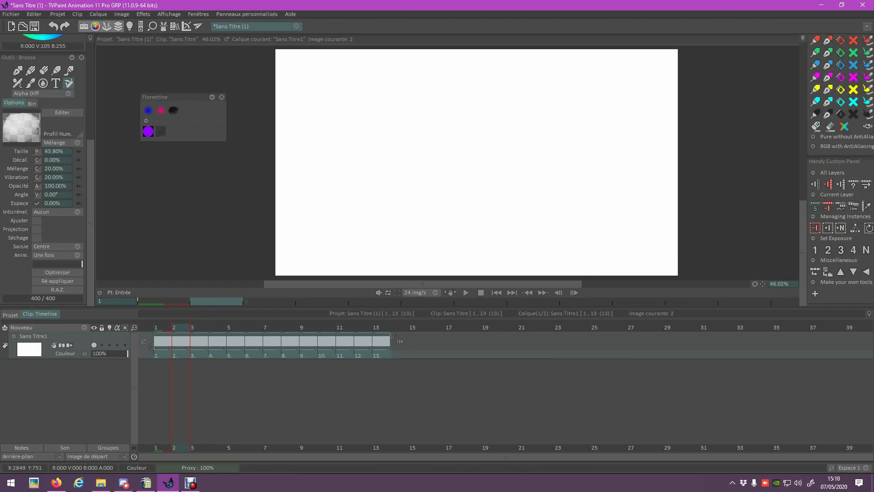
left_click(163, 380)
left_click(175, 326)
left_click(163, 326)
left_click(178, 326)
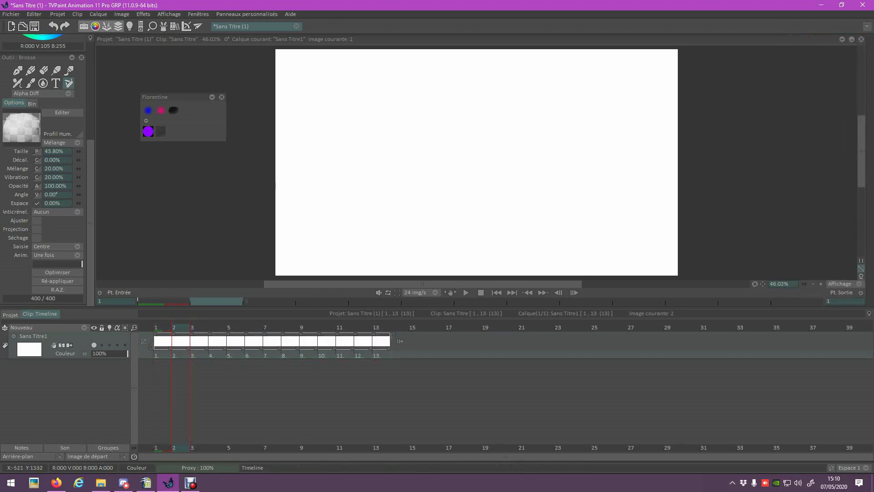
left_click(163, 326)
Step: With the dark brush saved in the Florentine panel, paint a blue ball falling and squashing at the canvas bottom over frames 1 to 5
left_click(173, 110)
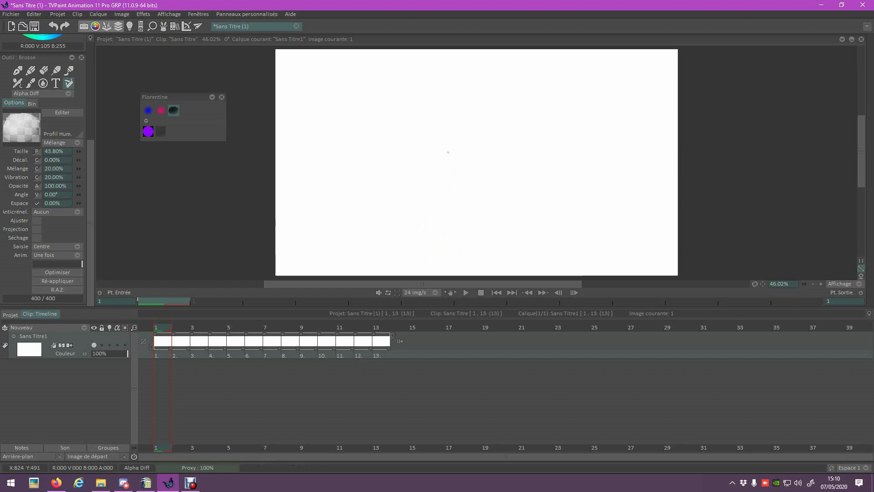
left_click_drag(438, 112, 441, 151)
key("Right")
key("Left")
key("Right")
key("Right")
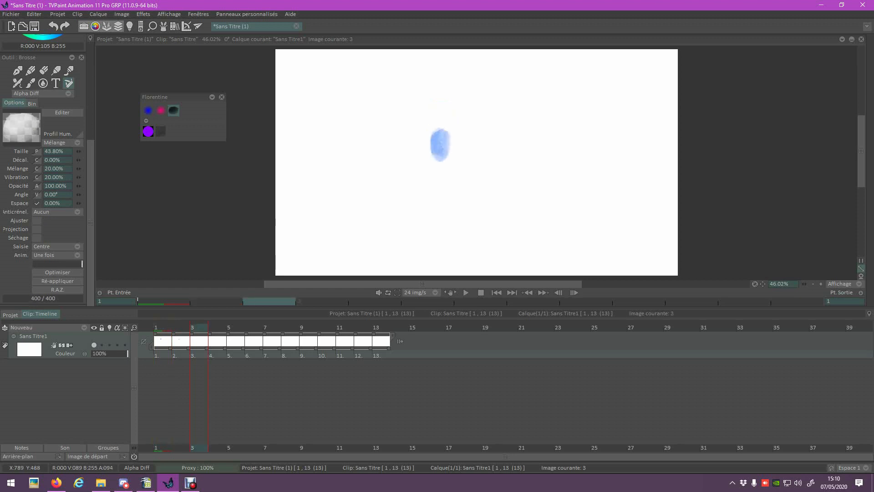
key("Right")
mouse_move(434, 193)
left_mouse_down()
mouse_move(440, 207)
mouse_move(437, 196)
left_mouse_up()
key("Right")
left_click_drag(442, 246, 444, 249)
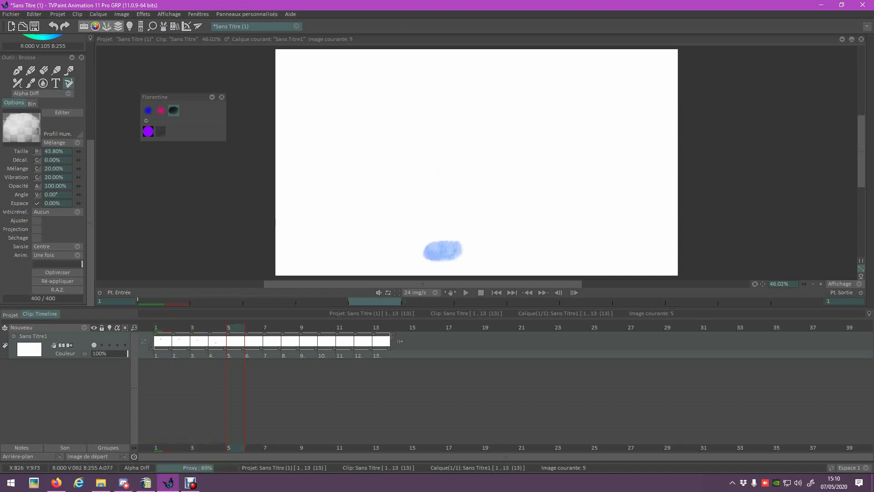
Step: Paint the blue ball stretching and rising back to the top of the canvas over frames 6 to 10
key("Right")
left_click_drag(440, 186, 438, 203)
key("Right")
mouse_move(439, 164)
left_mouse_down()
mouse_move(447, 135)
mouse_move(438, 111)
left_mouse_up()
key("Right")
key("Right")
key("Right")
mouse_move(325, 326)
left_mouse_down()
mouse_move(163, 327)
mouse_move(326, 327)
left_mouse_up()
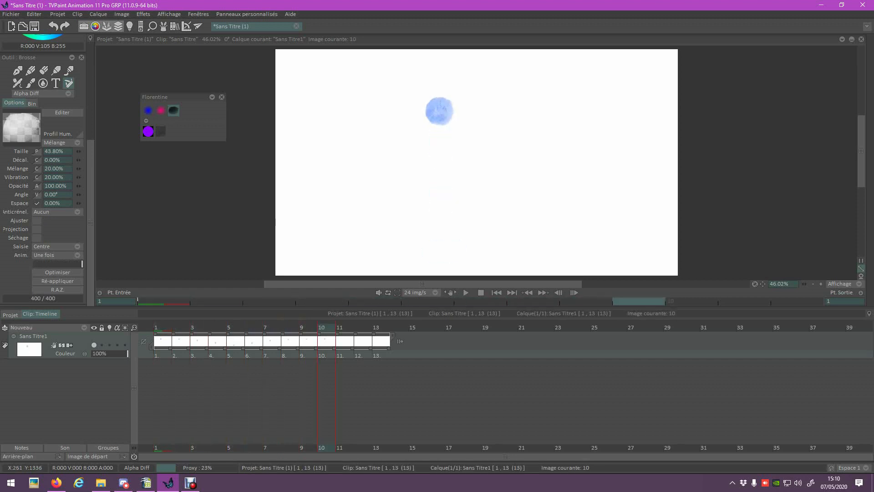
Step: Delete the empty images 11 to 13 from the layer and play the ball animation
left_click_drag(382, 341, 346, 342)
right_click(348, 341)
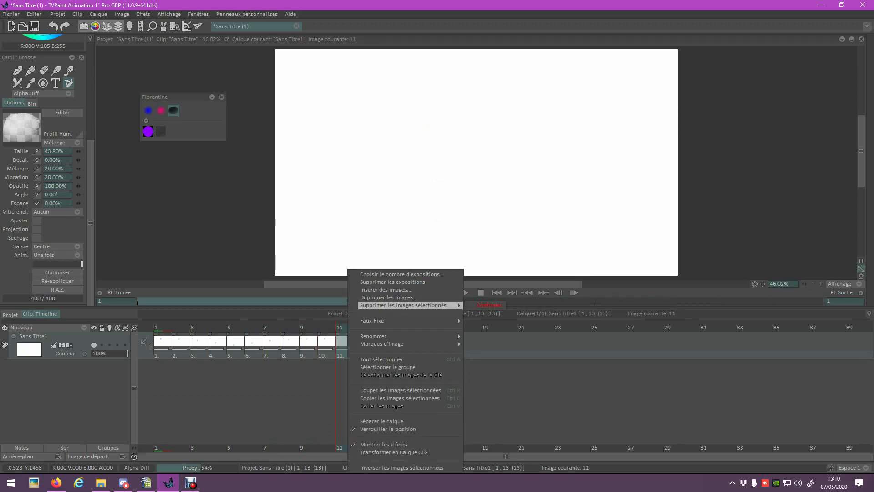
left_click(457, 305)
left_click_drag(163, 327, 140, 330)
key("Return")
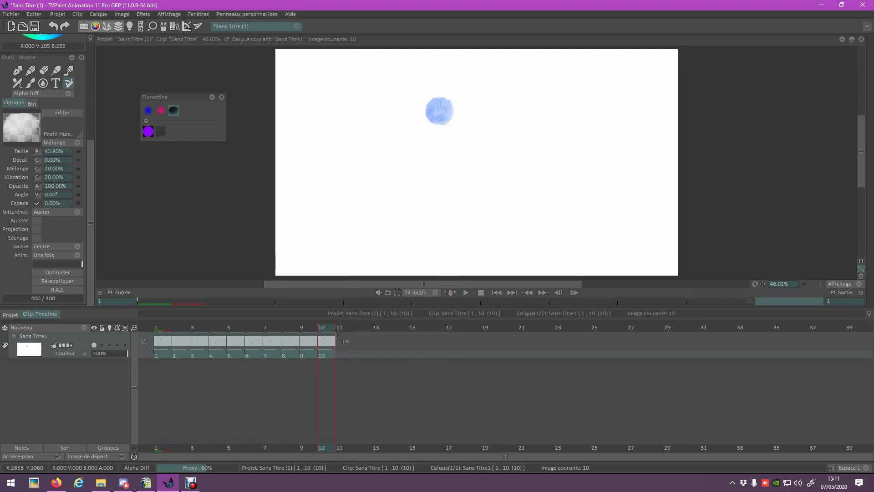
Step: Set the exposure of all ten instances to 2 and play the animation from frame 1 to check its rhythm
mouse_move(873, 271)
left_click(809, 250)
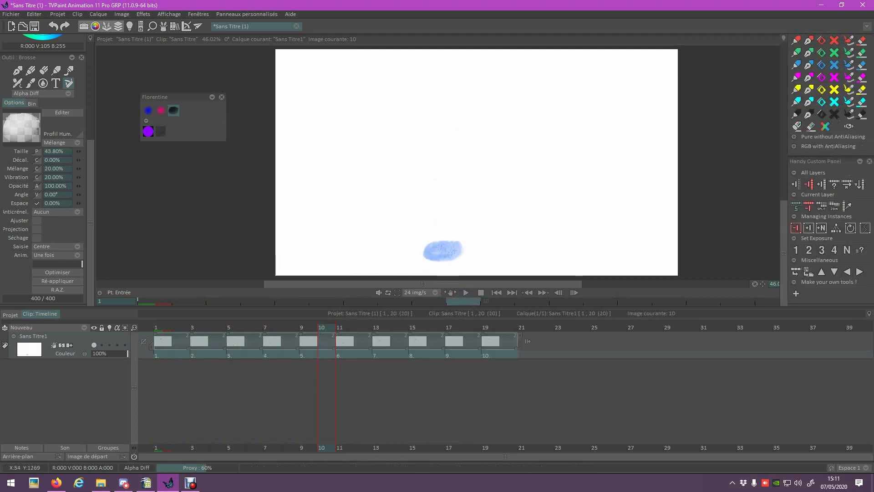
left_click(163, 342)
key("Return")
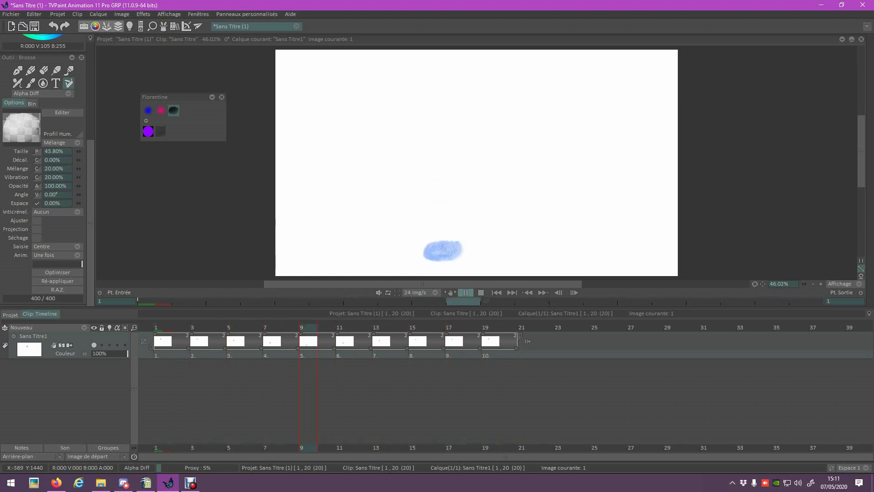
key("Return")
key("Left")
left_click_drag(490, 325, 163, 325)
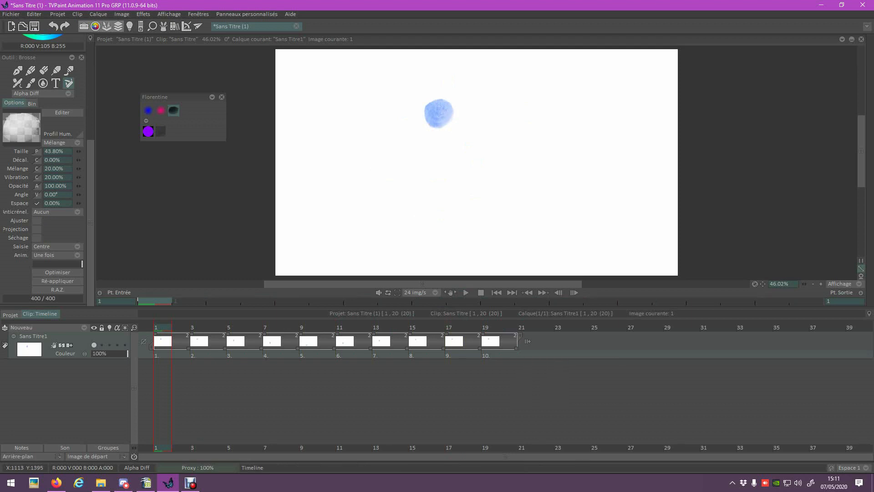
left_click_drag(514, 355, 177, 355)
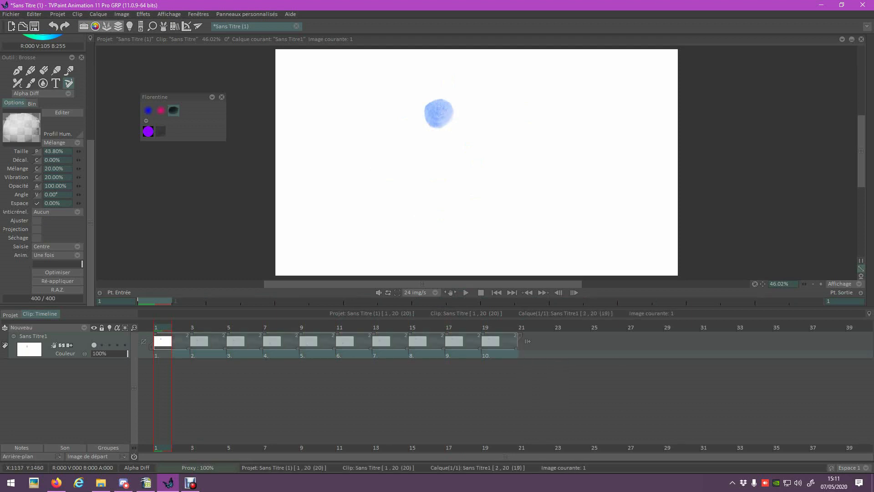
left_click(166, 354)
key("Return")
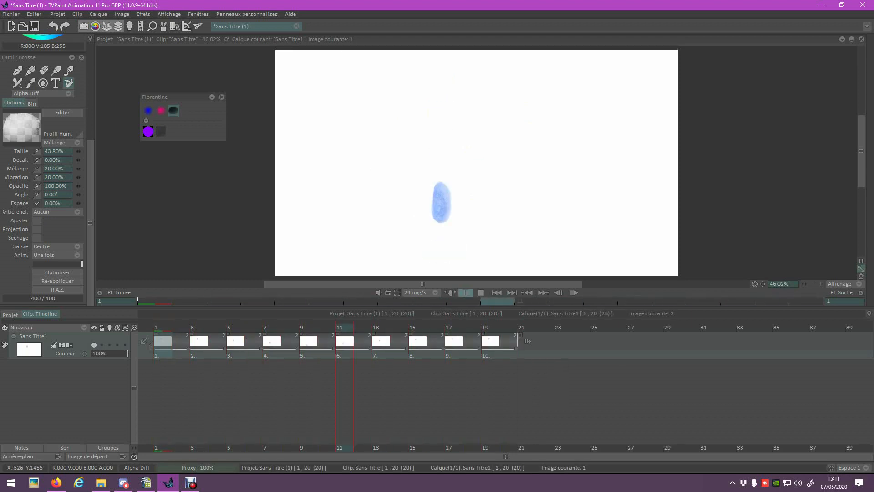
key("Return")
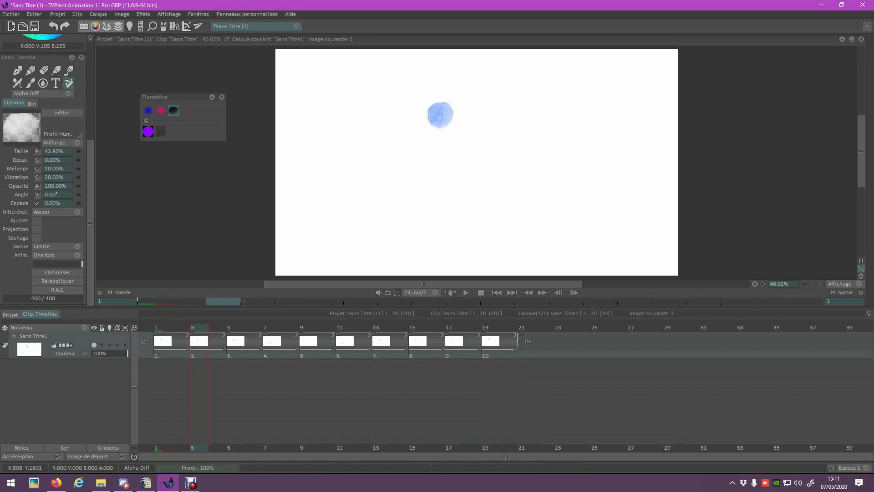
Step: Select all ten instances and set their exposure back to 1
left_click_drag(510, 351, 163, 353)
mouse_move(870, 254)
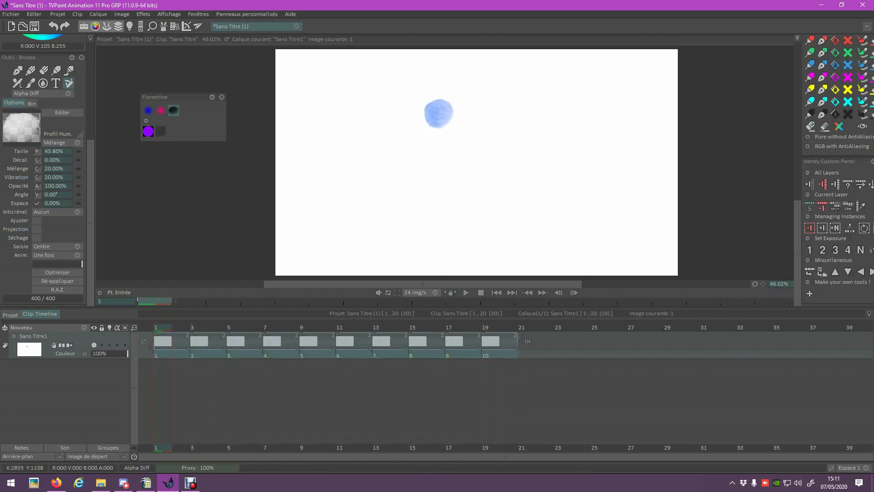
left_click(796, 250)
left_click(386, 392)
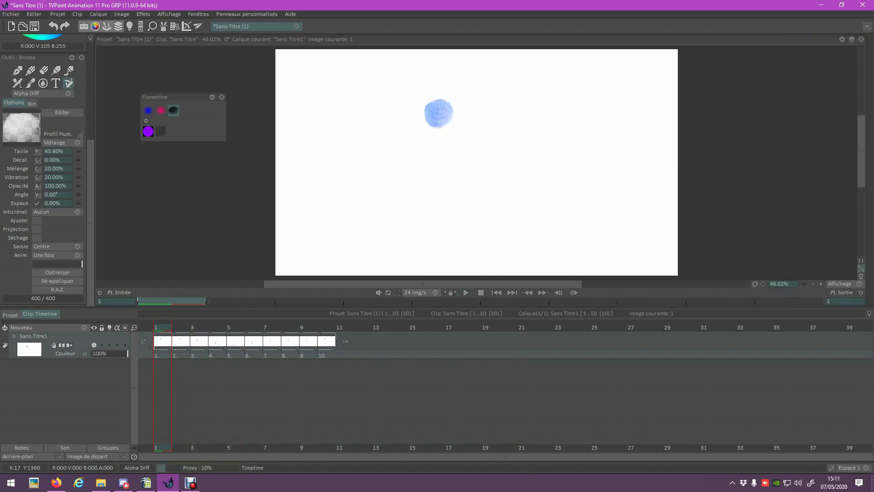
Step: Cut an animated brush from a rectangle around the ball across all ten frames and paint test strokes with it on frame 10
scroll(43, 168, "up", 5)
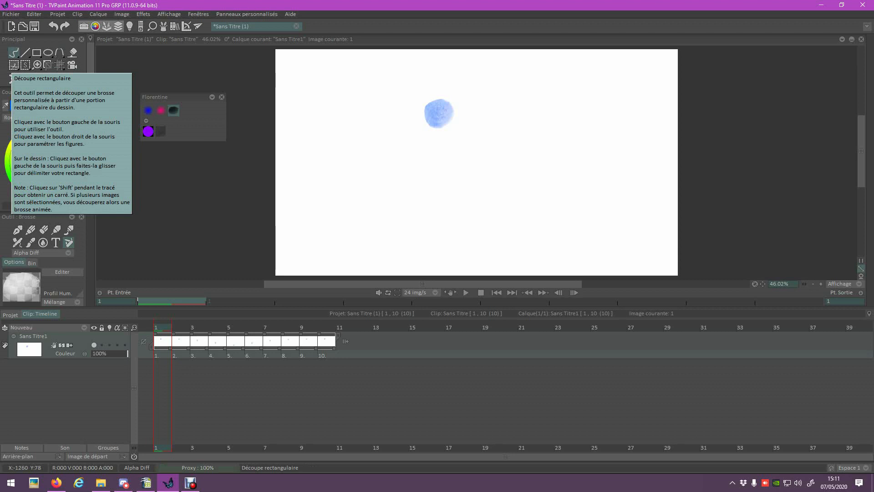
left_click_drag(155, 354, 326, 354)
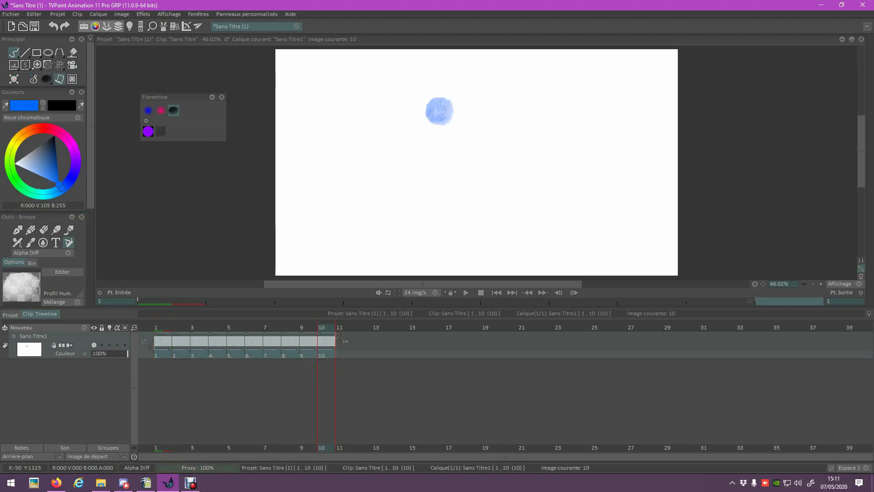
left_click(15, 66)
mouse_move(363, 66)
left_mouse_down()
mouse_move(491, 252)
mouse_move(525, 272)
left_mouse_up()
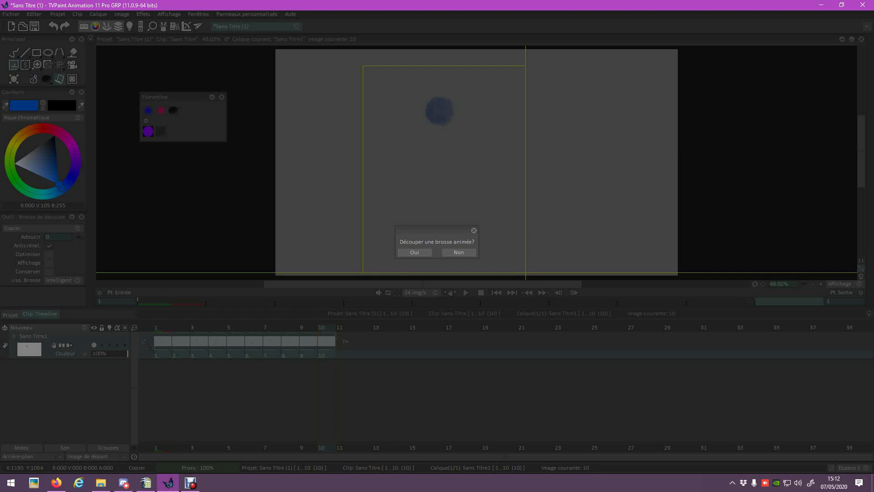
left_click(414, 251)
mouse_move(339, 203)
left_mouse_down()
mouse_move(366, 199)
mouse_move(417, 269)
mouse_move(518, 184)
mouse_move(553, 140)
mouse_move(536, 100)
left_mouse_up()
mouse_move(527, 148)
left_mouse_down()
mouse_move(437, 187)
mouse_move(328, 86)
mouse_move(350, 216)
mouse_move(625, 174)
mouse_move(549, 62)
mouse_move(462, 214)
mouse_move(351, 162)
mouse_move(420, 113)
mouse_move(526, 163)
mouse_move(589, 126)
mouse_move(426, 198)
left_mouse_up()
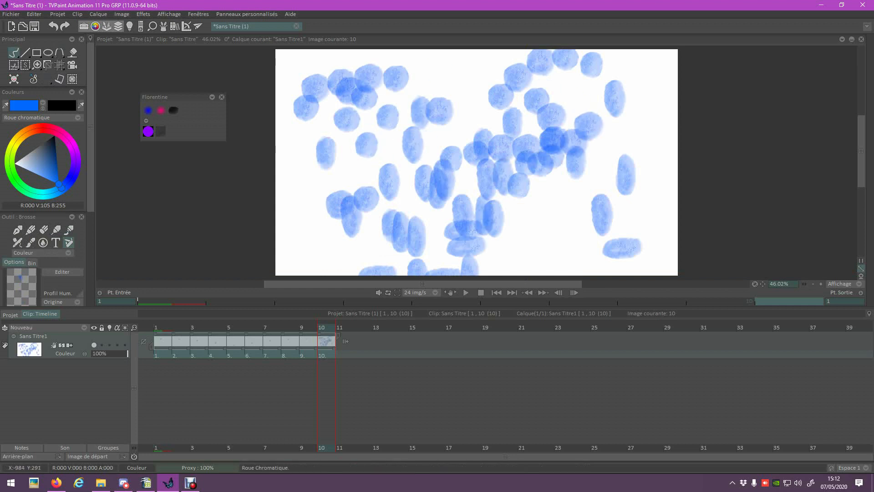
Step: Clear the selected images and extend the layer to 11 frames with empty instances (Instances vides)
key("BackSpace")
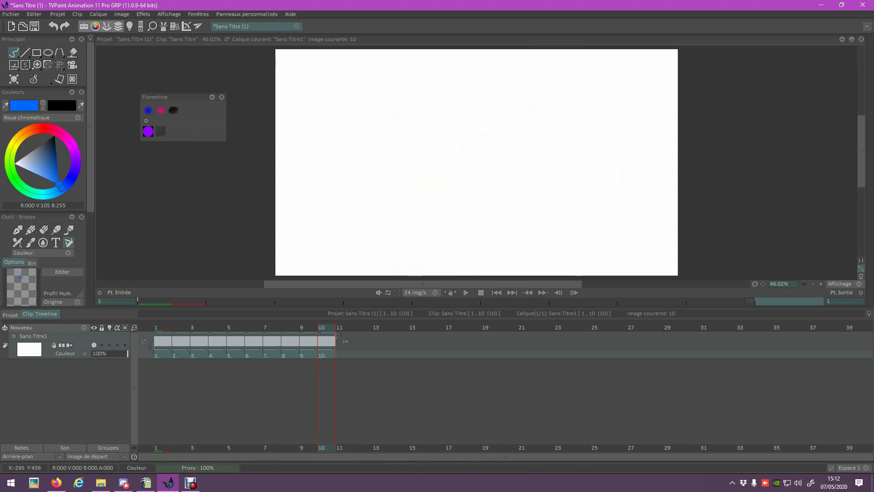
left_click_drag(338, 335, 354, 335)
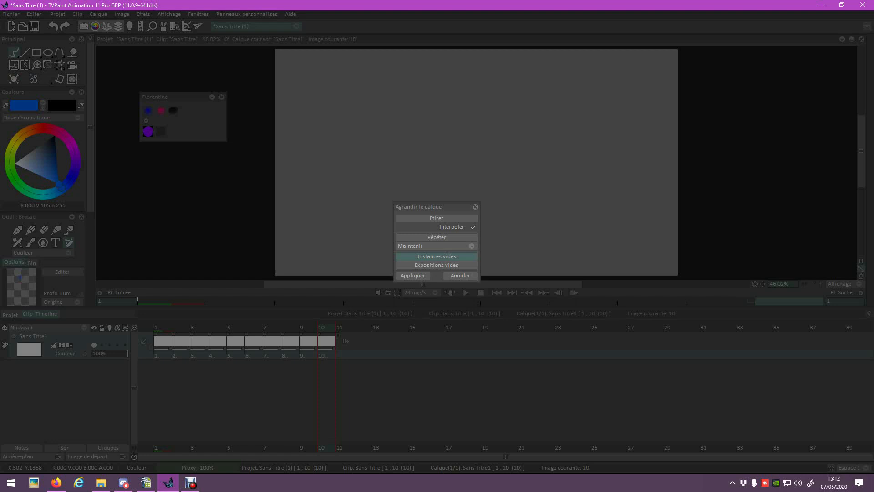
left_click(412, 275)
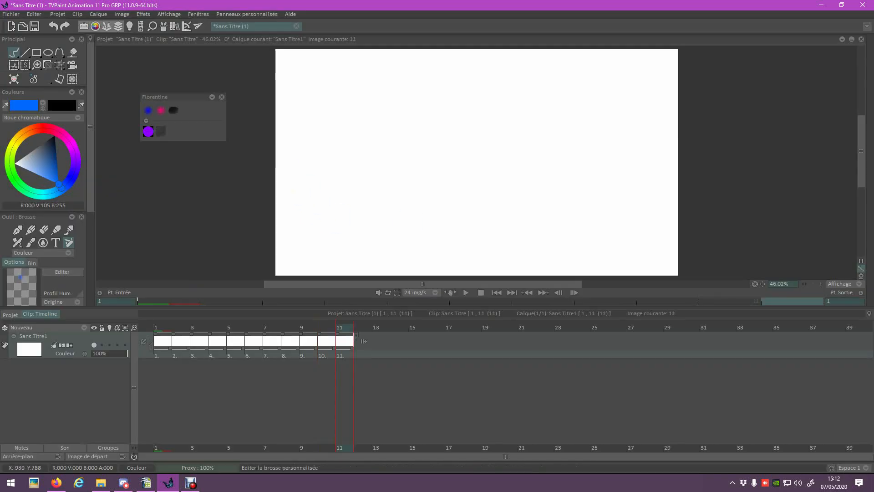
Step: Set the animated brush's size to 10% and paint wavy bouncing-ball strokes on frame 11
scroll(45, 195, "down", 5)
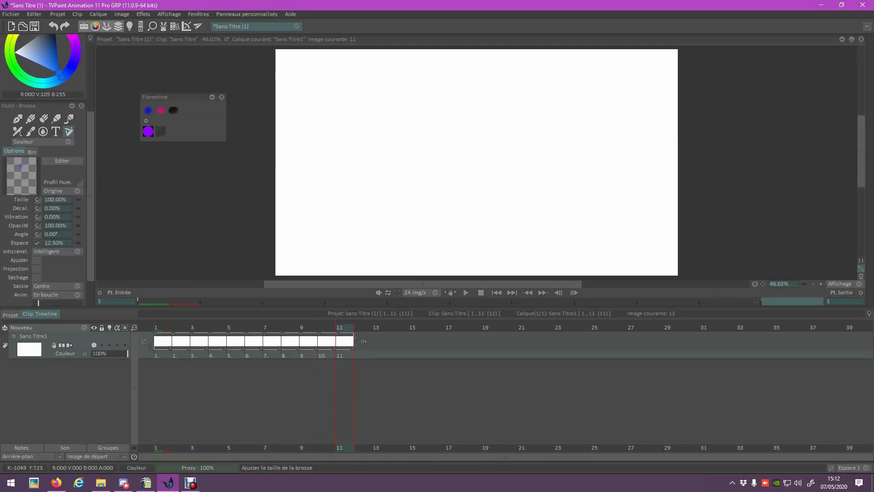
key("BackSpace")
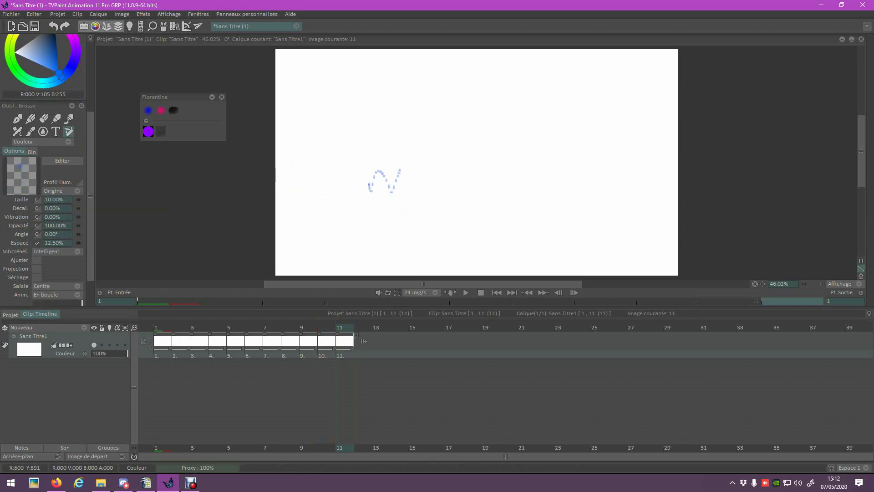
left_click_drag(482, 172, 502, 171)
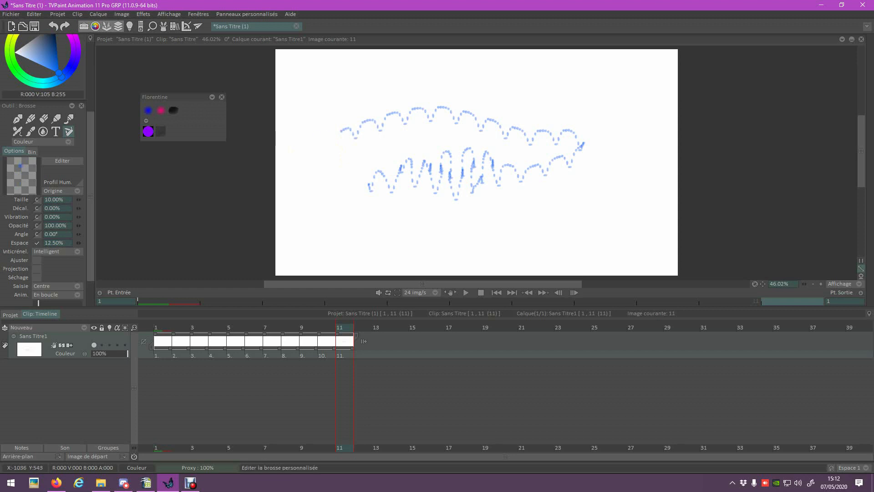
left_click_drag(482, 237, 590, 228)
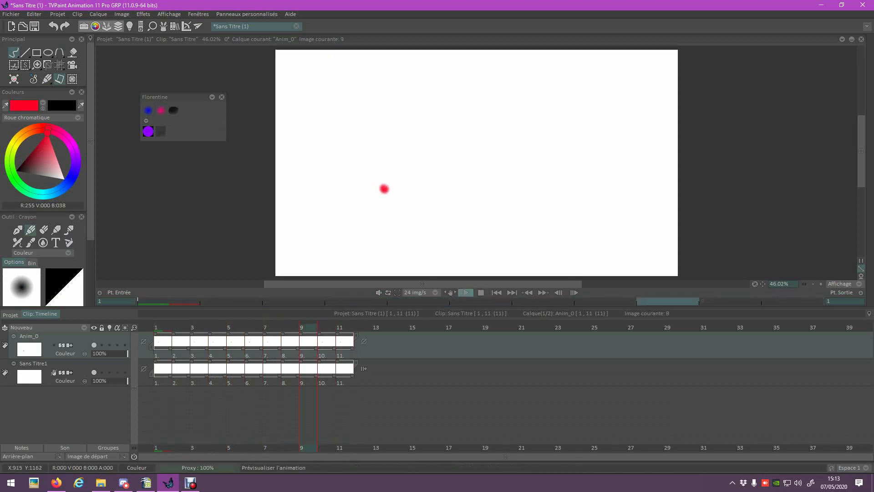
Step: Stop the playback and cut a rectangular brush around the red dot on frame 1 of the Anim_0 layer
left_click(467, 293)
left_click(14, 65)
left_click(59, 67)
left_click_drag(344, 155, 420, 219)
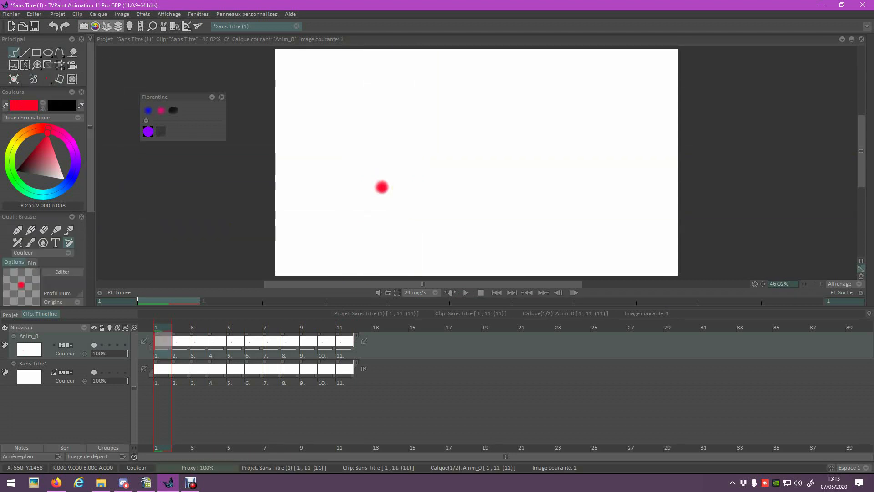
Step: Cut an animated brush around the red dot from all 11 Anim_0 instances and paint a curved test stroke on frame 11
left_click_drag(162, 355, 345, 355)
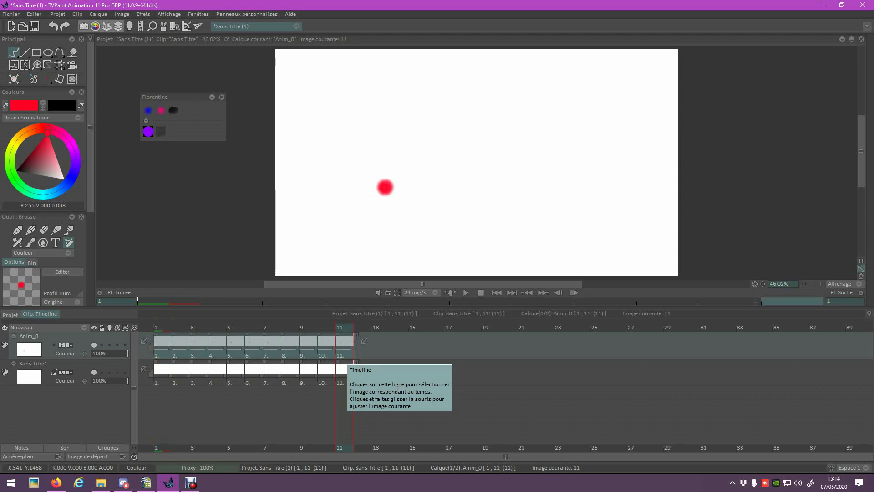
left_click(14, 65)
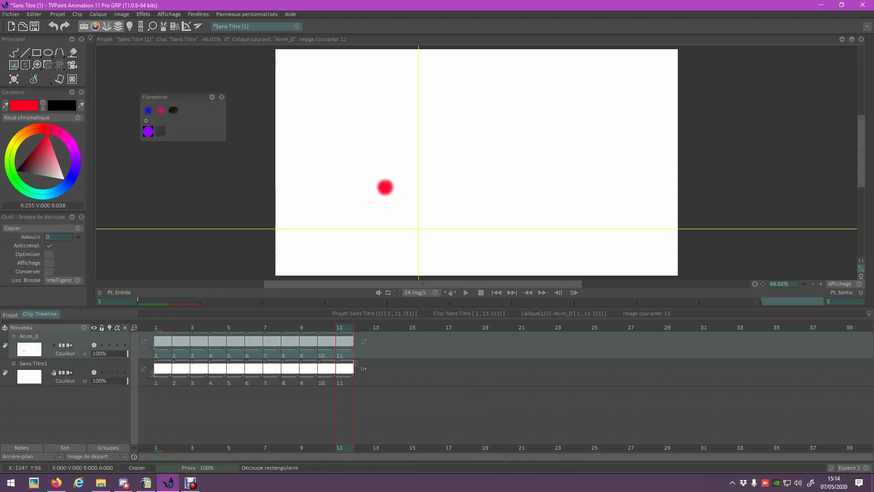
left_click_drag(335, 147, 436, 241)
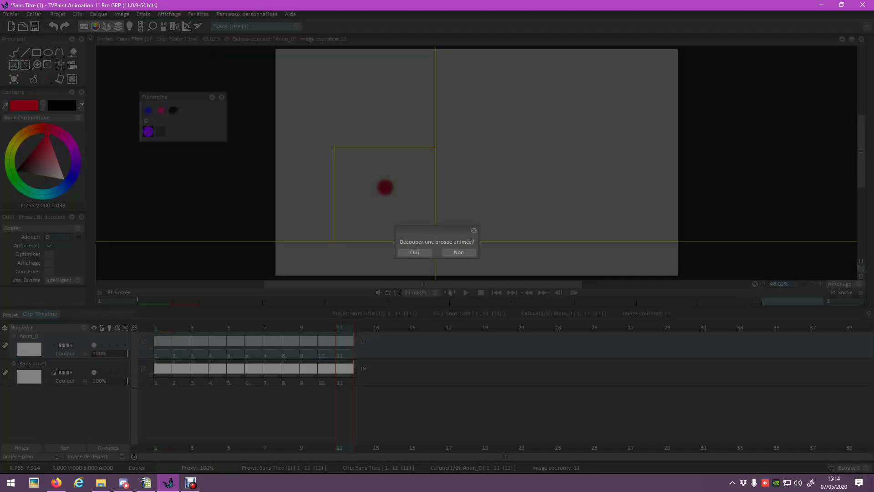
left_click(414, 252)
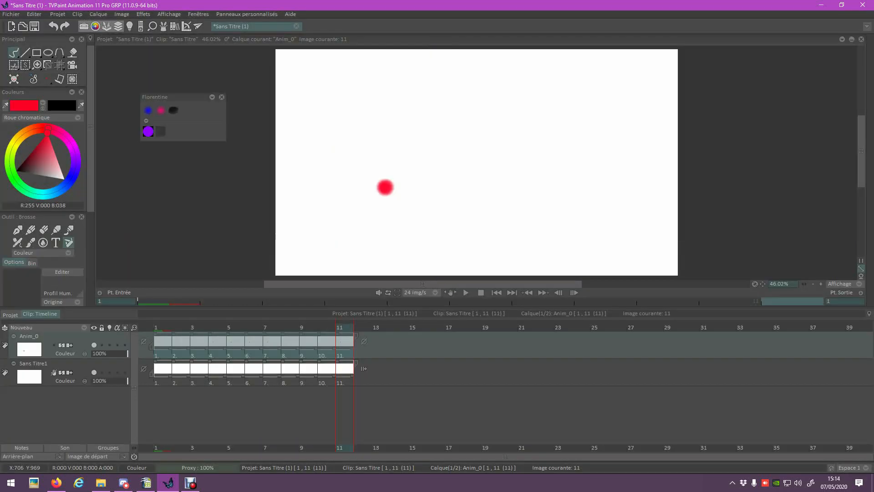
mouse_move(341, 106)
left_mouse_down()
mouse_move(477, 120)
mouse_move(556, 114)
mouse_move(581, 141)
mouse_move(545, 181)
mouse_move(462, 162)
left_mouse_up()
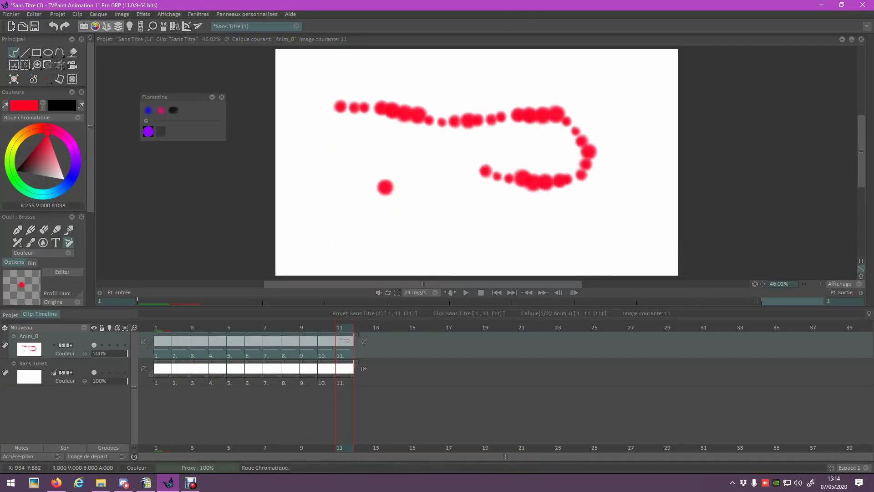
Step: Set the brush size (Taille) to 40% and its offset (Décal.) to 20%, and paint a thinner line below the red dot
scroll(53, 164, "down", 3)
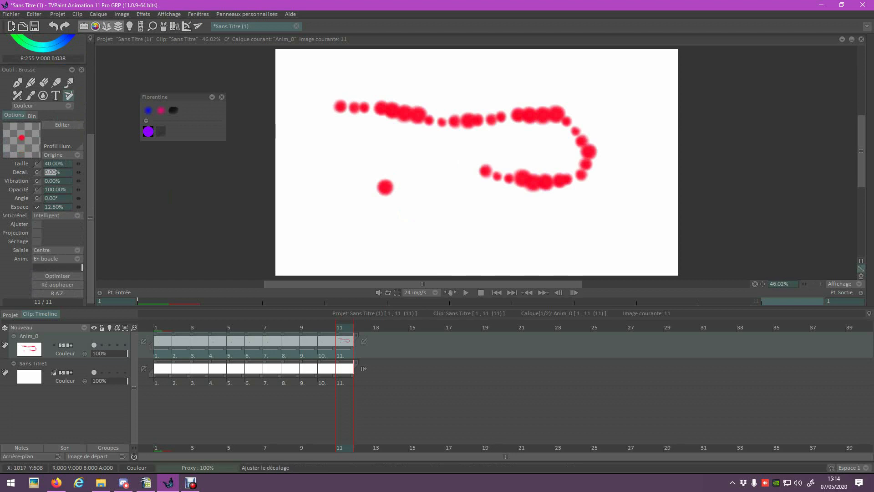
left_click_drag(386, 236, 572, 225)
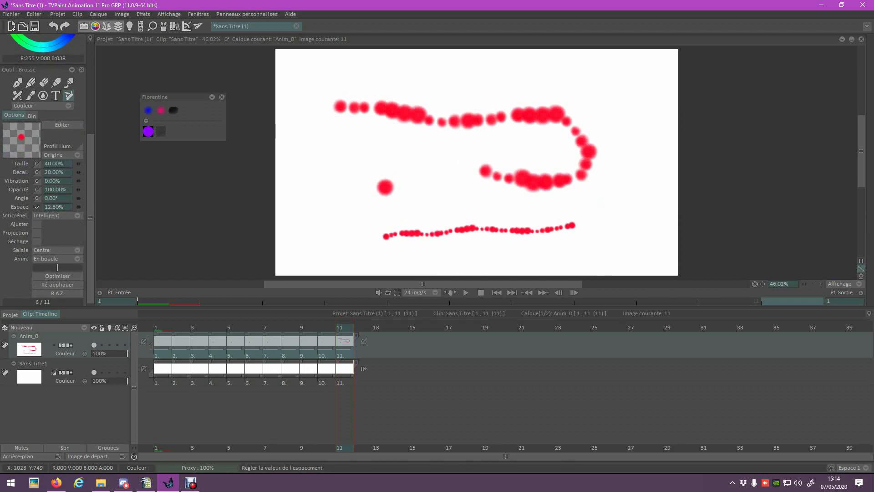
Step: Paint a smooth test stroke with the spacing (Espace) at 0%, and paint wavy strokes on frame 11 with it at 5%
left_click_drag(326, 154, 427, 156)
left_click(52, 207)
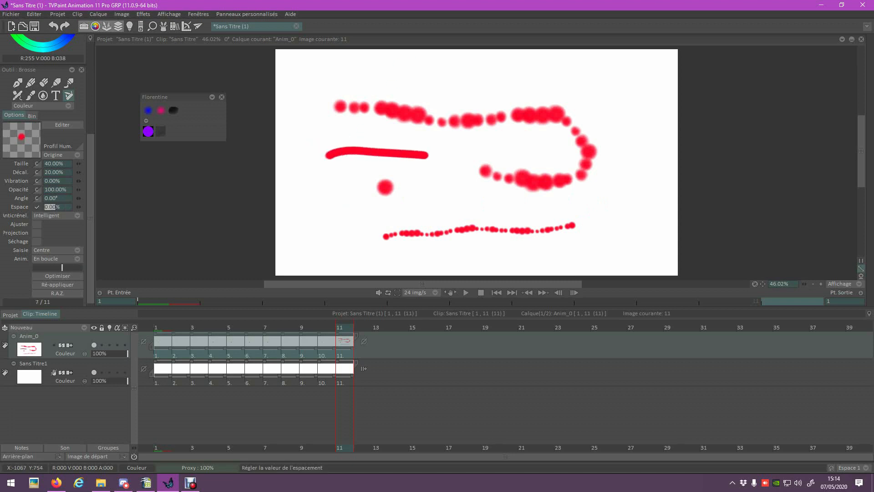
type("5")
key("Return")
left_click_drag(386, 90, 489, 88)
left_click_drag(641, 117, 596, 237)
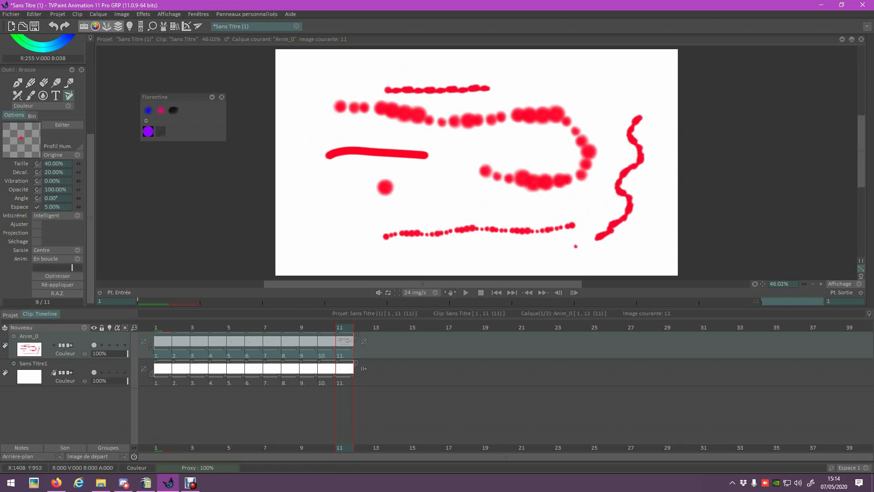
mouse_move(321, 98)
left_mouse_down()
mouse_move(315, 178)
mouse_move(346, 190)
left_mouse_up()
left_click_drag(308, 212, 445, 206)
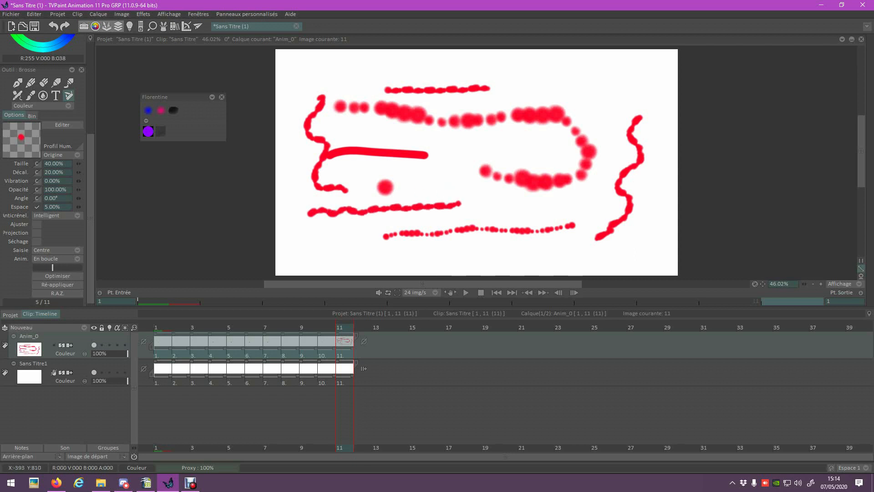
Step: Set the brush's animation mode (Anim.) to Aléatoire and paint four more wavy strokes on frame 11
scroll(65, 247, "down", 1)
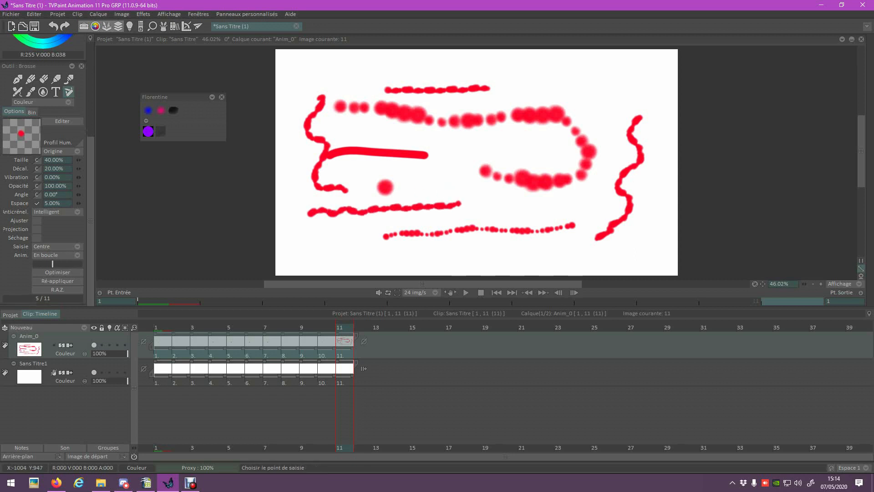
left_click(68, 255)
left_click(104, 264)
left_click_drag(299, 239, 471, 252)
mouse_move(605, 68)
left_mouse_down()
mouse_move(553, 80)
mouse_move(466, 71)
mouse_move(338, 74)
left_mouse_up()
left_click_drag(574, 94, 632, 96)
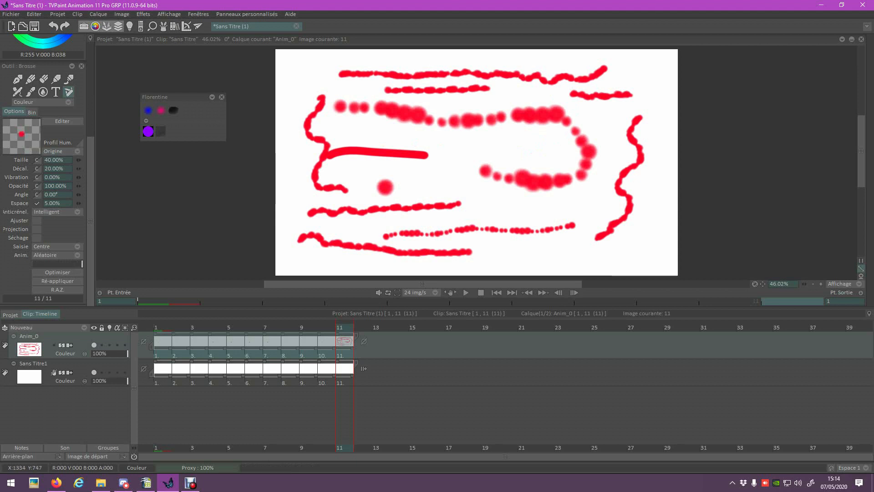
mouse_move(596, 112)
left_mouse_down()
mouse_move(611, 147)
mouse_move(601, 187)
mouse_move(538, 210)
left_mouse_up()
Step: Capture the current animated brush, without its colours, into the Florentine custom panel
right_click(199, 110)
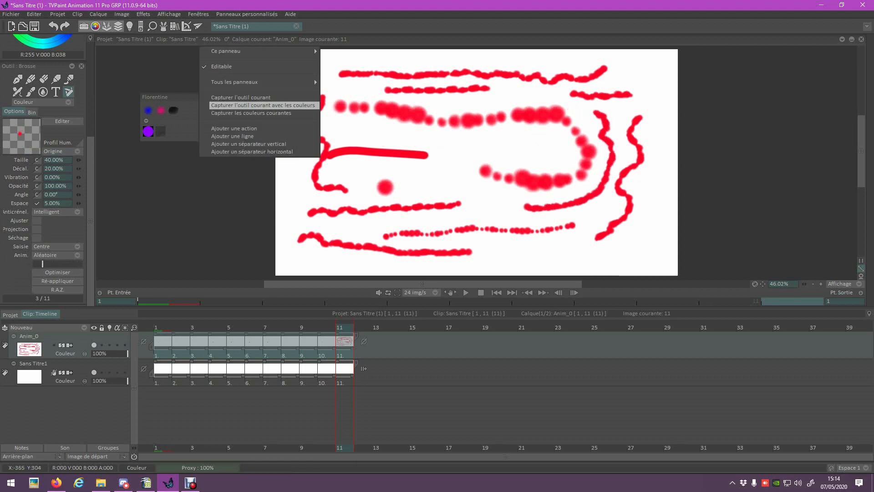
left_click(223, 97)
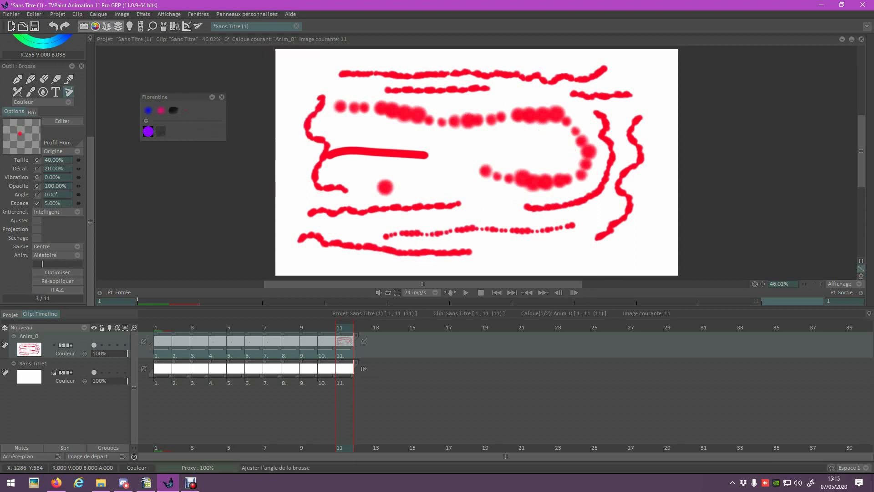
scroll(46, 136, "up", 5)
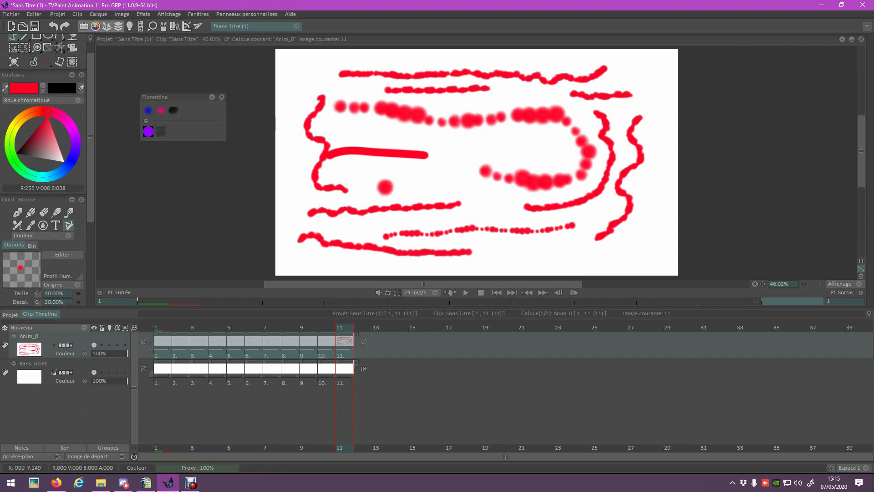
scroll(44, 136, "up", 1)
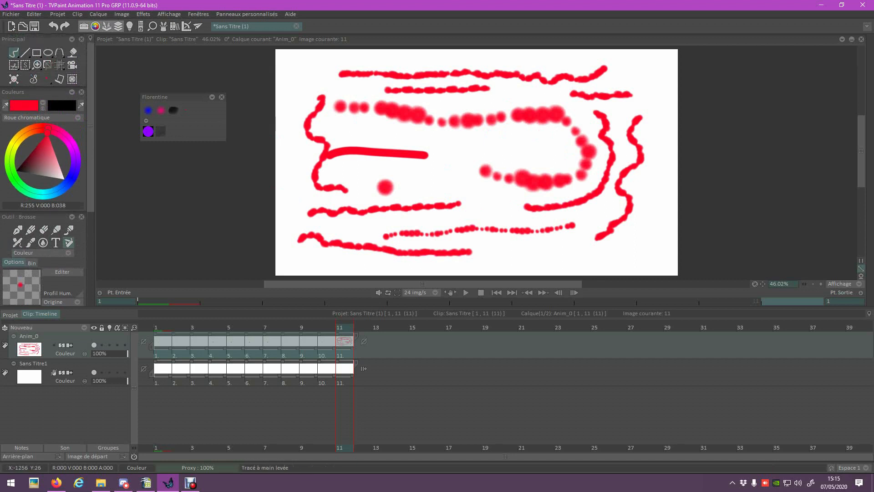
scroll(38, 97, "down", 5)
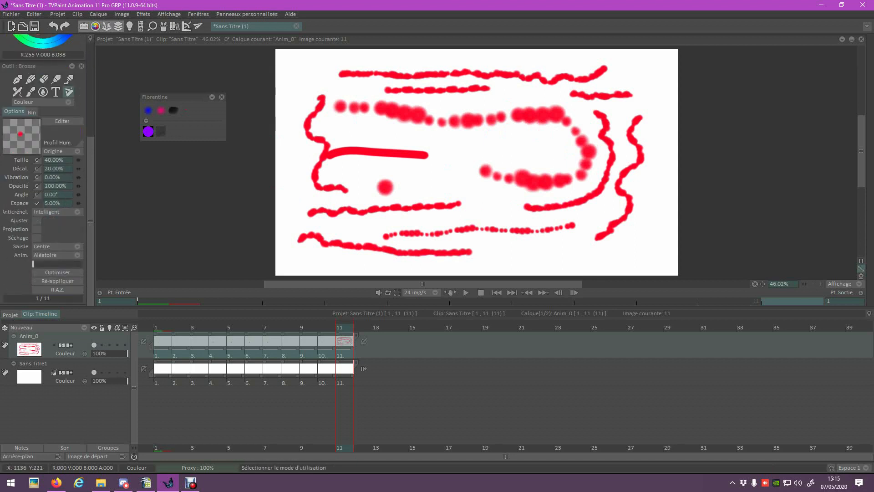
Step: Switch the drawing tool to the pen (Plume)
left_click(17, 79)
mouse_move(873, 100)
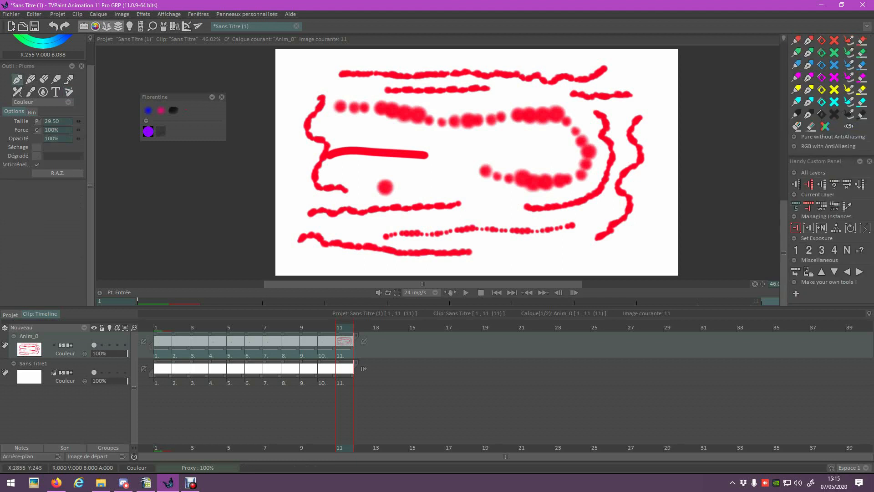
scroll(44, 136, "up", 5)
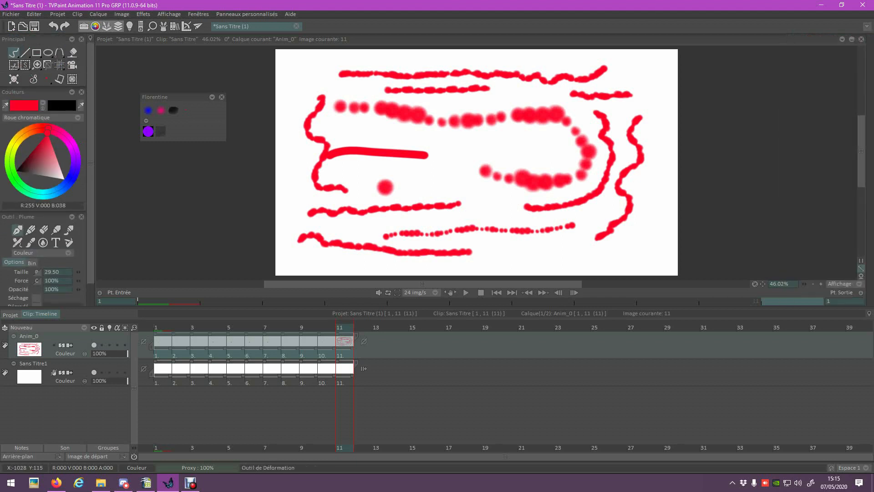
scroll(43, 159, "down", 2)
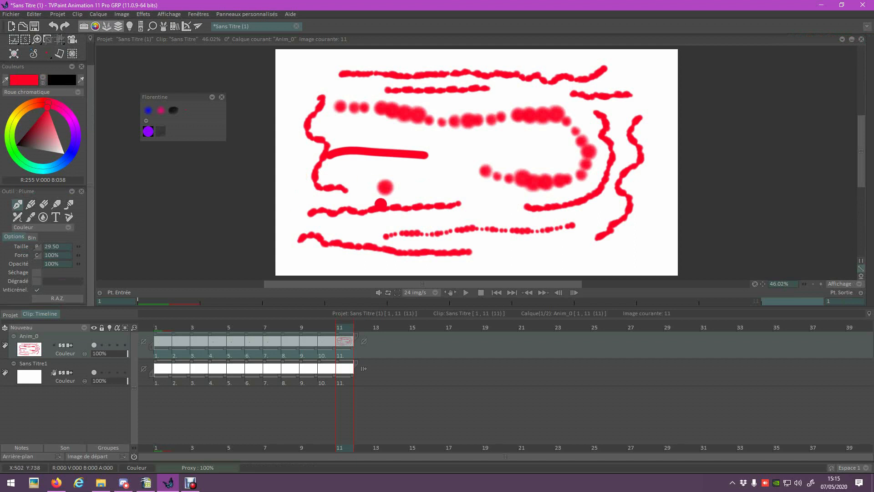
left_click(13, 54)
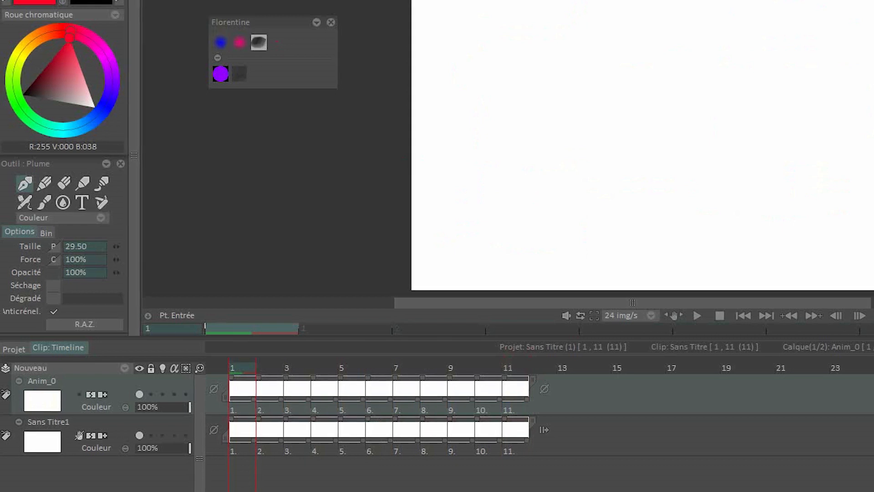
Step: Pick the dark textured brush stored in the Florentine panel and paint a small red oval on frame 1 of Anim_0
left_click(258, 43)
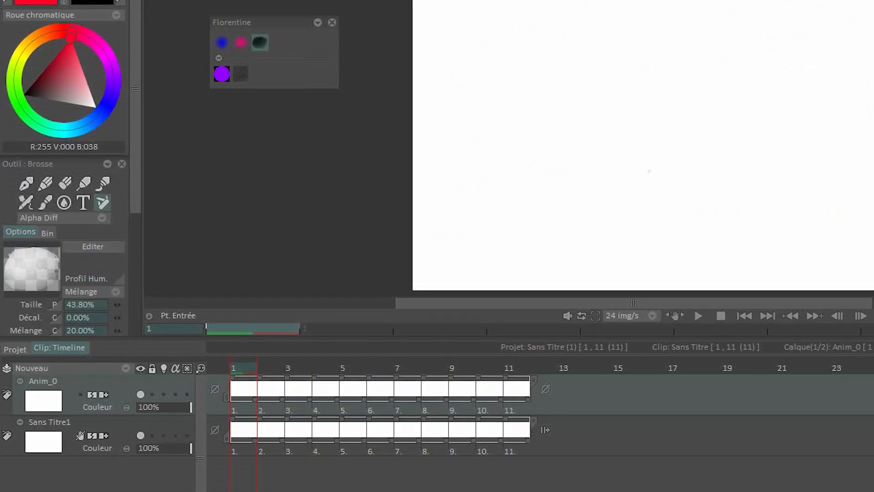
left_click(617, 127)
mouse_move(619, 129)
left_mouse_down()
mouse_move(622, 121)
mouse_move(628, 131)
mouse_move(615, 118)
mouse_move(613, 127)
left_mouse_up()
key("ctrl+z")
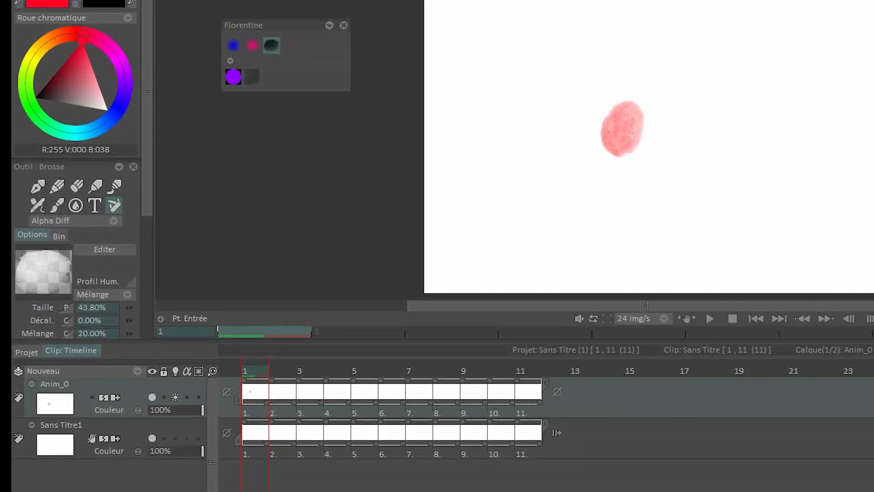
Step: Paint the red oval on frames 2 to 4, shifting it rightward, tilting it on frame 3 and flattening it on frame 4
key("Right")
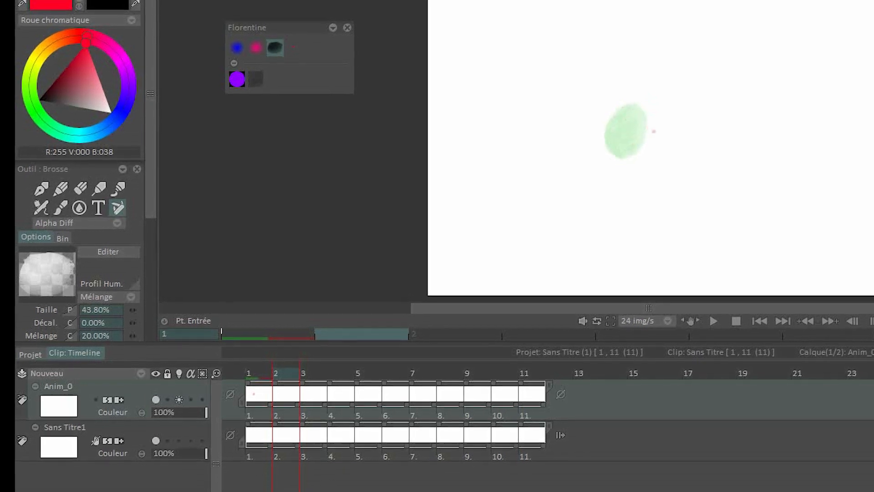
mouse_move(638, 121)
left_mouse_down()
mouse_move(628, 146)
mouse_move(646, 119)
mouse_move(632, 137)
left_mouse_up()
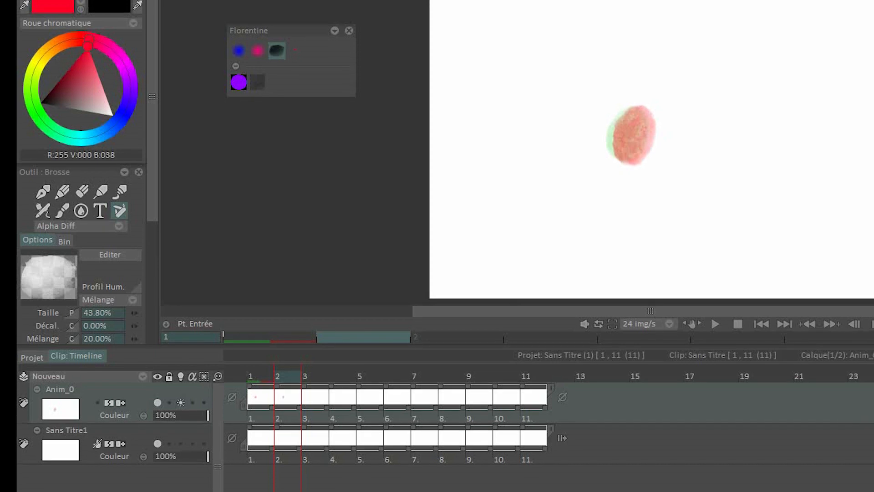
key("Right")
mouse_move(648, 130)
left_mouse_down()
mouse_move(656, 150)
mouse_move(688, 120)
mouse_move(646, 145)
mouse_move(669, 146)
left_mouse_up()
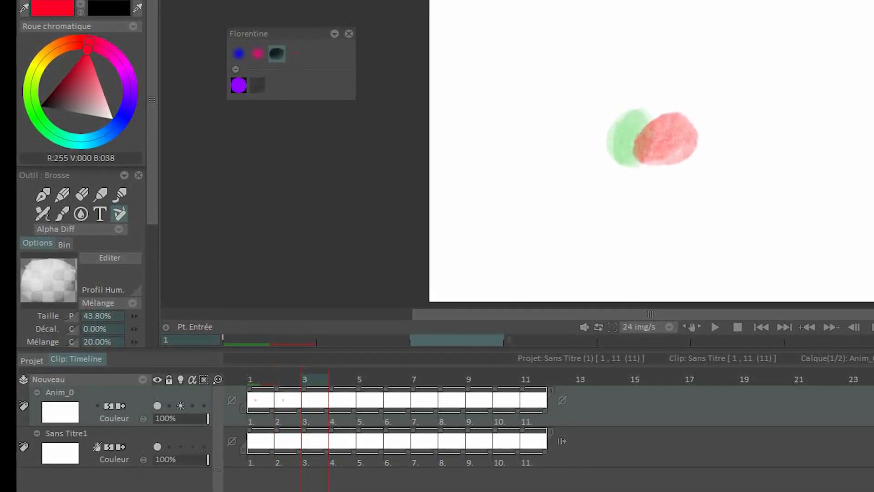
key("Right")
left_click_drag(750, 144, 801, 146)
Step: Paint the red shape on each of frames 5 to 9 of Anim_0 and play the animation
key("Right")
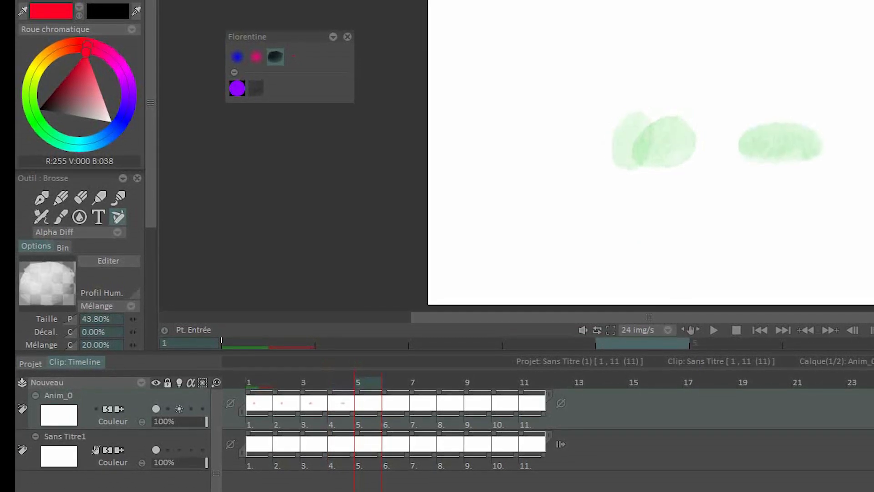
key("Right")
key("Right")
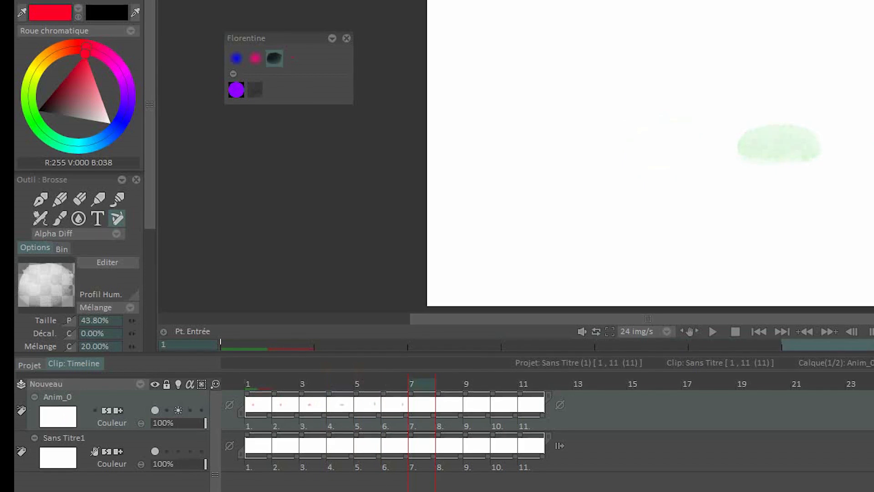
key("Right")
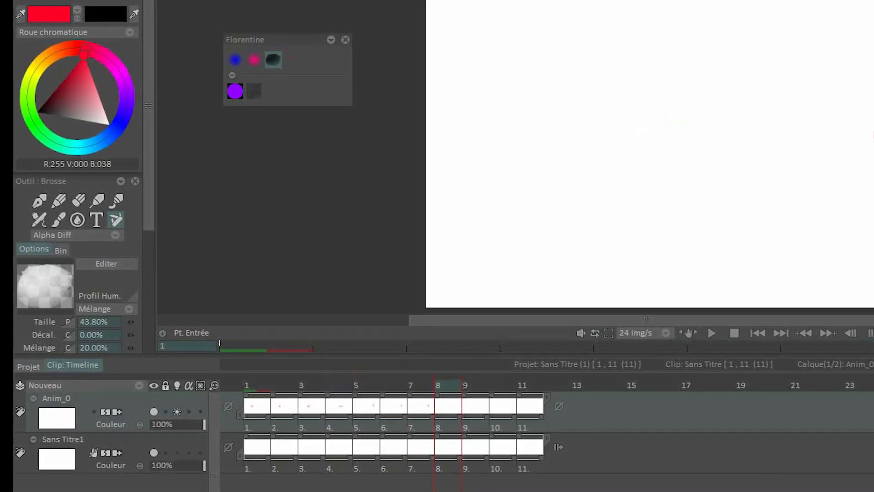
key("Right")
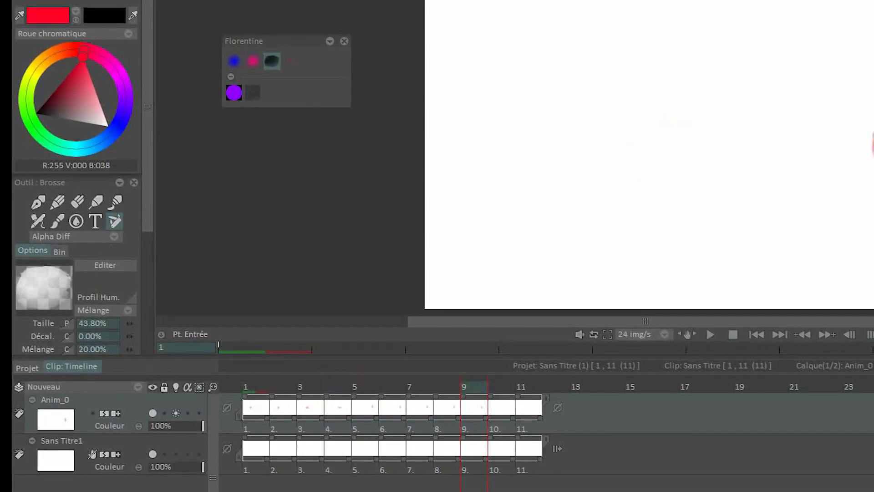
left_click(710, 333)
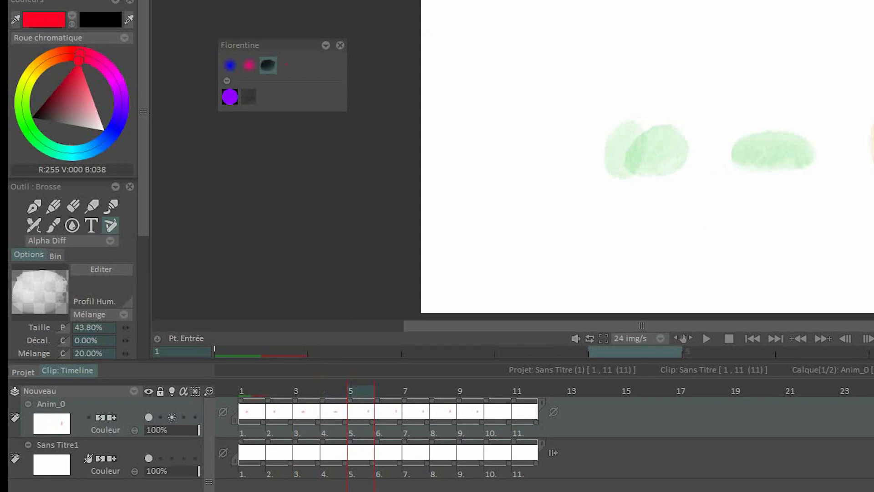
Step: Open the light table settings (Table Lumineuse) and place the window beside the drawing area
left_click(302, 0)
mouse_move(350, 0)
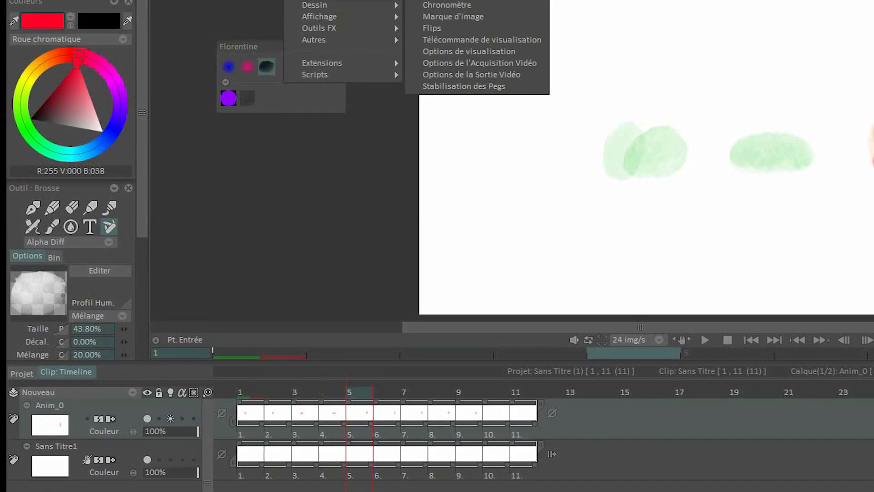
left_click(448, 0)
left_click_drag(264, 19, 314, 10)
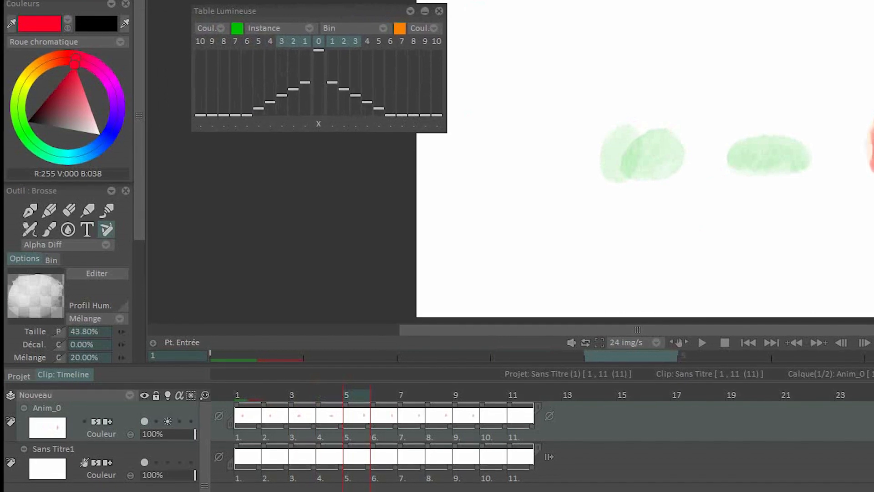
Step: Adjust the light table's opacity levels for the current and neighbouring images, moving on to frame 6 to check them
left_click_drag(332, 62, 345, 77)
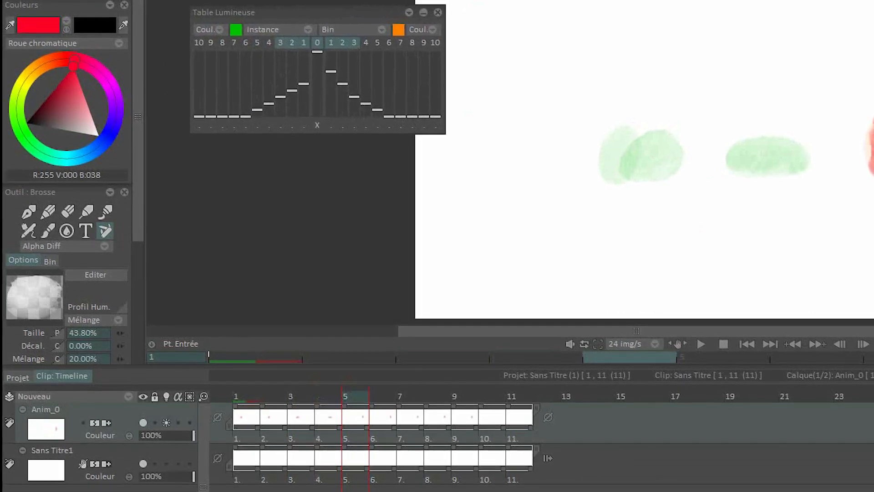
key("Right")
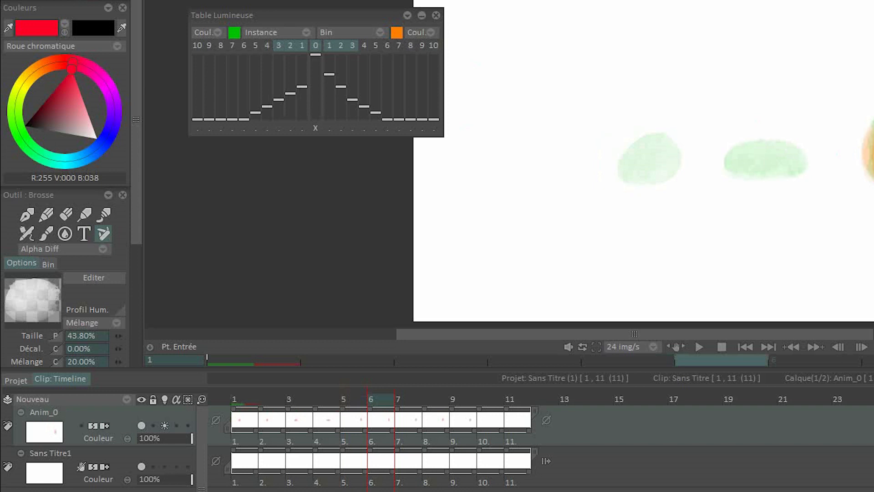
left_click_drag(315, 69, 315, 68)
mouse_move(329, 74)
left_mouse_down()
mouse_move(329, 82)
mouse_move(302, 76)
mouse_move(278, 93)
left_mouse_up()
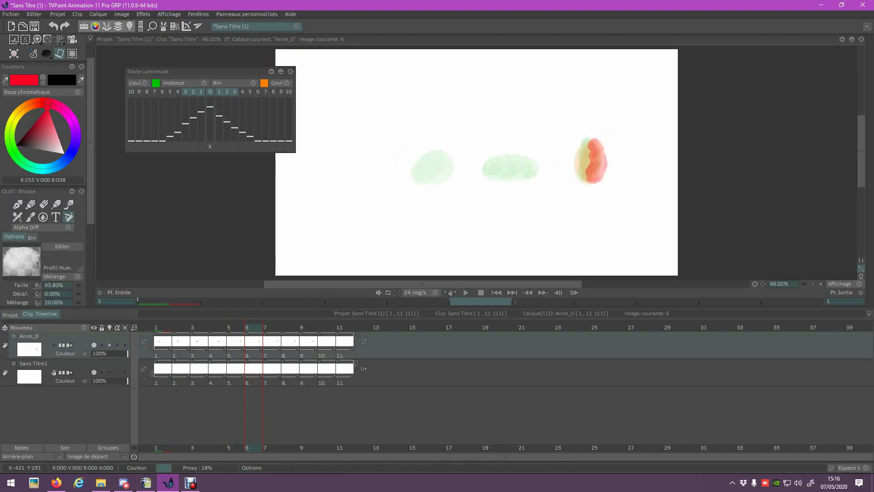
Step: Limit the light table to one previous and one next image
left_click(278, 45)
left_click(193, 91)
left_click(219, 91)
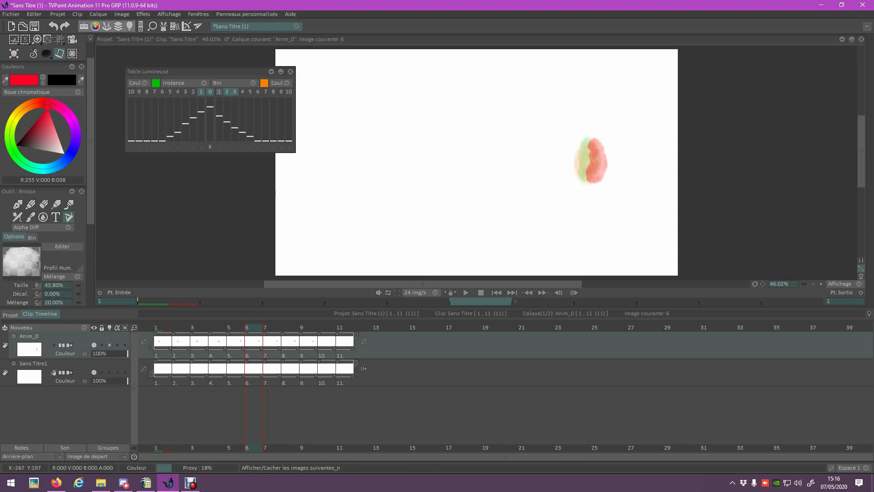
left_click(234, 91)
left_click(227, 92)
left_click(218, 91)
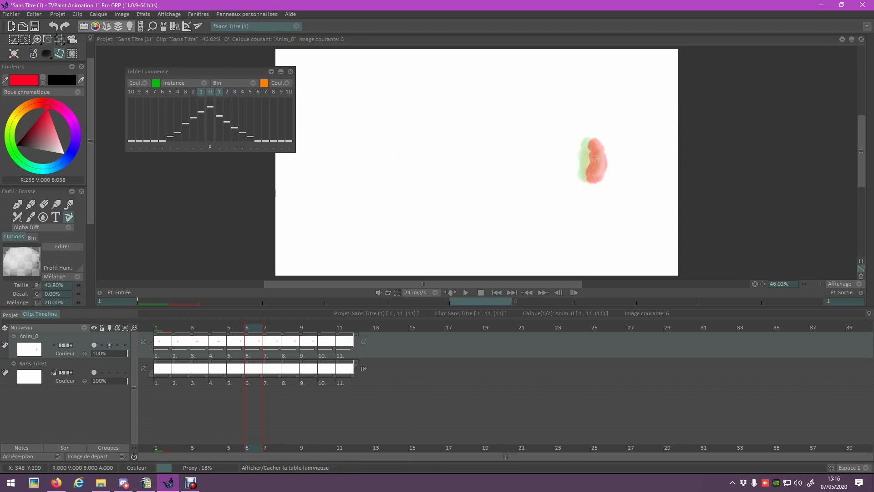
Step: Go to frame 4, set the light table colour for the next images to blue, and play the animation
key("Left")
key("Left")
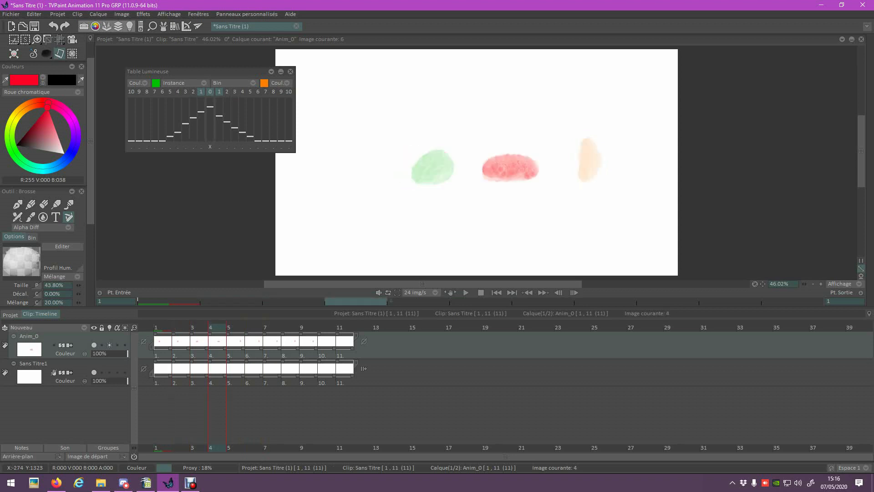
left_click(263, 82)
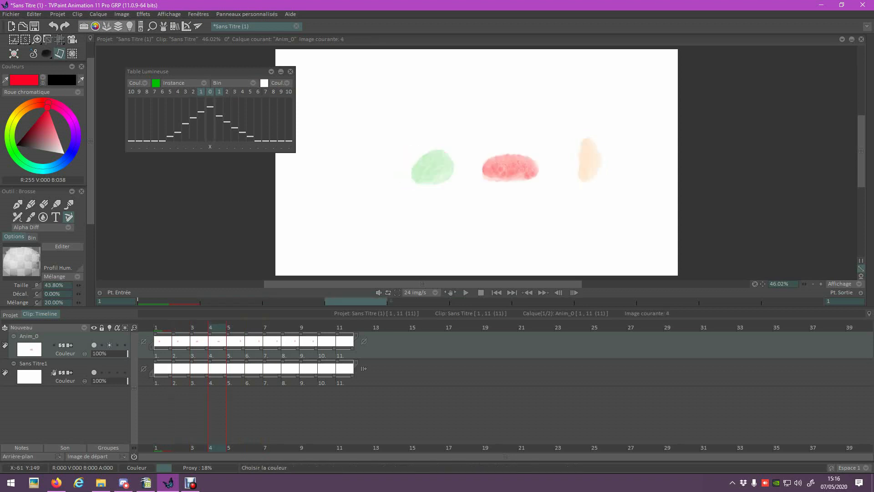
left_click(263, 82)
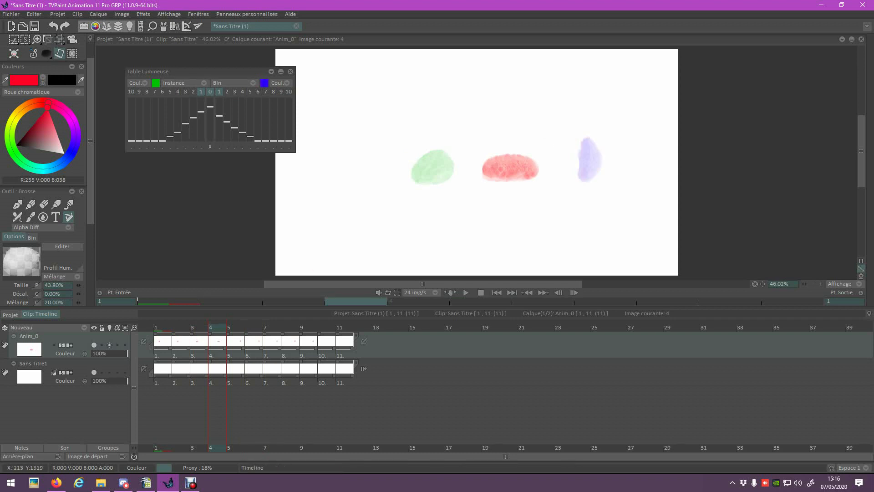
key("Return")
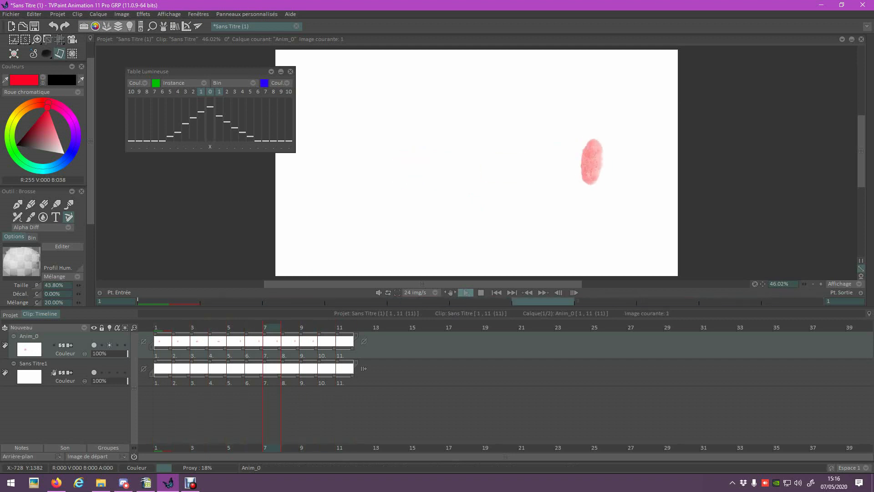
key("Return")
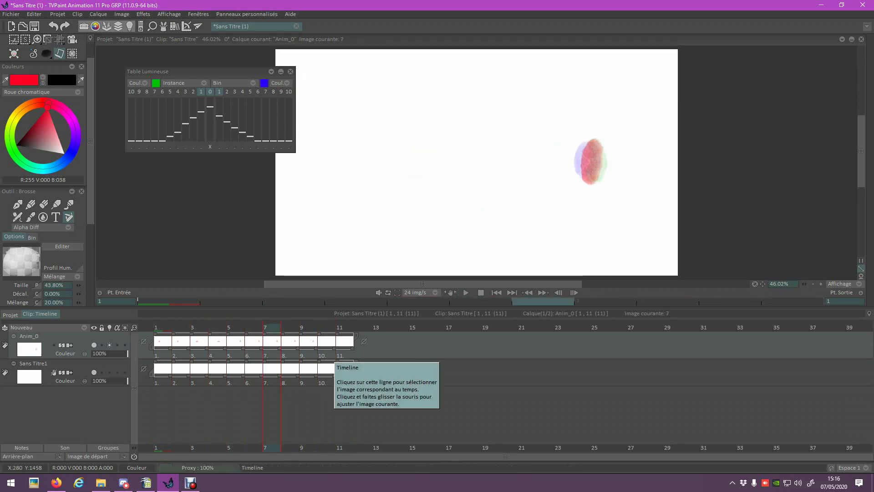
Step: Set the exposure of all eleven Anim_0 drawings to two frames each and play the animation from frame 1
left_click_drag(163, 353, 346, 353)
mouse_move(873, 217)
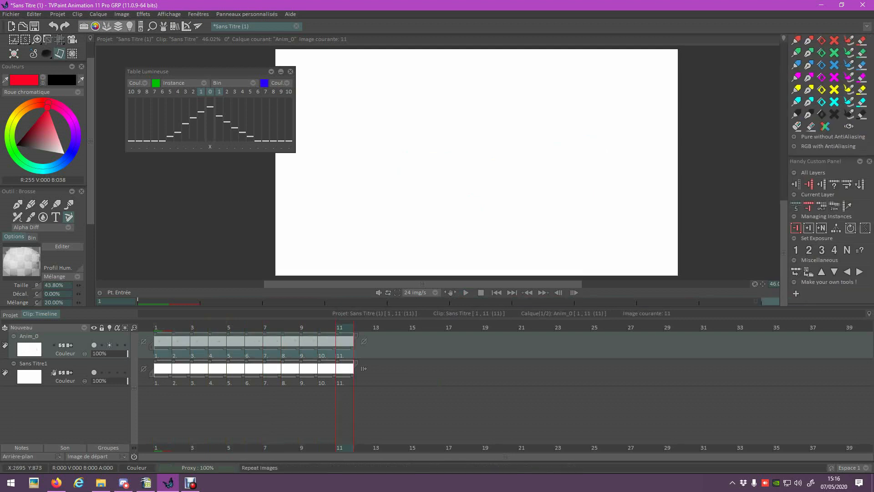
left_click(848, 230)
left_click(223, 327)
left_click_drag(224, 327, 159, 327)
left_click(465, 293)
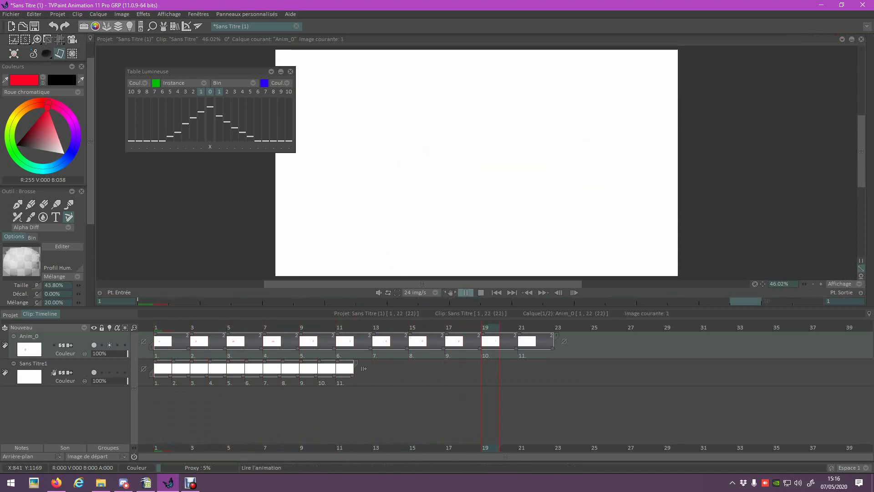
left_click(466, 292)
Step: Shorten the fourth Anim_0 drawing to a one-frame exposure and replay the animation from frame 1
left_click(175, 327)
mouse_move(175, 326)
left_mouse_down()
mouse_move(327, 326)
mouse_move(273, 326)
mouse_move(297, 347)
mouse_move(283, 347)
mouse_move(297, 348)
mouse_move(282, 348)
mouse_move(299, 347)
mouse_move(282, 347)
left_mouse_up()
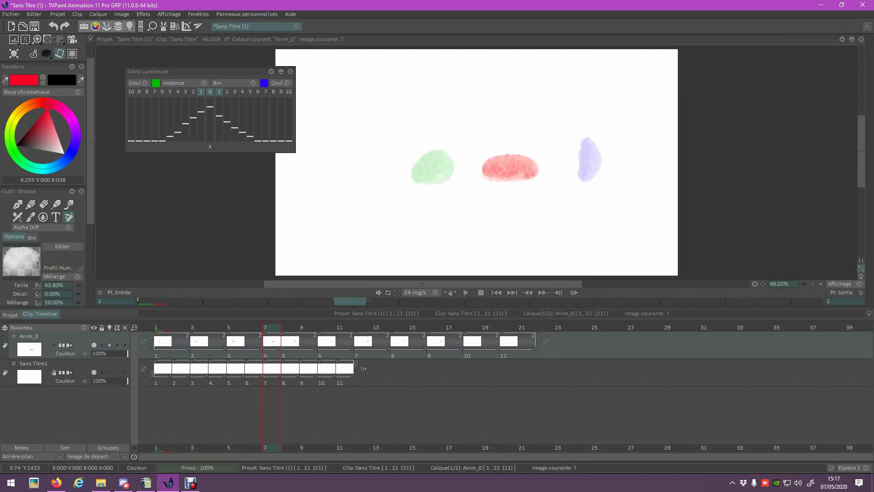
left_click(289, 325)
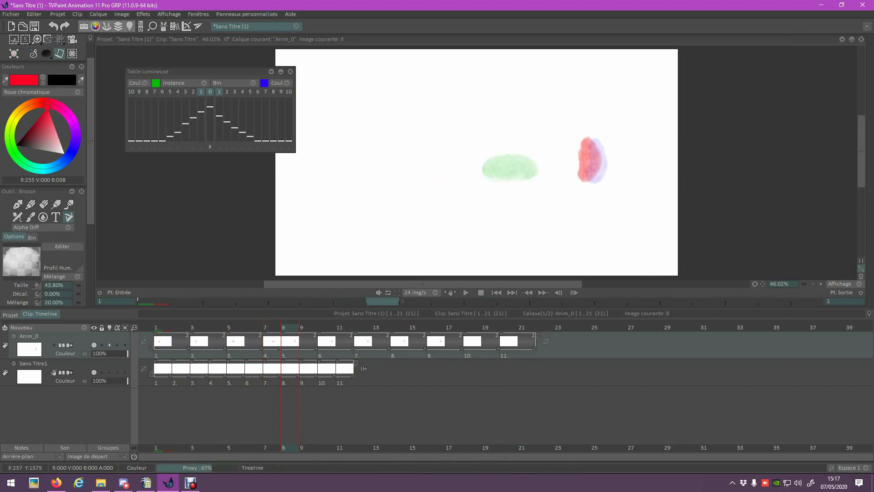
left_click_drag(310, 327, 158, 327)
key("Return")
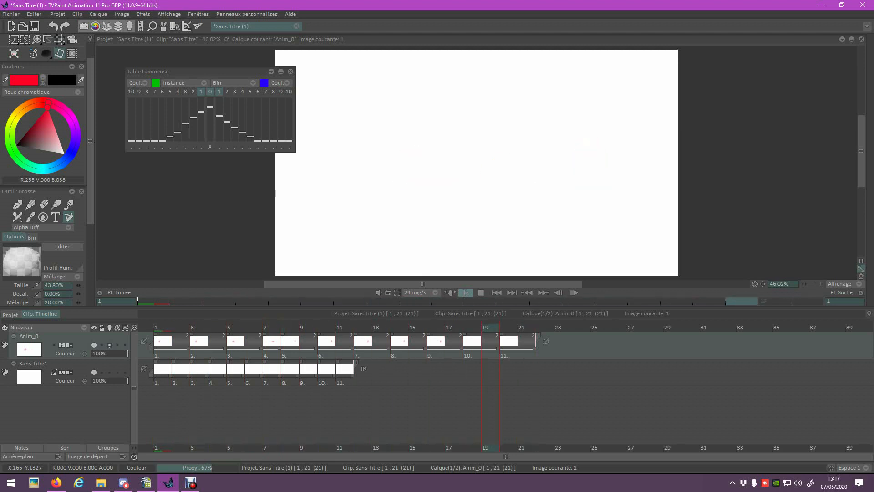
Step: Move the Sans Titre1 layer above Anim_0 and go to frame 1
mouse_move(870, 169)
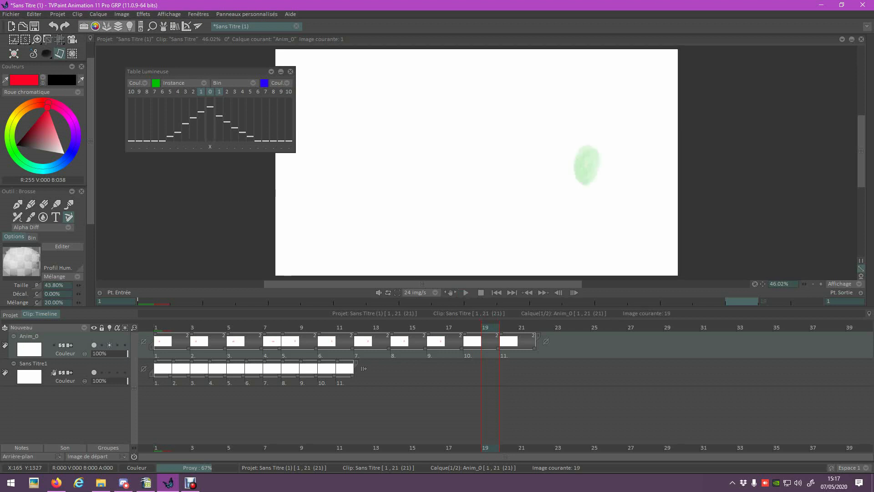
left_click(82, 364)
left_click_drag(82, 363, 81, 334)
left_click(160, 327)
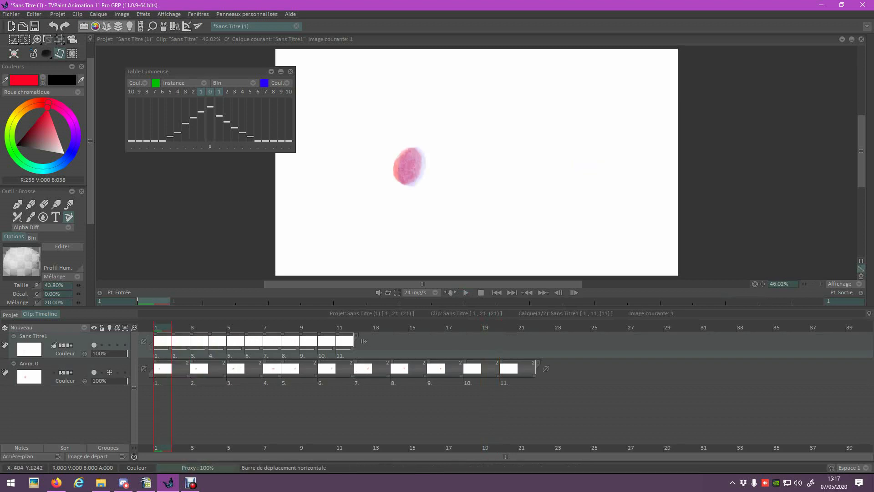
Step: Browse the custom brush panels and move the light table panel down to uncover the Florentine brush panel
scroll(46, 160, "up", 2)
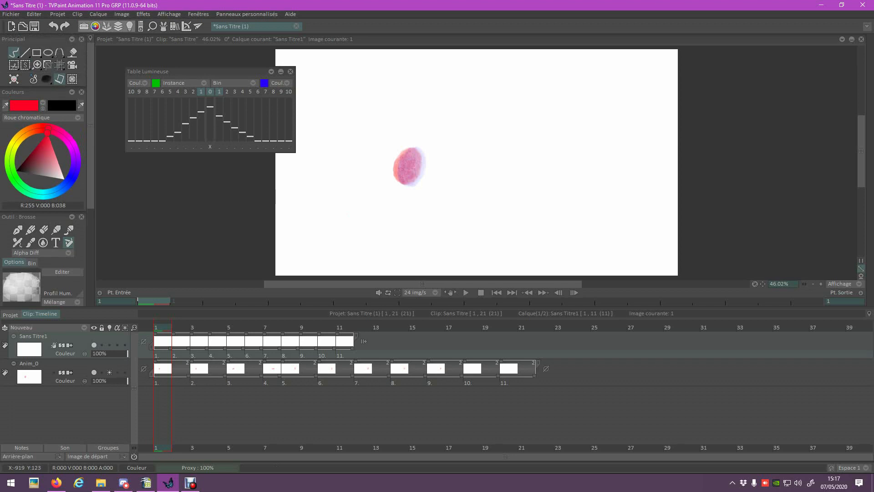
mouse_move(873, 139)
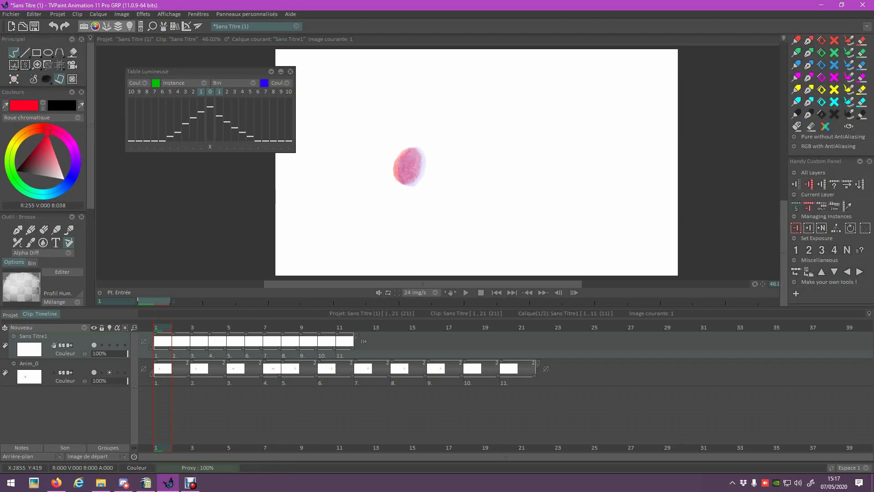
left_click_drag(783, 207, 783, 63)
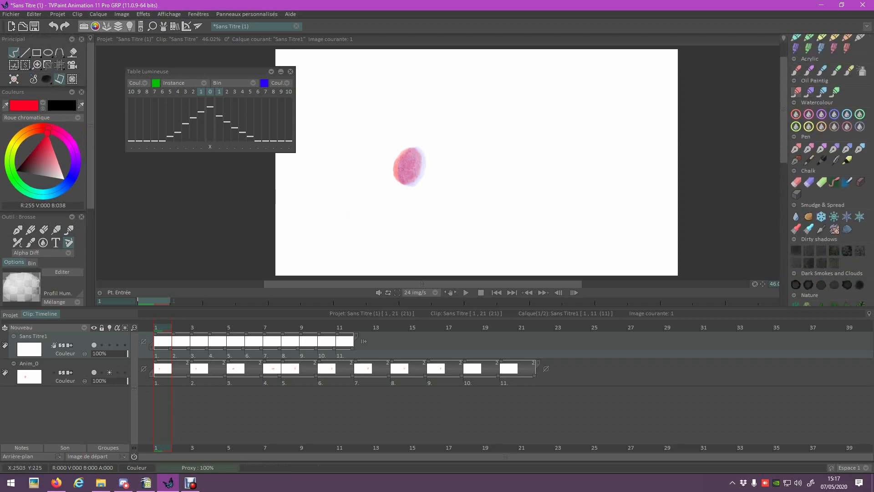
left_click_drag(196, 71, 177, 169)
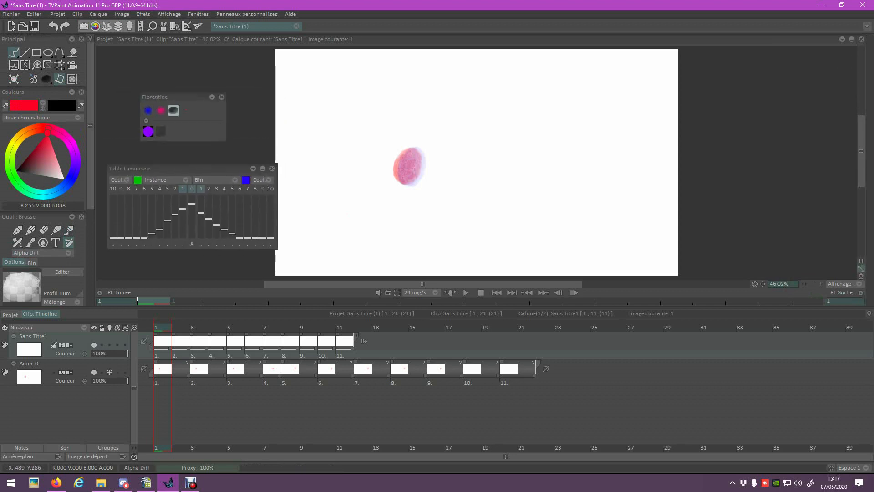
Step: Try a stroke across the upper canvas with the red-dot Florentine brush and a different main colour, and undo it
left_click(173, 110)
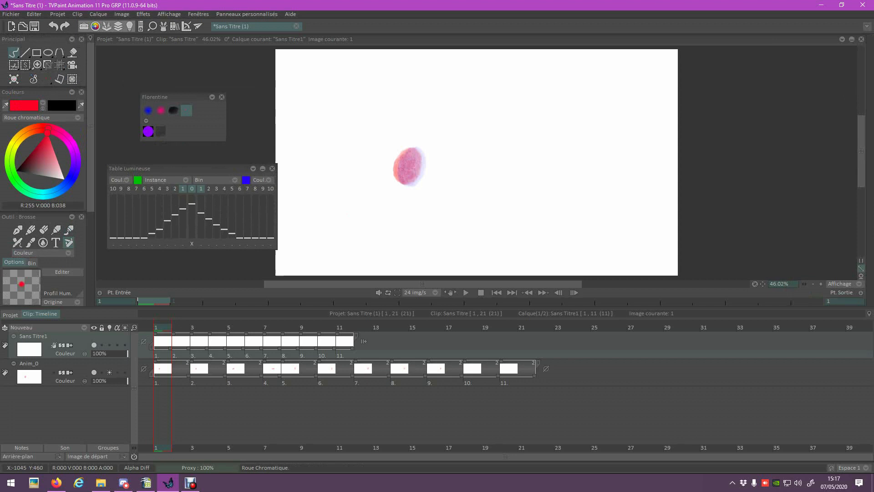
left_click(16, 171)
right_click(318, 184)
mouse_move(349, 108)
left_mouse_down()
mouse_move(362, 124)
mouse_move(457, 131)
left_mouse_up()
key("ctrl+z")
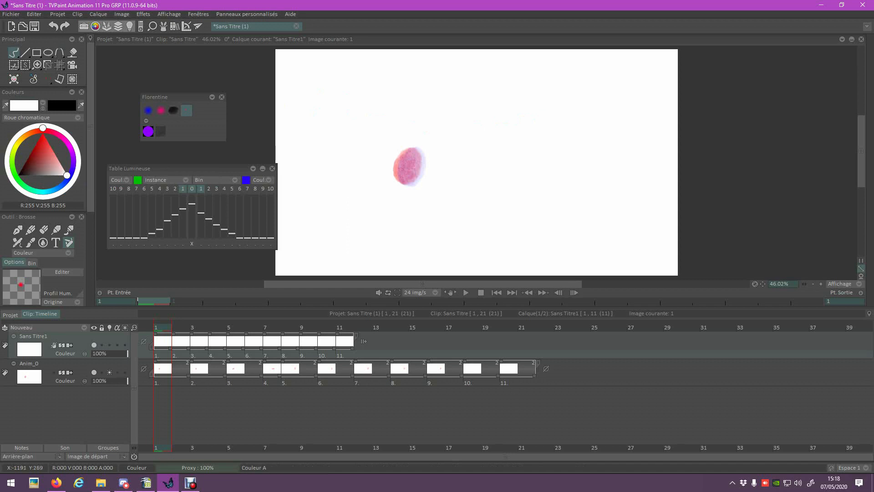
Step: Choose a light red, R 234, V 91, B 91, as the main colour in the Roue chromatique
left_click(36, 163)
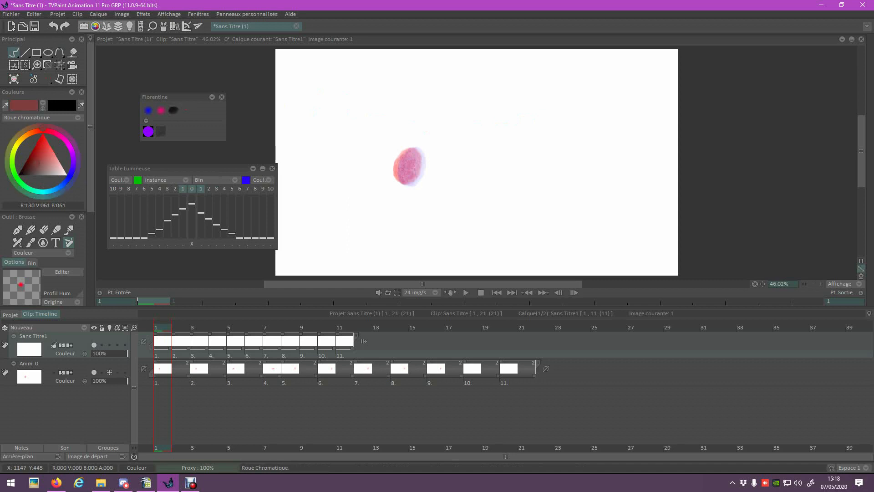
left_click(30, 118)
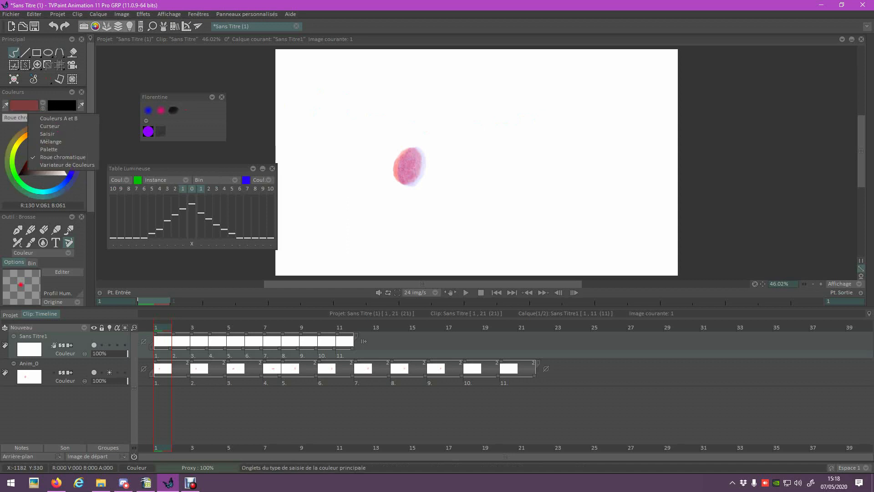
left_click(29, 118)
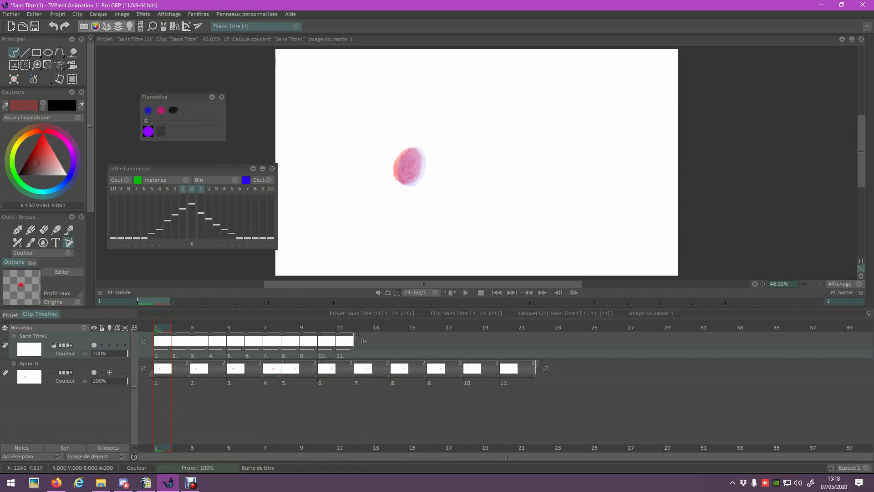
mouse_move(33, 165)
left_mouse_down()
mouse_move(27, 170)
mouse_move(49, 151)
left_mouse_up()
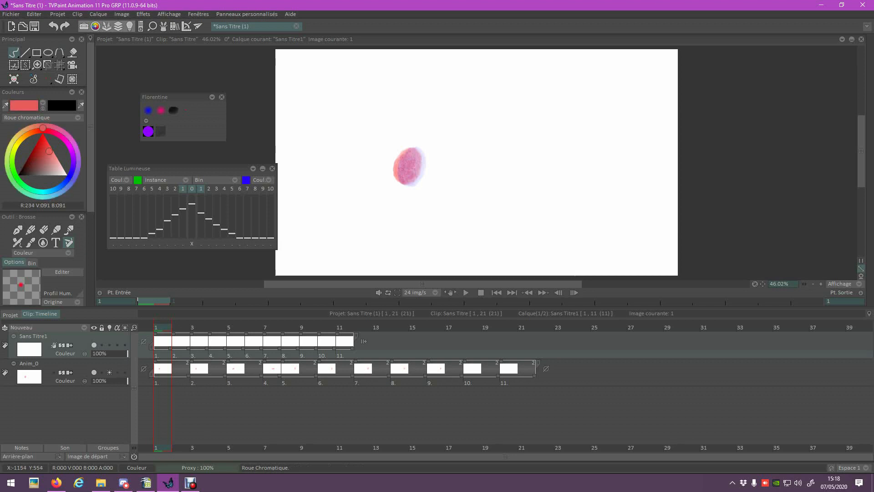
Step: Switch the colour selector to Curseur and set the main colour to black
left_click(57, 117)
left_click(68, 120)
left_click(52, 119)
left_click(68, 125)
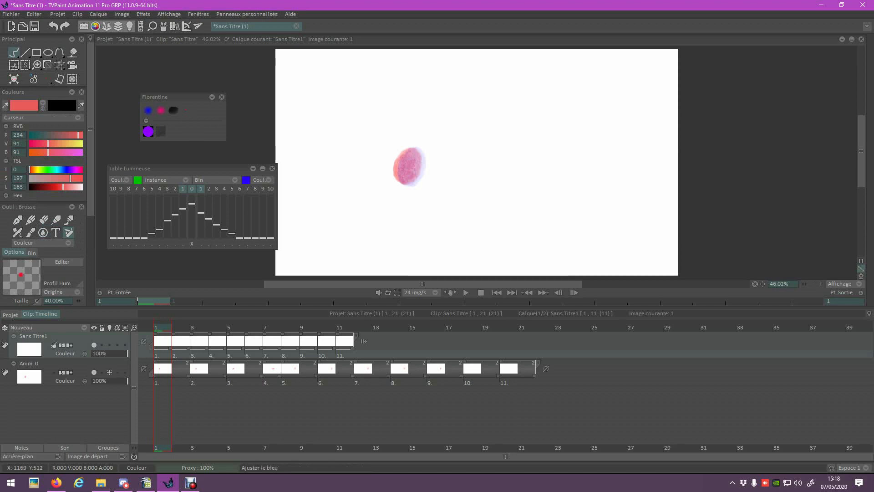
left_click_drag(63, 186, 29, 178)
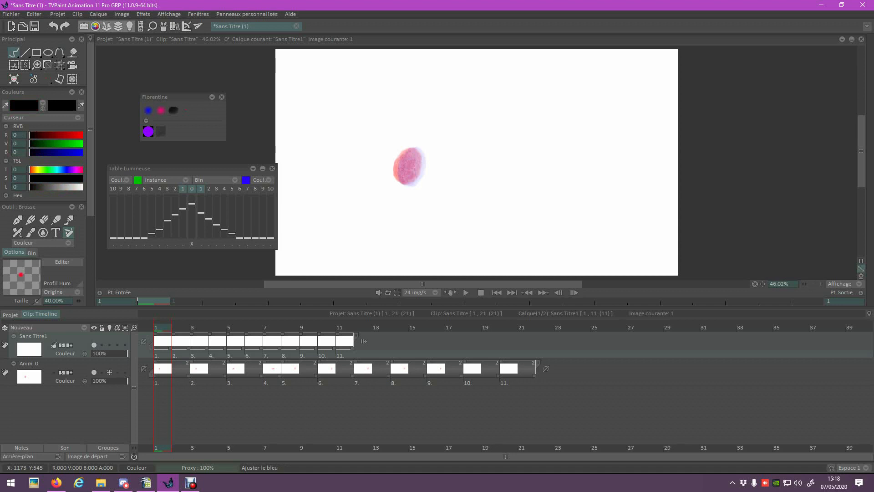
Step: Switch the colour selector to Palette and show its grey and black swatches
left_click(43, 118)
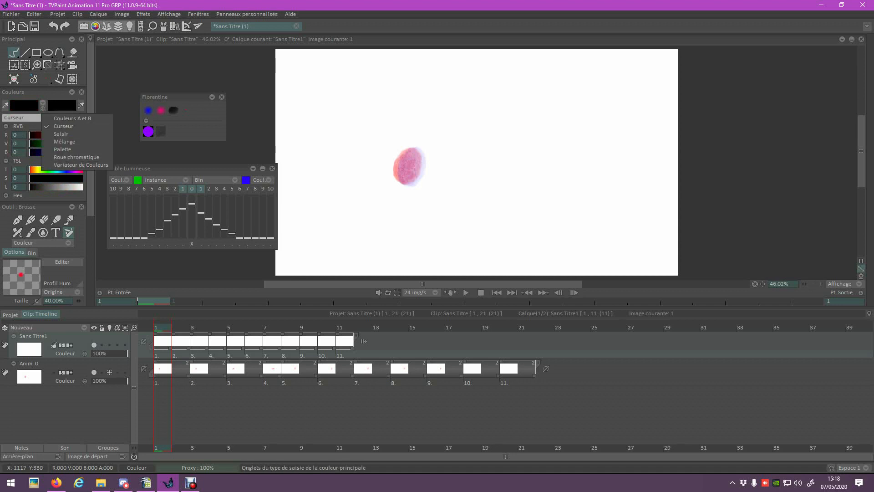
left_click(62, 150)
left_click_drag(81, 135, 81, 195)
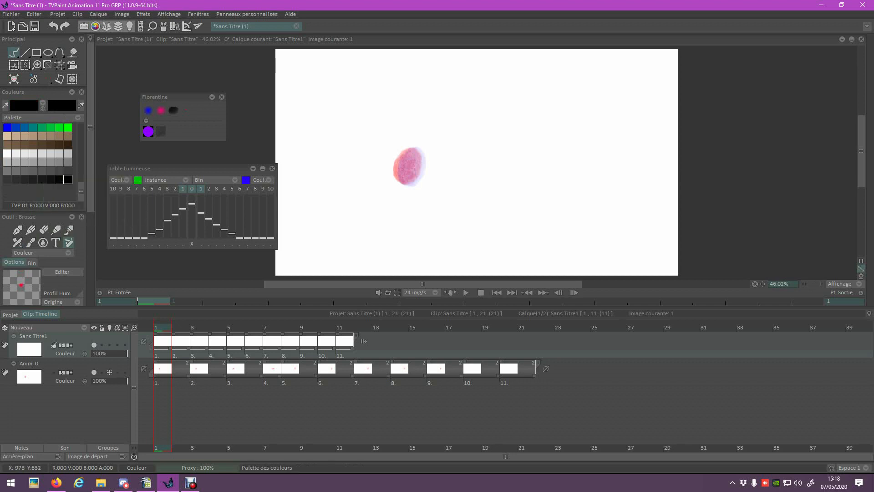
Step: Test strokes with the red-dot brush and the black Florentine brush on the upper canvas, undoing each one
left_click_drag(320, 146, 459, 125)
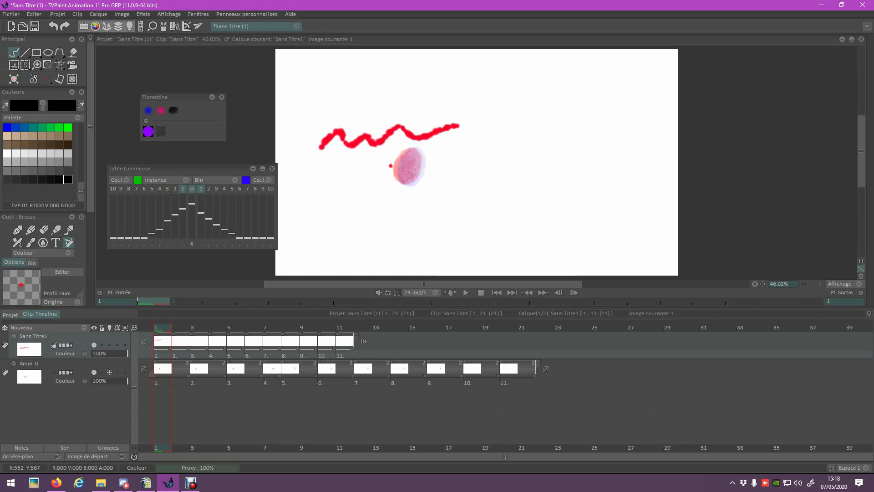
key("ctrl+z")
left_click(172, 110)
mouse_move(347, 114)
left_mouse_down()
mouse_move(368, 136)
mouse_move(476, 128)
left_mouse_up()
key("ctrl+z")
Step: Draw a wavy stroke above the animated shape with the red-dot Florentine brush
left_click(186, 109)
left_click_drag(335, 112, 526, 112)
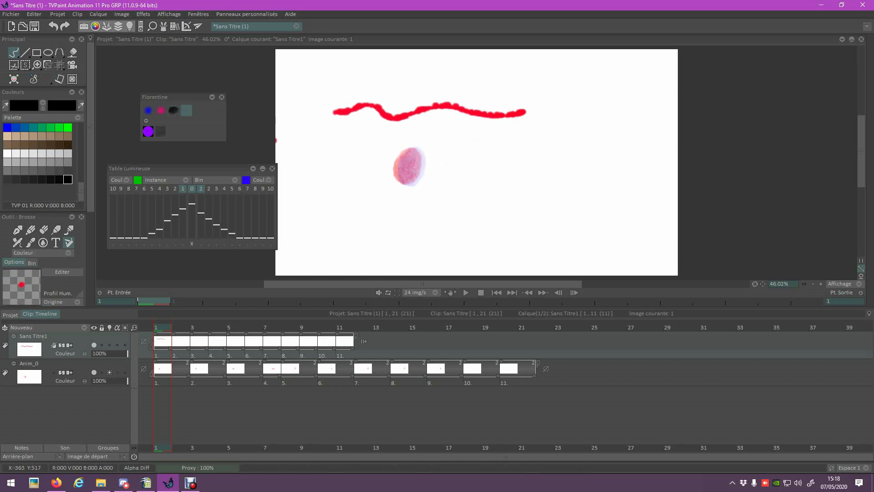
Step: Set the brush's colour mode to Tampon Alpha and draw a black stroke above the red one
scroll(78, 184, "down", 5)
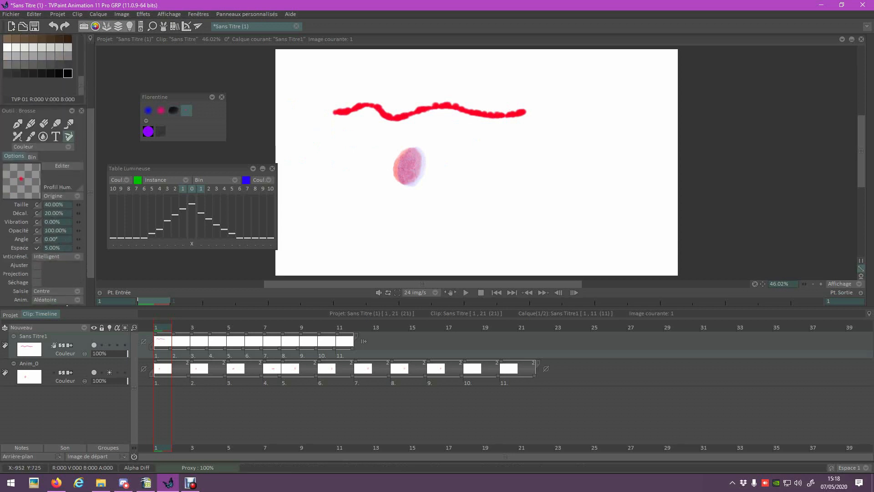
scroll(53, 213, "up", 1)
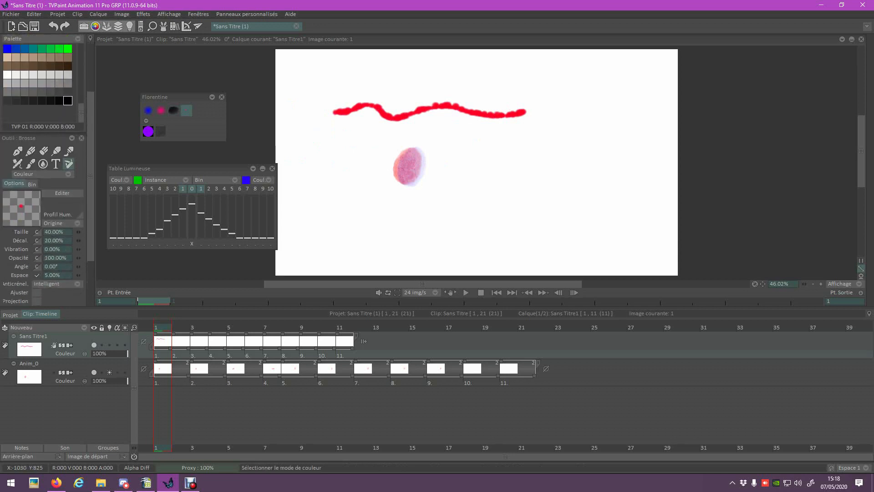
left_click(54, 223)
left_click(90, 230)
left_click_drag(317, 92, 464, 90)
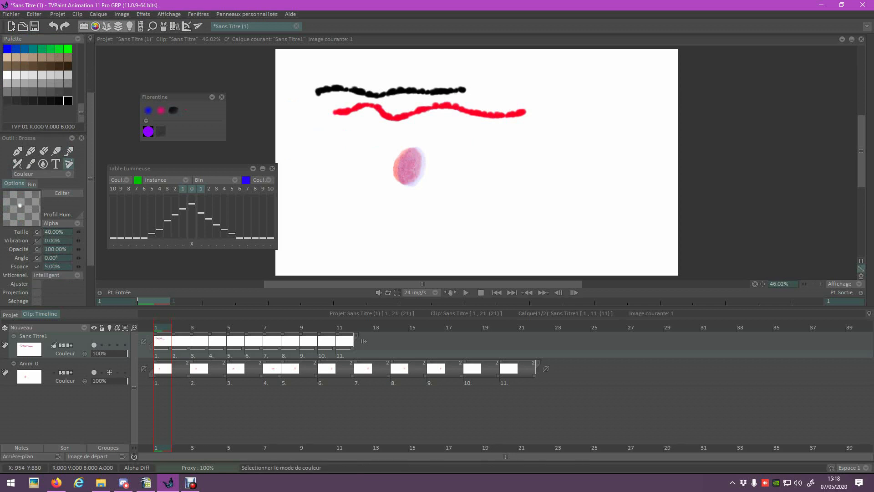
Step: Reselect the red-dot Florentine brush and draw a long stroke between the first red stroke and the animated shape
mouse_move(90, 179)
left_mouse_down()
mouse_move(89, 166)
mouse_move(90, 174)
left_mouse_up()
left_click(186, 110)
left_click_drag(318, 143, 563, 145)
left_click(373, 126)
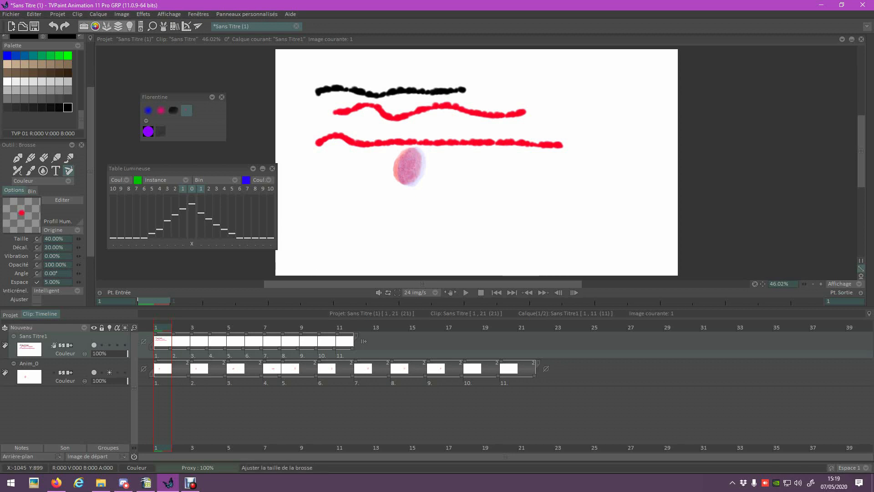
Step: Set the red-dot brush's colour mode to Tampon Alpha and draw a black wavy stroke below the animated shape
left_click(74, 230)
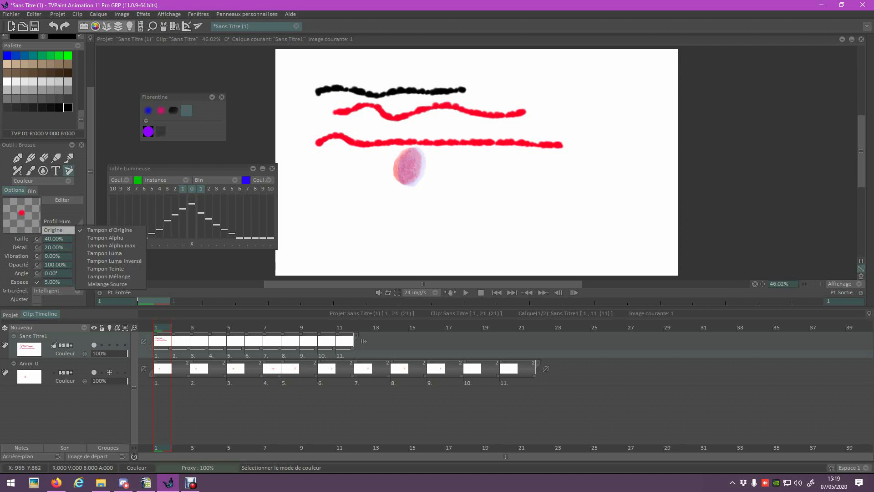
left_click(105, 237)
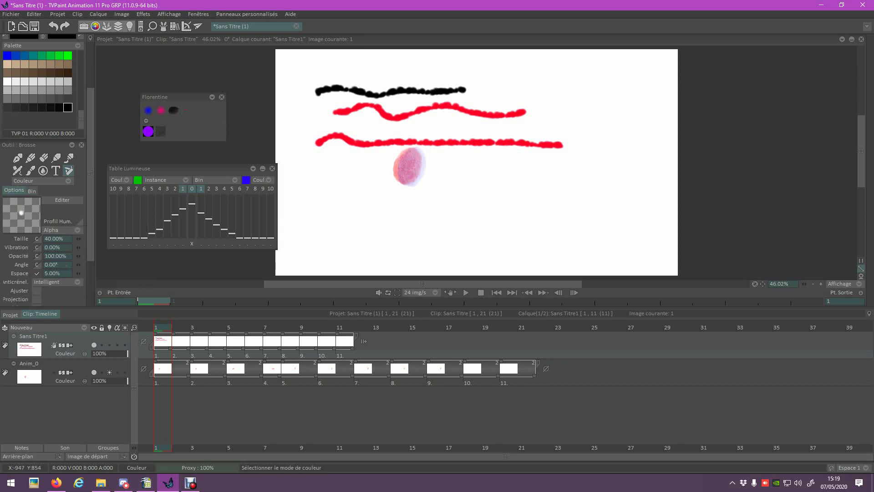
left_click_drag(302, 197, 488, 203)
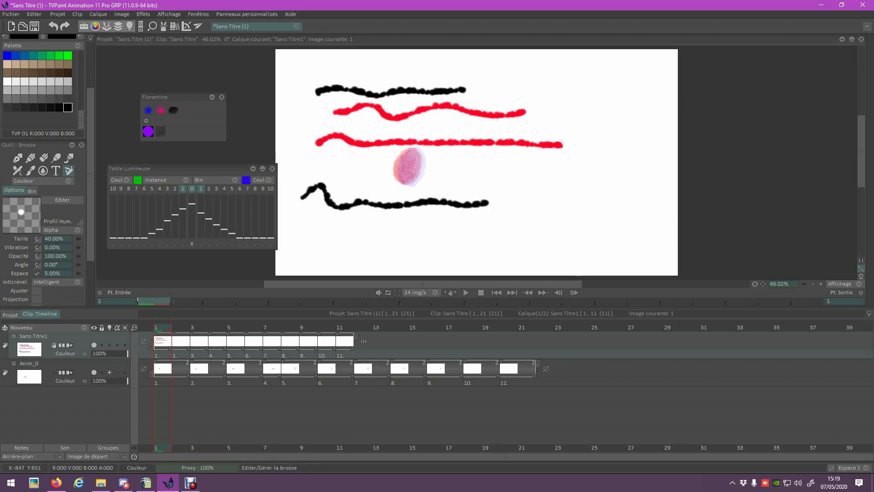
Step: Undo all the black and red test strokes on the canvas
key("ctrl+z")
key("ctrl+z")
key("ctrl+z")
key("ctrl+z")
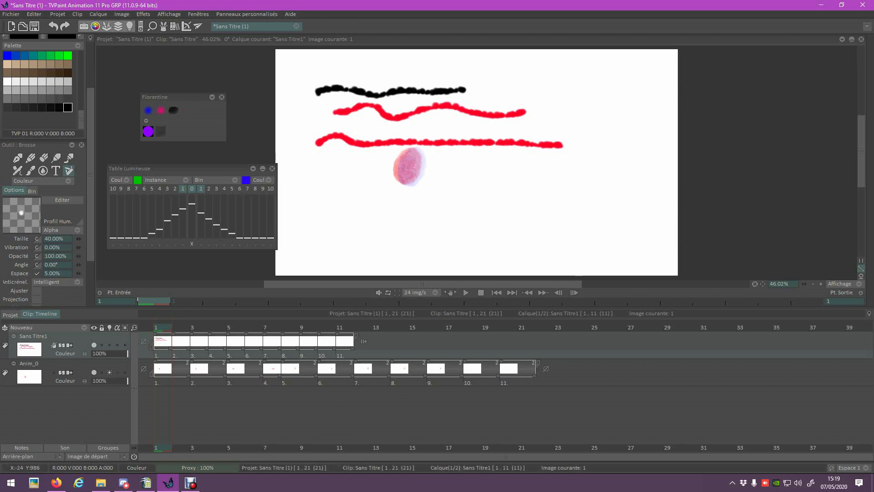
Step: Reselect the red-dot Florentine brush, set it to Tampon Alpha and draw a long black stroke across the canvas through the animated shape
left_click(186, 110)
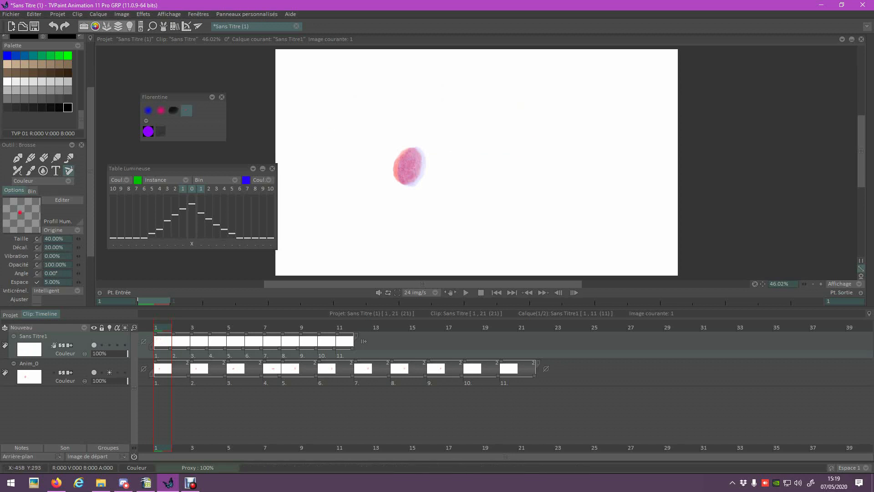
left_click(69, 231)
left_click(98, 239)
mouse_move(288, 193)
left_mouse_down()
mouse_move(377, 131)
mouse_move(497, 168)
mouse_move(752, 180)
left_mouse_up()
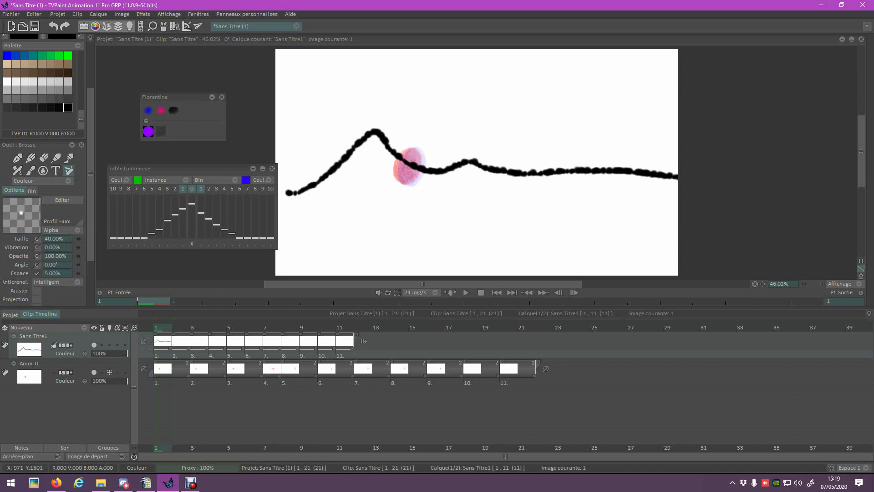
Step: Move the Sans Titre1 layer below Anim_0, check frame 3 and return to frame 1
mouse_move(72, 336)
left_mouse_down()
mouse_move(72, 363)
mouse_move(71, 337)
left_mouse_up()
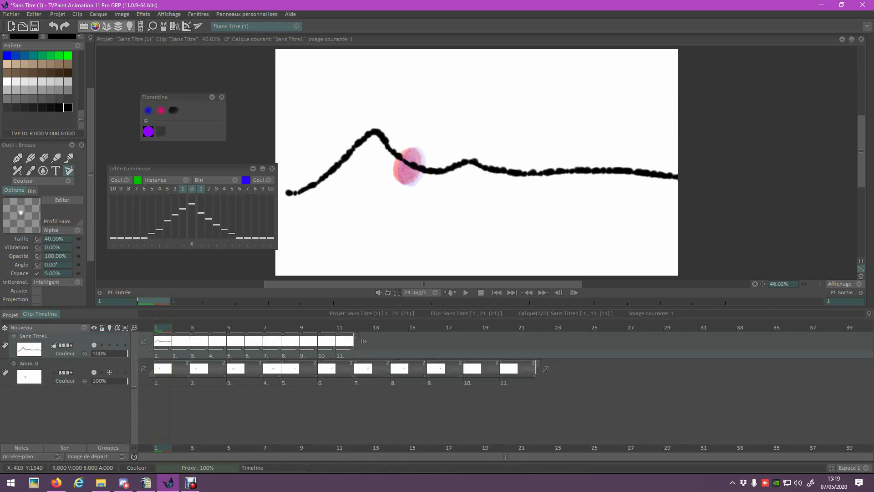
left_click_drag(80, 336, 79, 365)
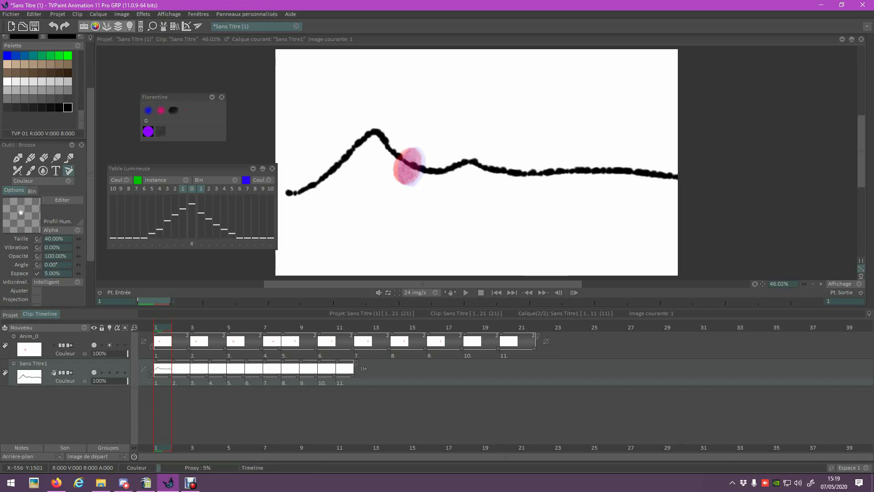
mouse_move(185, 326)
left_mouse_down()
mouse_move(235, 327)
mouse_move(200, 326)
left_mouse_up()
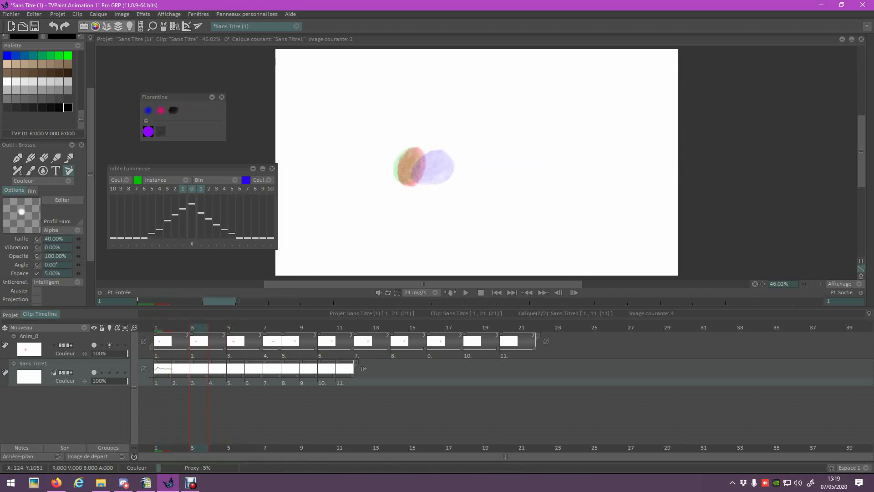
left_click(164, 327)
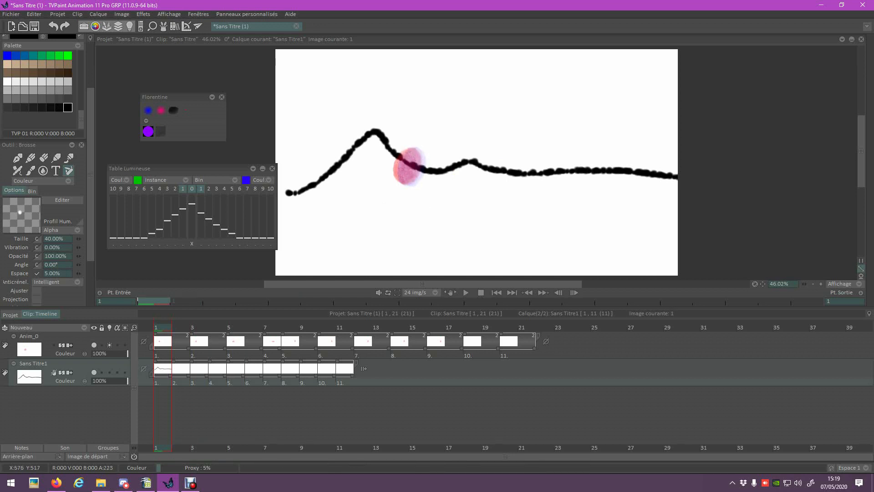
left_click(413, 178)
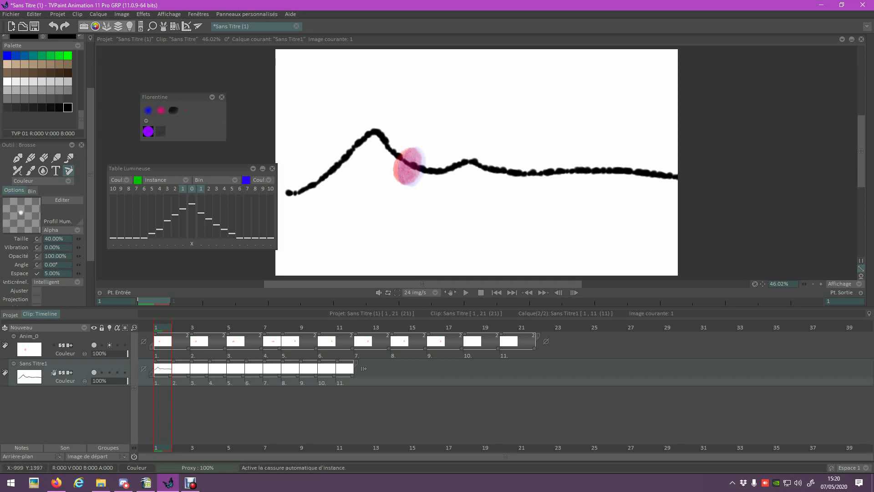
Step: Clear the black stroke, choose the medium blue swatch and draw two roughly horizontal strokes across the animated shape
key("BackSpace")
left_click(24, 55)
mouse_move(365, 168)
left_mouse_down()
mouse_move(509, 159)
mouse_move(485, 174)
left_mouse_up()
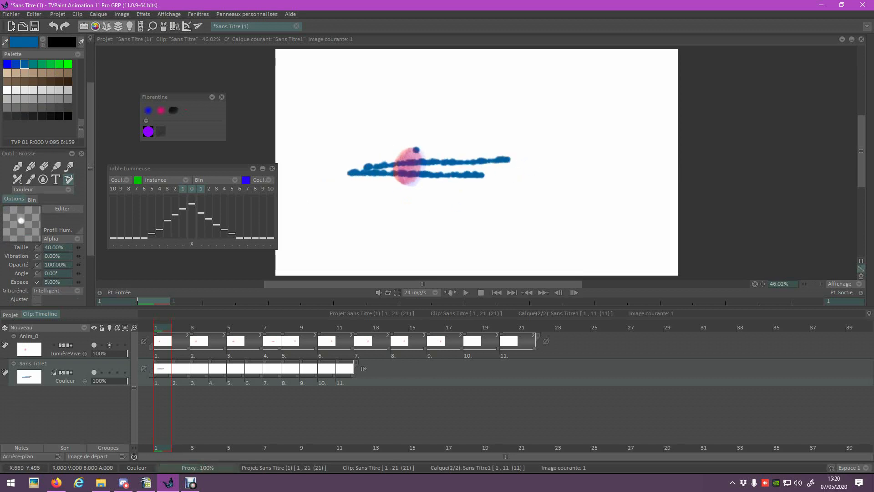
Step: Try the Assombrir and Eclaircir blending modes on the Anim_0 layer
left_click(41, 189)
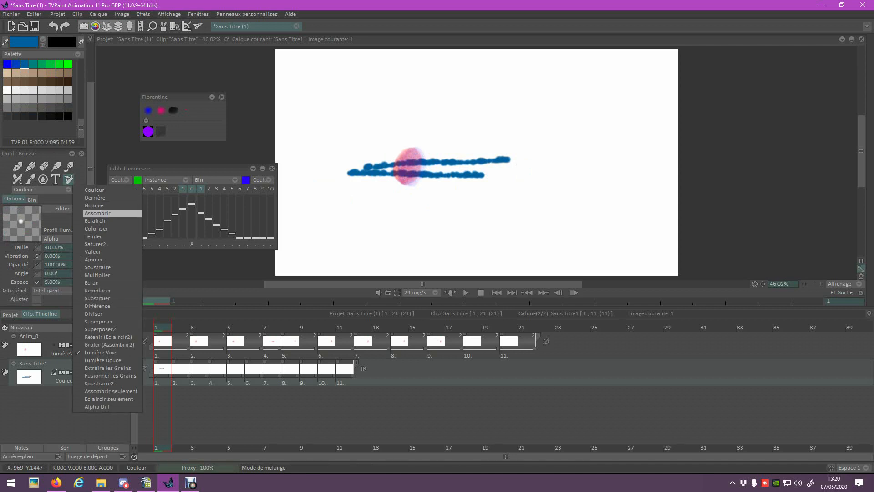
left_click(98, 212)
left_click(68, 353)
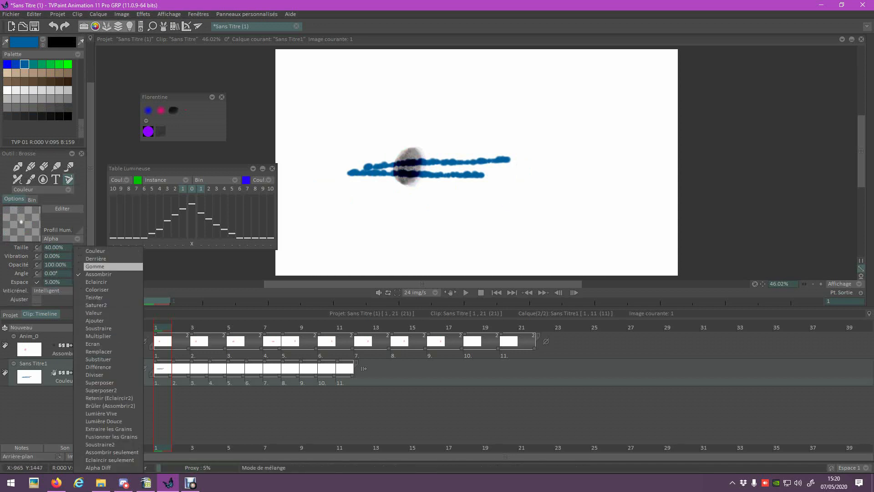
left_click(96, 282)
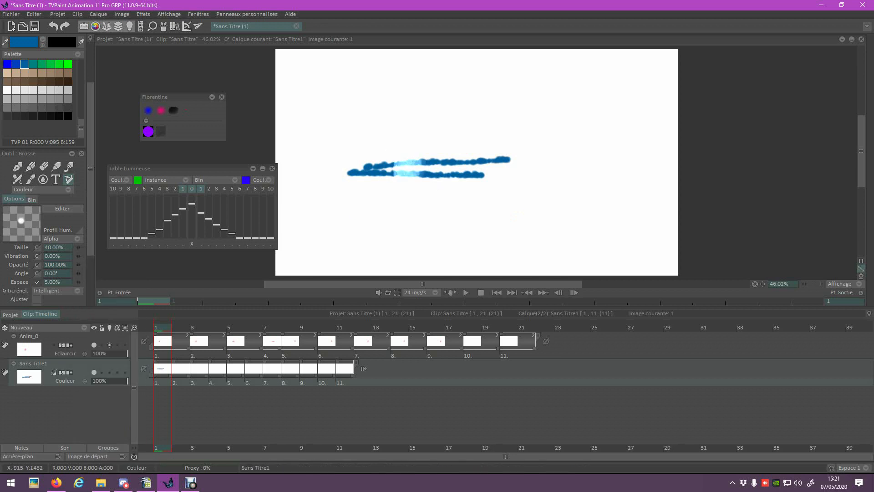
Step: Extend the exposure of the first Sans Titre1 image to frame 21 and scrub to frame 5
mouse_move(183, 326)
left_mouse_down()
mouse_move(195, 326)
mouse_move(163, 327)
left_mouse_up()
left_click_drag(171, 375, 535, 374)
mouse_move(177, 326)
left_mouse_down()
mouse_move(358, 326)
mouse_move(192, 326)
mouse_move(283, 326)
mouse_move(228, 326)
left_mouse_up()
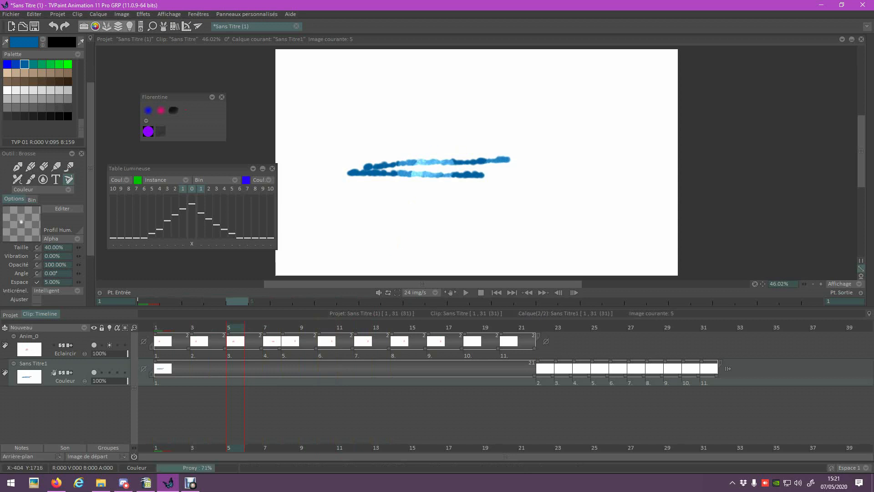
Step: Try Coloriser, Teinter and Valeur on Anim_0, reset its blending mode to Couleur and go back to frame 1
left_click(65, 354)
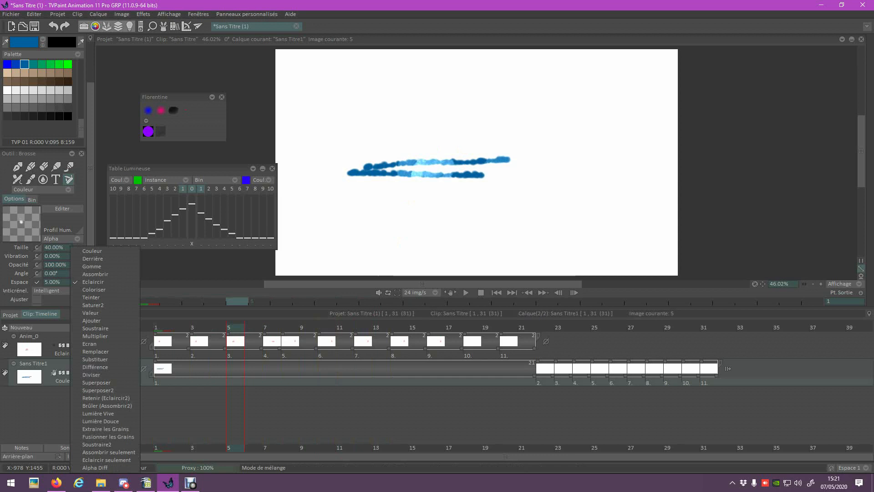
left_click(93, 289)
left_click(66, 353)
left_click(91, 298)
left_click(65, 353)
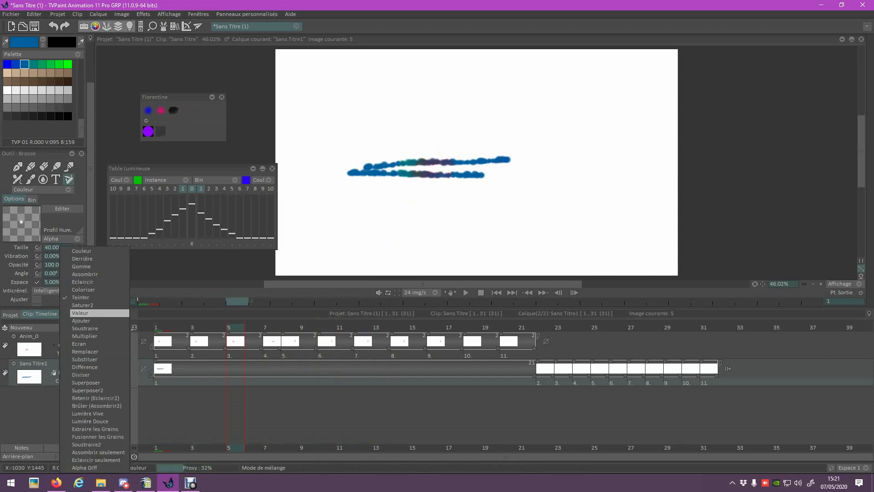
left_click(91, 313)
left_click(66, 353)
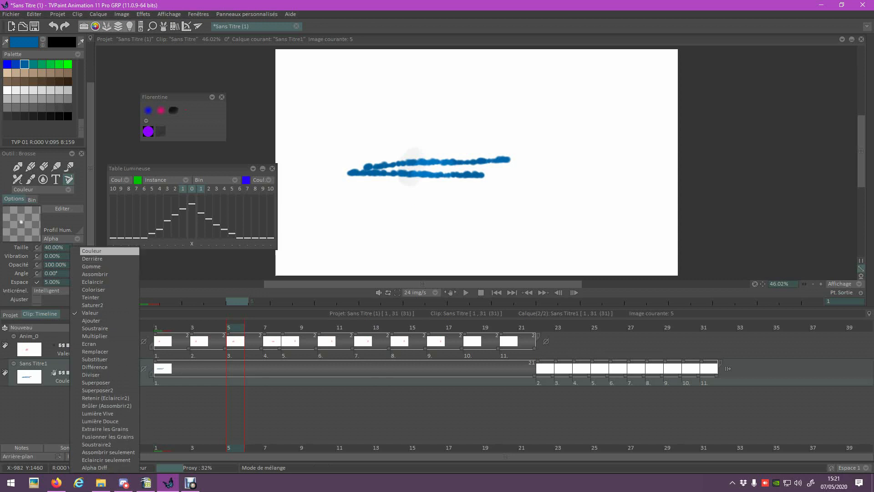
left_click(91, 251)
left_click(174, 328)
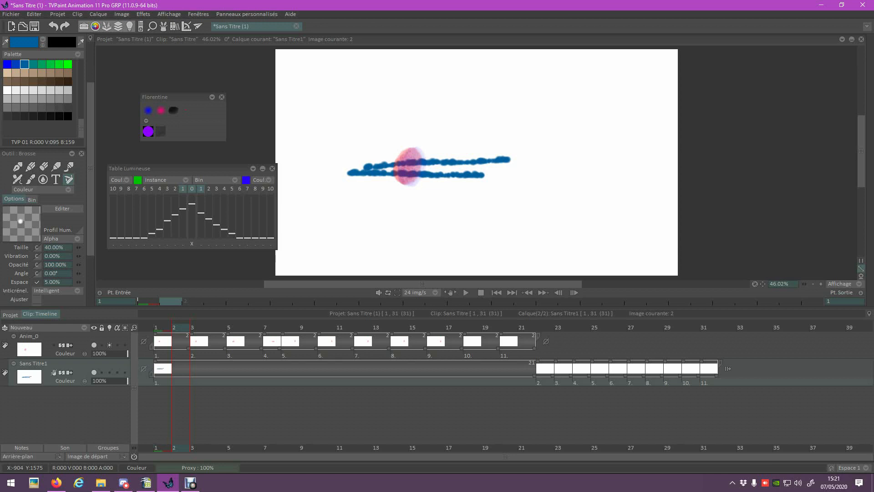
left_click(162, 327)
Step: Delete the Anim_0 and Sans Titre1 layers and extend the blank replacement layer to frame 15 with empty instances
left_click_drag(90, 188, 94, 148)
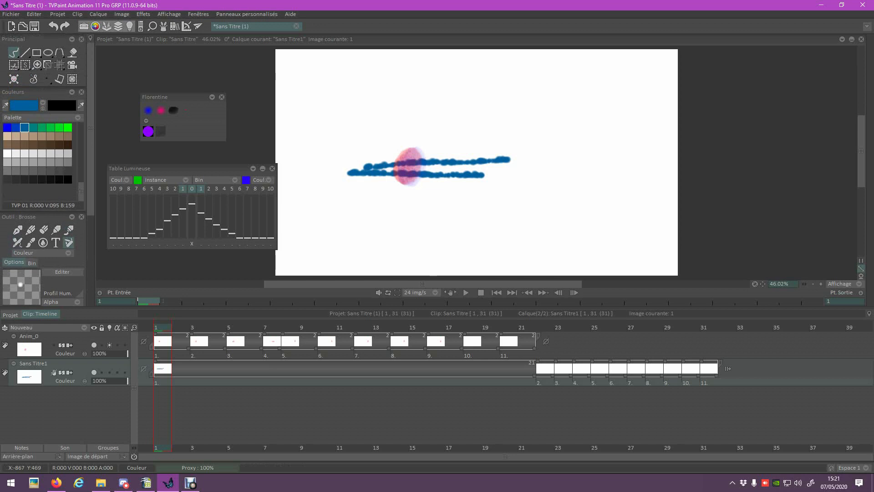
left_click_drag(198, 169, 191, 168)
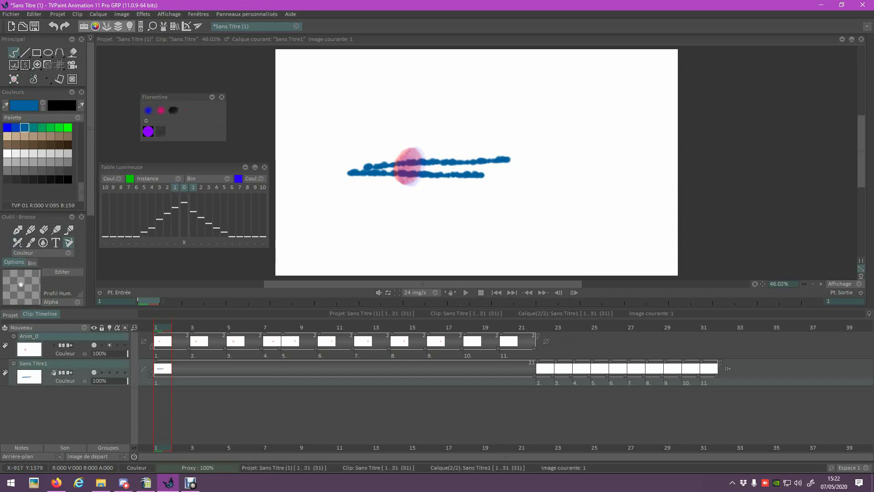
right_click(83, 338)
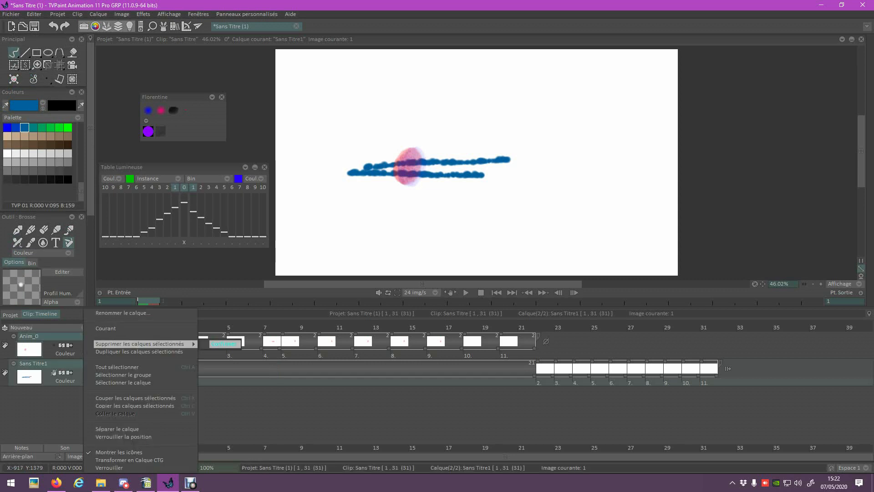
left_click(220, 344)
left_click_drag(173, 340, 429, 341)
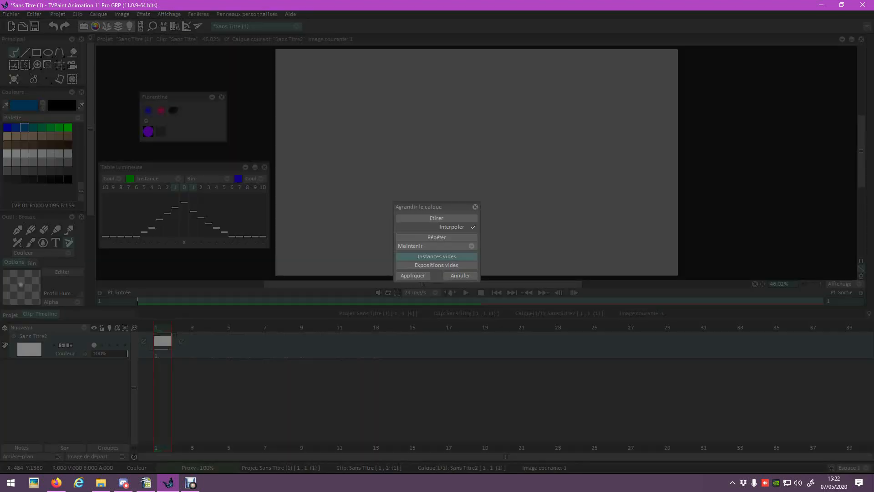
left_click(412, 275)
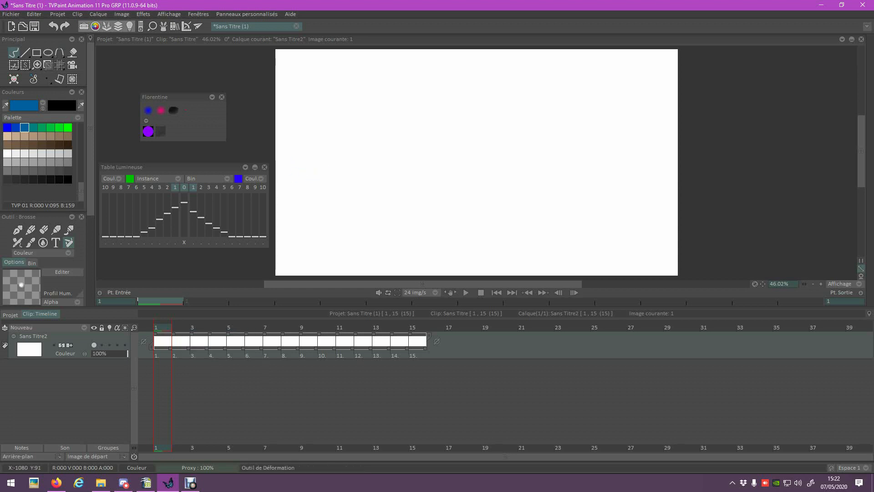
Step: Choose the Plume drawing tool and set the drawing colour to black
scroll(43, 168, "down", 4)
left_click_drag(91, 232, 91, 236)
left_click(17, 145)
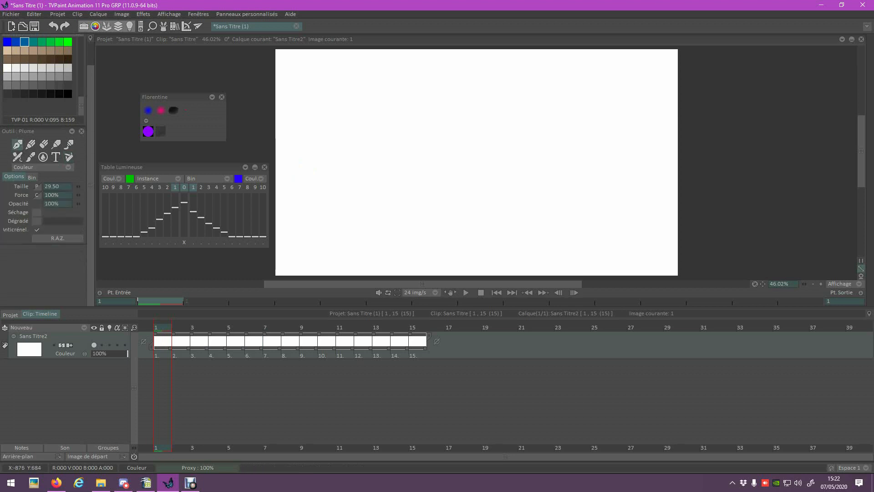
scroll(44, 114, "up", 4)
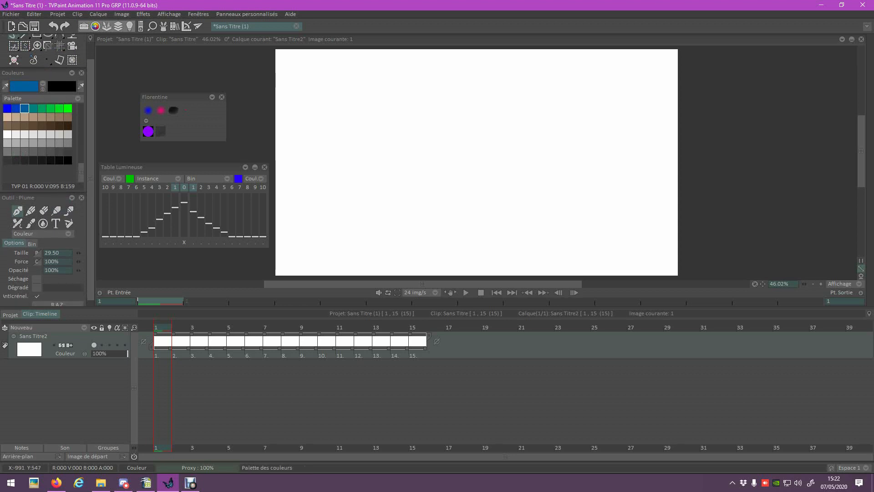
left_click(67, 160)
Step: Test circular Plume strokes on frame 1, undoing or clearing each one
mouse_move(417, 170)
left_mouse_down()
mouse_move(410, 203)
mouse_move(434, 175)
left_mouse_up()
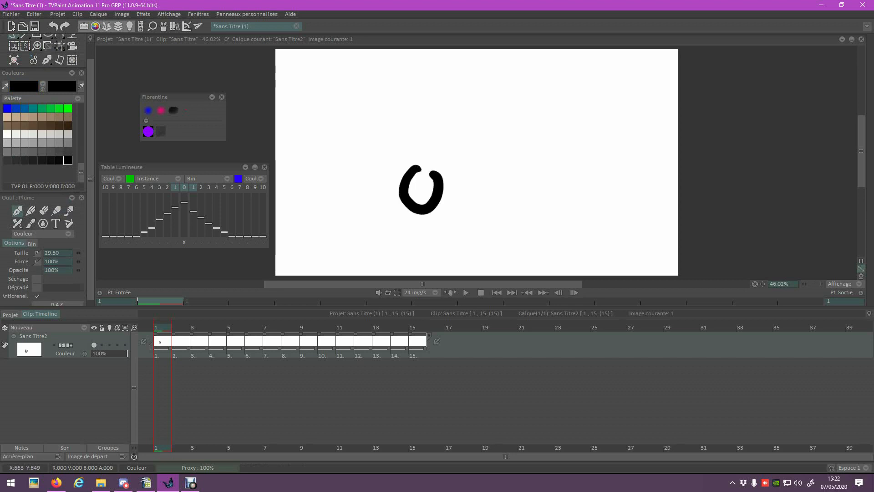
key("ctrl+z")
mouse_move(402, 150)
left_mouse_down()
mouse_move(434, 157)
mouse_move(399, 151)
left_mouse_up()
key("ctrl+z")
mouse_move(416, 207)
left_mouse_down()
mouse_move(404, 224)
mouse_move(420, 208)
left_mouse_up()
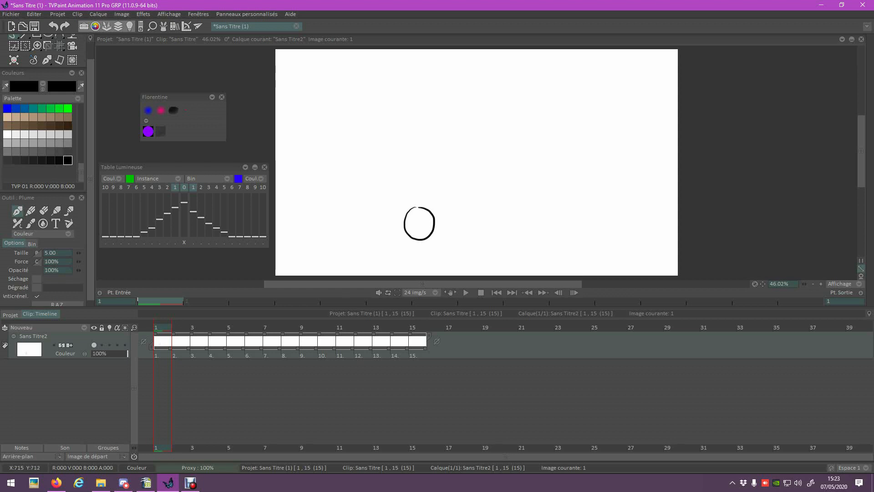
key("Delete")
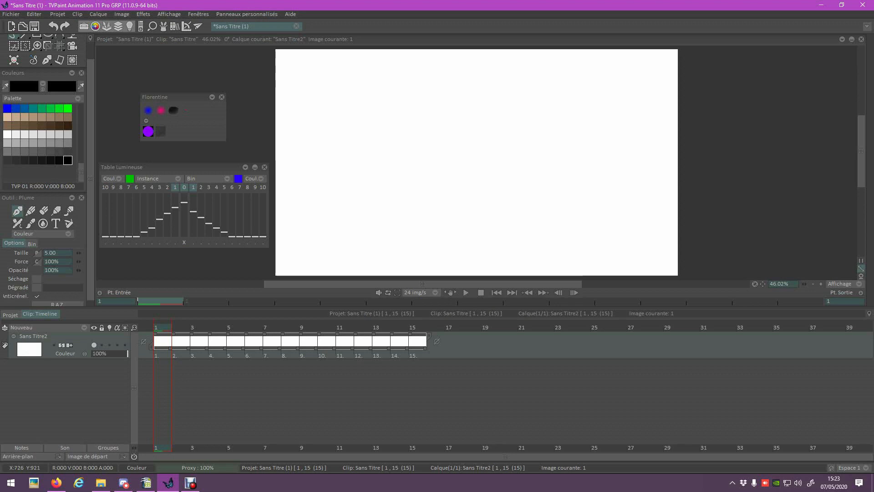
Step: Draw a small circle in the same place on frames 1 and 2, flipping between the frames to compare them
key("Right")
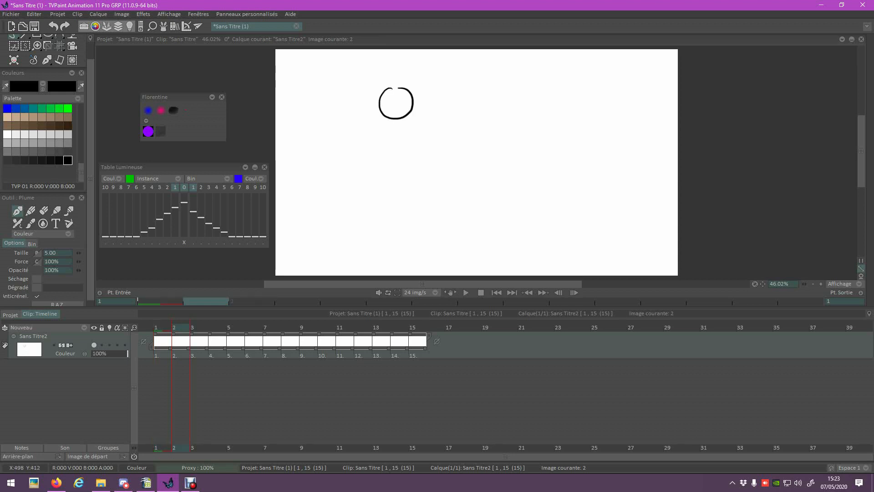
key("Right")
key("Left")
key("Left")
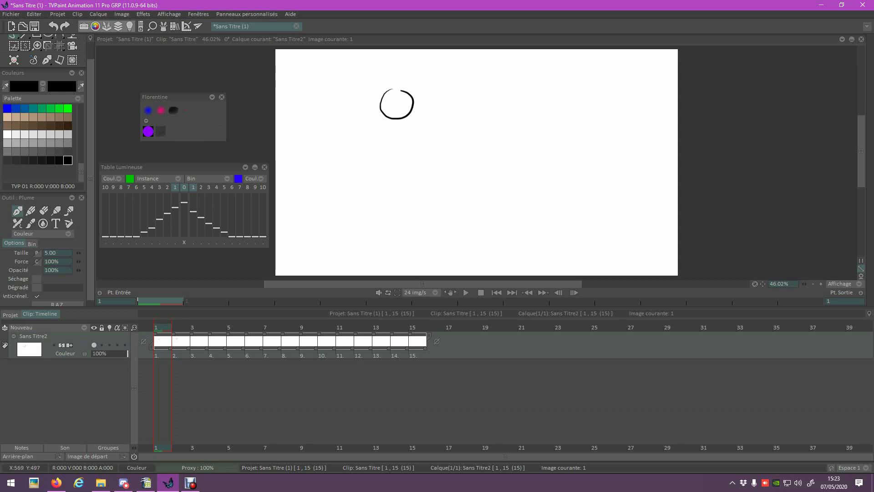
key("Right")
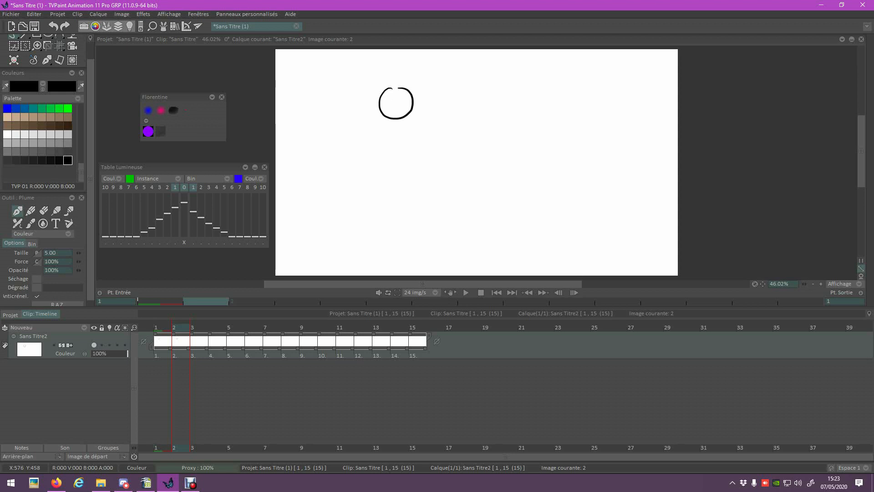
Step: Open the line smoothing settings (Lissage de ligne)
left_click(202, 14)
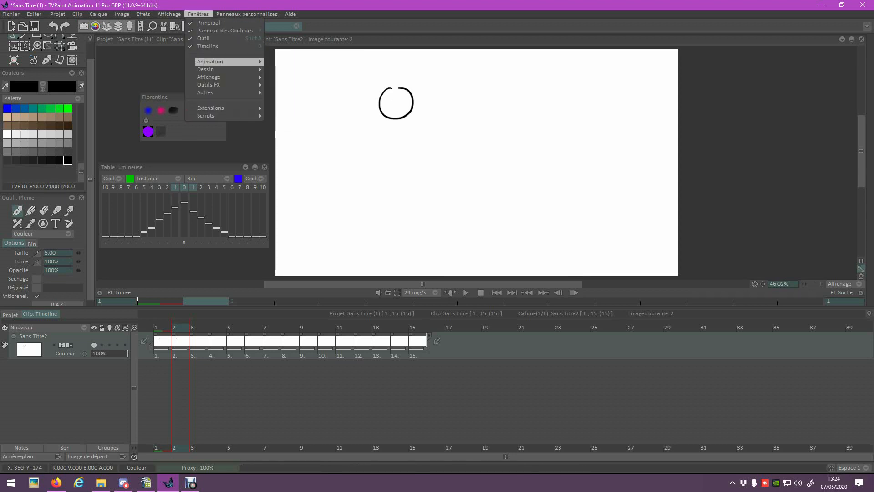
mouse_move(214, 69)
left_click(297, 85)
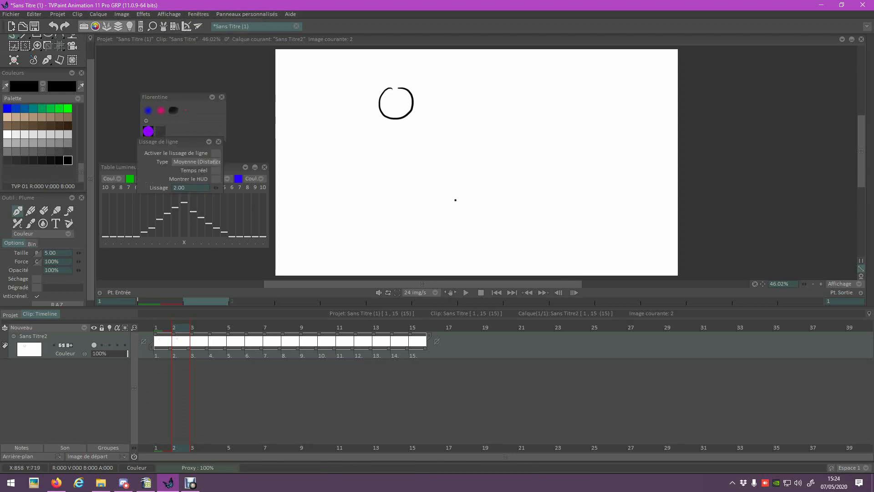
Step: Move the line smoothing settings onto the canvas, set Lissage to 10 and enable line smoothing
left_click_drag(173, 142, 511, 96)
left_click(524, 142)
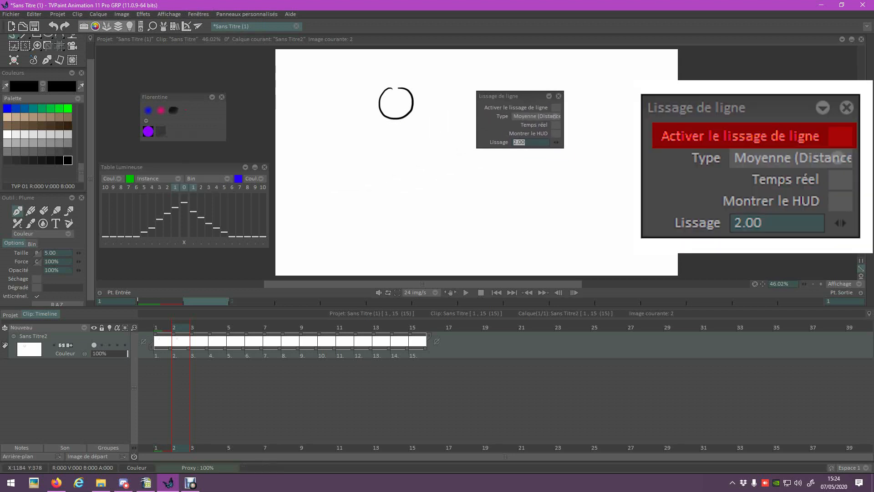
left_click(525, 142)
double_click(527, 142)
type("10")
left_click(556, 107)
Step: Test the smoothing with a circle below the existing one on frame 2, undoing it and drawing it again
mouse_move(375, 150)
left_mouse_down()
mouse_move(397, 177)
mouse_move(382, 148)
left_mouse_up()
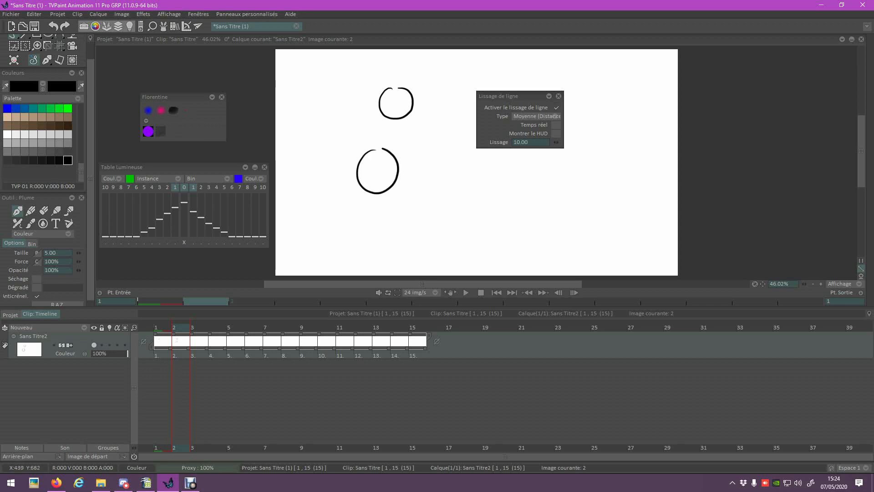
key("ctrl+z")
mouse_move(382, 148)
left_mouse_down()
mouse_move(410, 191)
mouse_move(391, 150)
left_mouse_up()
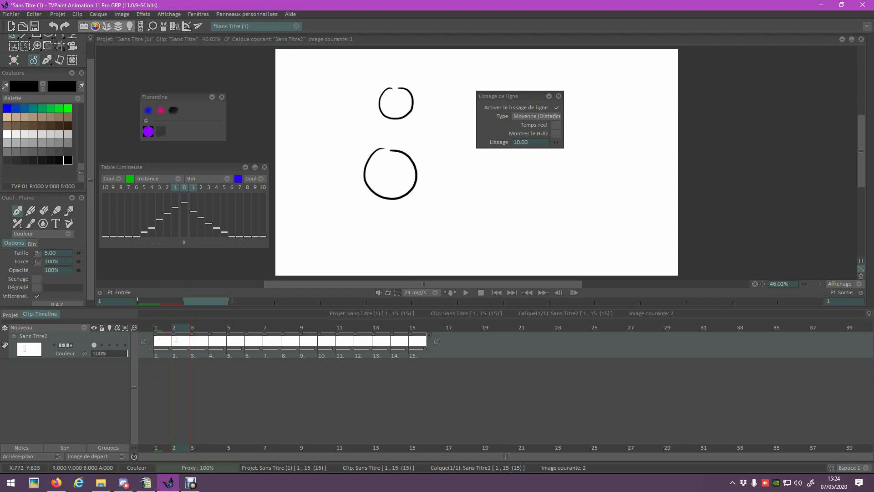
Step: Set the line smoothing Lissage value to 2 and close its settings
left_click(522, 143)
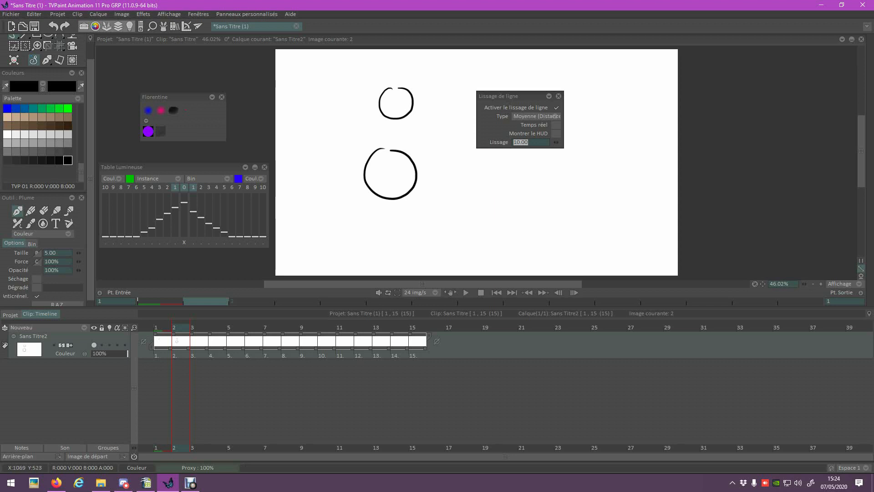
type("2")
left_click_drag(515, 96, 469, 148)
left_click(513, 148)
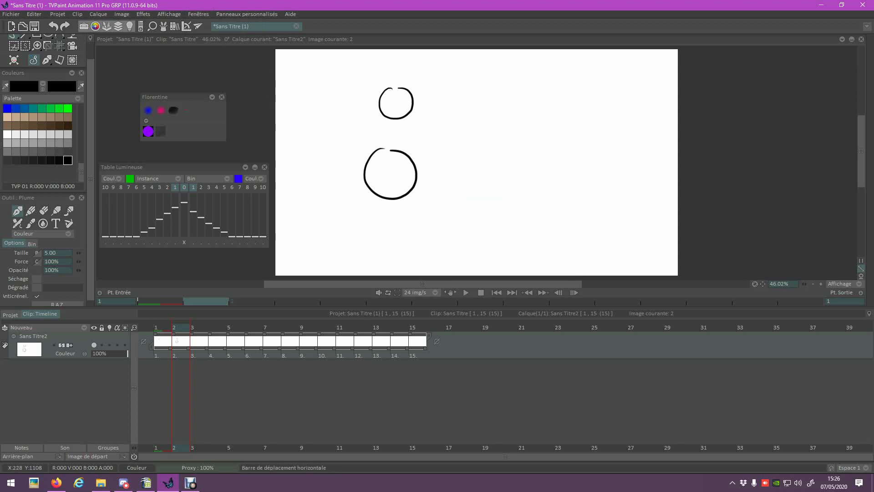
Step: Undo the test circle on frame 2, then draw the falling ball on frames 3 to 5: round, stretched vertically and squashed
key("ctrl+z")
key("Left")
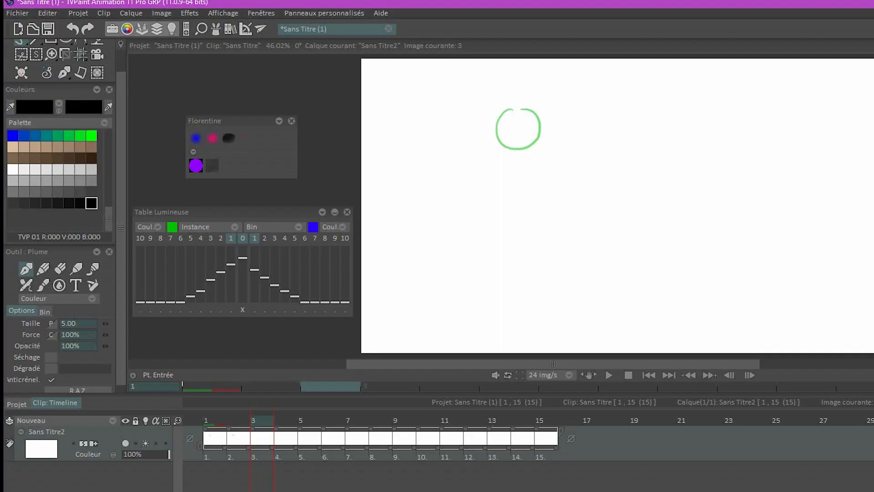
left_click_drag(508, 121, 534, 149)
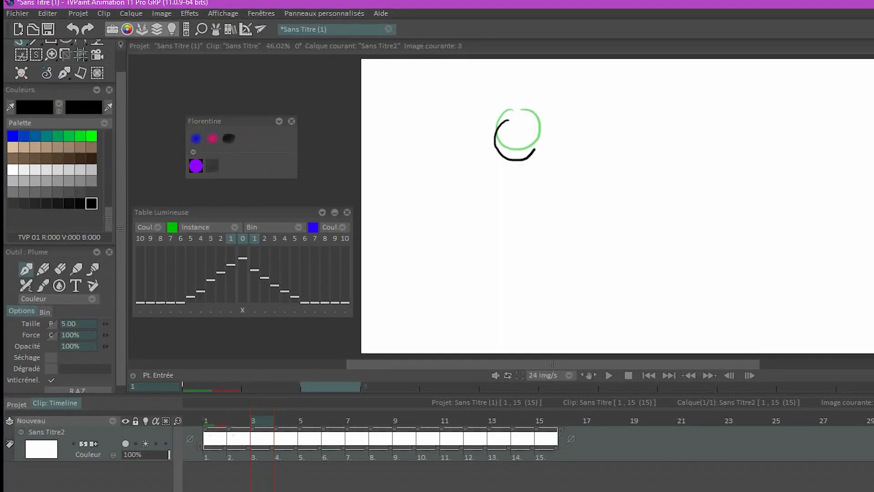
key("Right")
mouse_move(513, 186)
left_mouse_down()
mouse_move(516, 246)
mouse_move(514, 187)
left_mouse_up()
key("Right")
mouse_move(514, 304)
left_mouse_down()
mouse_move(539, 313)
mouse_move(500, 305)
left_mouse_up()
Step: Draw the ball rising back on frames 6 to 9, going from a tall oval to a round circle
key("Right")
left_click_drag(500, 216, 520, 217)
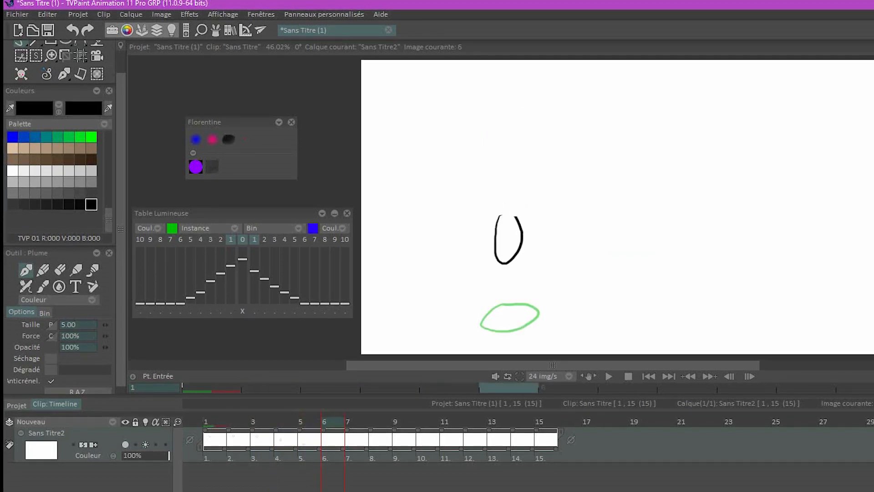
key("Right")
mouse_move(514, 132)
left_mouse_down()
mouse_move(496, 137)
mouse_move(501, 106)
left_mouse_up()
key("Right")
key("Right")
Step: Flip back through the drawn frames to frame 2 to check the bounce
key("Left")
key("Left")
key("Left")
key("Left")
key("Left")
key("Left")
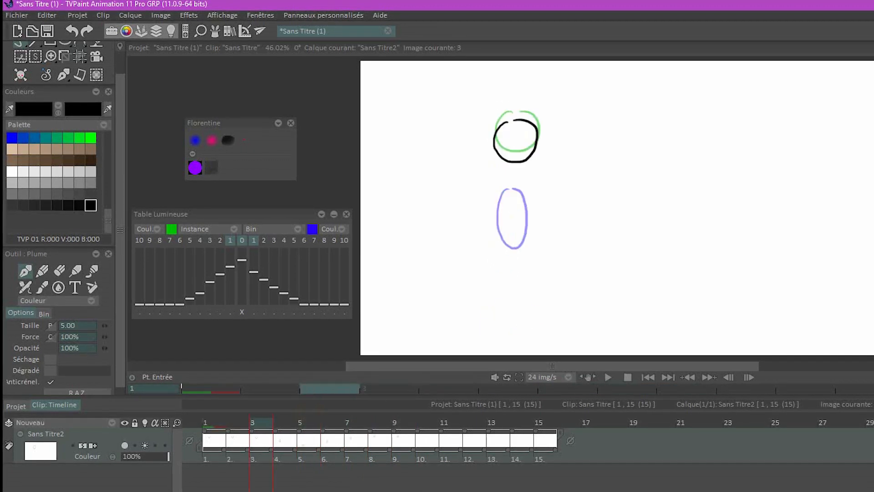
key("Left")
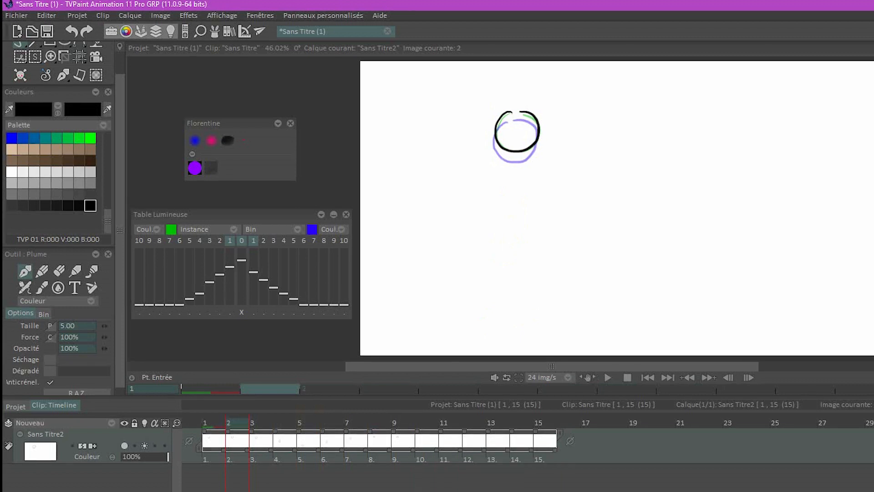
Step: Delete the unused frames 10 to 15 from the layer
left_click_drag(427, 440, 544, 441)
right_click(539, 441)
mouse_move(680, 414)
mouse_move(664, 394)
left_click(715, 394)
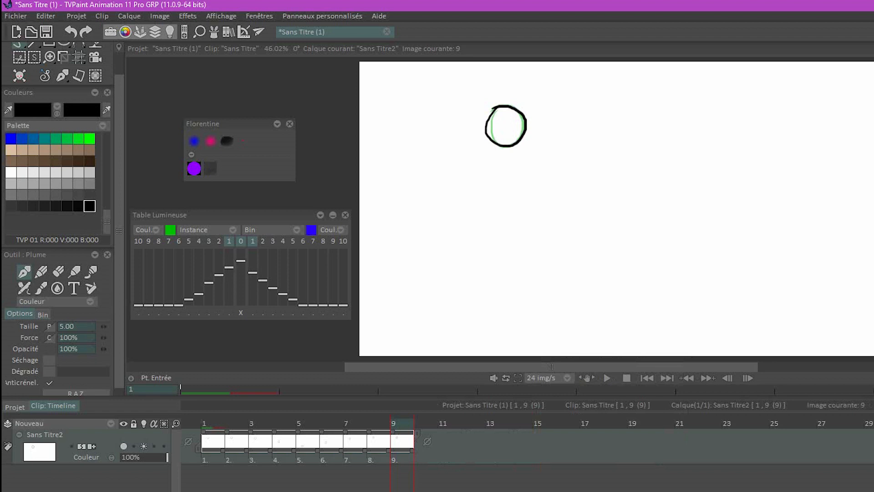
Step: Select the layer's nine images from the first frame and set their exposure to 2
key("Home")
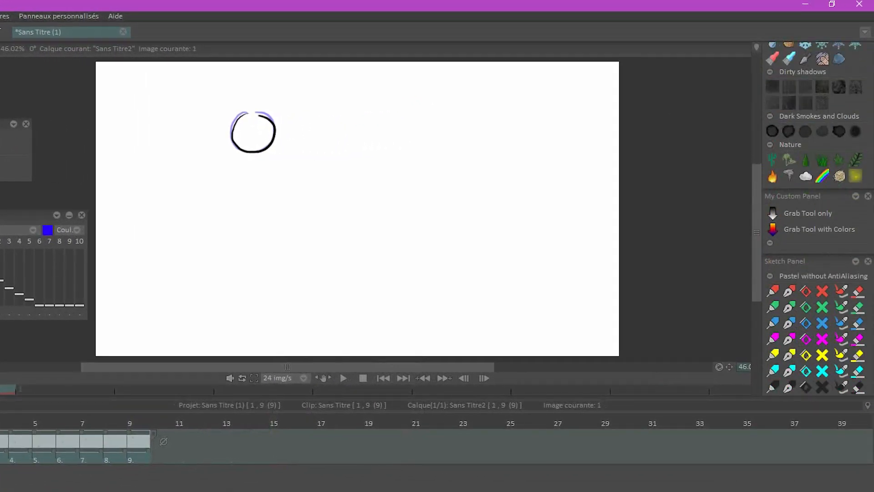
scroll(789, 339, "down", 8)
left_click(789, 338)
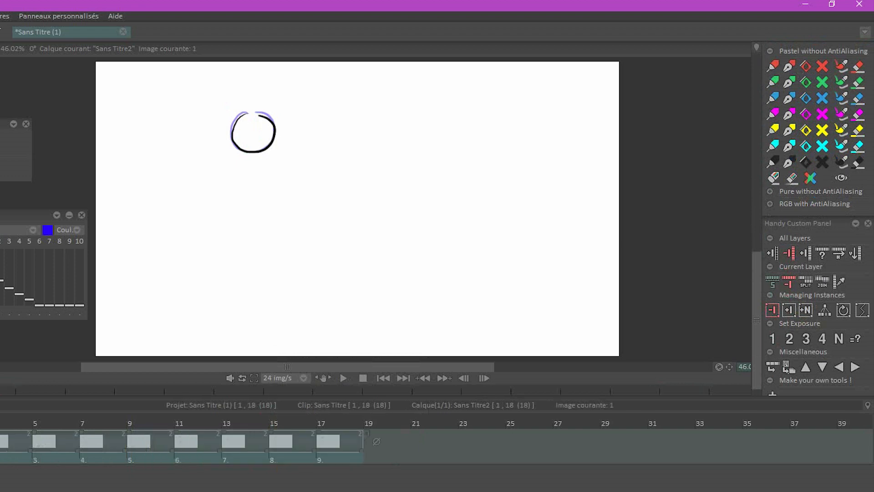
Step: Play the bouncing ball animation to check its timing and drawing positions
key("Return")
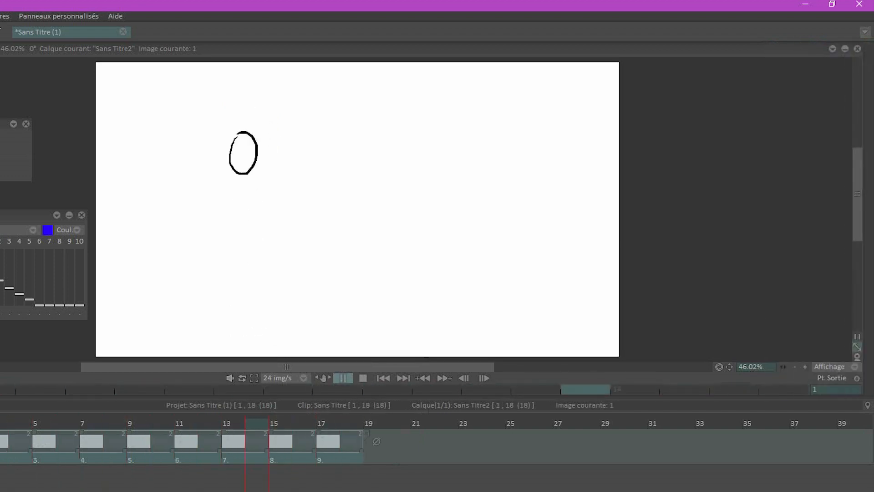
key("Return")
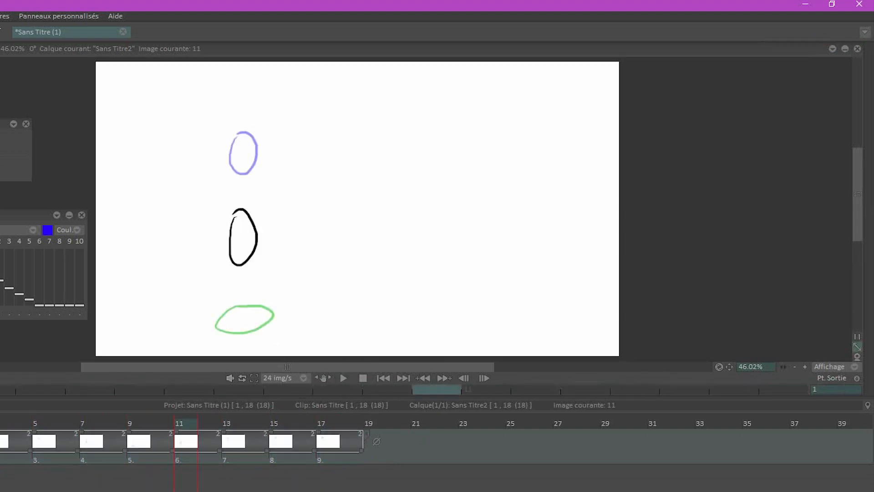
key("Return")
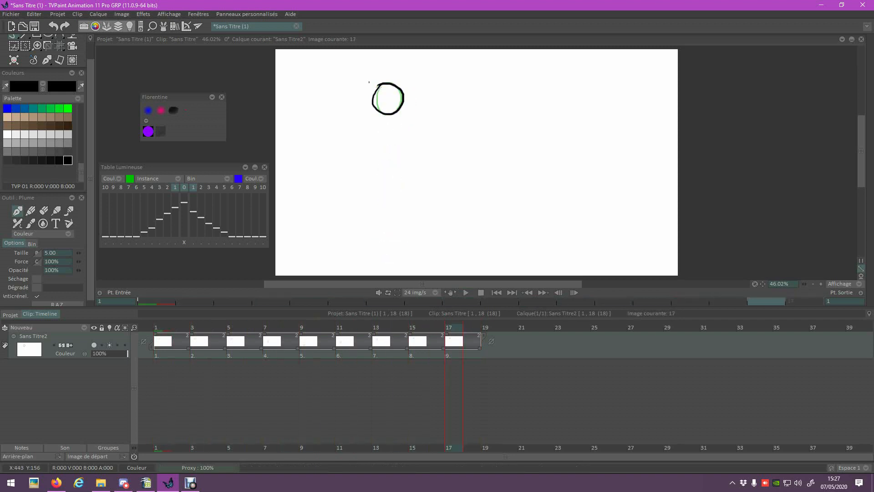
Step: Show the Panorama tool among the transformation tools, then switch to the Transformer tool
left_click_drag(90, 81, 91, 62)
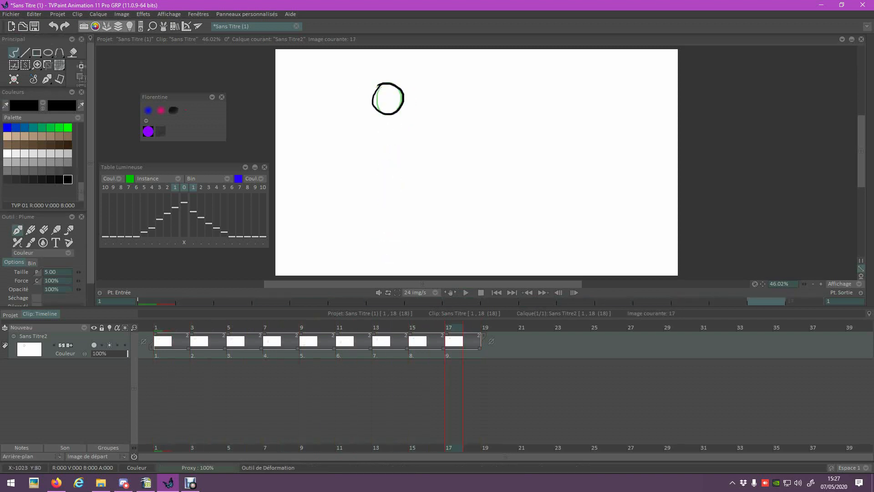
left_click(60, 66)
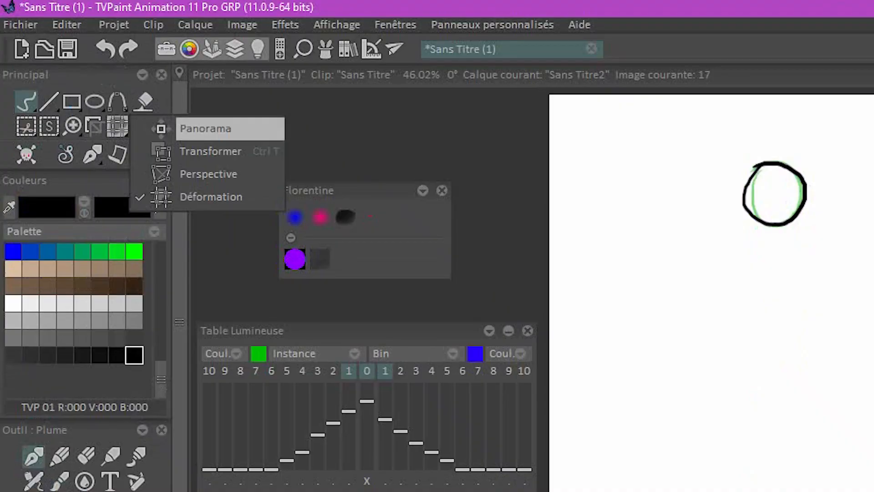
left_click(230, 129)
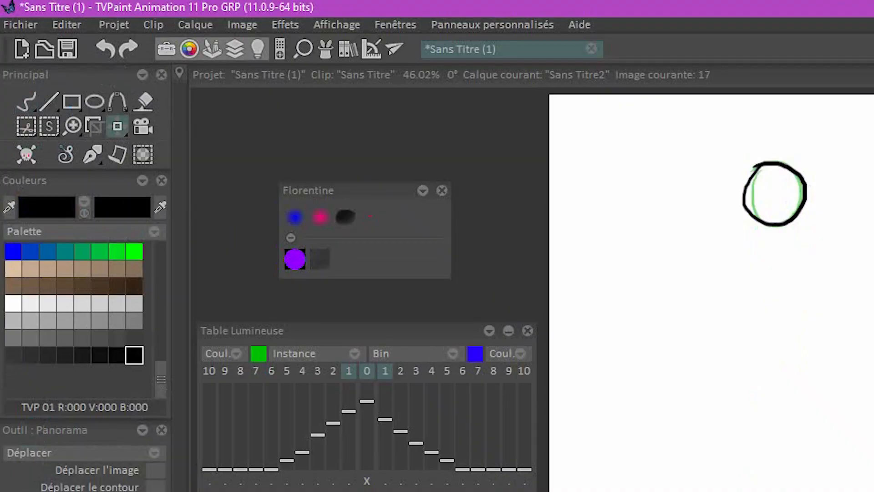
left_click(117, 127)
left_click(117, 127)
left_click(119, 128)
left_click(211, 151)
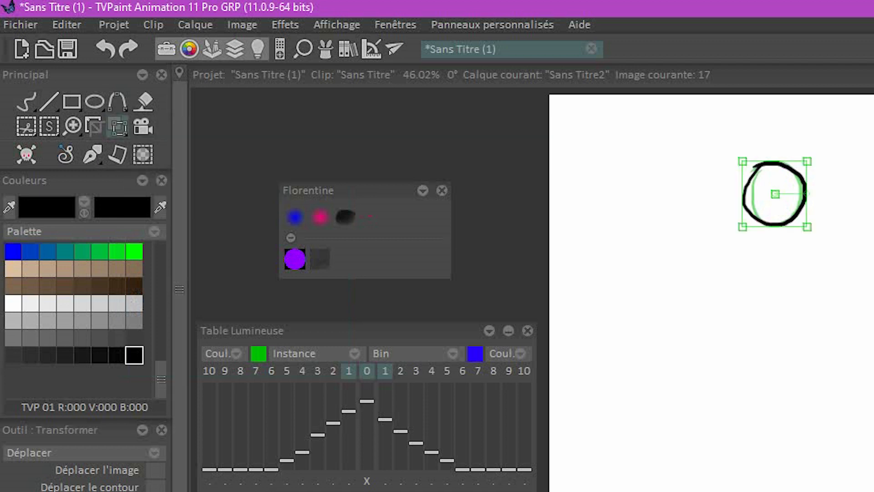
Step: Move the circle on frame 17 slightly to the right, apply the transformation and flip between the neighbouring frames
left_click_drag(782, 193, 790, 193)
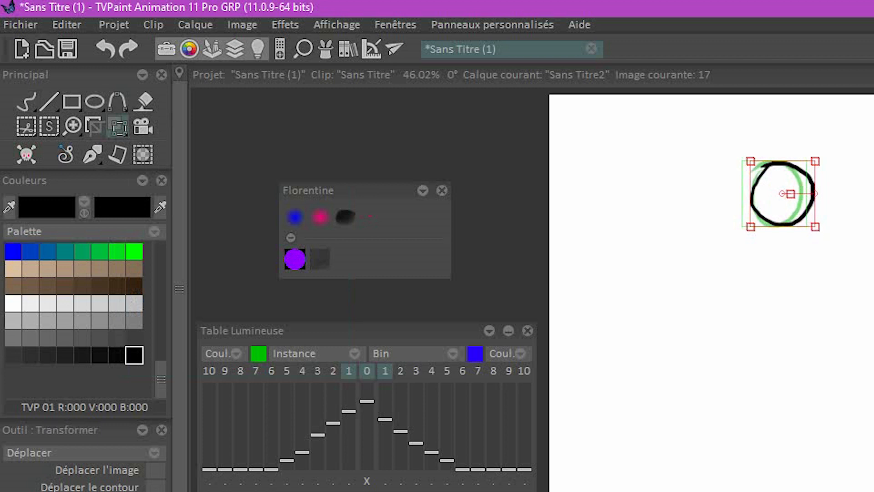
key("Return")
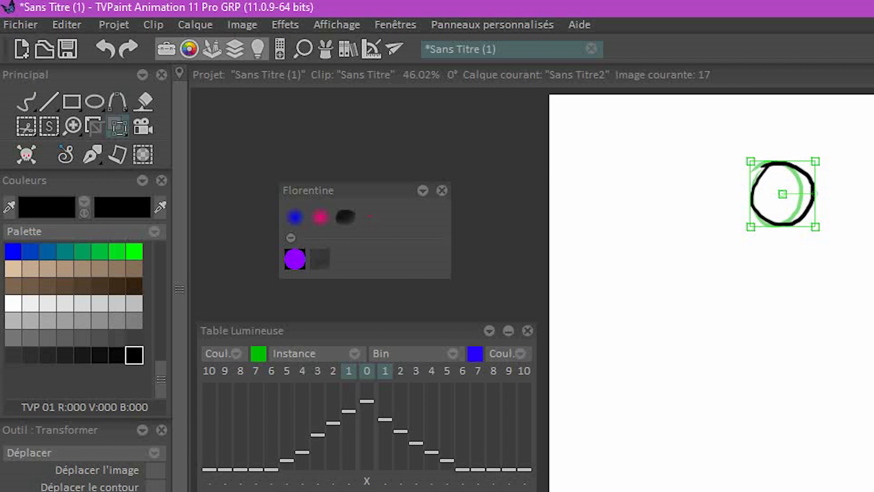
key("Right")
key("Left")
key("Right")
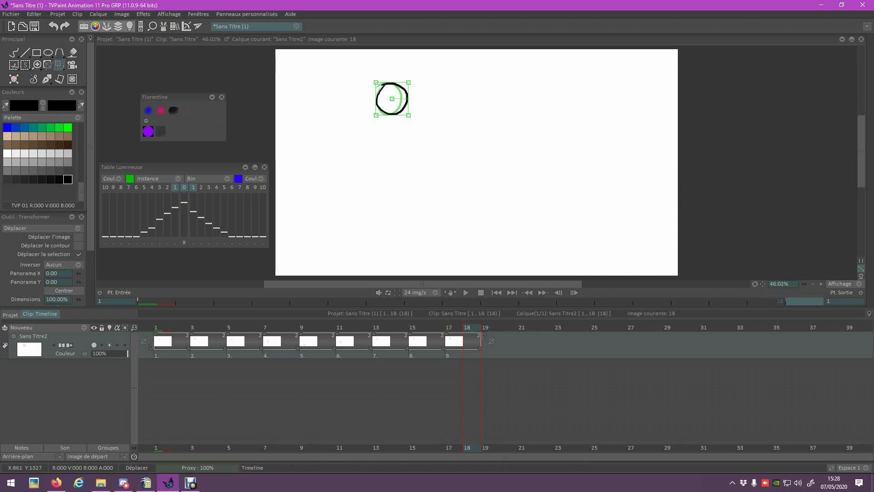
Step: Move the oval on frame 15 by about 17 horizontally and 4 vertically, and apply the transformation
key("Left")
key("Left")
key("Left")
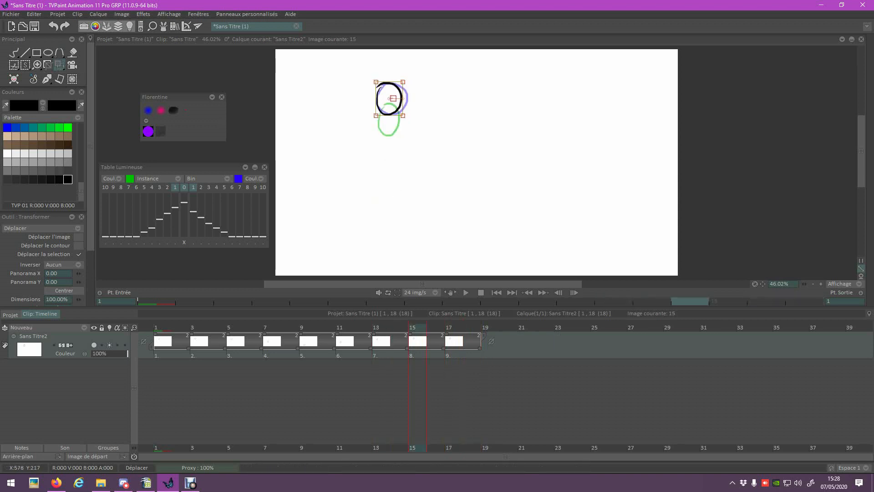
left_click_drag(394, 98, 397, 99)
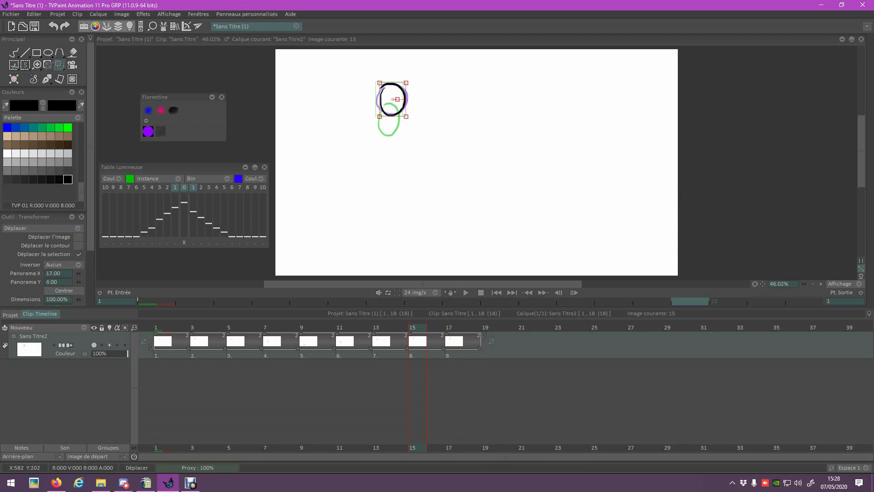
key("Return")
Step: Scrub the animation, then shift the drawings on frames 17 and 15 further right to align with the first circle
left_click_drag(446, 328, 163, 327)
left_click(451, 327)
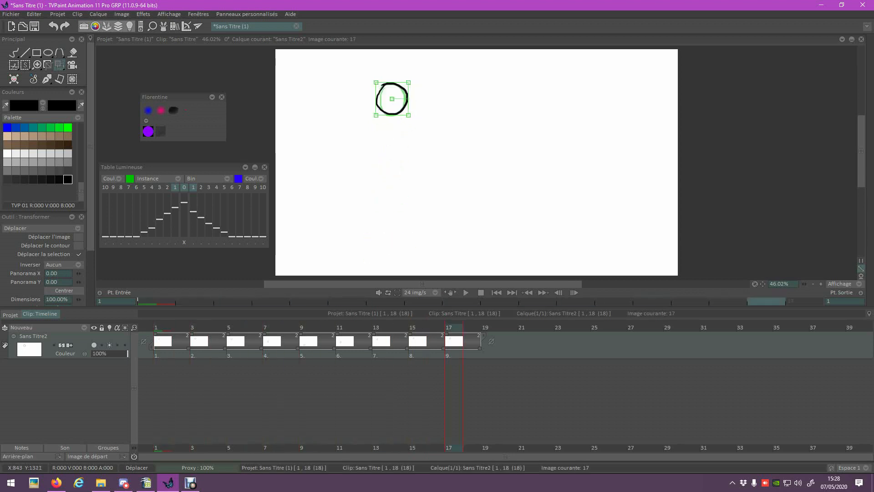
left_click_drag(375, 94, 404, 93)
key("Return")
left_click(415, 327)
key("Return")
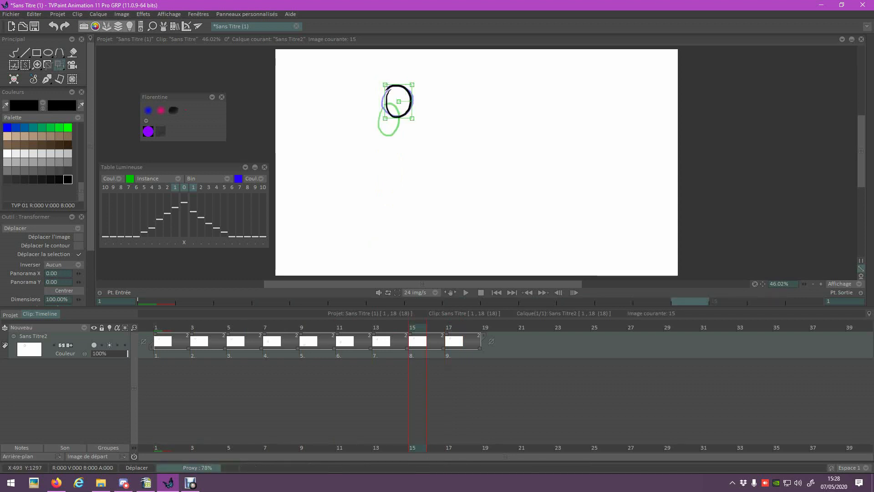
Step: Shift the ovals on frames 13 and 11 slightly to the right, applying each move
left_click(376, 327)
left_click_drag(398, 114, 406, 113)
key("Return")
left_click(339, 327)
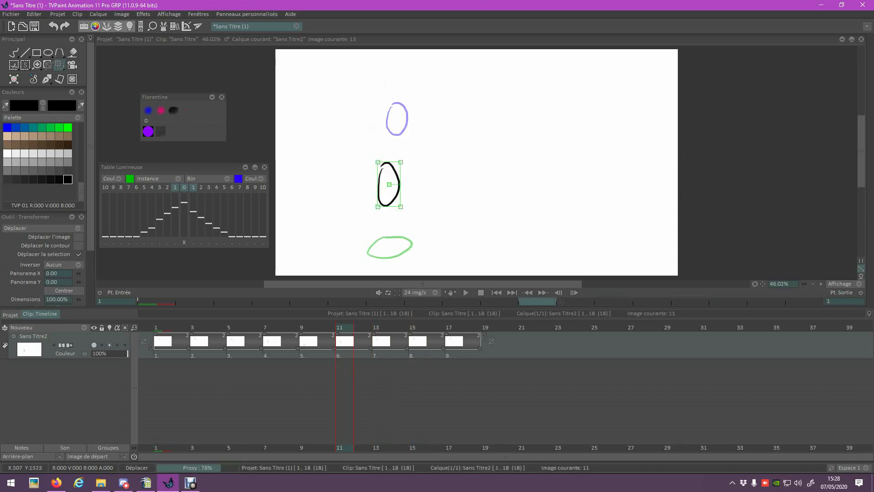
left_click_drag(389, 191, 395, 191)
key("Return")
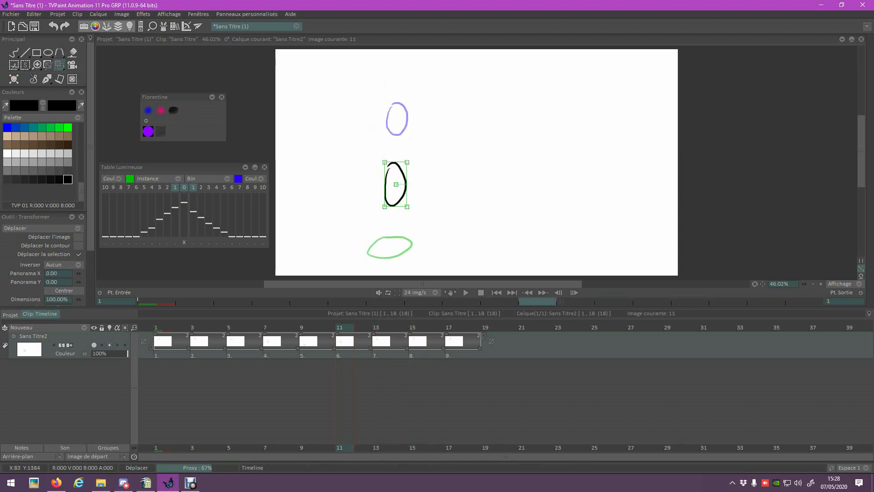
Step: Shift the squashed oval on frame 9 slightly to the right and apply the move
left_click(303, 338)
left_click_drag(390, 247, 395, 248)
key("Return")
Step: Scrub back to frame 1 and play the adjusted bounce animation
left_click_drag(275, 329, 158, 328)
key("Return")
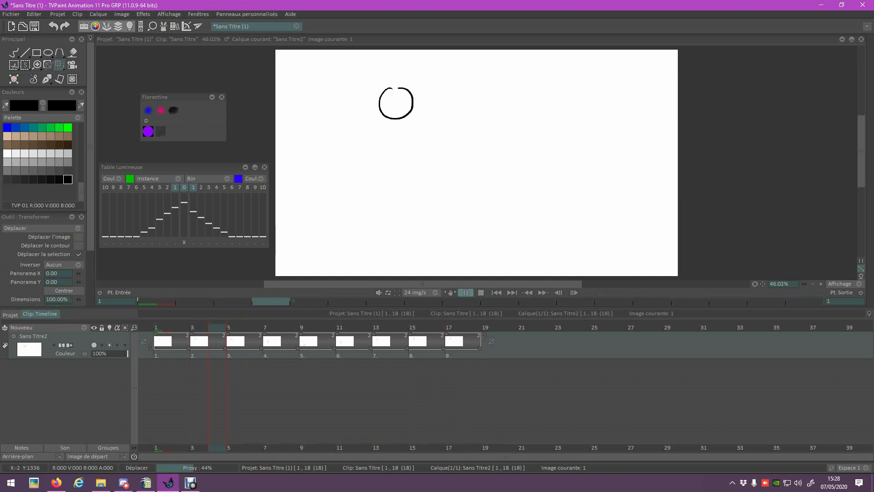
key("Return")
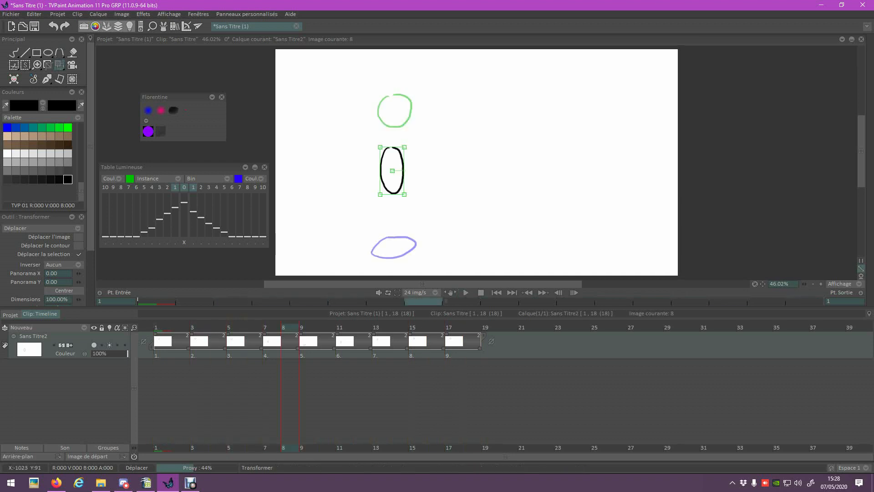
Step: Try enlarging the oval on frame 8 to about 361% with the Transform tool, then reset the transformation
left_click(61, 68)
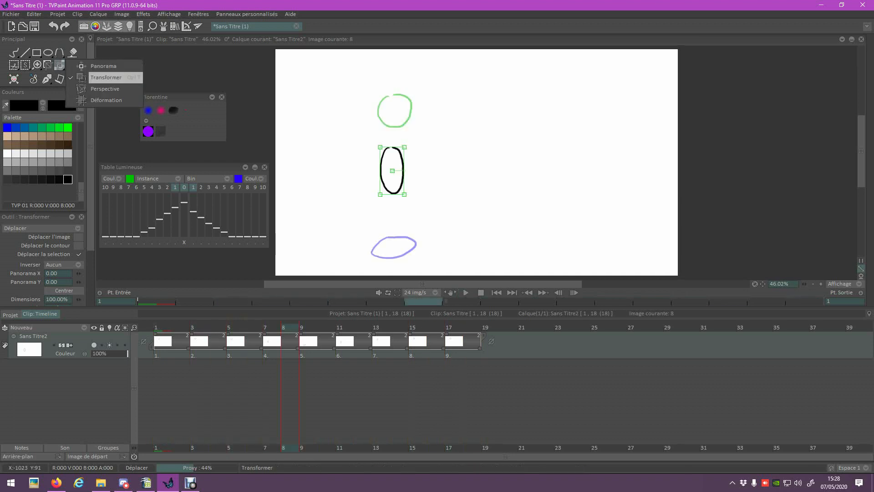
left_click(106, 78)
left_click_drag(399, 155, 464, 119)
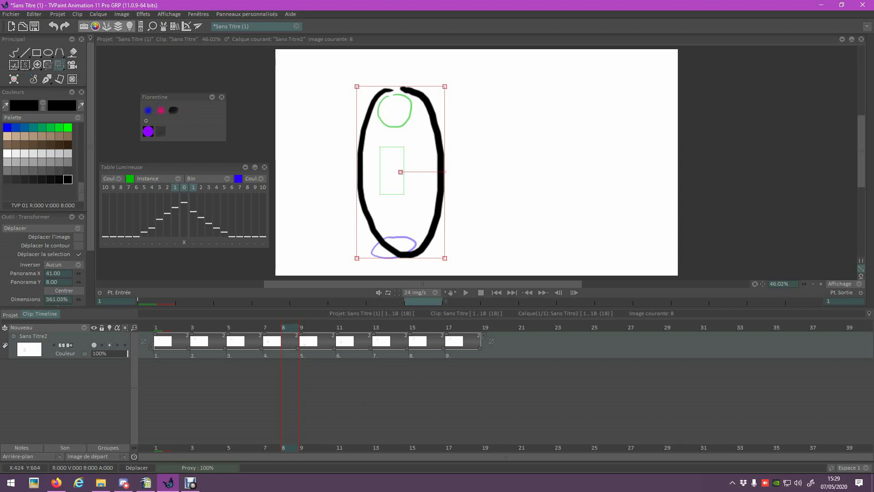
mouse_move(89, 239)
left_mouse_down()
mouse_move(90, 294)
mouse_move(88, 239)
left_mouse_up()
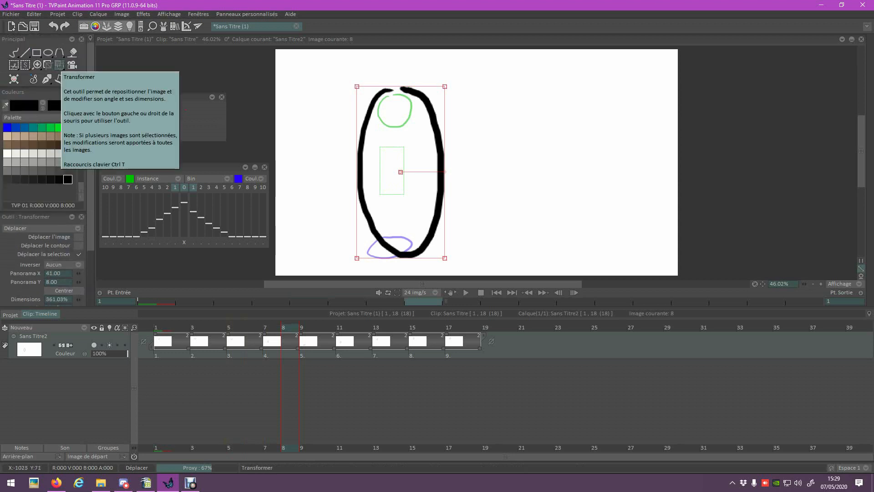
left_click_drag(91, 150, 90, 205)
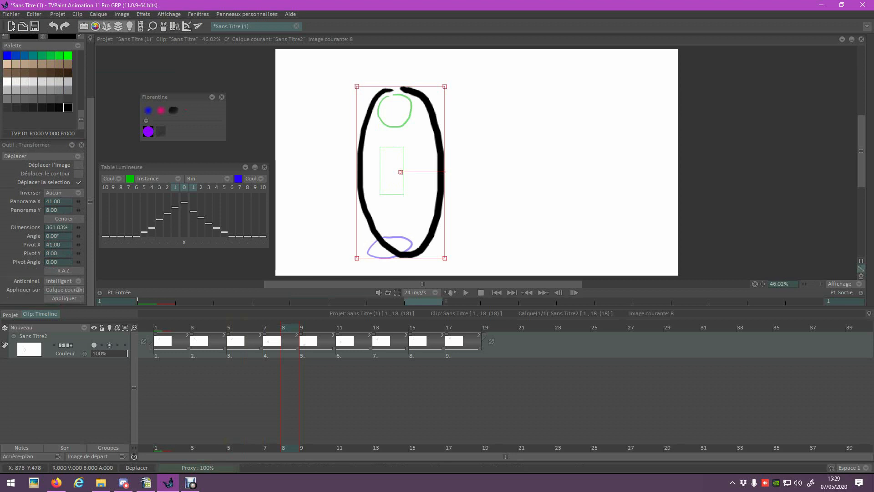
scroll(60, 66, "up", 3)
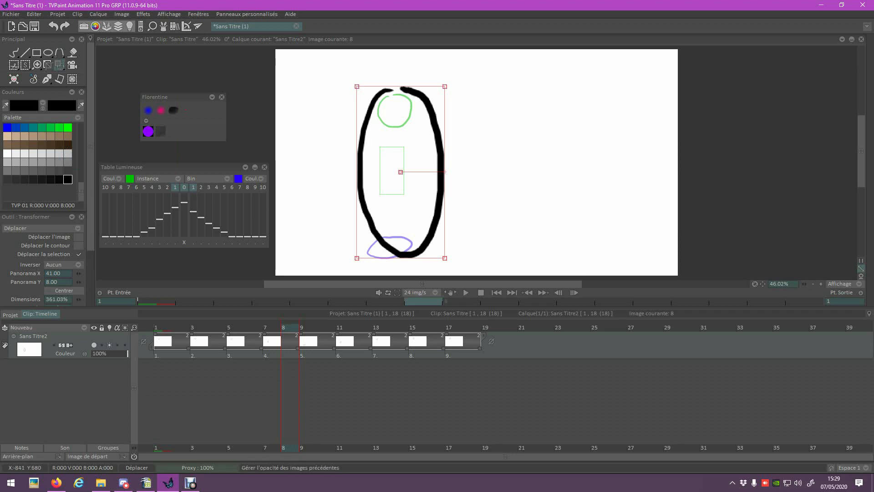
scroll(88, 193, "down", 2)
scroll(91, 199, "down", 2)
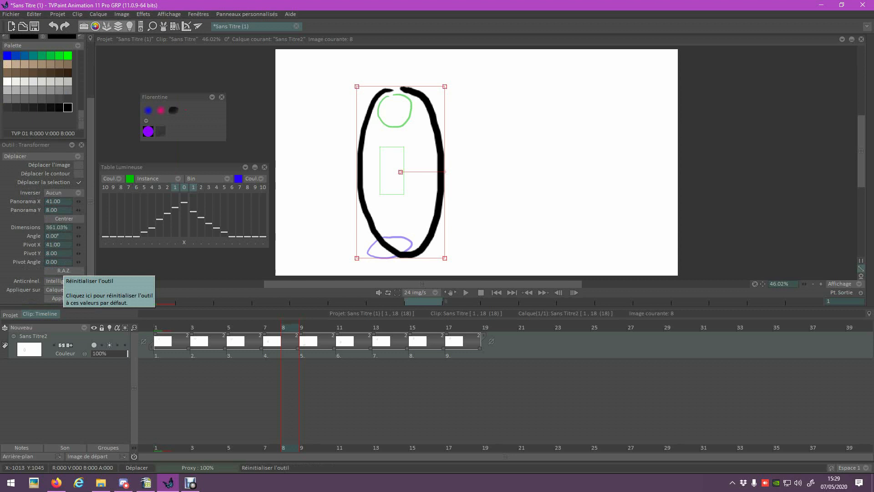
left_click(64, 271)
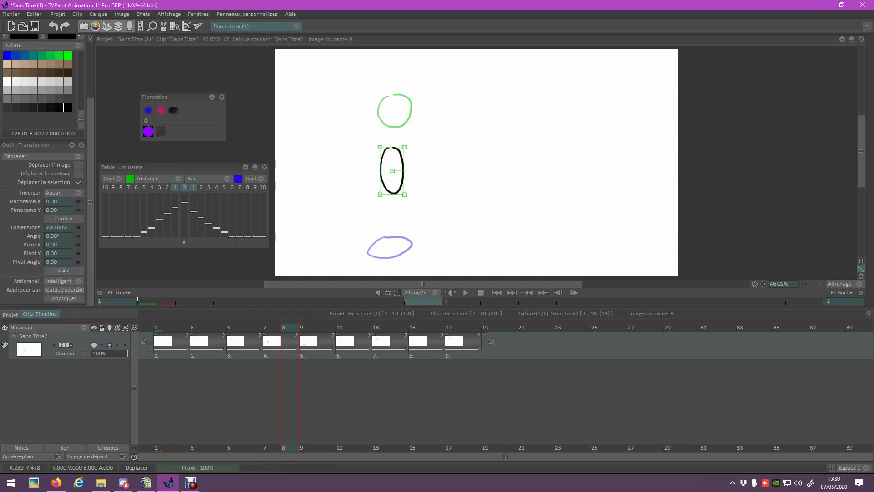
Step: Shift the circles on frames 17 and 15 slightly to the right with the Transform tool, applying each move
left_click_drag(253, 328, 454, 327)
left_click(160, 327)
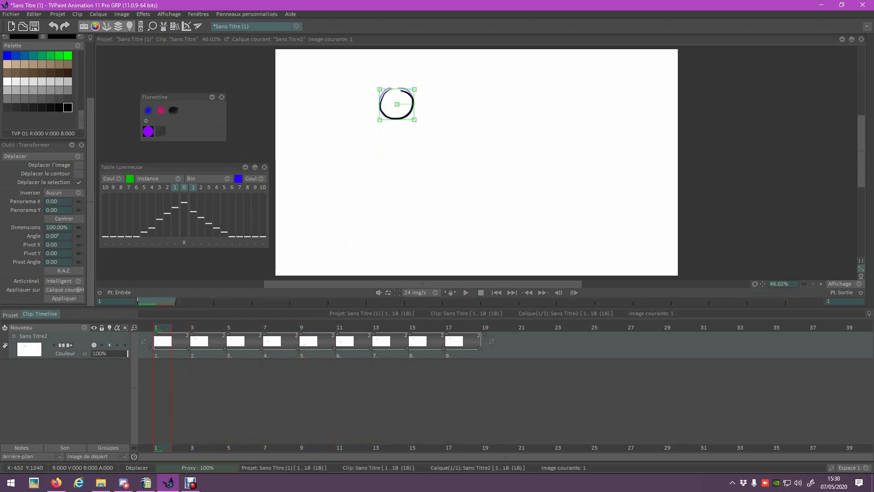
left_click(452, 326)
left_click_drag(398, 106, 401, 106)
key("Return")
key("Left")
key("Left")
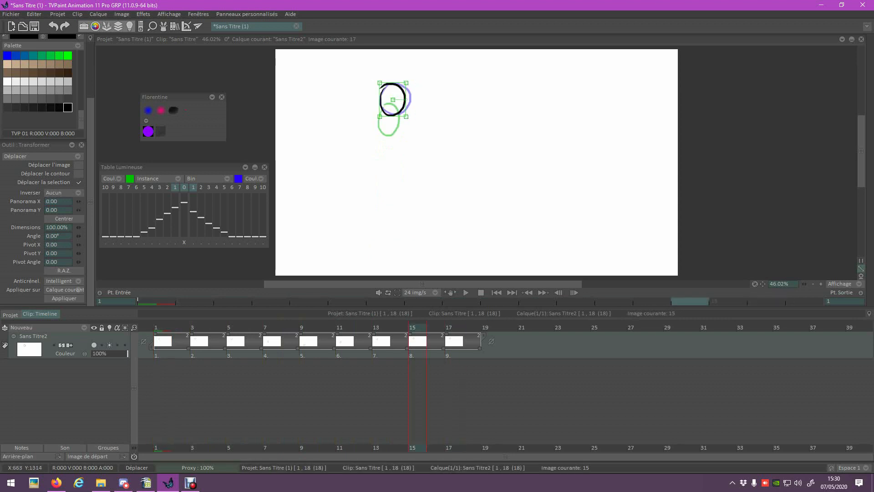
left_click_drag(396, 92, 399, 93)
key("Return")
Step: Shift the ovals on frames 13 and 11 slightly to the right, apply each move, and play the animation
key("Left")
key("Left")
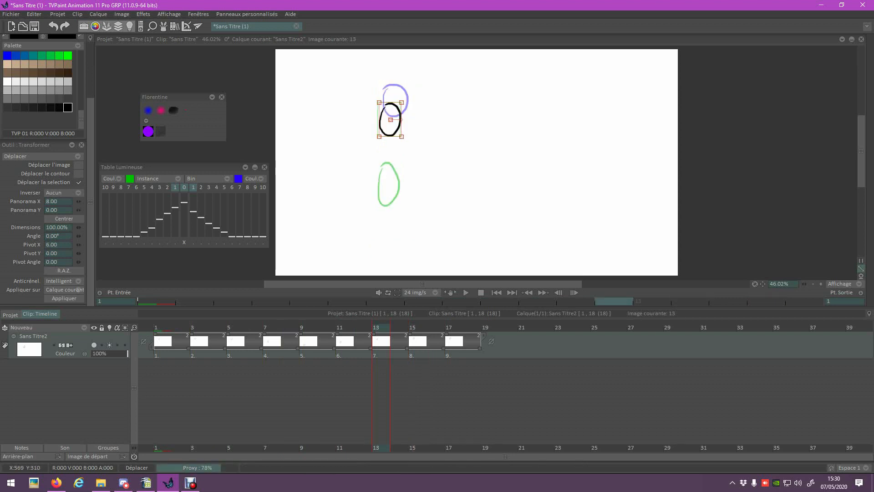
key("Return")
key("Left")
key("Left")
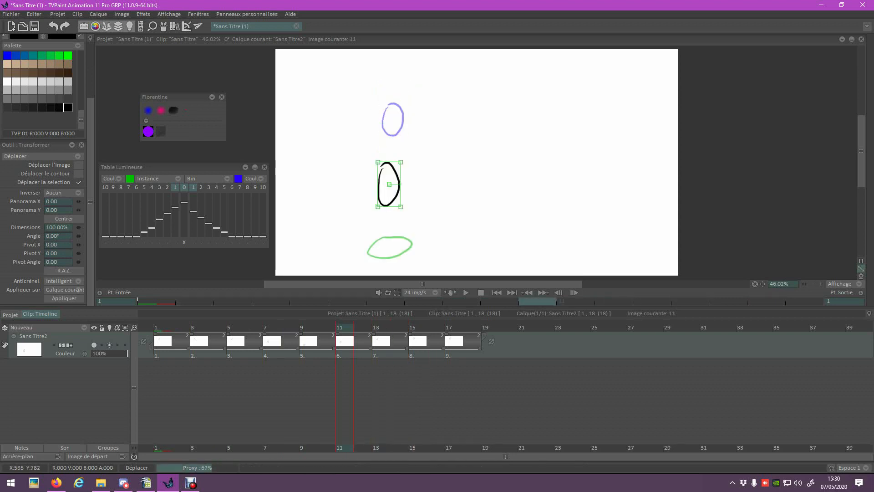
left_click_drag(391, 175, 394, 175)
key("Return")
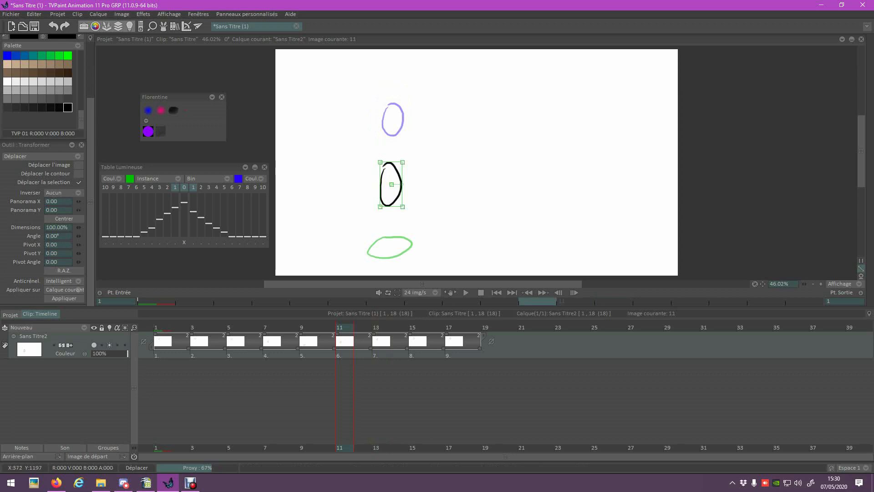
key("space")
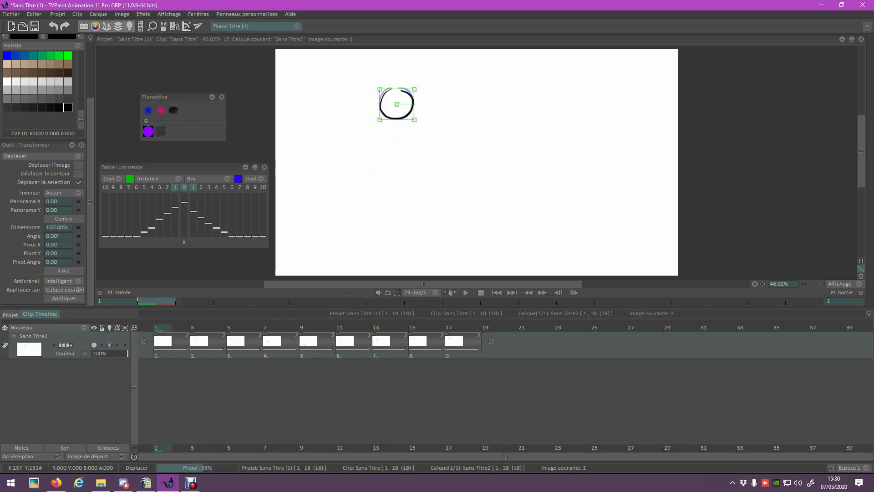
key("space")
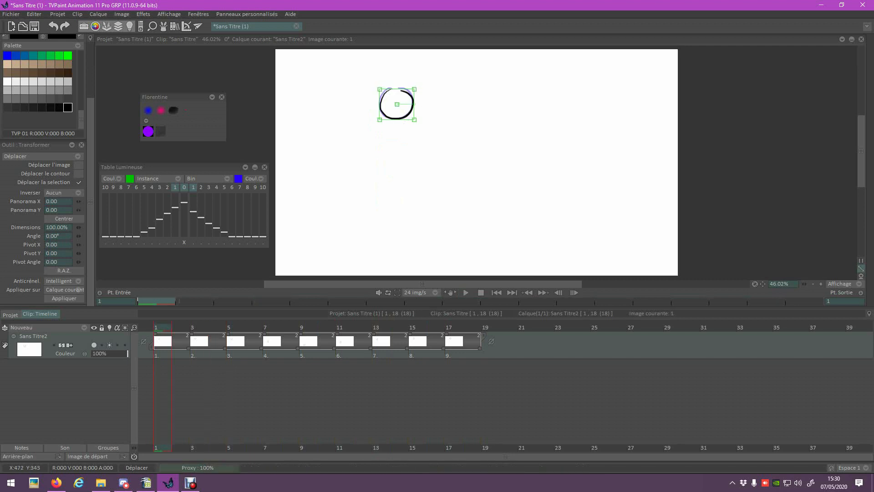
Step: Try distorting the circle on frame 1 with the Perspective tool by pulling one of its corners
left_click_drag(90, 168, 90, 112)
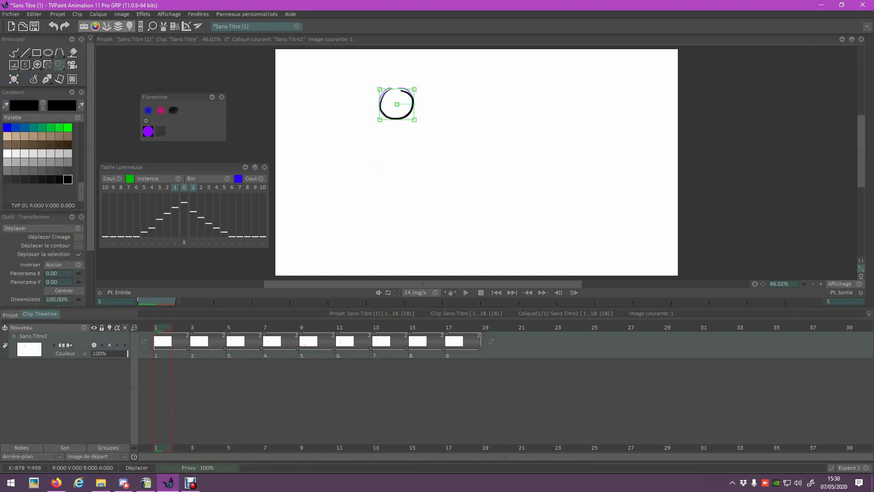
left_click(59, 66)
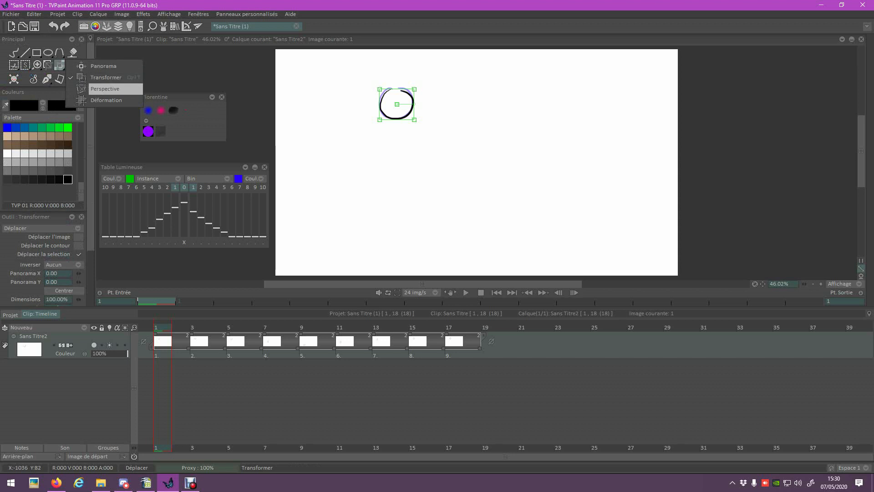
left_click(104, 89)
mouse_move(412, 120)
left_mouse_down()
mouse_move(379, 177)
mouse_move(445, 123)
mouse_move(411, 141)
mouse_move(378, 137)
mouse_move(410, 113)
mouse_move(421, 130)
left_mouse_up()
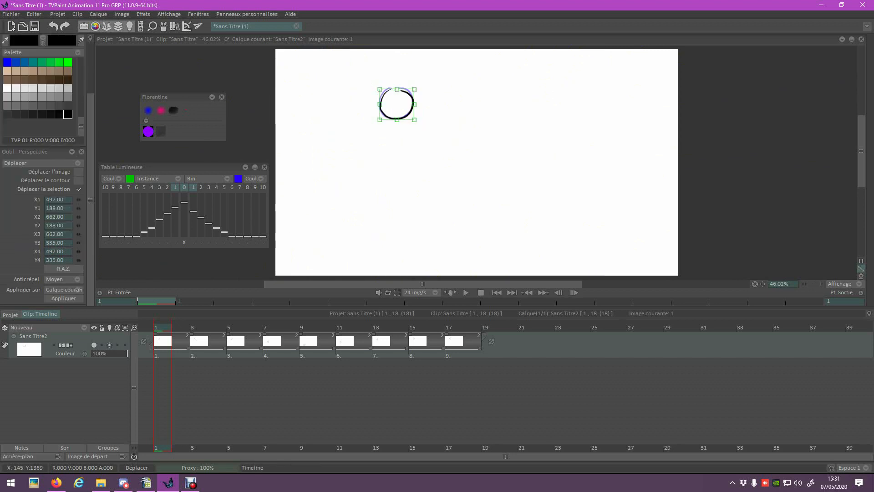
Step: Try warping the oval on frame 11 with the Deformation tool, then reset the deformation
left_click_drag(241, 328, 346, 328)
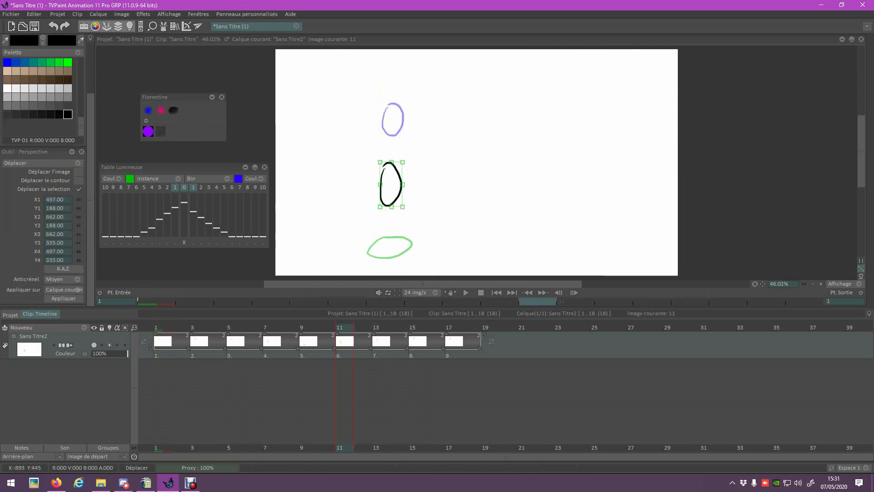
scroll(53, 91, "up", 3)
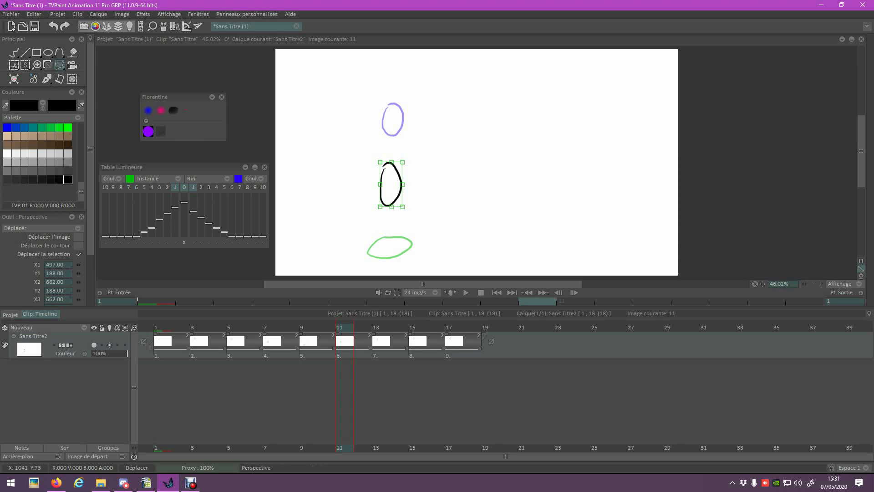
left_click(60, 64)
key("Down")
key("Down")
key("Down")
key("Down")
key("Down")
key("Down")
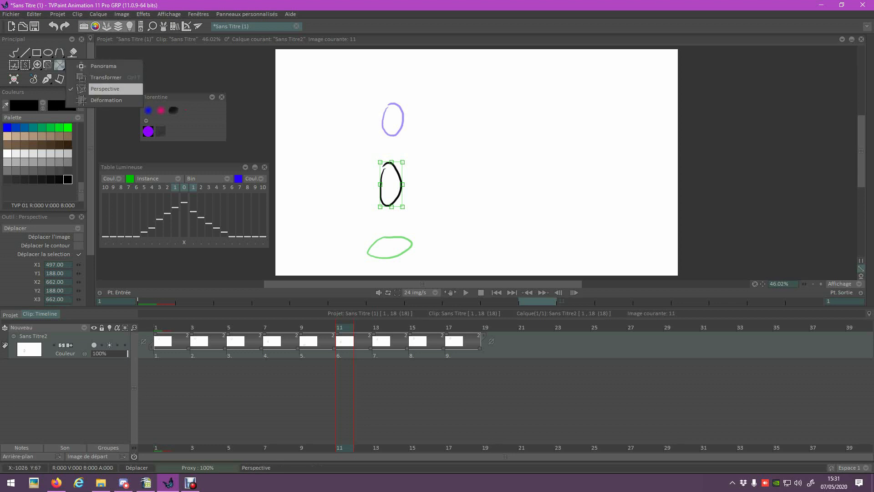
key("Return")
mouse_move(393, 204)
left_mouse_down()
mouse_move(429, 175)
mouse_move(408, 142)
mouse_move(350, 186)
mouse_move(384, 191)
mouse_move(402, 165)
left_mouse_up()
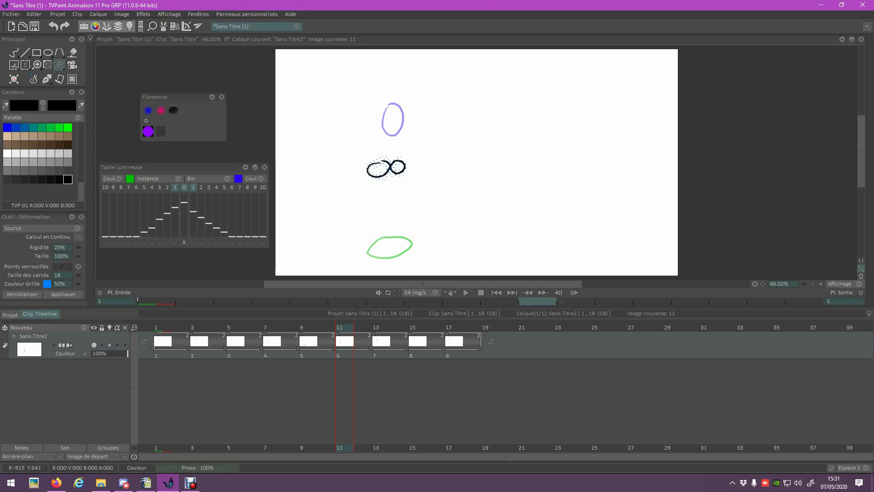
left_click(22, 294)
Step: Select the drawings from frame 9 to frame 18 and move them together about 189 px right with the Transform tool, applying the move
left_click(59, 64)
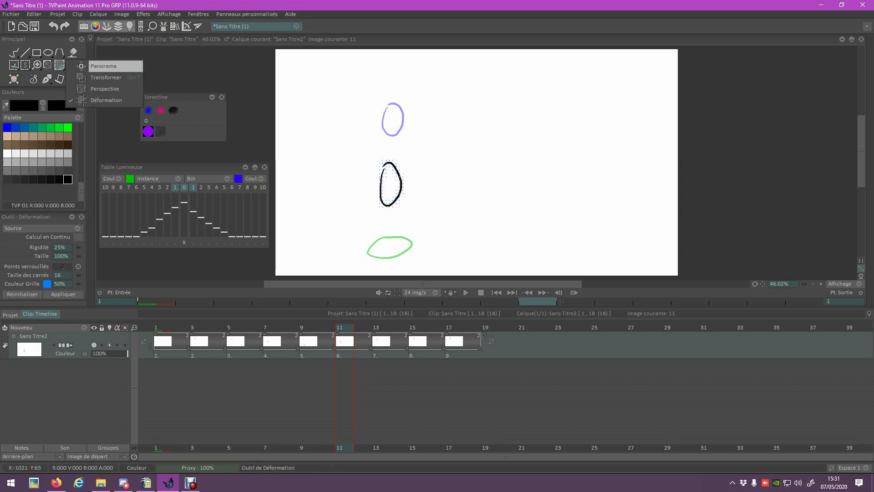
left_click(103, 66)
key("Right")
left_click_drag(363, 326, 472, 351)
left_click(308, 350)
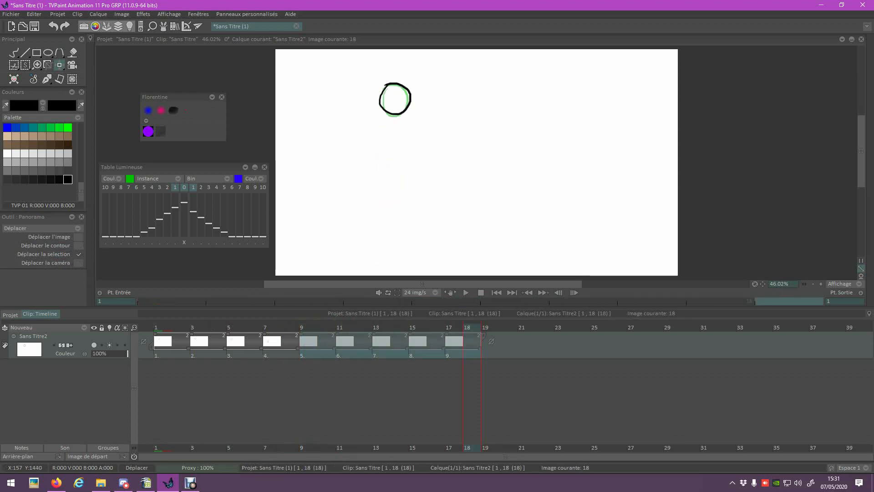
left_click(60, 65)
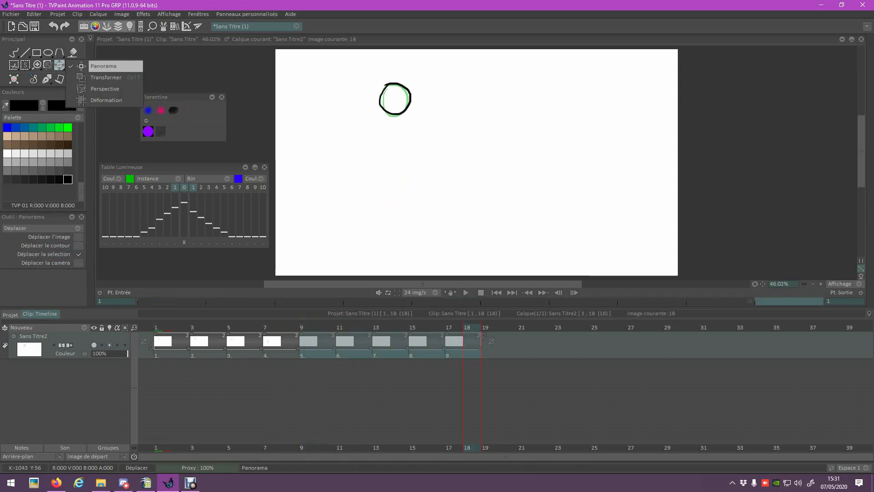
left_click(109, 78)
left_click_drag(390, 92, 430, 93)
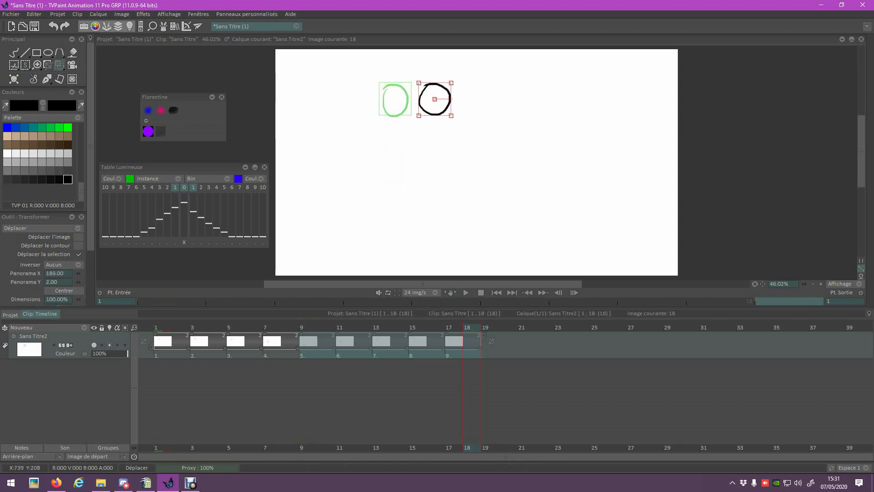
key("Return")
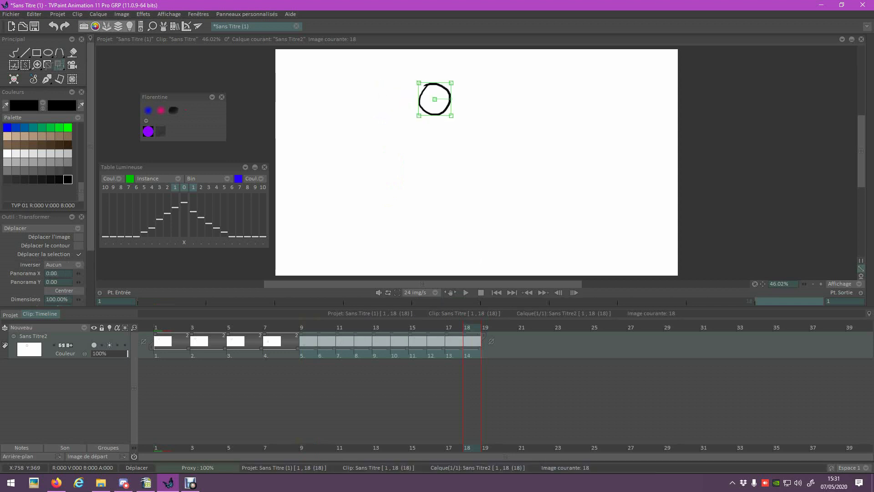
Step: Check the moved drawings on frames 9 and 10, then undo the group move
left_click(311, 326)
mouse_move(312, 326)
left_mouse_down()
mouse_move(490, 326)
mouse_move(308, 326)
left_mouse_up()
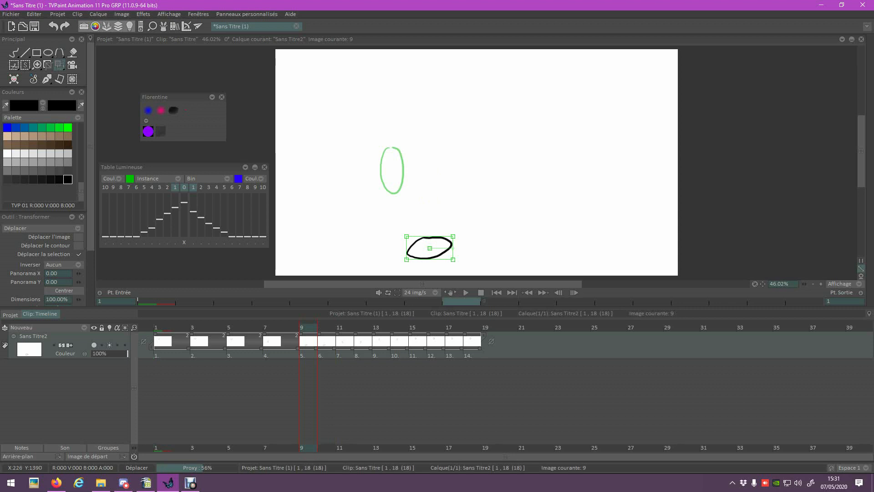
key("Right")
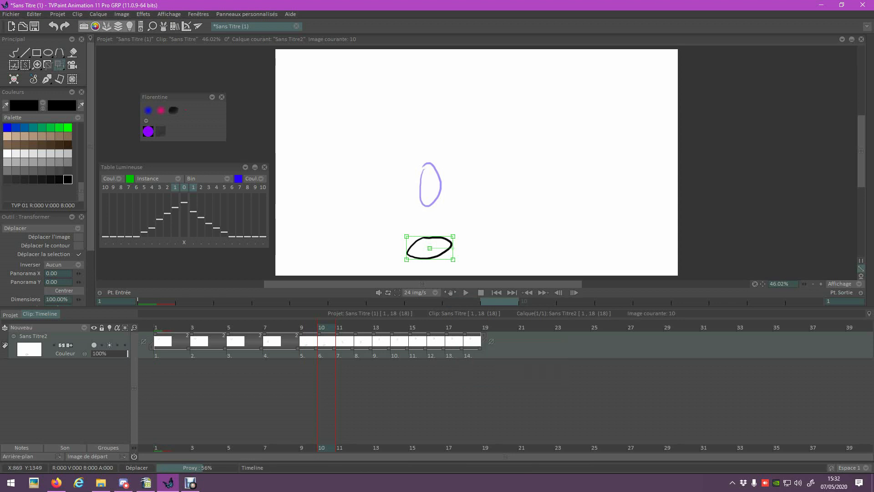
key("ctrl+z")
key("ctrl+z")
key("ctrl+z")
key("ctrl+z")
key("ctrl+z")
Step: Return to frame 1 and play the bounce animation, then stop the playback
mouse_move(321, 325)
left_mouse_down()
mouse_move(272, 327)
mouse_move(436, 328)
mouse_move(203, 332)
mouse_move(131, 364)
left_mouse_up()
key("Return")
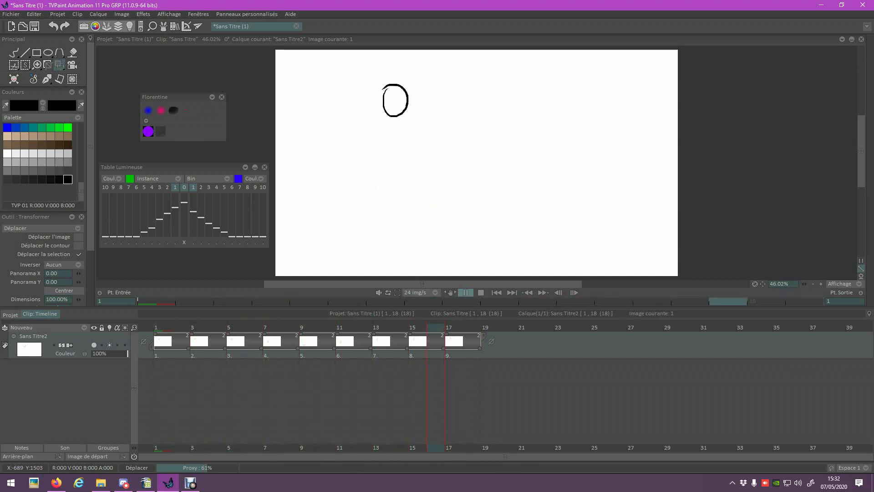
key("Return")
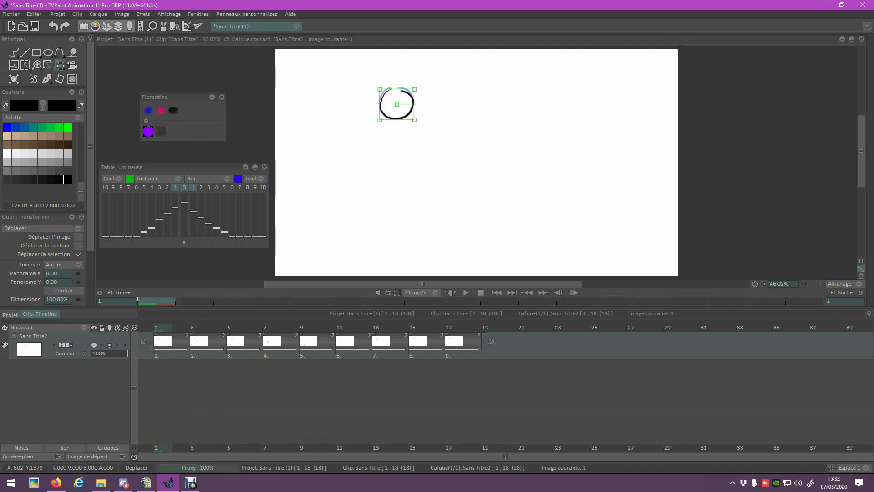
Step: Add a new animation layer above the ball layer and look at the other layer types available
right_click(99, 366)
left_click(104, 371)
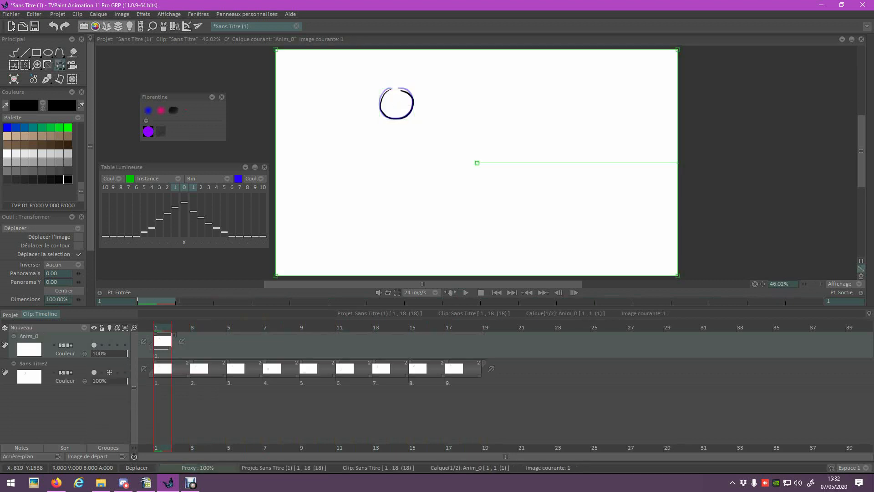
right_click(107, 405)
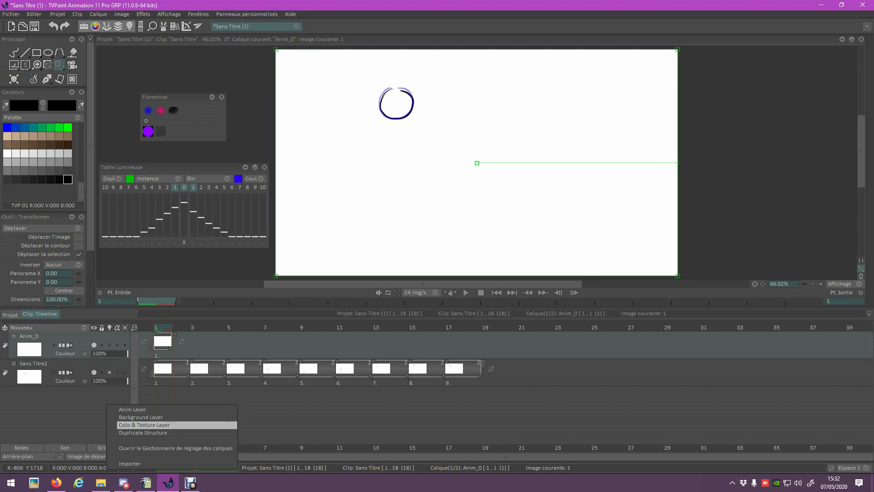
left_click(97, 404)
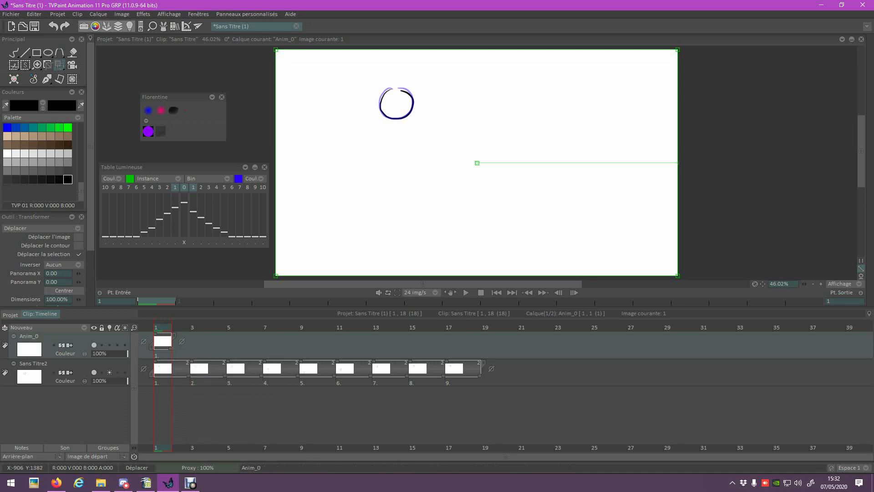
Step: Delete the new empty animation layer and scrub the ball animation to frame 3
right_click(86, 339)
mouse_move(123, 351)
left_click(193, 351)
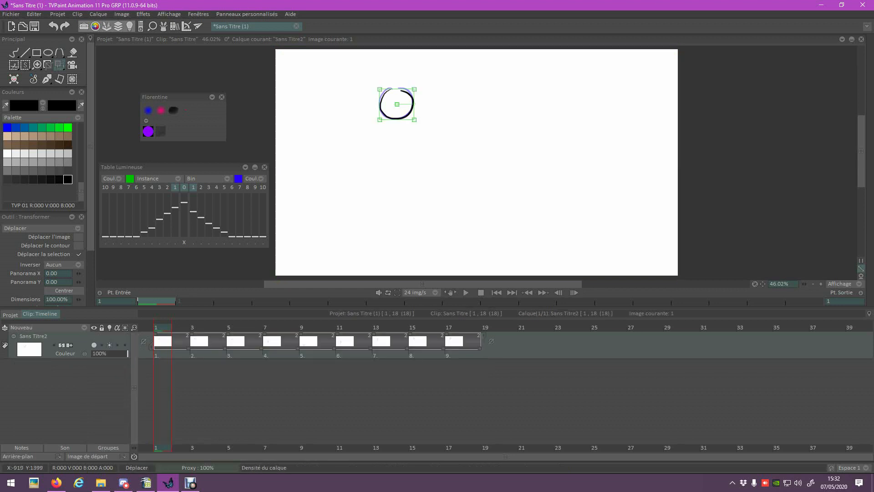
mouse_move(186, 325)
left_mouse_down()
mouse_move(454, 325)
mouse_move(198, 326)
left_mouse_up()
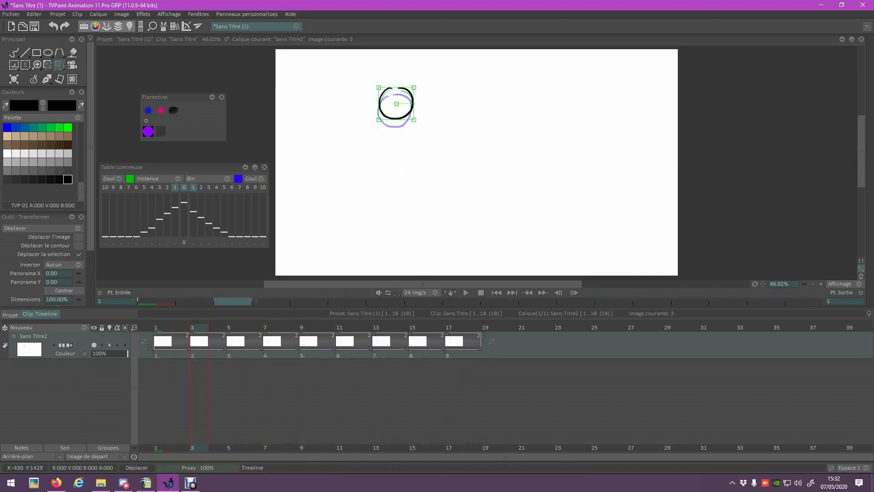
Step: Add an animation layer above the ball layer at frame 3, extend it with empty instances and lengthen its first instance to two frames
right_click(111, 384)
left_click(125, 387)
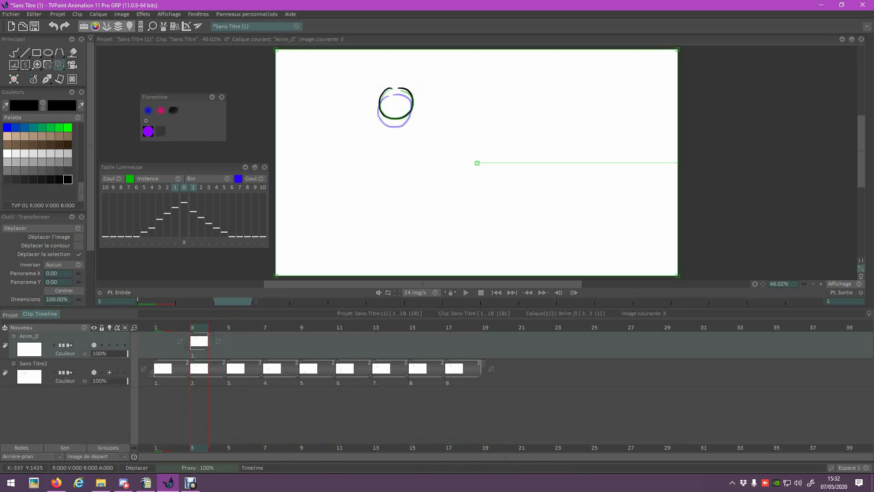
left_click_drag(207, 341, 264, 341)
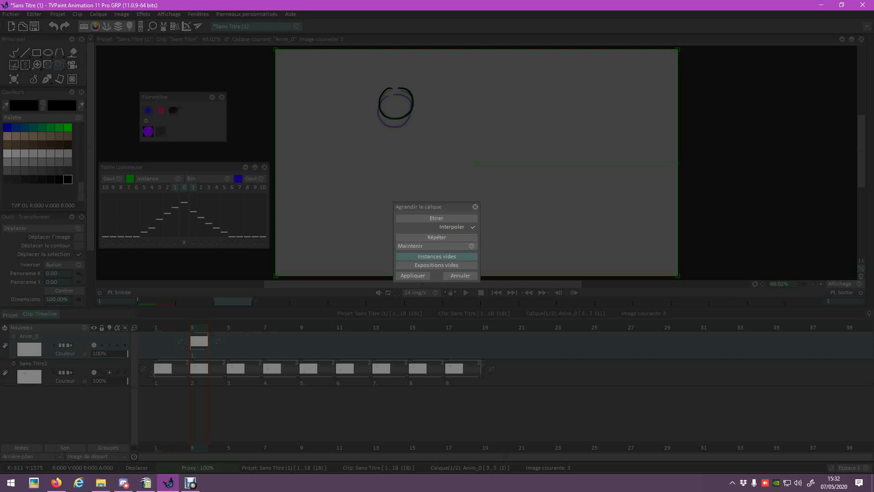
key("Return")
left_click_drag(207, 348, 224, 348)
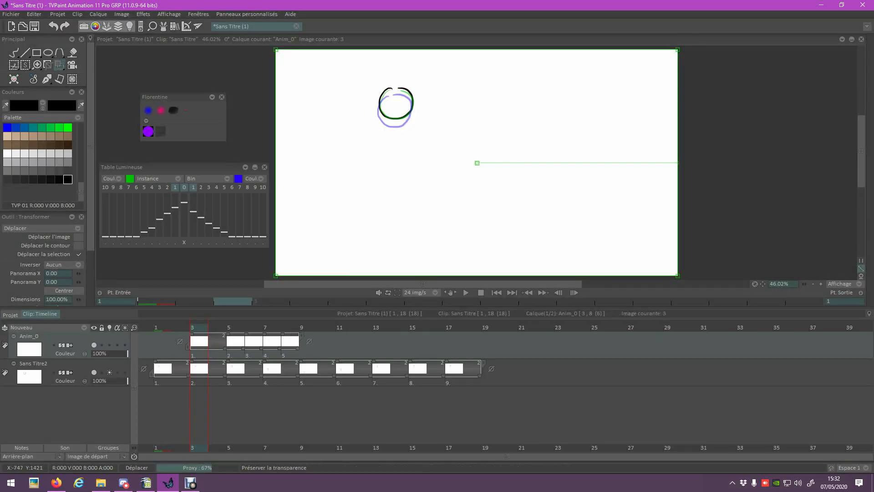
Step: Delete the extended empty animation layer
right_click(117, 339)
mouse_move(157, 351)
left_click(227, 351)
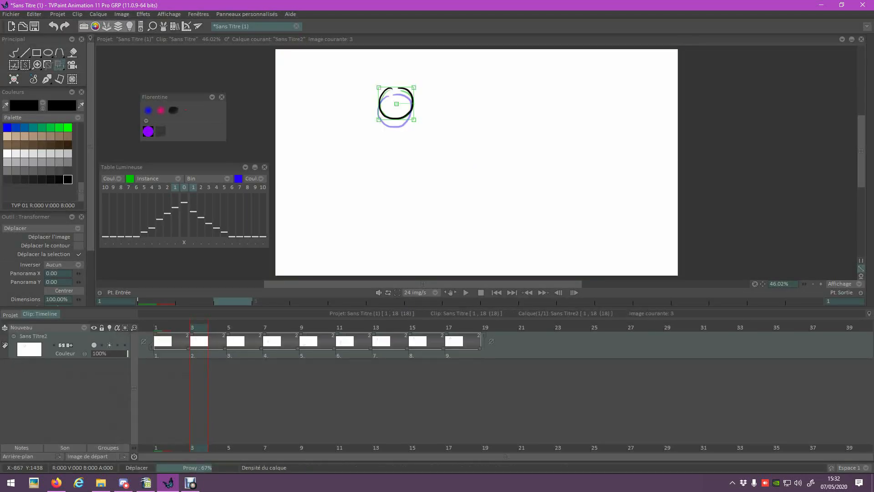
Step: Create a Duplicate Structure layer from the ball layer to hold the colour fills
right_click(86, 337)
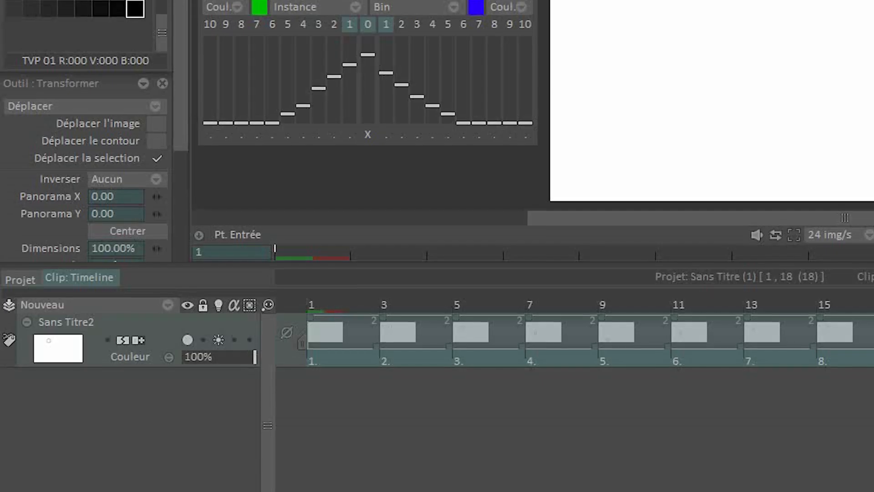
left_click(167, 305)
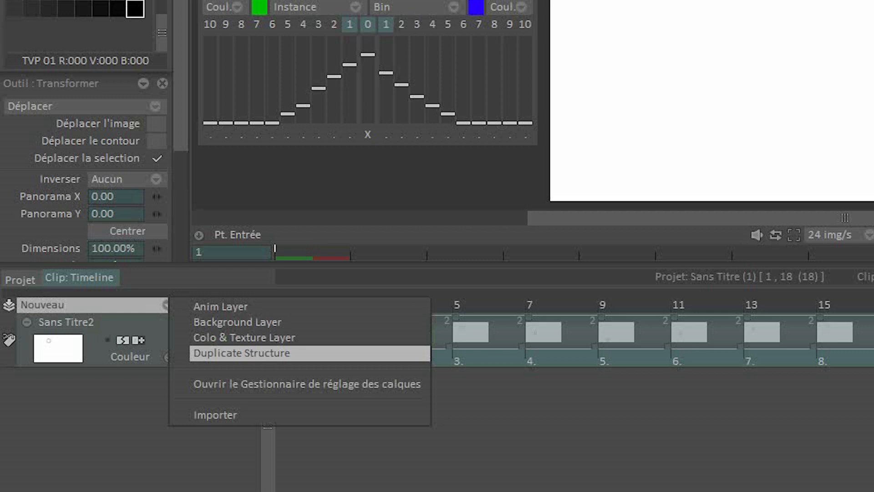
left_click(83, 400)
right_click(82, 399)
left_click(77, 405)
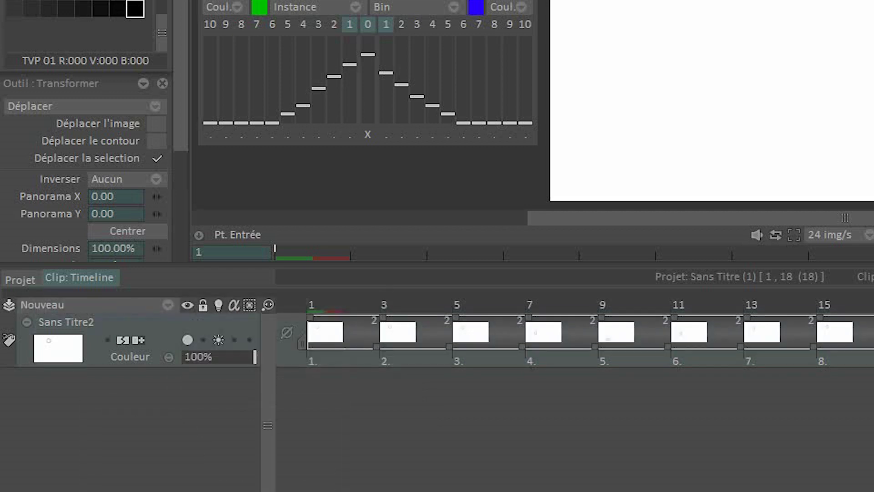
right_click(112, 421)
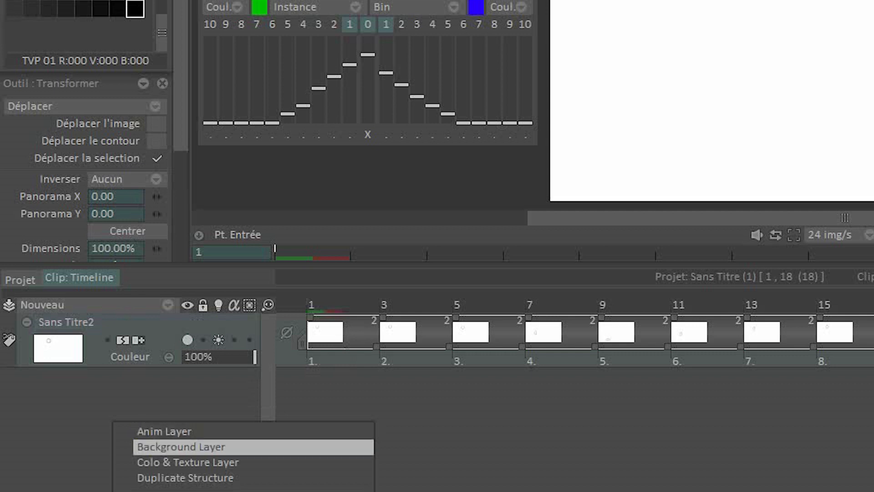
left_click(185, 477)
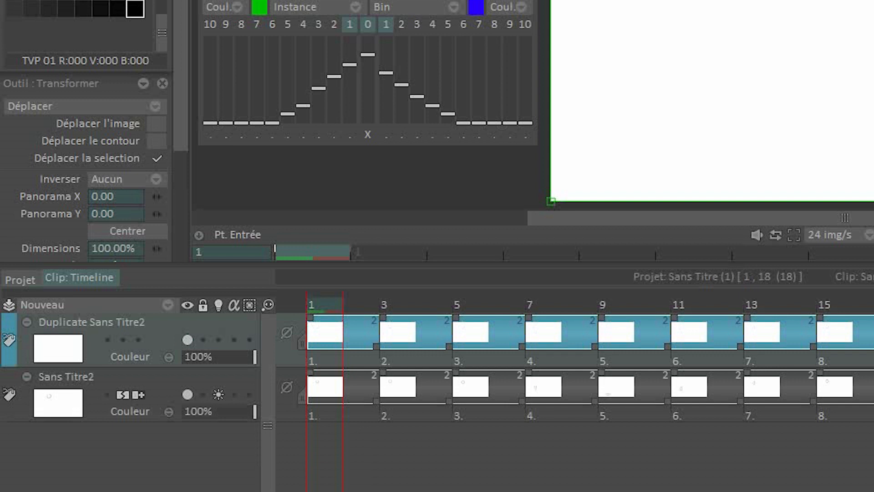
Step: Hide and show the ball layer again, then scrub the first frames to compare it with the duplicate layer
left_click(187, 394)
key("Return")
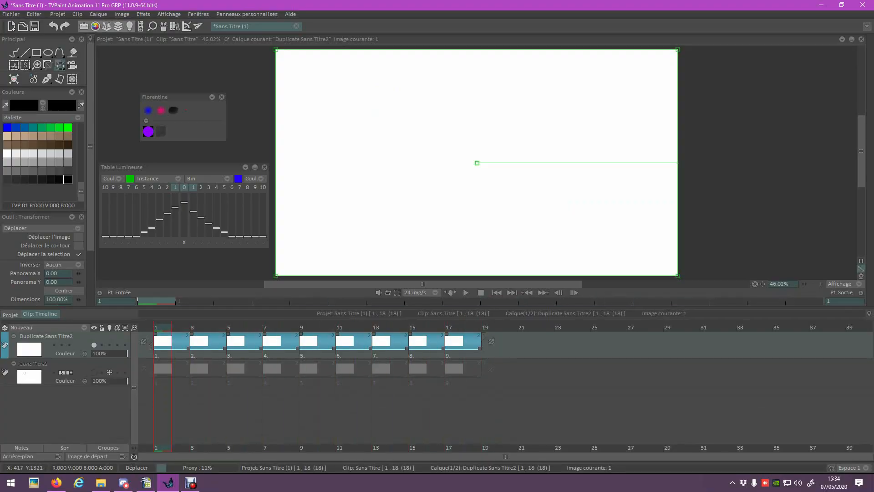
left_click(94, 372)
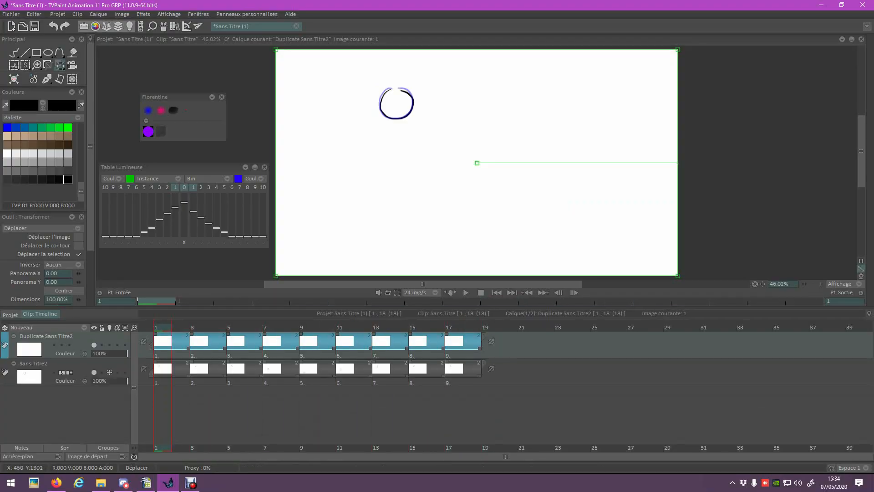
left_click(183, 329)
left_click_drag(182, 328, 235, 329)
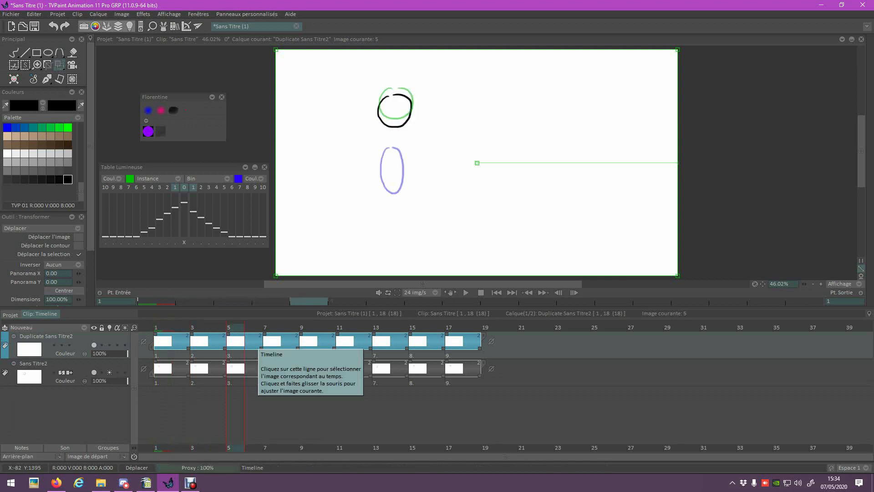
left_click(177, 329)
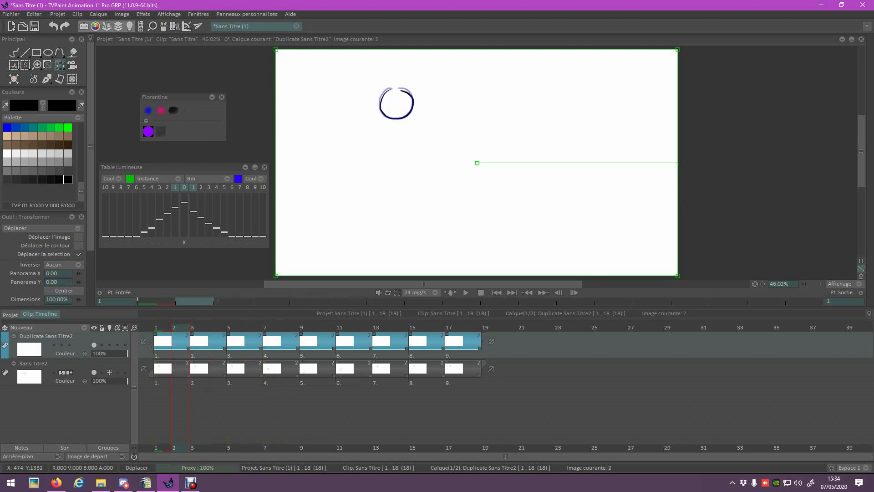
right_click(78, 400)
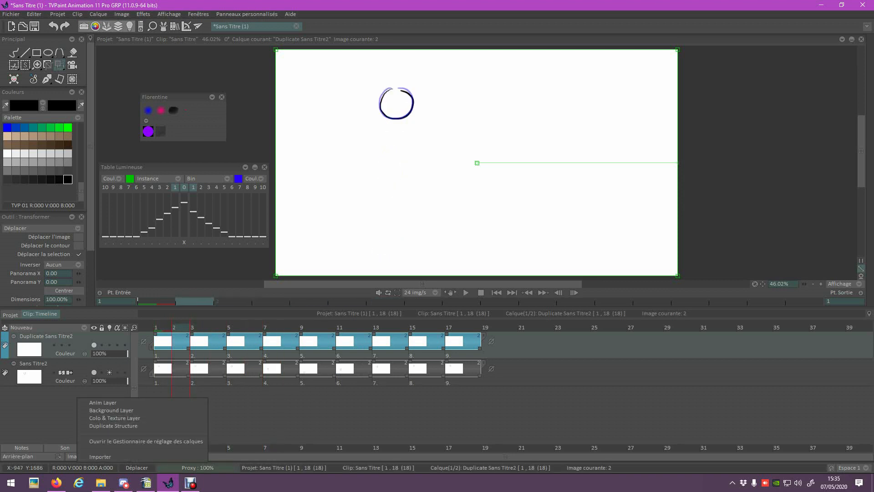
left_click(188, 326)
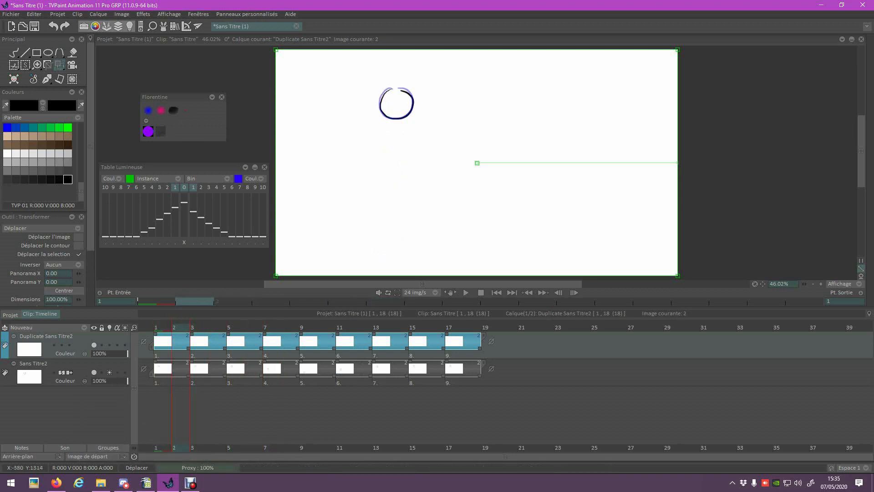
Step: Activate the paint bucket on frame 1 and set its fill source to Dessous
left_click(72, 52)
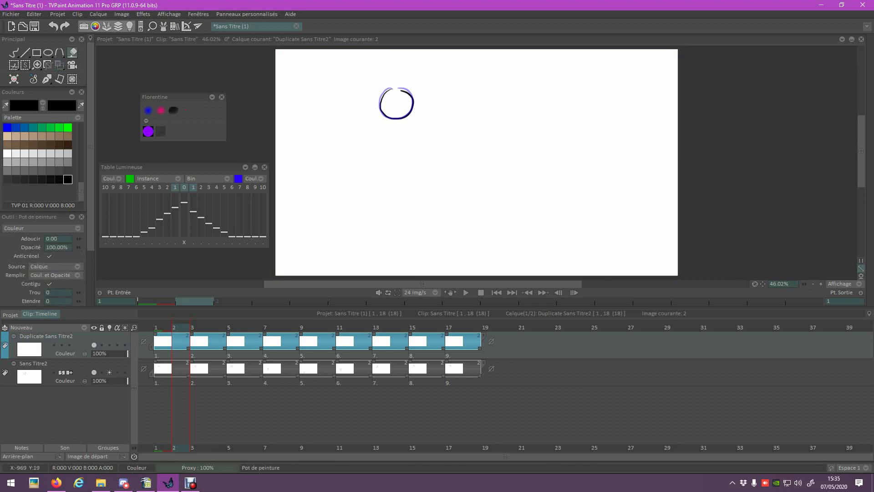
left_click_drag(91, 184, 91, 232)
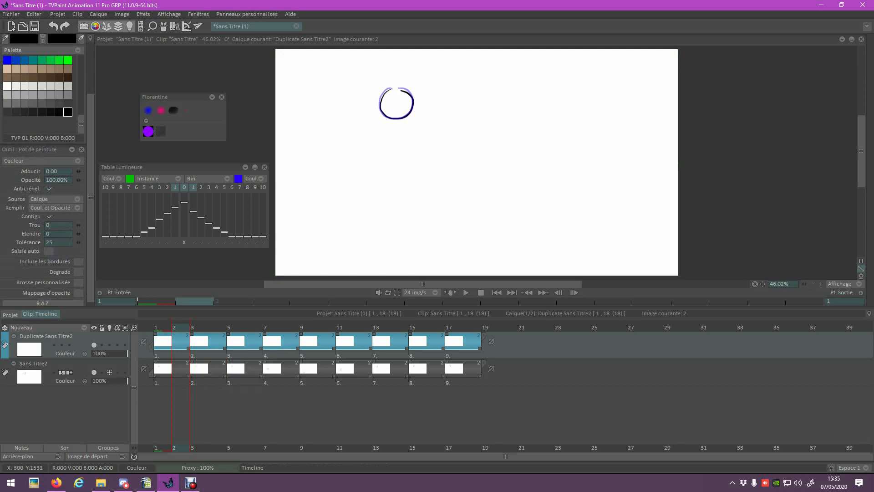
left_click(160, 328)
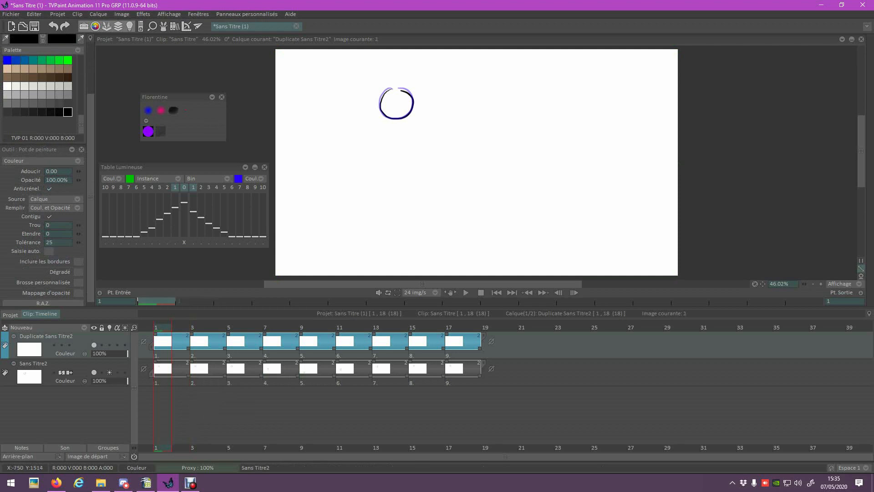
left_click(165, 368)
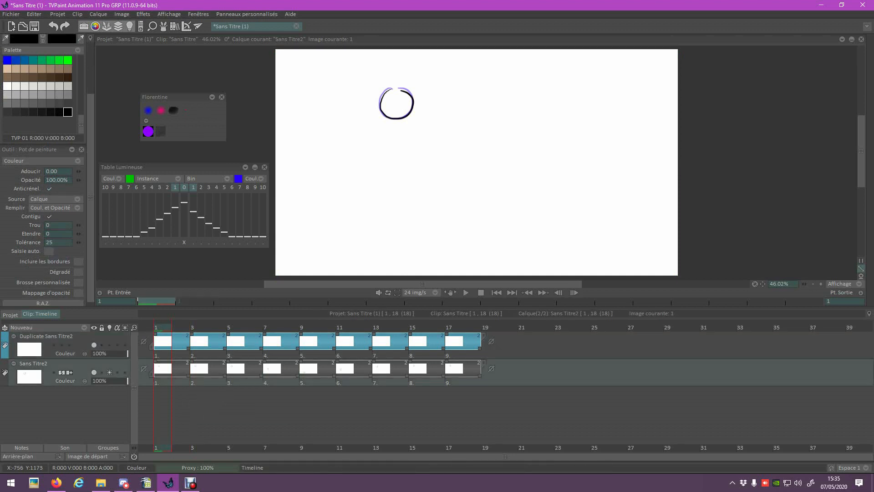
scroll(45, 114, "up", 3)
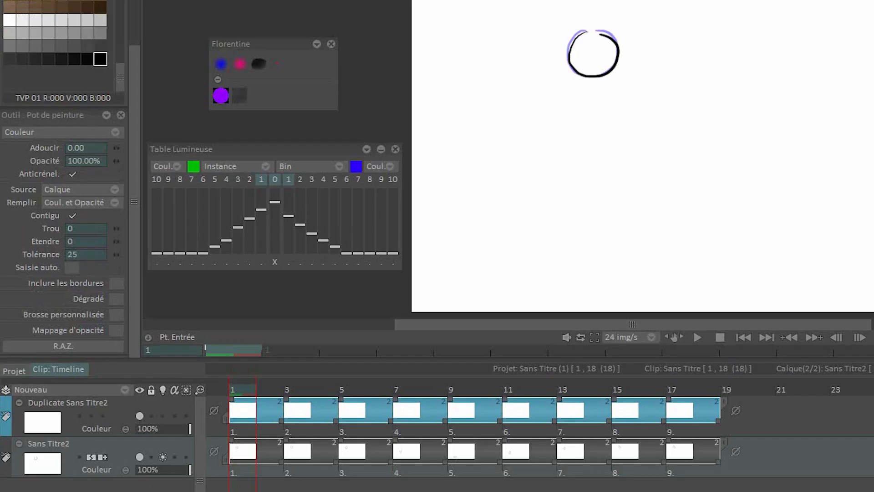
left_click(101, 190)
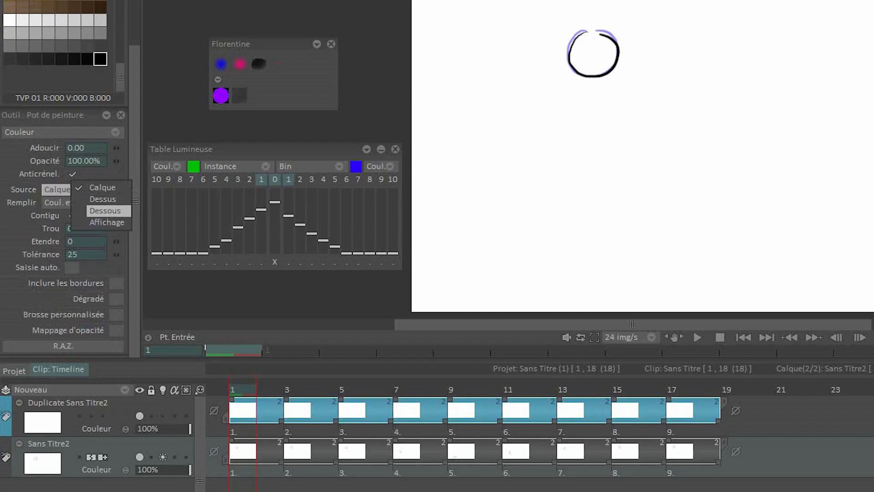
left_click(105, 210)
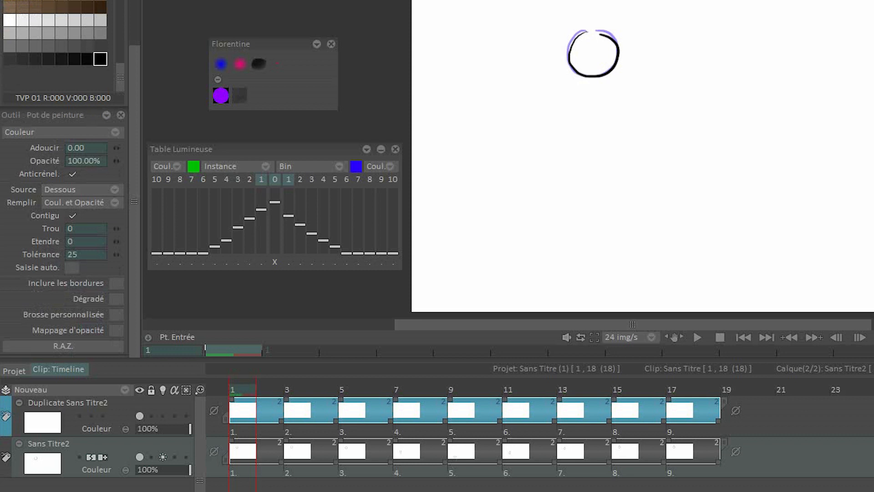
Step: Turn off the ball layer's light table and set the paint bucket's Trou value to 20 with the duplicate layer selected
left_click(162, 457)
left_click(68, 402)
left_click(85, 229)
type("20")
key("Tab")
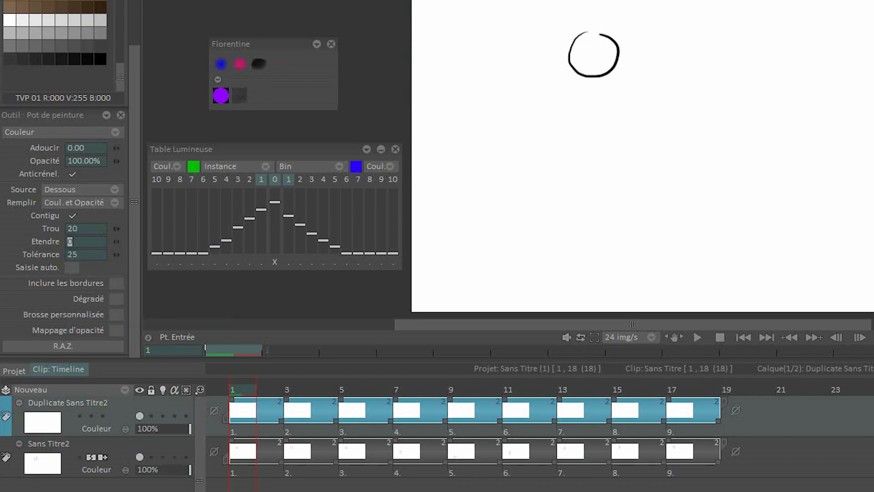
Step: Fill the frame 1 ball with green on the duplicate layer, undoing and repeating the fill until it stays inside the outline
left_click(594, 64)
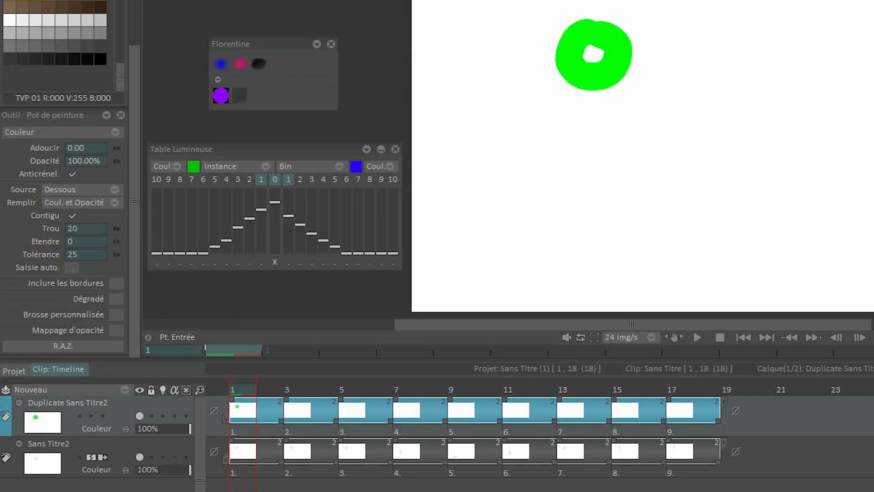
key("ctrl+z")
left_click(593, 55)
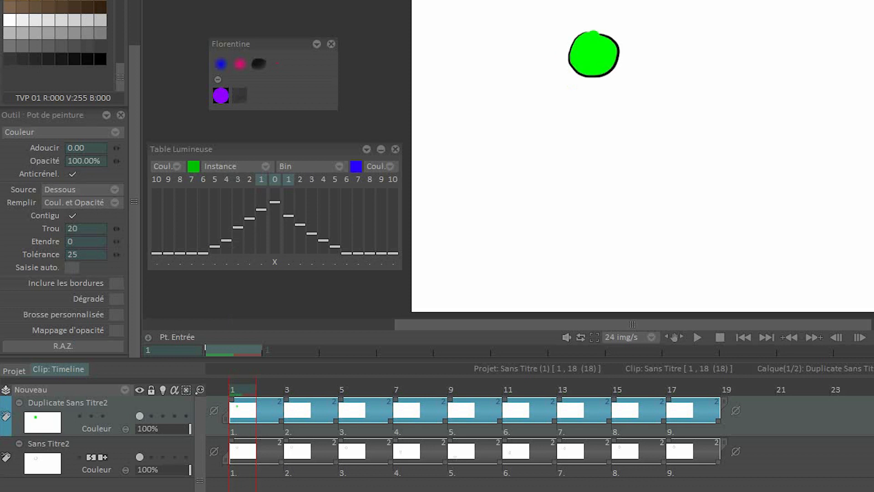
key("ctrl+z")
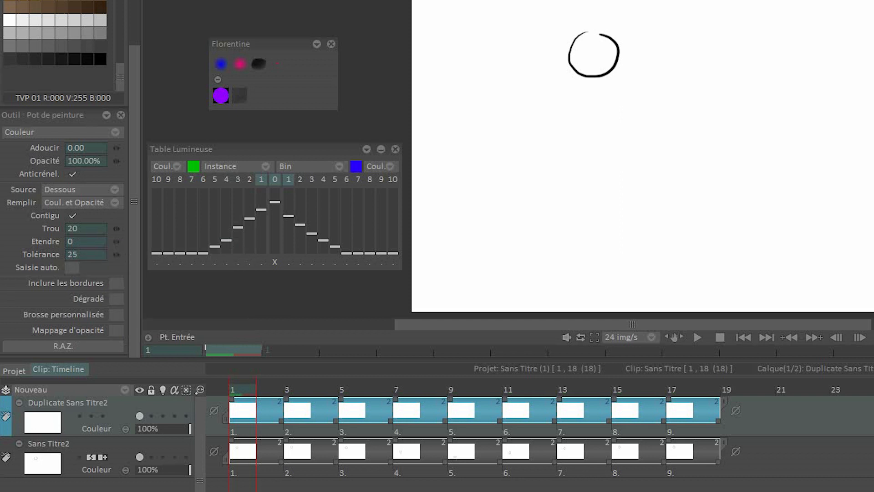
left_click(593, 54)
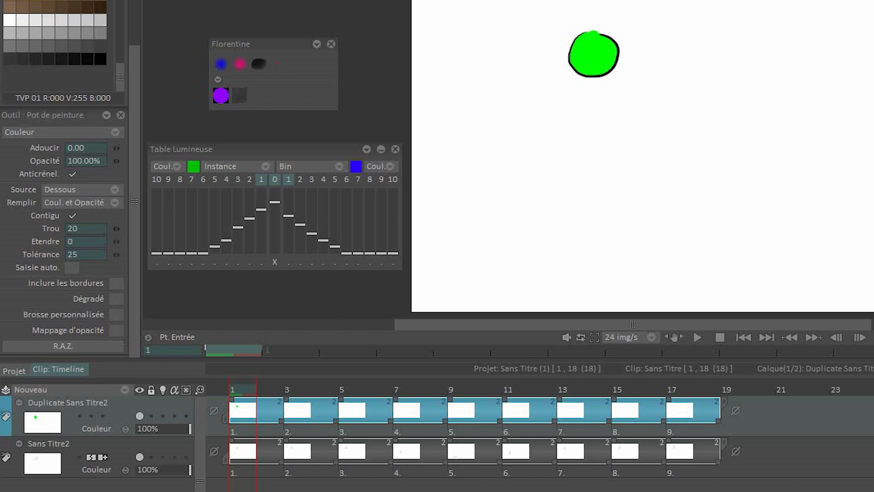
Step: Fill the balls on frames 3, 5, 7 and 9 with green on the duplicate layer
key("Right")
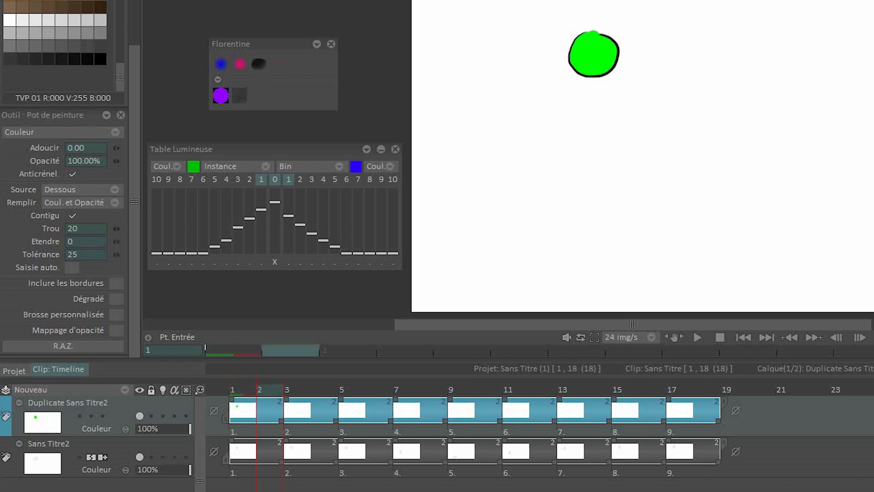
key("Right")
left_click(592, 53)
left_click(591, 65)
key("Right")
key("Right")
left_click(599, 137)
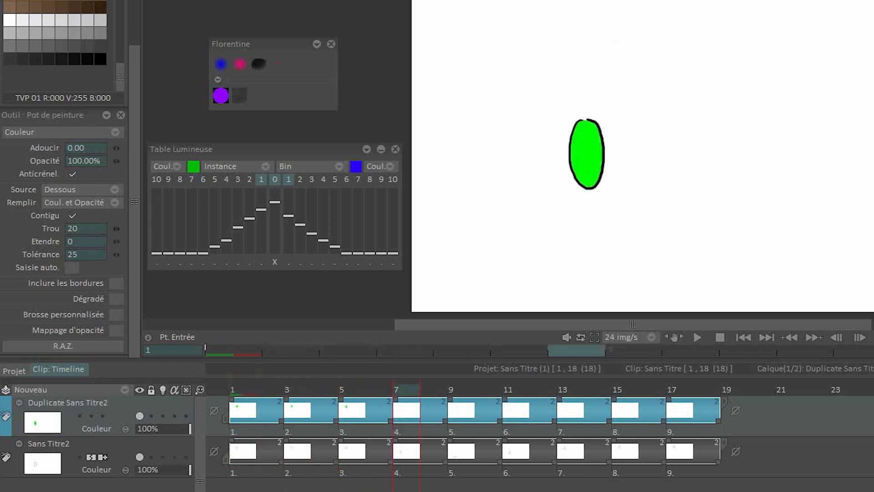
key("Right")
key("Right")
left_click(587, 155)
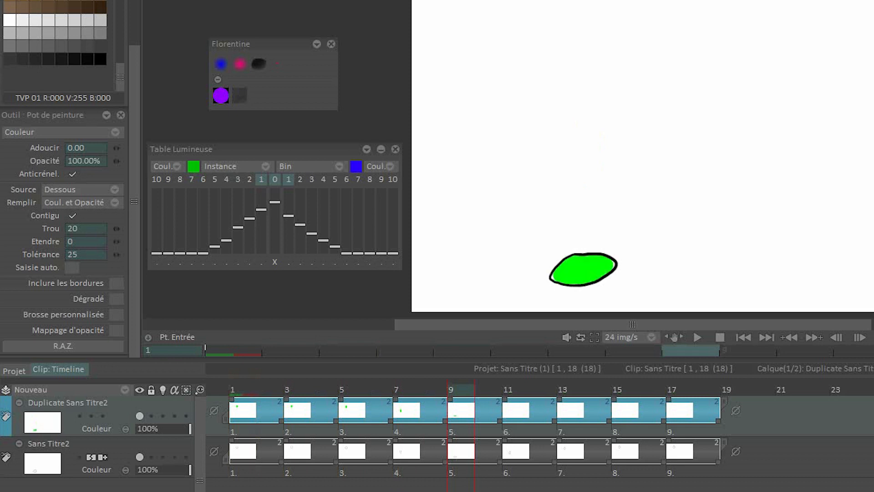
Step: Undo the green fills on frames 3, 5, 7 and 9, and return to frame 1
key("Left")
key("Left")
key("Left")
key("Left")
key("Left")
key("Left")
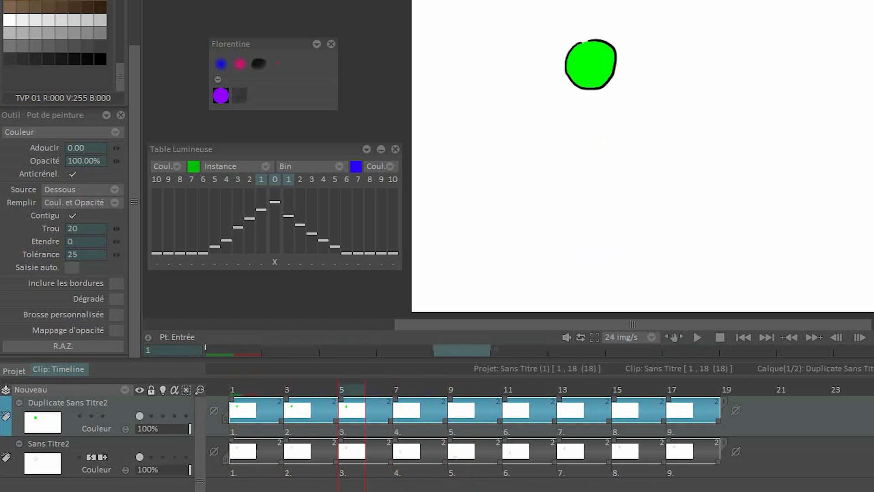
left_click(237, 390)
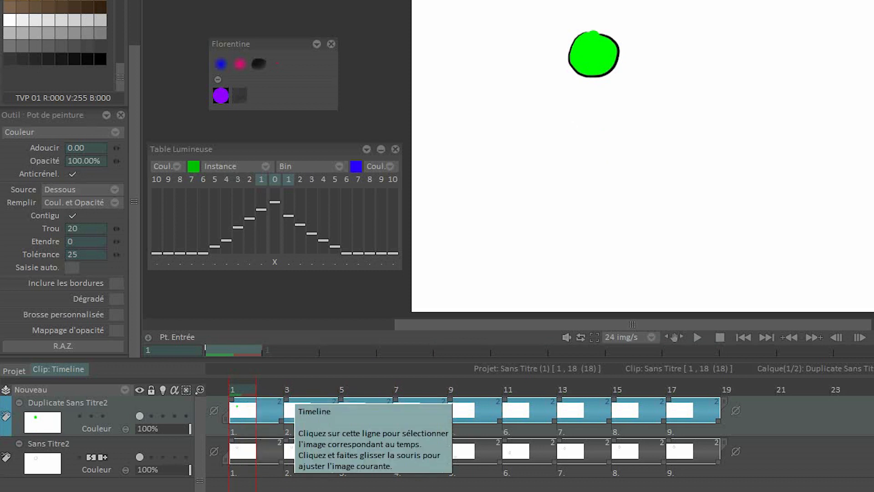
Step: Enable Saisie auto. and the duplicate layer's light table, and fill the frame 3 ball with green over the previous frame's fill
left_click(291, 394)
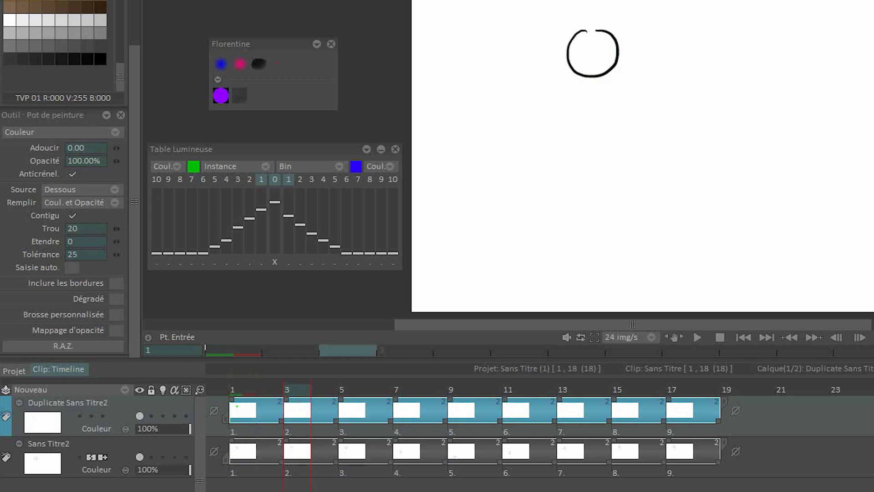
left_click(72, 267)
left_click(162, 416)
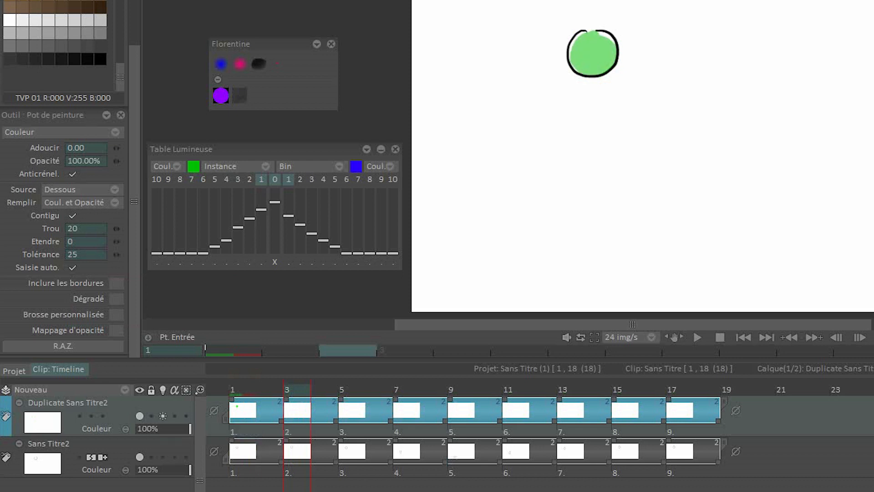
mouse_move(593, 53)
left_mouse_down()
mouse_move(608, 53)
mouse_move(594, 50)
left_mouse_up()
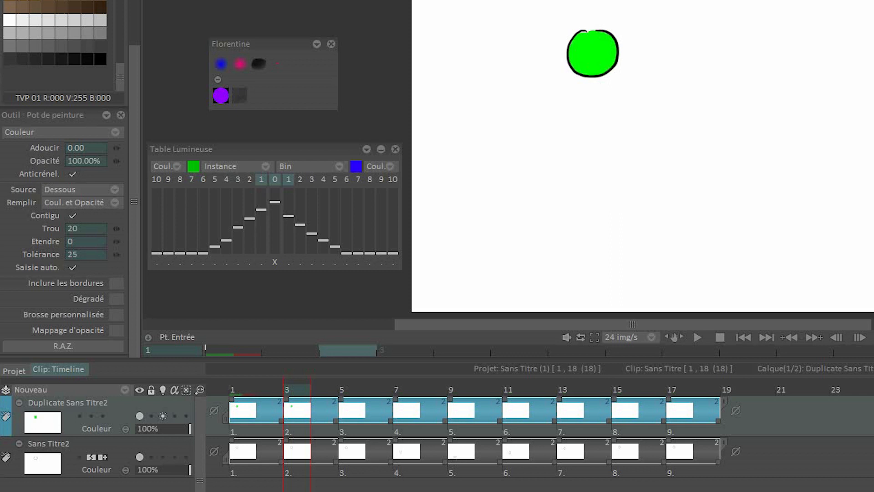
Step: Fill the balls on frames 5, 7 and 9 with green on the duplicate layer
key("Right")
key("Right")
left_click(591, 63)
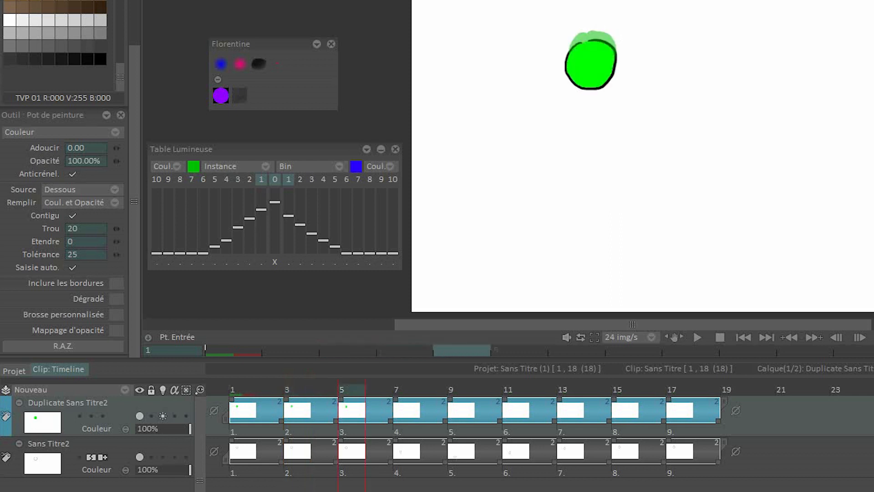
key("Right")
key("Right")
left_click_drag(590, 63, 586, 150)
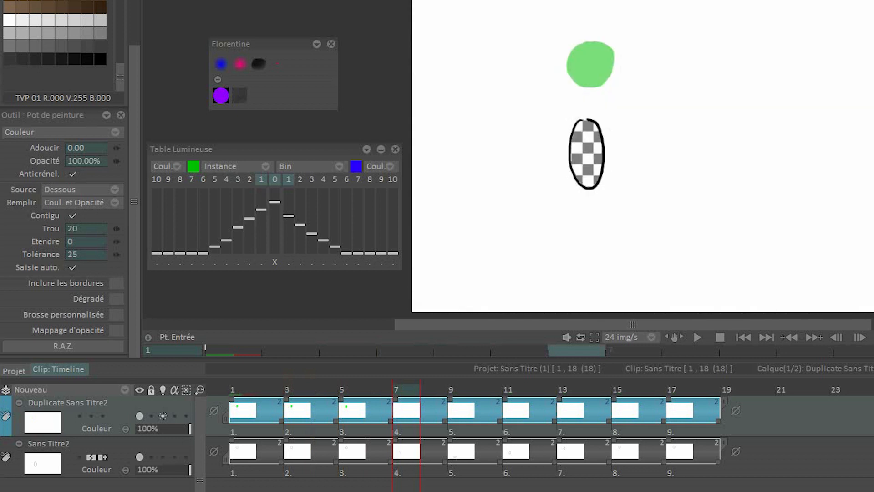
key("Right")
key("Right")
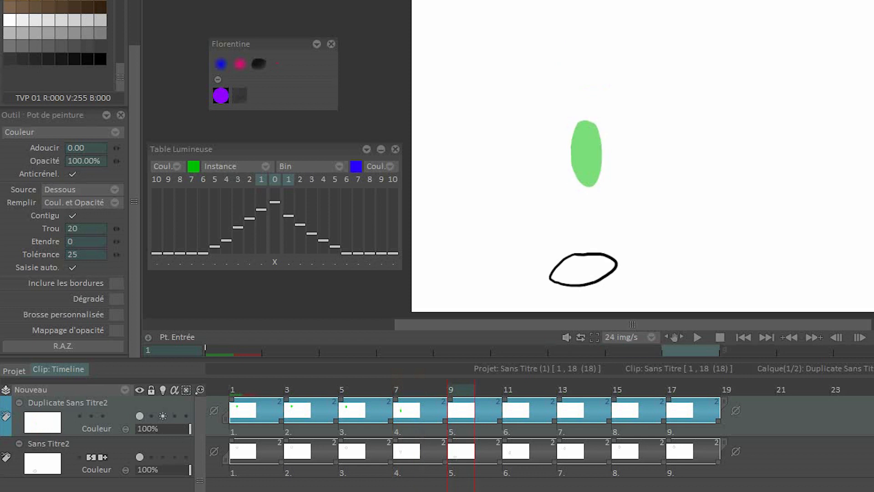
left_click_drag(591, 86, 583, 268)
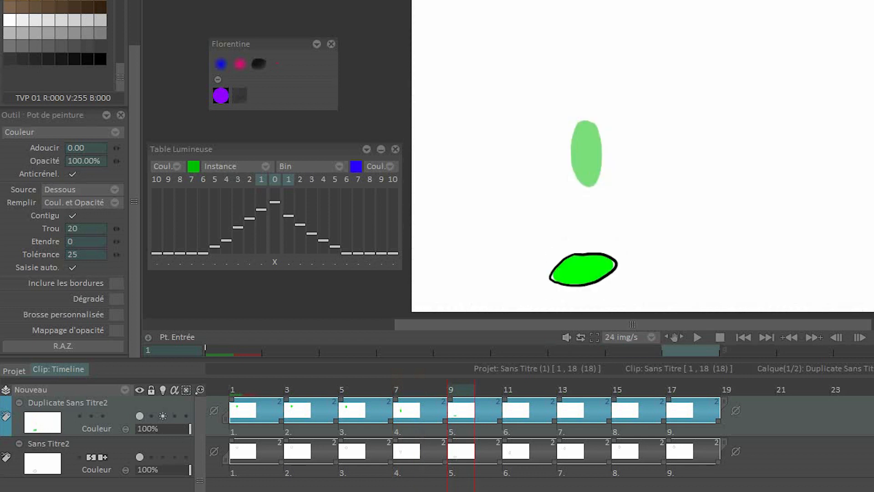
Step: Fill the balls on frames 11, 13, 15 and 17 with green on the duplicate layer, and return to frame 1
key("Right")
key("Right")
left_click_drag(588, 126, 585, 177)
key("Right")
key("Right")
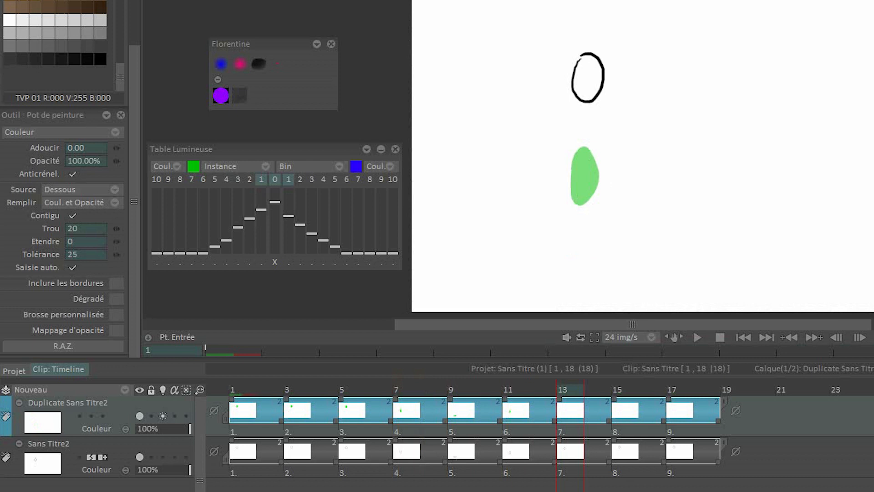
left_click_drag(588, 129, 587, 80)
key("Right")
key("Right")
left_click_drag(588, 119, 591, 47)
key("Right")
key("Right")
key("Home")
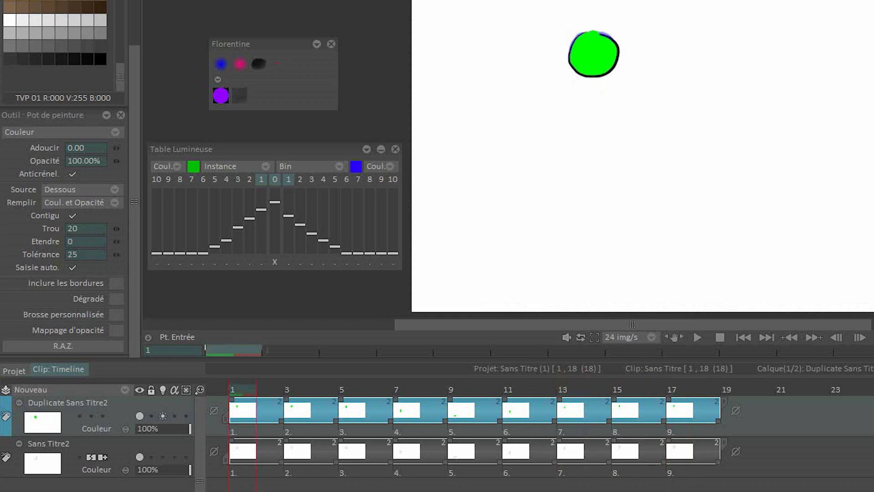
Step: Play the coloured ball animation and return to frame 1
left_click(697, 337)
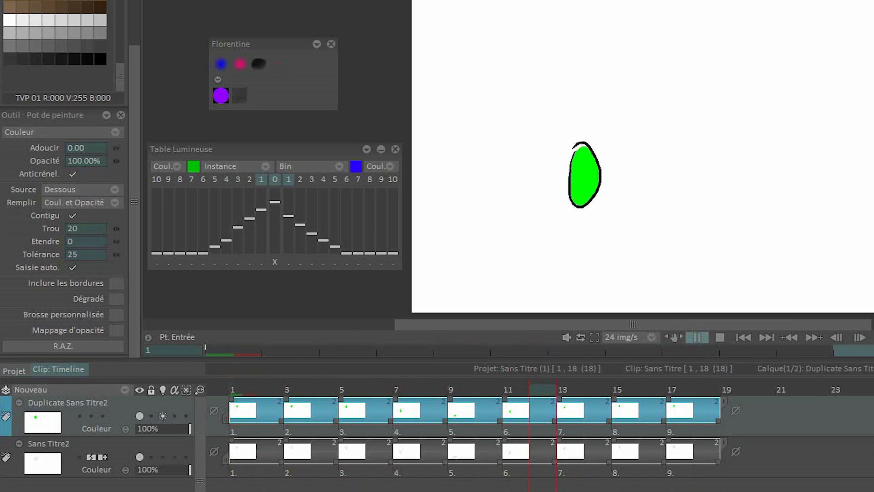
key("Return")
key("Home")
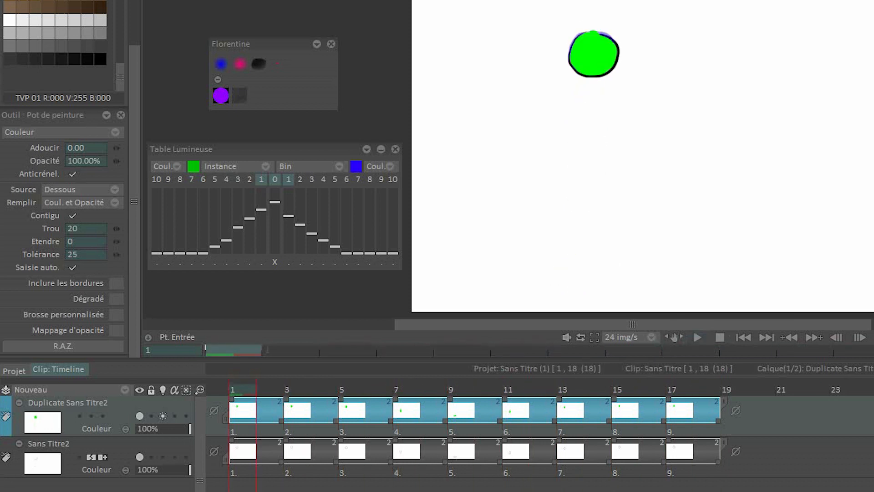
Step: Examine the light table's previous and following fills across the frames, and replay the animation from frame 1
left_click_drag(276, 390, 294, 390)
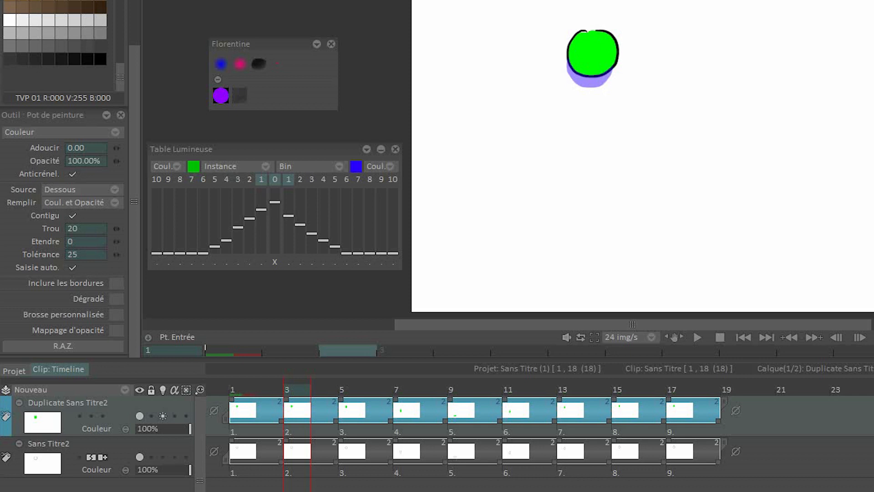
left_click_drag(297, 389, 242, 390)
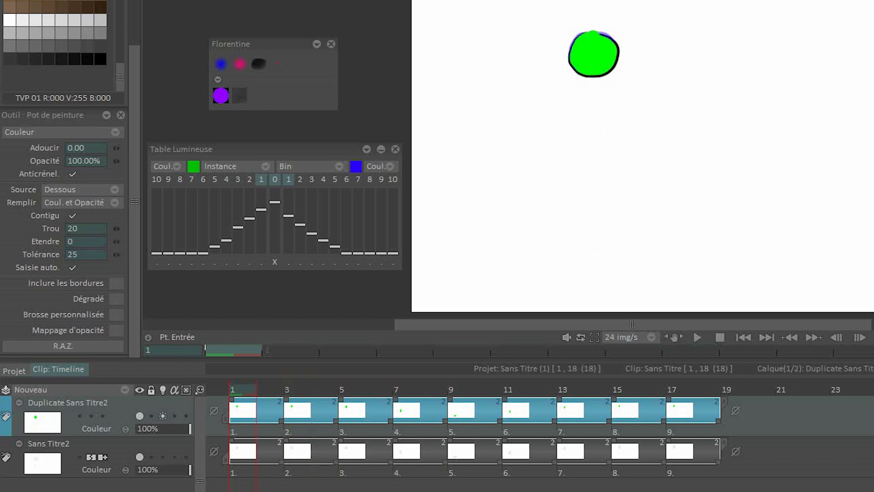
key("Right")
key("Right")
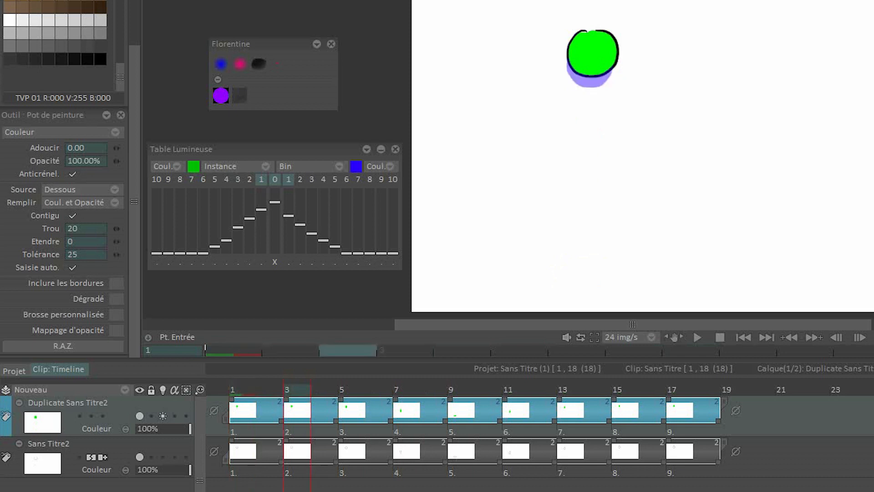
key("Right")
key("Right")
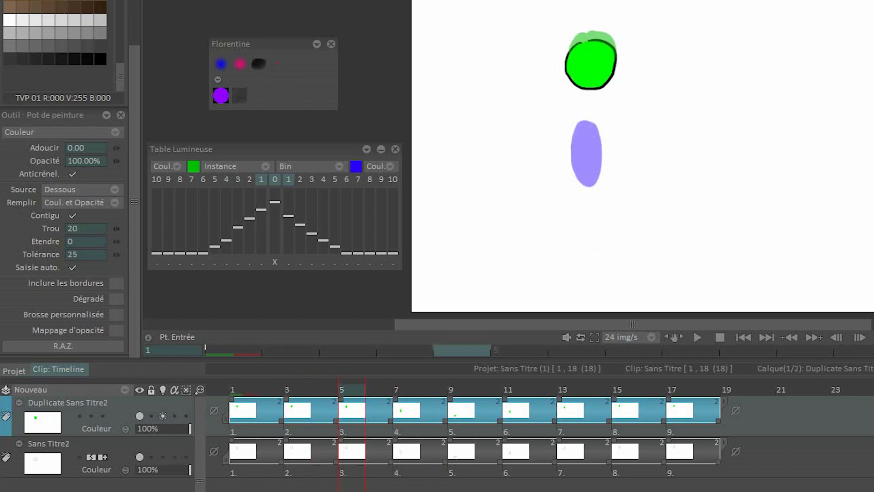
left_click(455, 389)
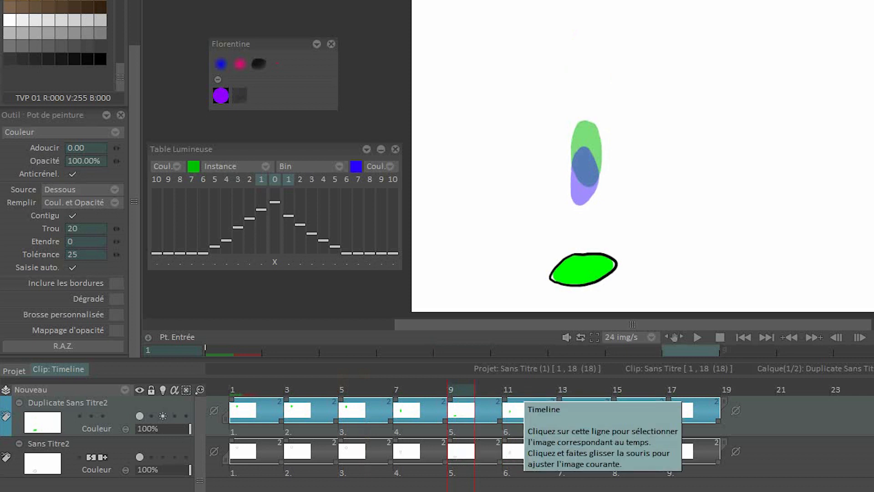
left_click_drag(514, 390, 241, 390)
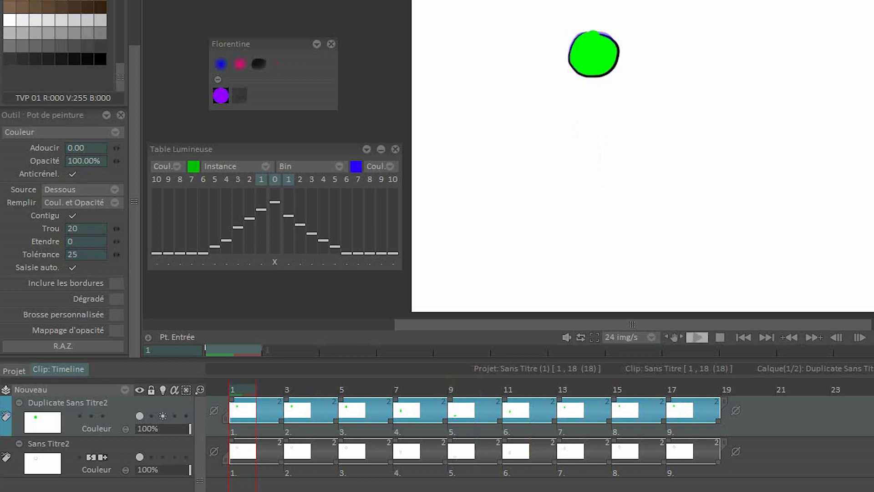
left_click(697, 337)
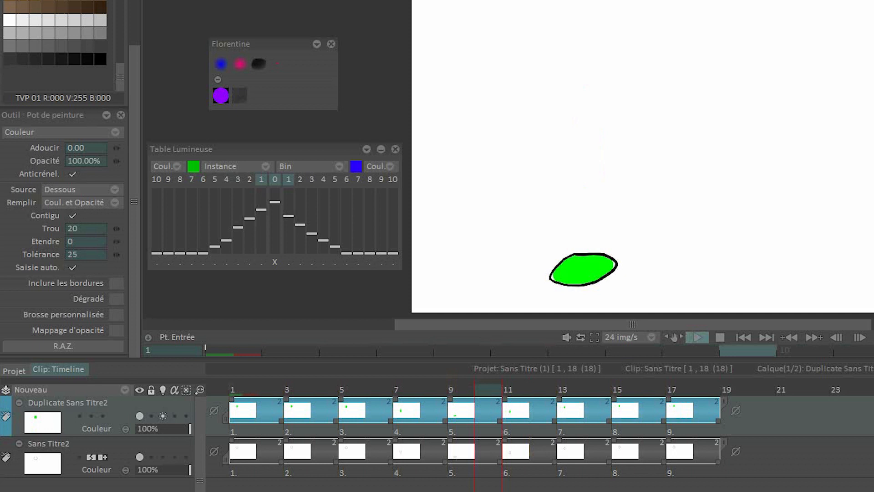
left_click(697, 337)
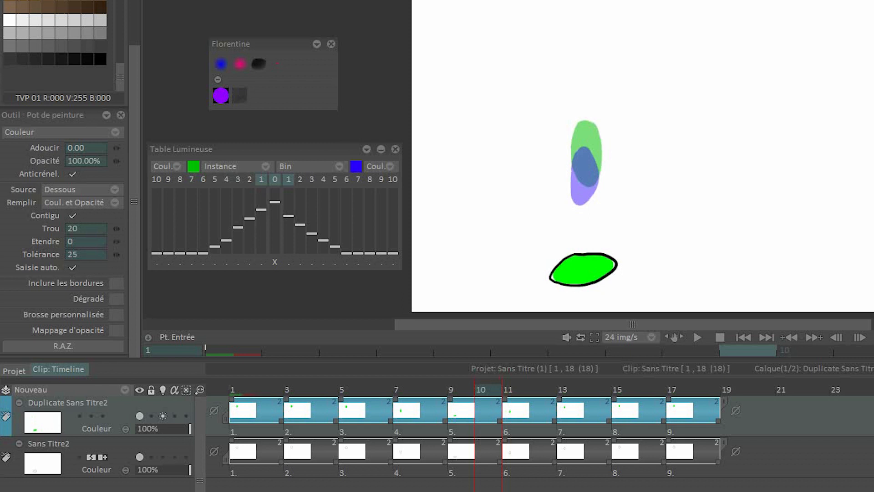
Step: Show the project's clips and add four new empty clips after the ball clip
left_click(14, 370)
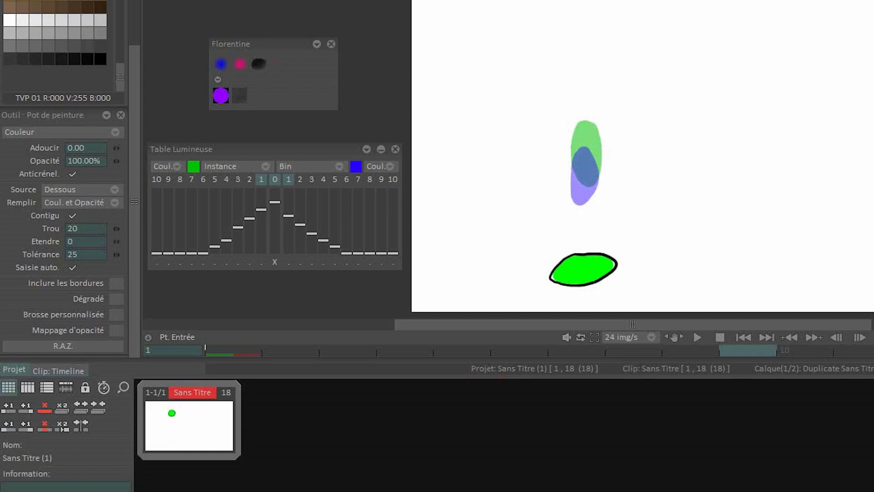
left_click(25, 408)
left_click(26, 407)
left_click(25, 408)
left_click(26, 408)
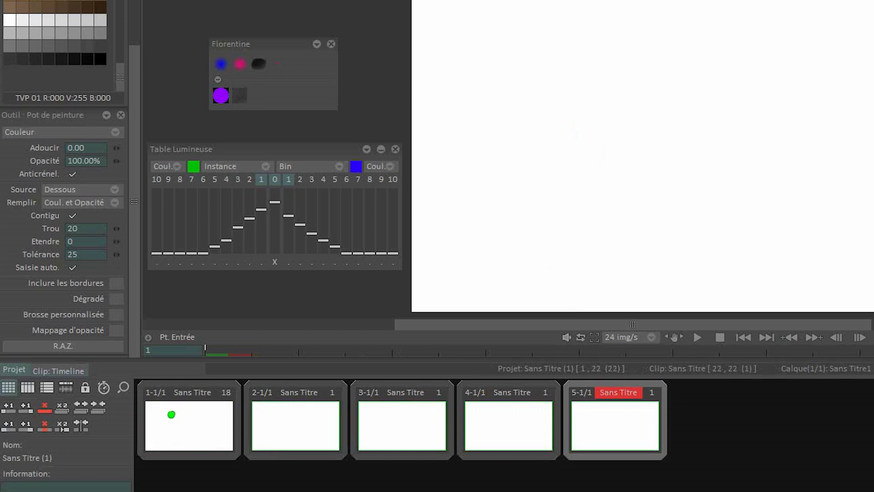
Step: Move the second clip to the first position and the fourth clip to the second position in the project
left_click(296, 425)
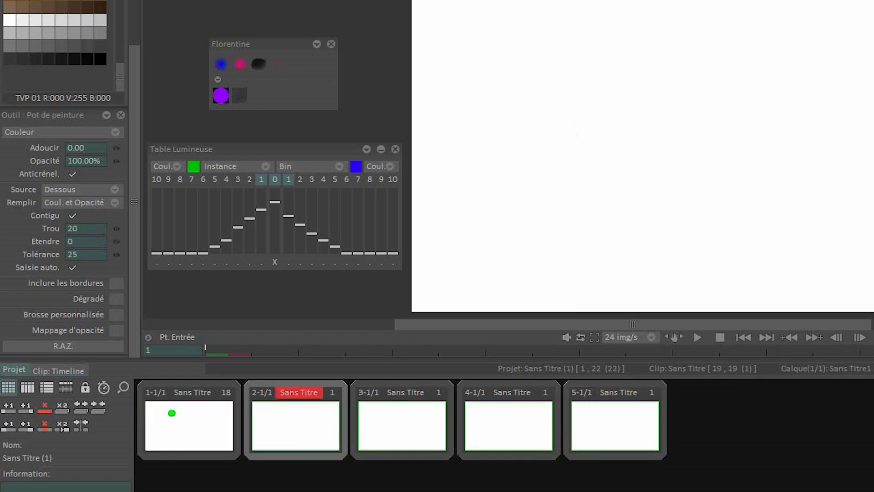
left_click_drag(296, 425, 182, 425)
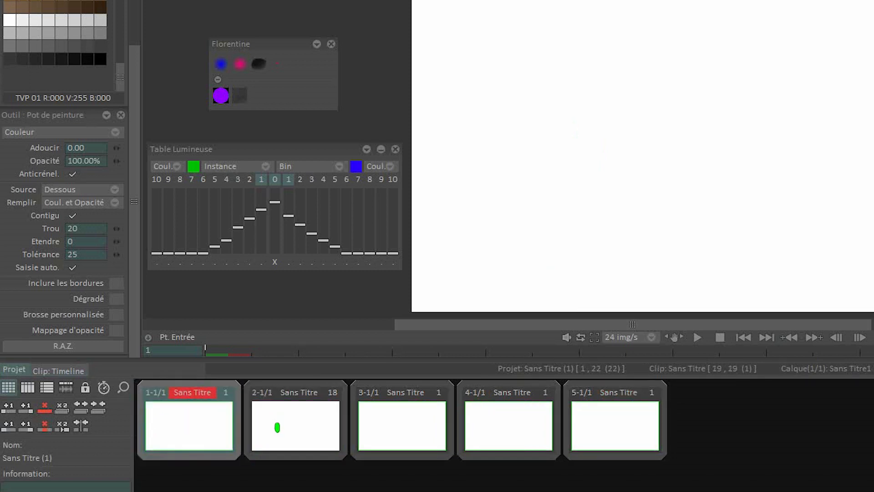
left_click_drag(509, 425, 296, 425)
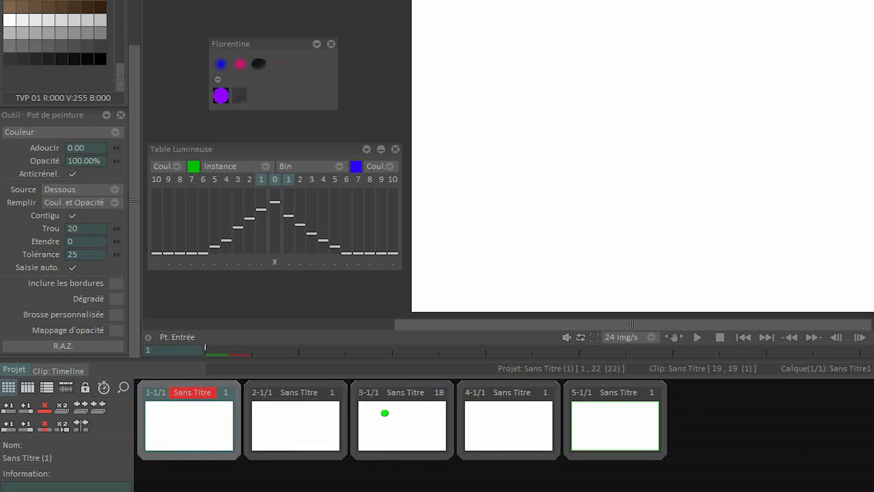
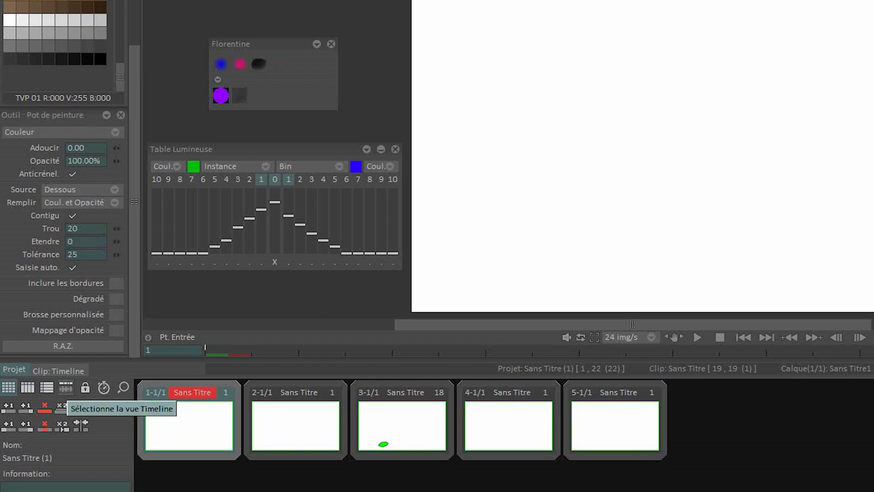
Step: Show the project's clips as a timeline and lengthen the empty clips to 6, 5, 5 and 8 frames
left_click(65, 387)
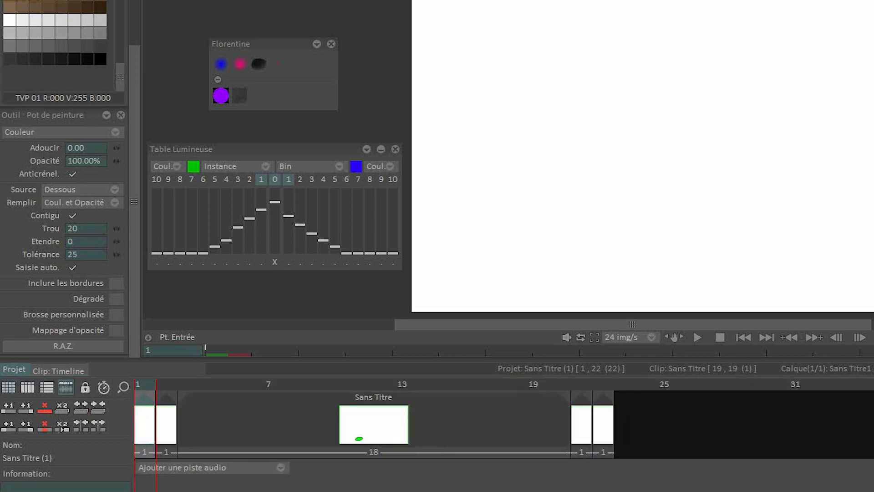
left_click(151, 467)
key("Escape")
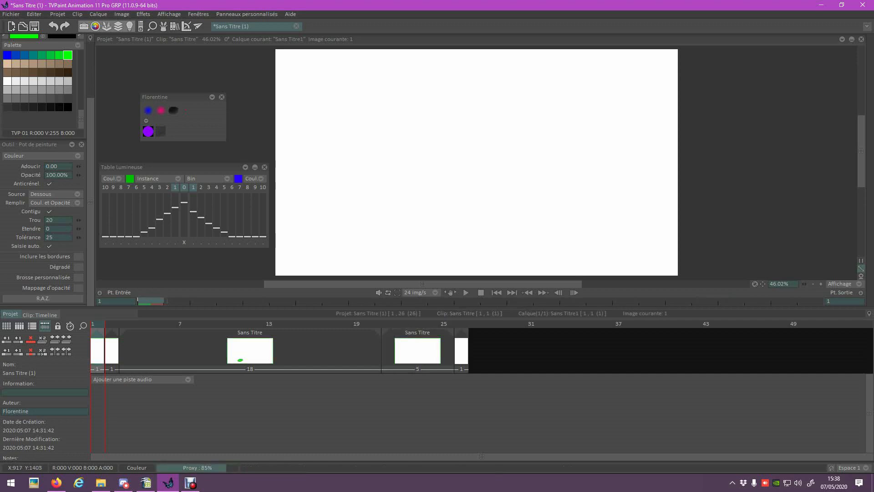
left_click_drag(105, 349, 179, 349)
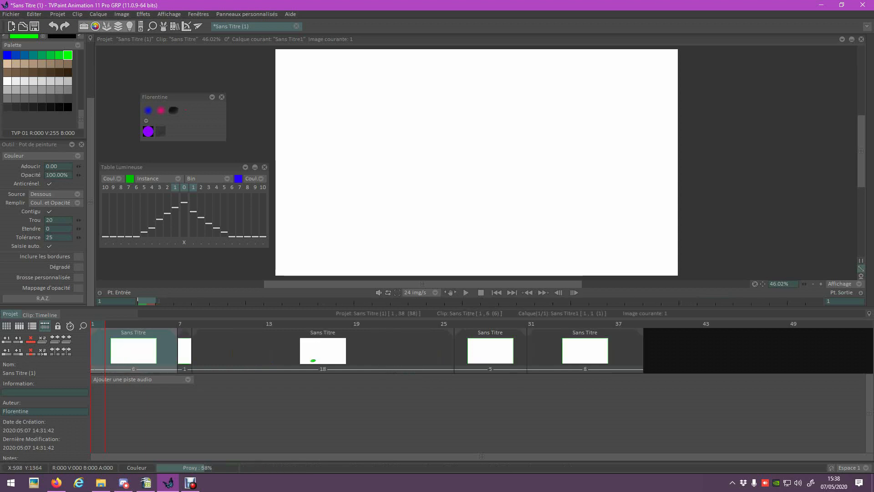
left_click_drag(191, 349, 250, 350)
Step: Open the ball clip and extend the last drawing of both layers to frame 26
double_click(404, 349)
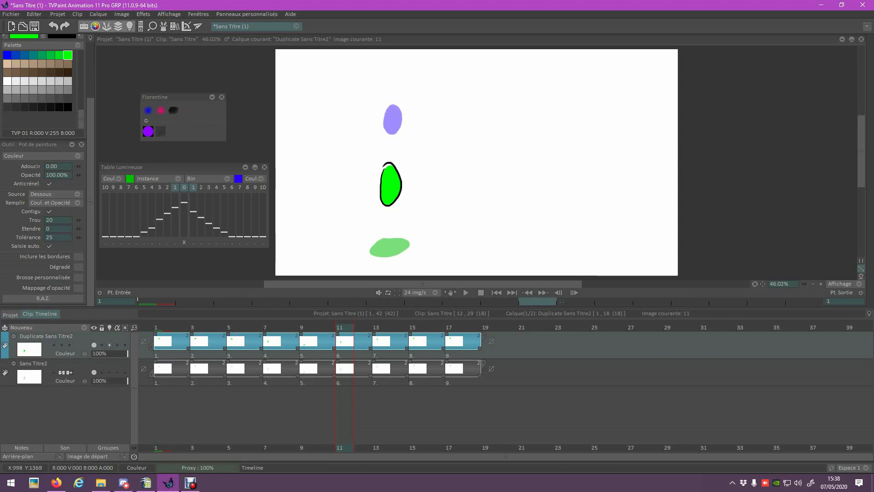
left_click_drag(481, 349, 626, 348)
left_click_drag(481, 367, 627, 367)
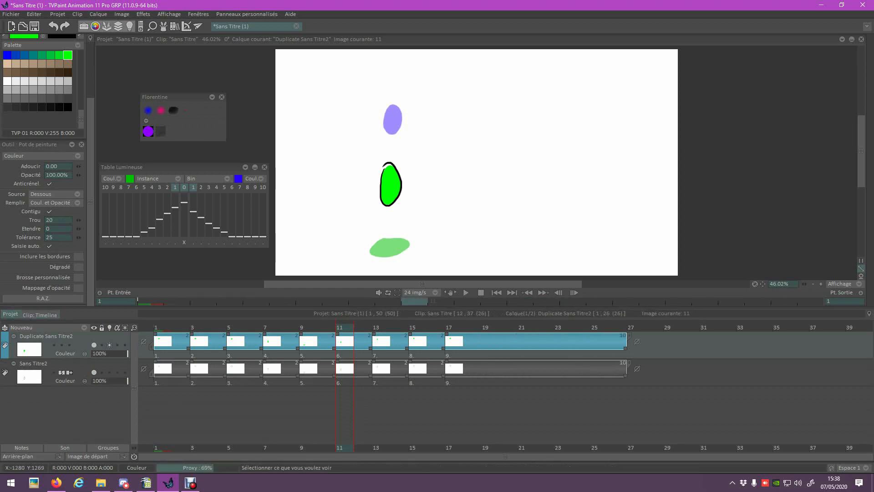
Step: Switch between the project timeline and the ball clip's own timeline, ending on the project timeline
left_click(10, 314)
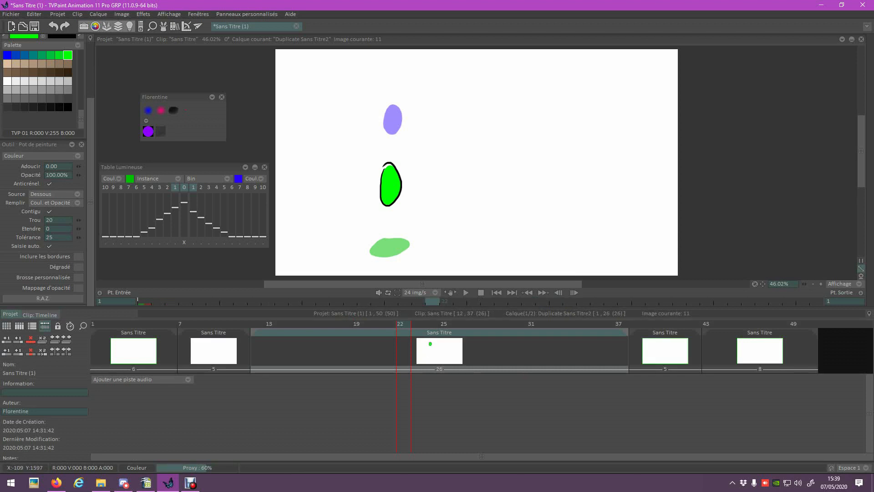
double_click(439, 351)
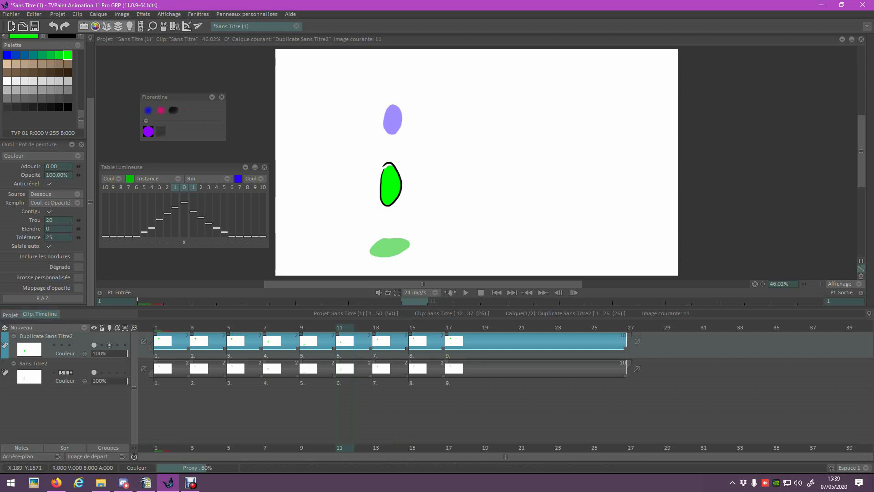
left_click(10, 314)
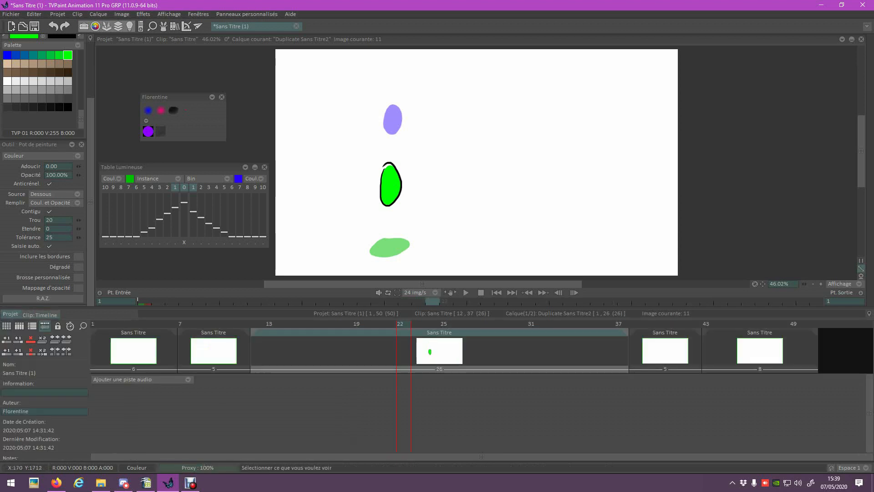
Step: Open the first clip at frame 4 and fill the whole canvas with green
left_click_drag(469, 324, 142, 323)
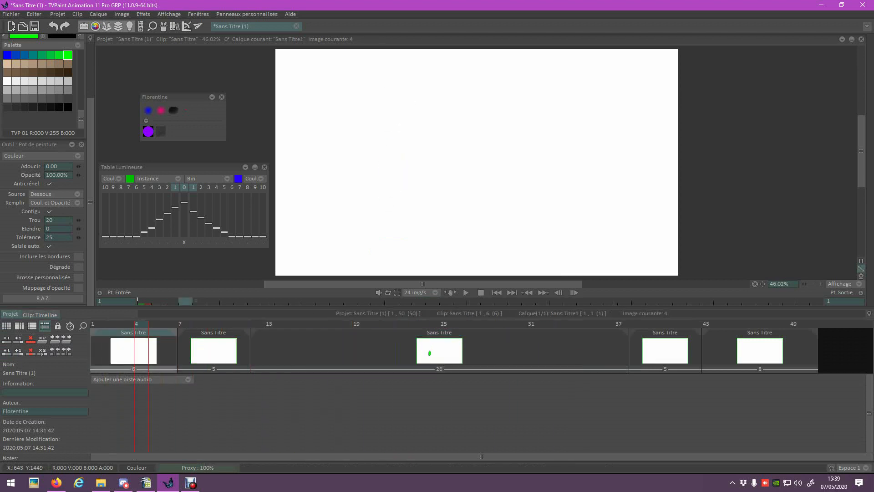
double_click(140, 352)
left_click(405, 106)
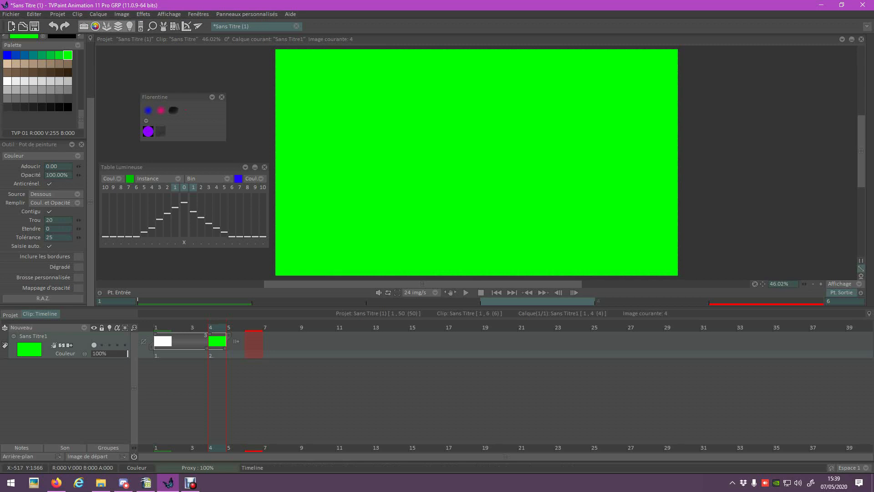
Step: Return to frame 1 of the clip, choose the custom pink pencil brush and set its size to 129.50
left_click(159, 326)
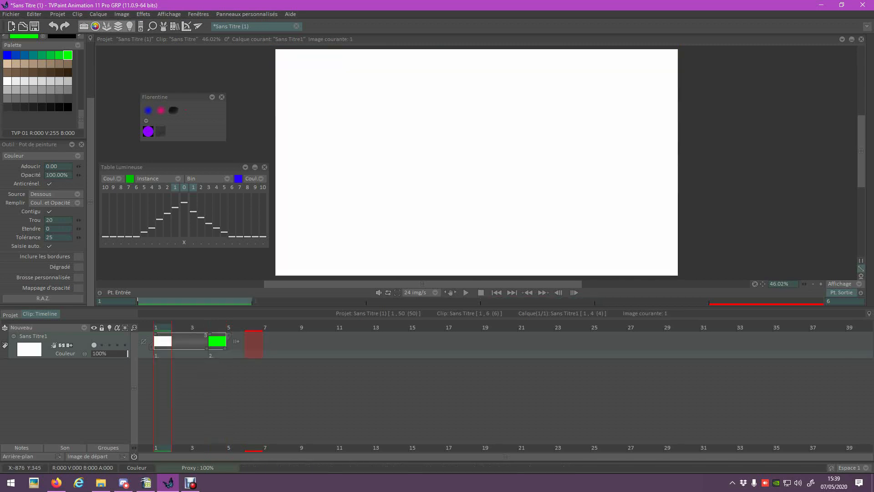
scroll(43, 91, "up", 3)
left_click(160, 110)
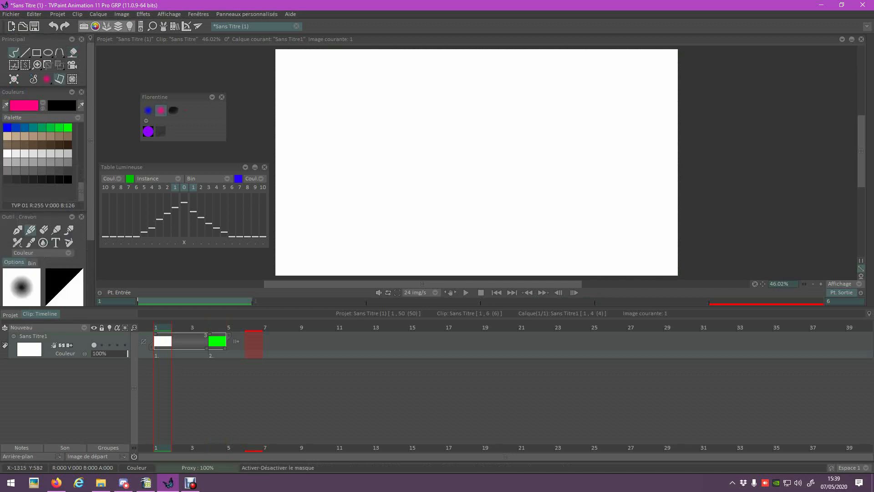
scroll(79, 228, "down", 3)
left_click_drag(79, 228, 102, 228)
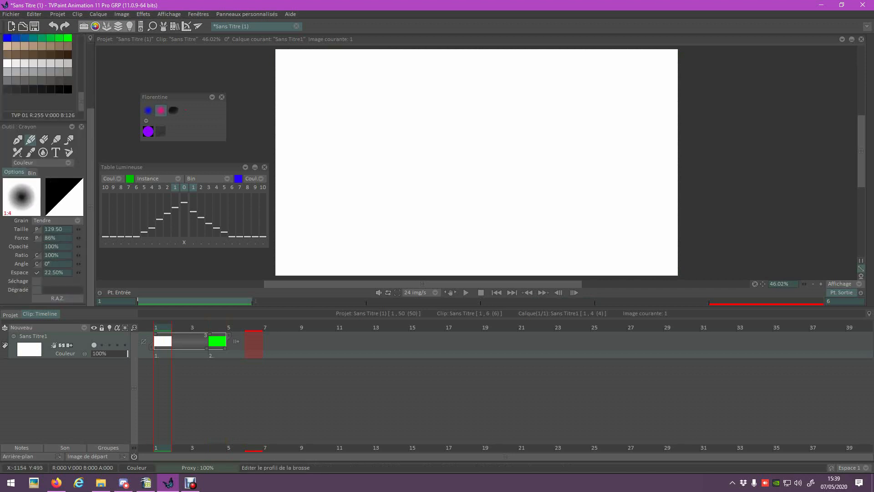
Step: Draw a large pink cross on frame 1 of the first clip and a pink wave across the second clip's frame 3
left_click_drag(344, 121, 640, 219)
left_click_drag(570, 106, 291, 257)
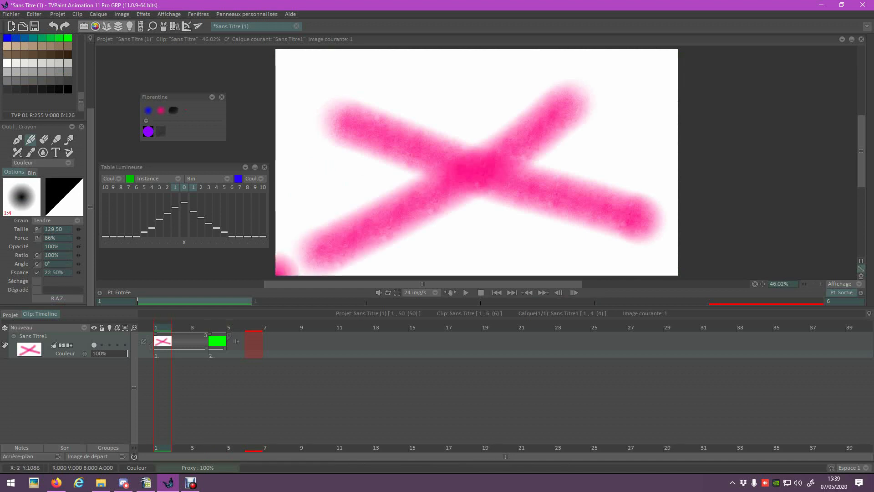
left_click(10, 315)
double_click(212, 352)
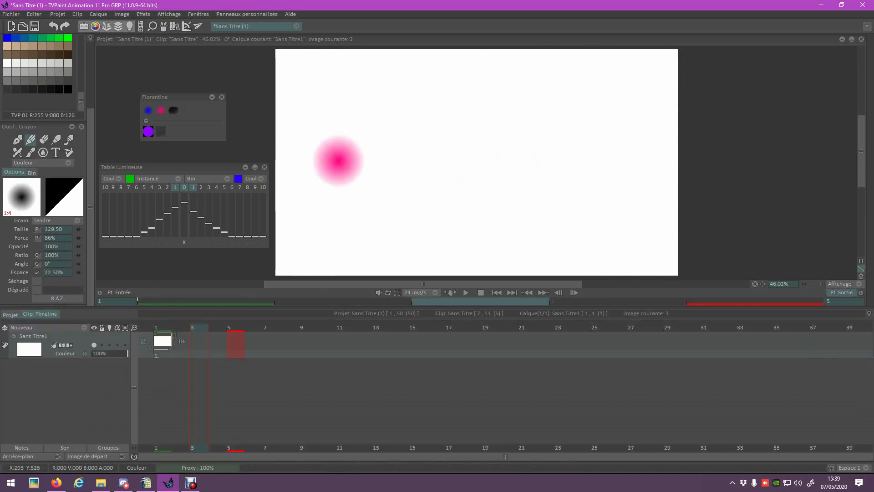
mouse_move(301, 200)
left_mouse_down()
mouse_move(381, 141)
mouse_move(638, 164)
left_mouse_up()
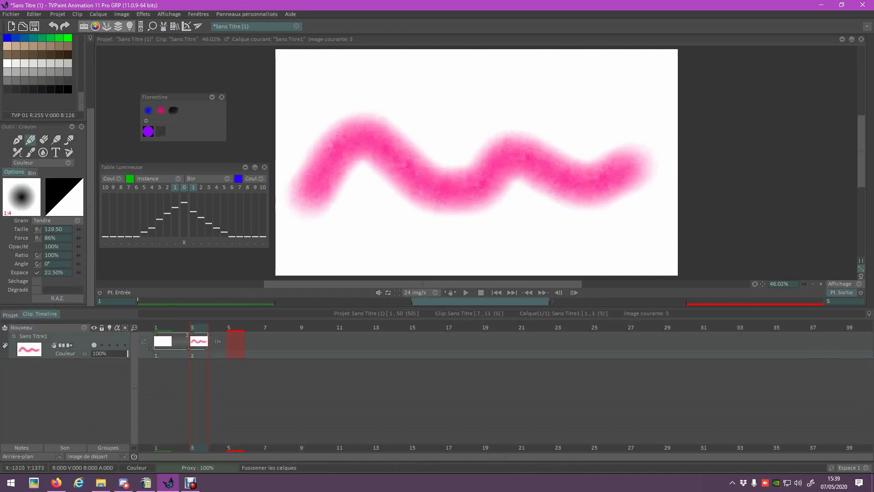
Step: Draw a pink triangle in the fourth clip and a large ring in the palette's medium blue in the last clip
left_click(10, 315)
left_click(665, 350)
mouse_move(489, 112)
left_mouse_down()
mouse_move(559, 203)
mouse_move(482, 109)
left_mouse_up()
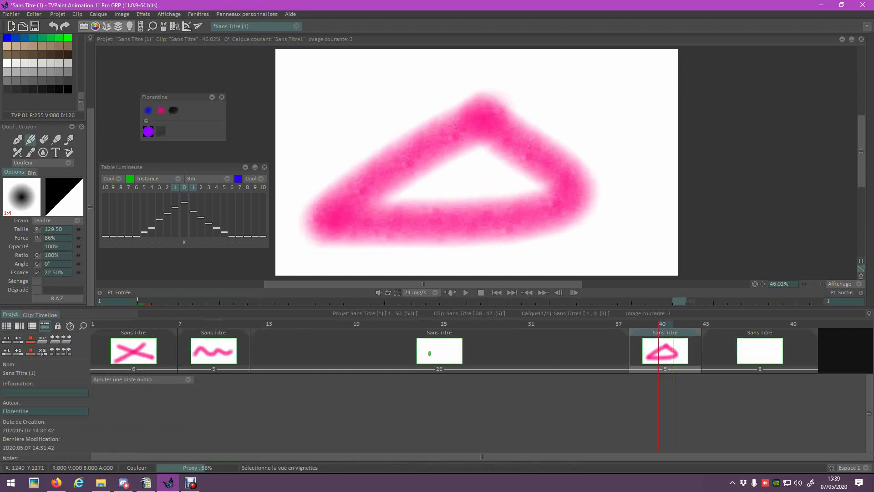
left_click(759, 351)
left_click(511, 163)
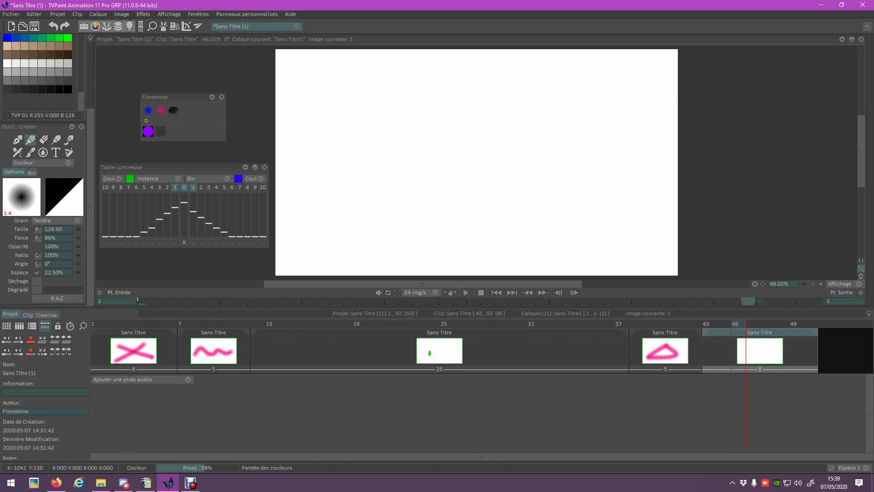
left_click(16, 37)
mouse_move(512, 100)
left_mouse_down()
mouse_move(387, 152)
mouse_move(528, 125)
mouse_move(480, 104)
left_mouse_up()
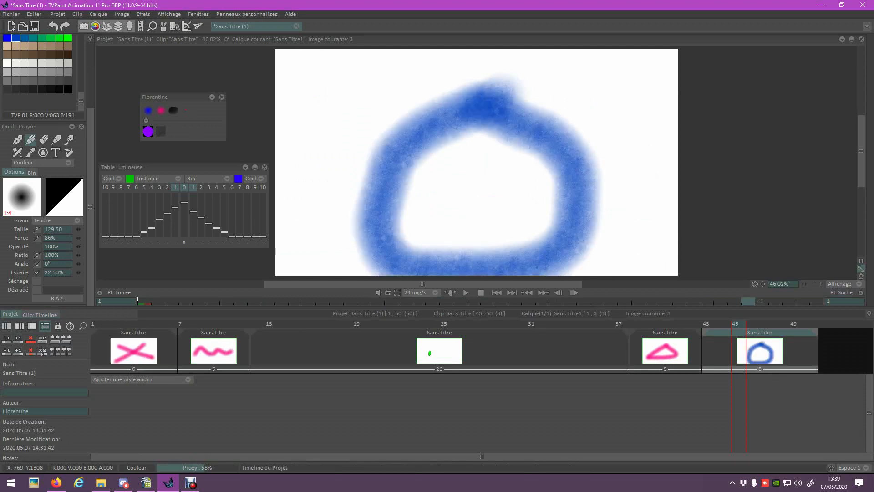
Step: Play the whole project from the first clip, stop playback and scrub through the ball clip
left_click(113, 348)
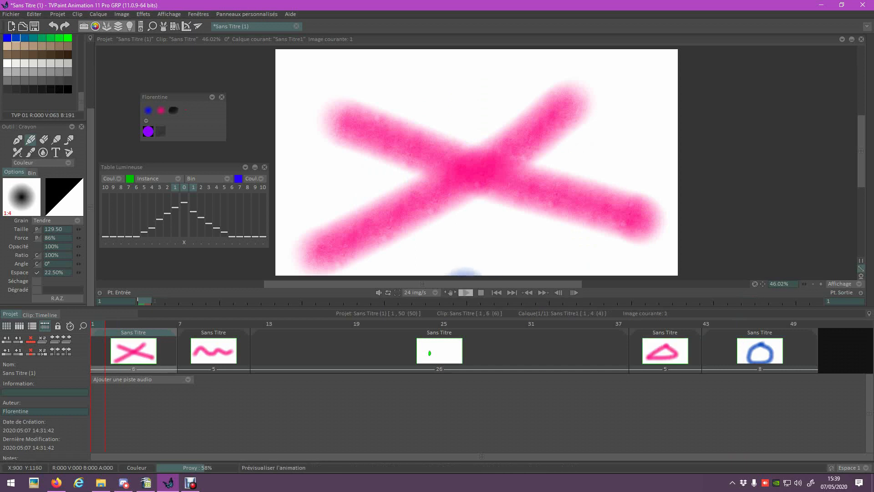
left_click(465, 292)
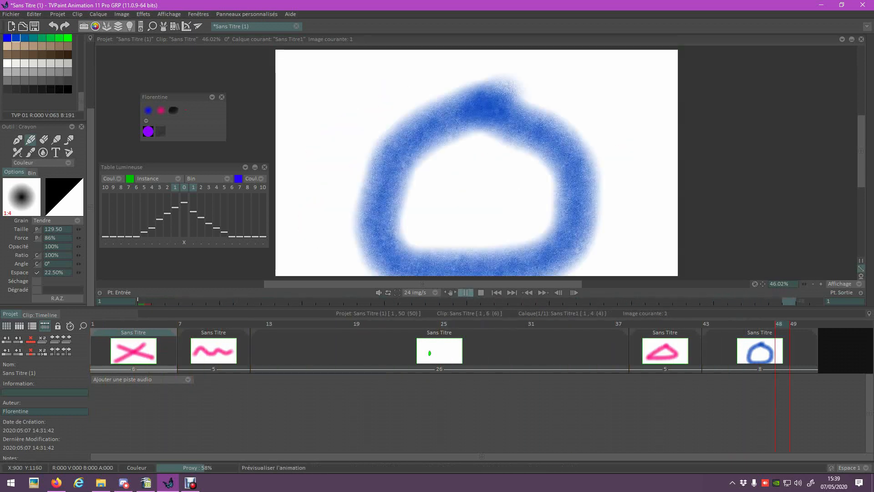
left_click(465, 293)
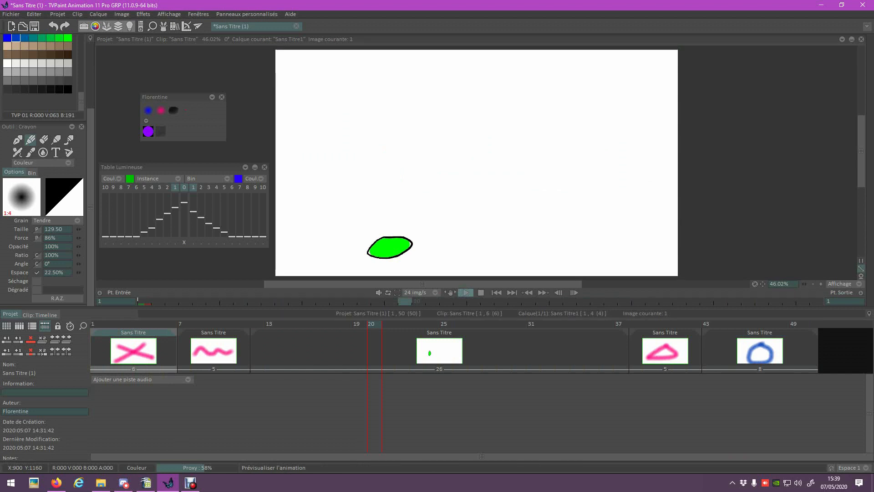
left_click_drag(374, 324, 534, 323)
Step: Open the ball clip's own timeline, activate the Camera tool and examine the camera settings without changing them
left_click(429, 344)
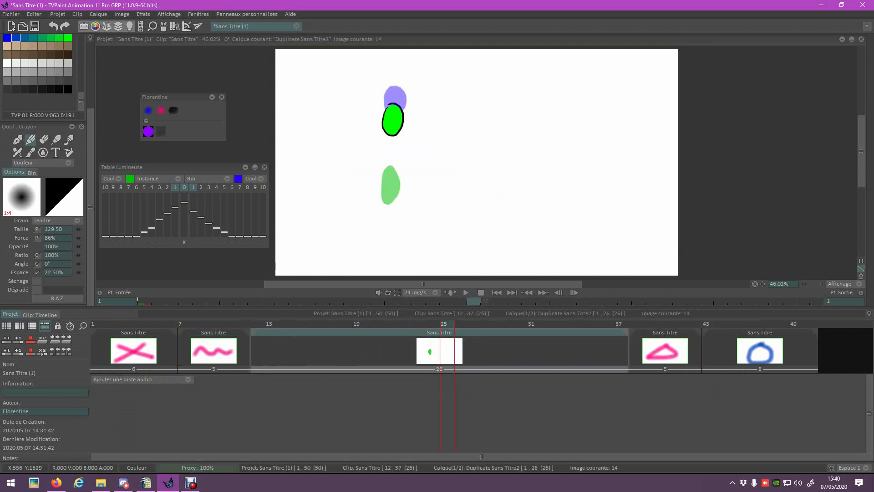
double_click(430, 351)
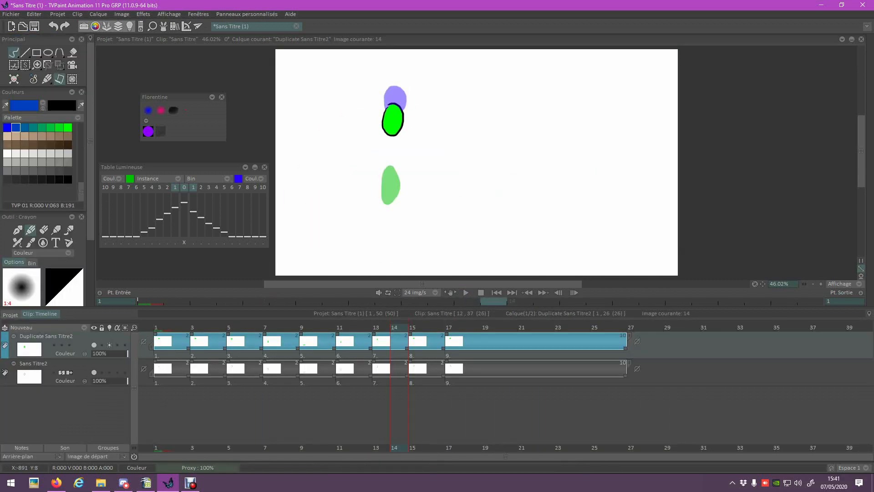
left_click(72, 65)
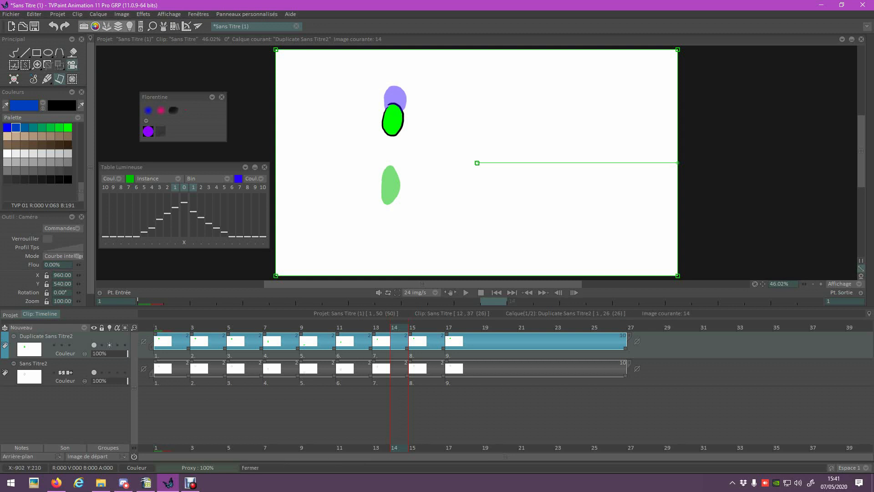
scroll(45, 136, "down", 1)
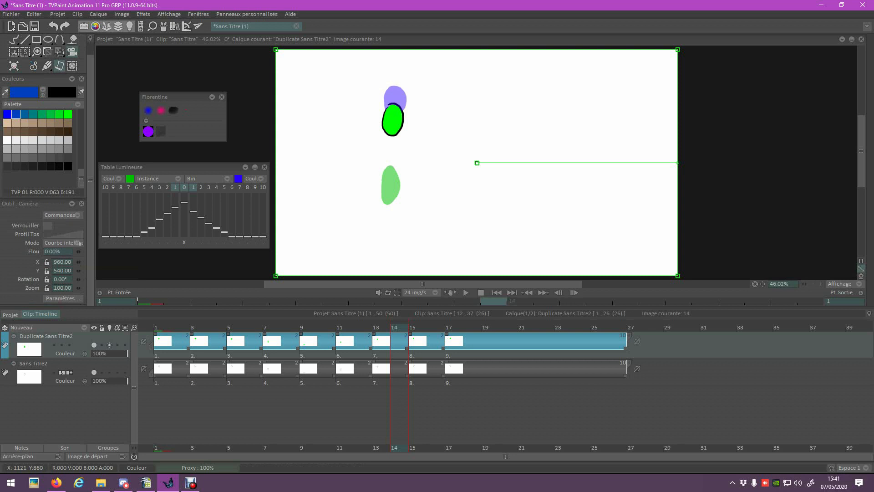
left_click(63, 298)
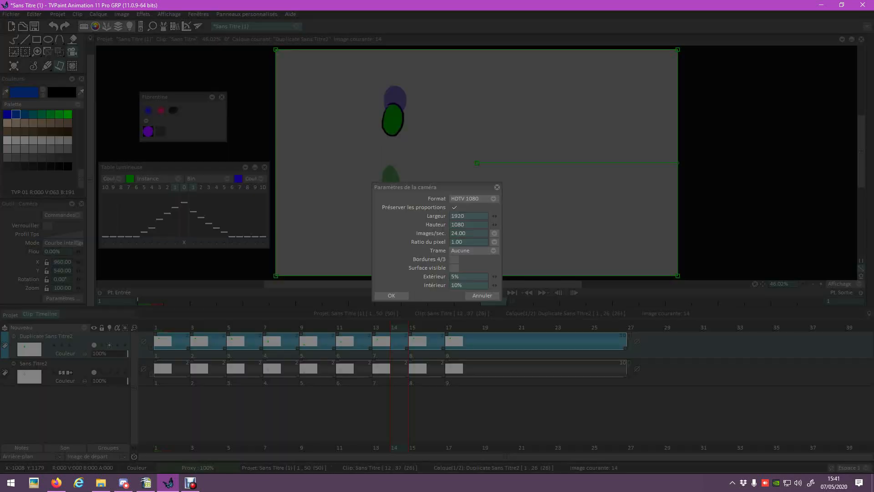
left_click_drag(428, 187, 198, 134)
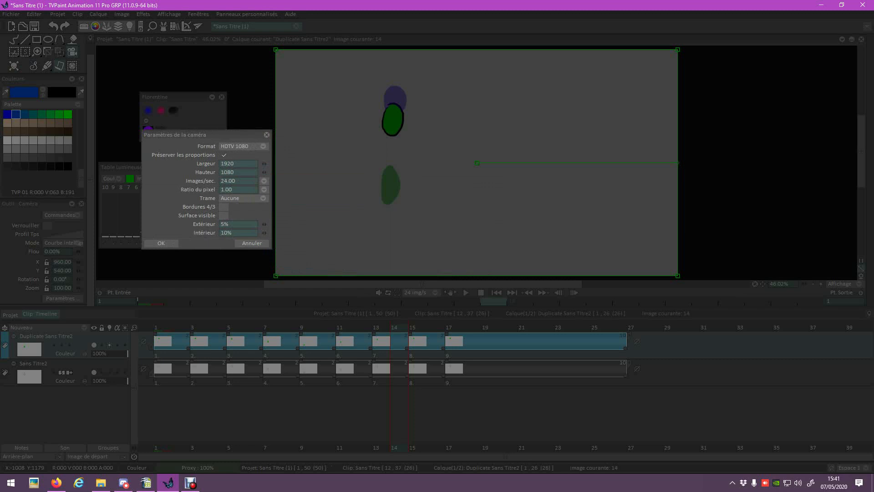
left_click(252, 243)
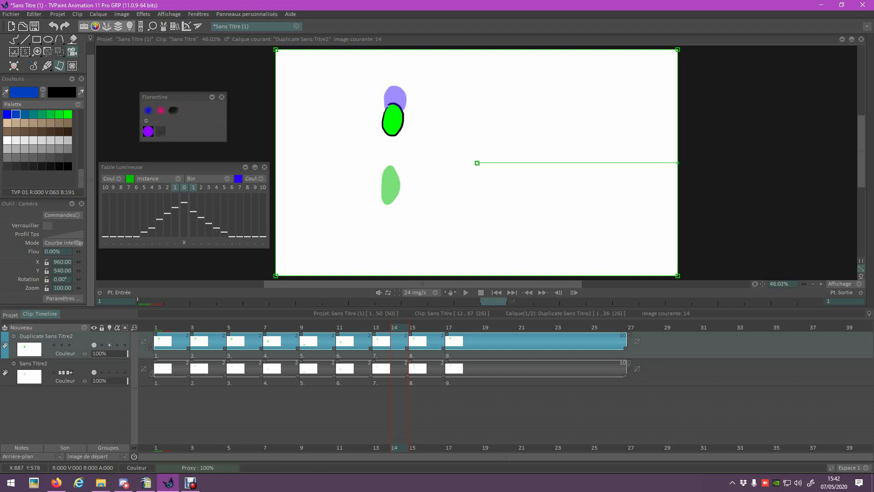
Step: Try to shrink the camera frame to 52.61% zoom and add a camera move toward the ball, and undo it
left_click_drag(276, 275, 370, 220)
left_click_drag(477, 163, 411, 159)
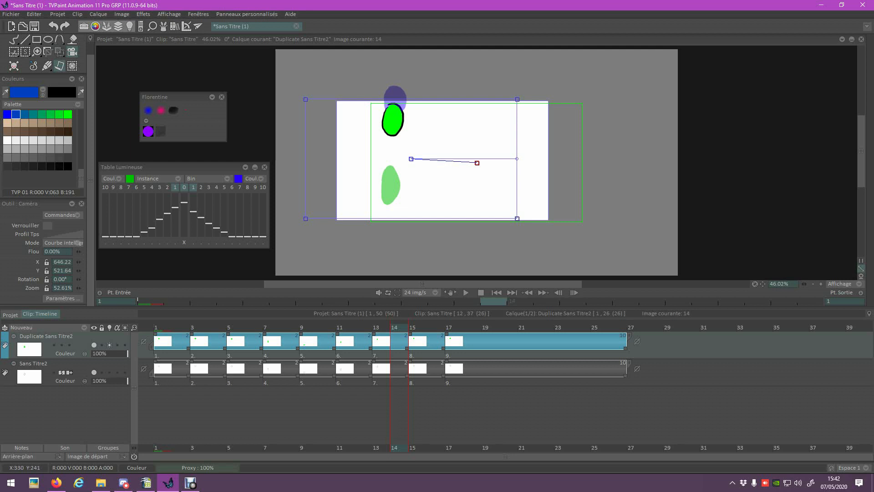
key("ctrl+z")
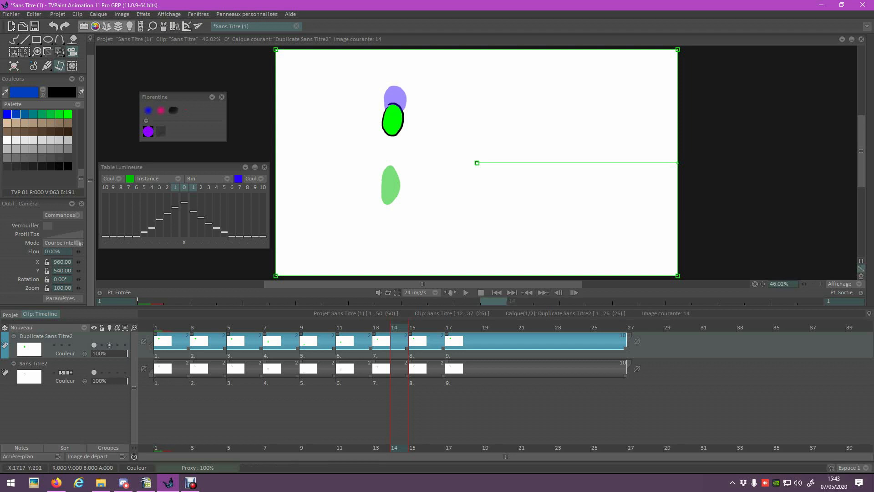
Step: Modify the project to a canvas wider than 1920 pixels, keeping the image height
left_click(92, 15)
mouse_move(122, 14)
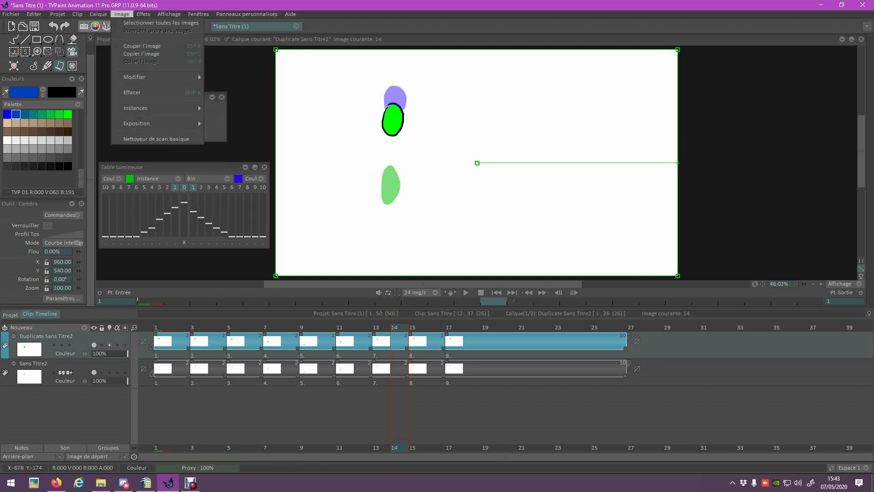
left_click(98, 14)
left_click(98, 15)
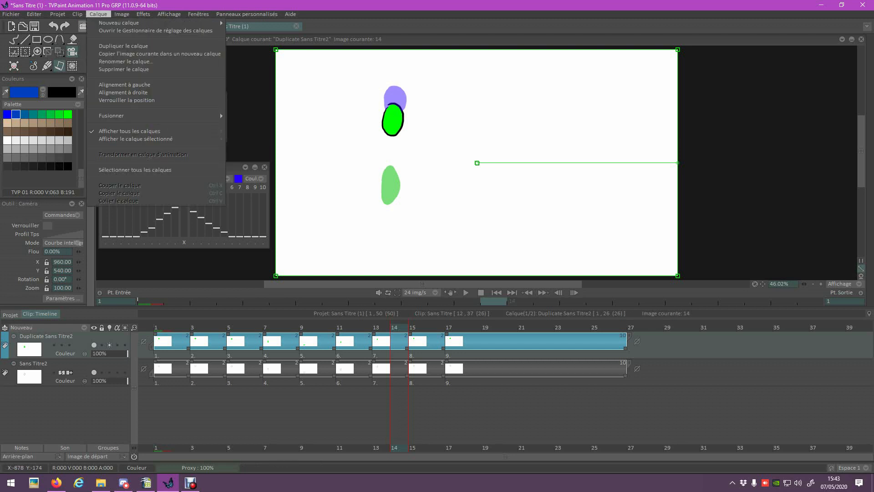
mouse_move(57, 14)
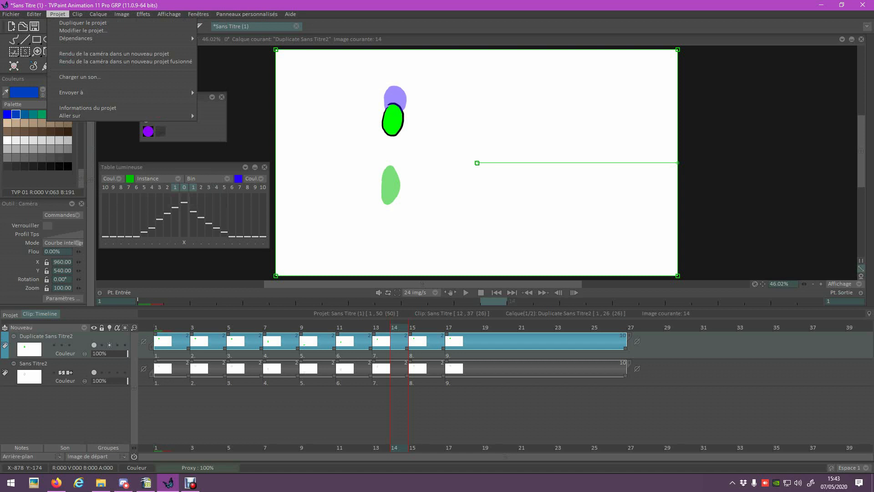
left_click(82, 30)
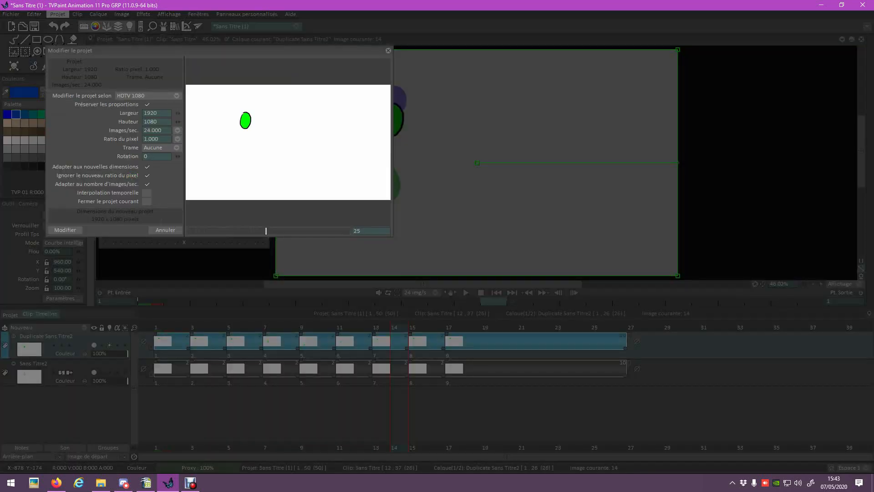
left_click_drag(177, 113, 218, 113)
left_click(64, 230)
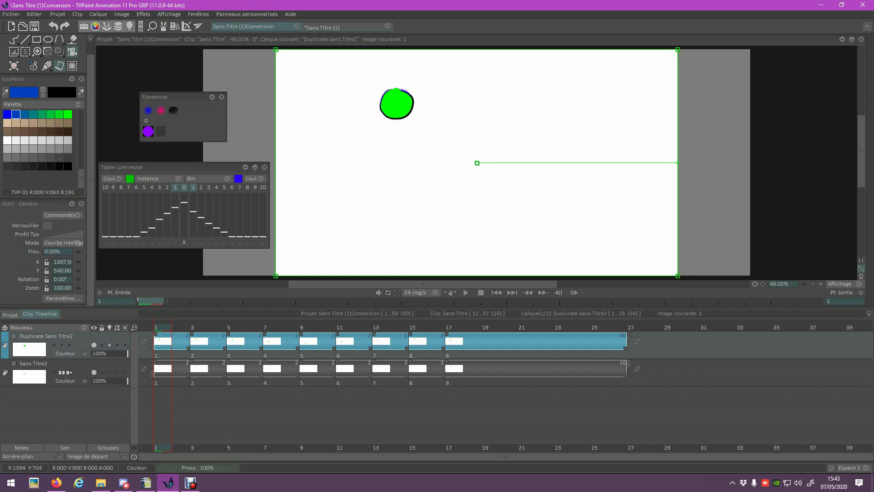
Step: Clear the custom brush panel and the light table off the canvas and move the camera to about X 958, Y 542
left_click_drag(192, 95, 817, 74)
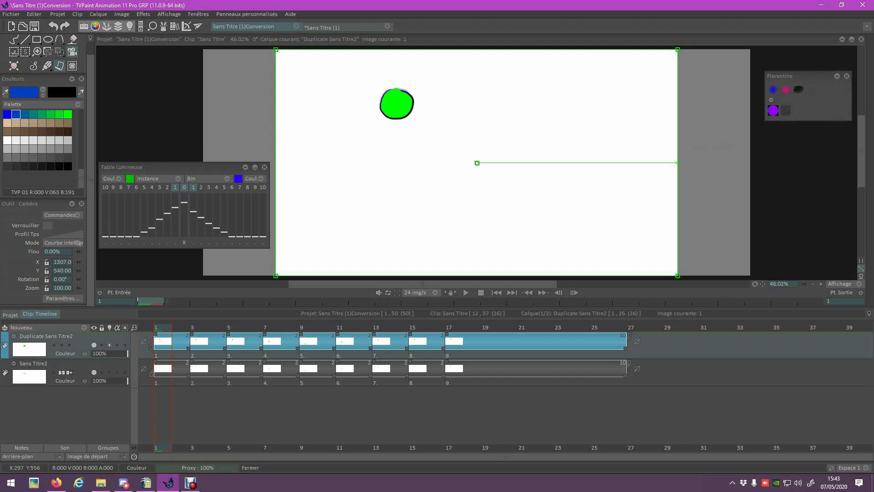
left_click(265, 167)
left_click_drag(477, 164, 403, 162)
left_click_drag(403, 165, 404, 163)
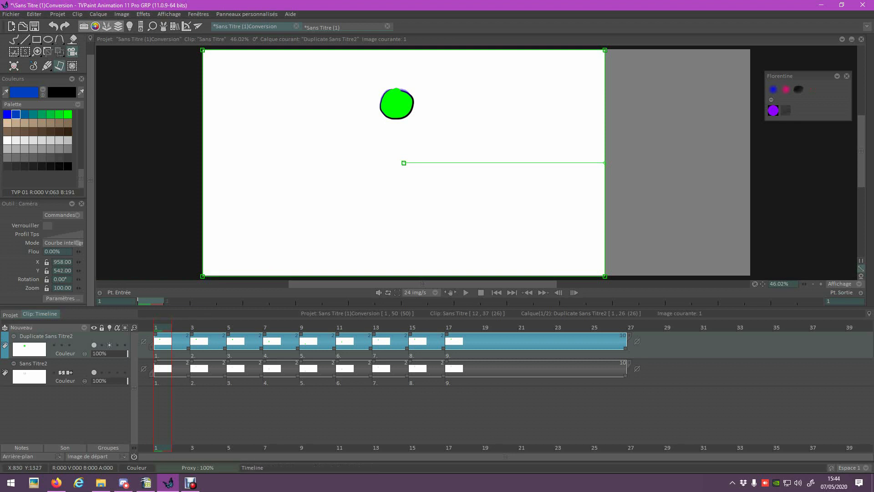
Step: Add a horizontal camera move ending at about X 2401, Y 542, and scrub the clip to frame 26
left_click(467, 301)
left_click_drag(542, 218, 705, 163)
mouse_move(620, 326)
left_mouse_down()
mouse_move(199, 325)
mouse_move(635, 325)
mouse_move(613, 325)
left_mouse_up()
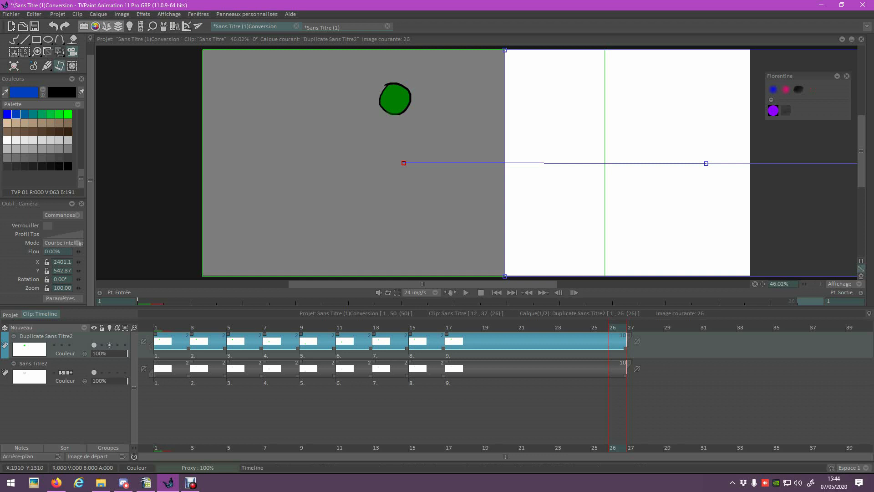
mouse_move(610, 326)
left_mouse_down()
mouse_move(290, 326)
mouse_move(635, 326)
mouse_move(614, 326)
left_mouse_up()
Step: Check the camera's interpolation modes, keeping Courbe intelligente, and look into the camera settings without changing them
left_click(63, 243)
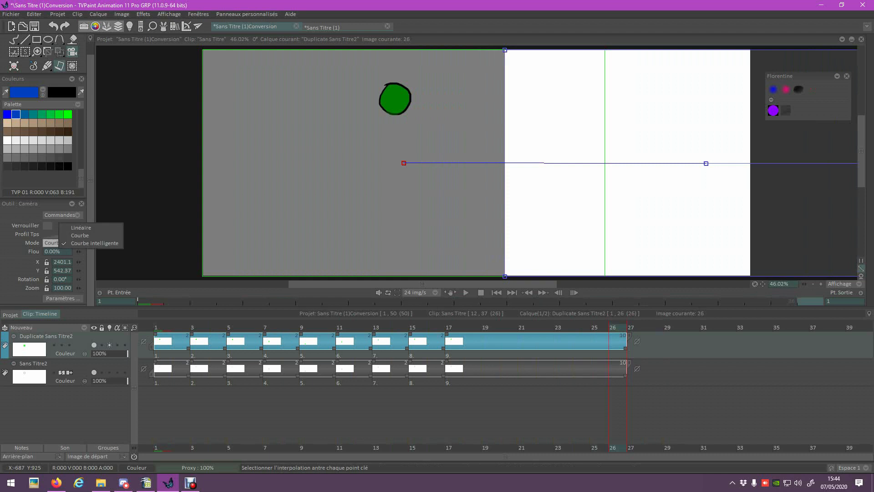
left_click(94, 242)
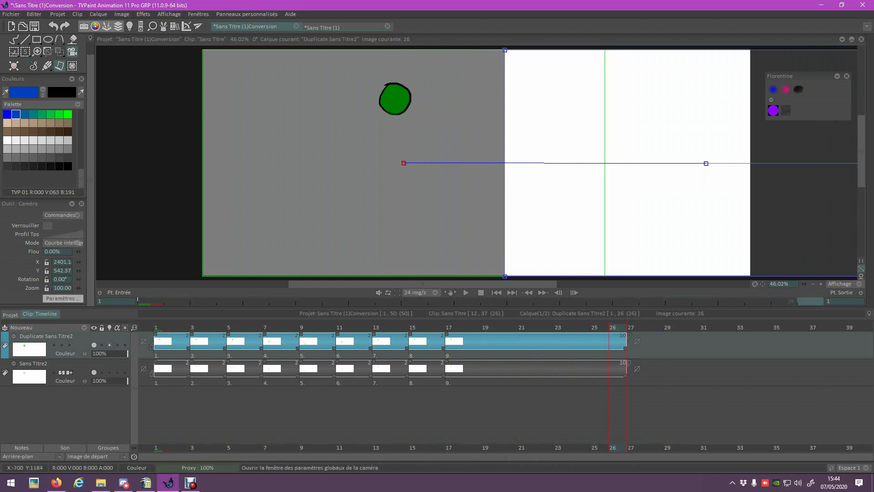
left_click(62, 298)
left_click(482, 296)
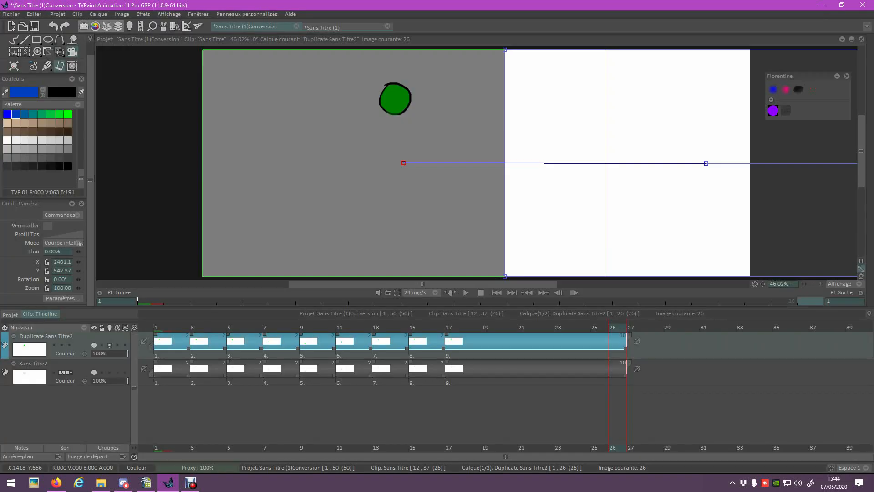
Step: Open the camera's time/position profile and preview the camera move from frame 1
left_click(64, 234)
left_click_drag(186, 326, 611, 330)
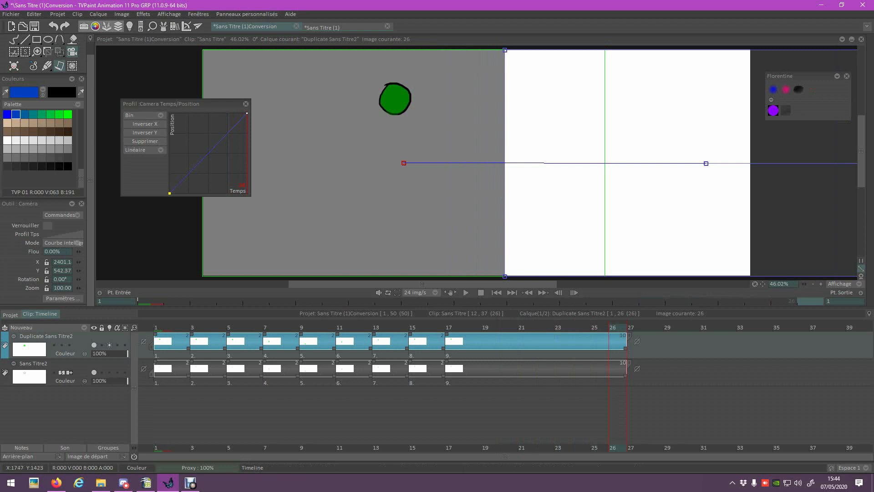
left_click(160, 327)
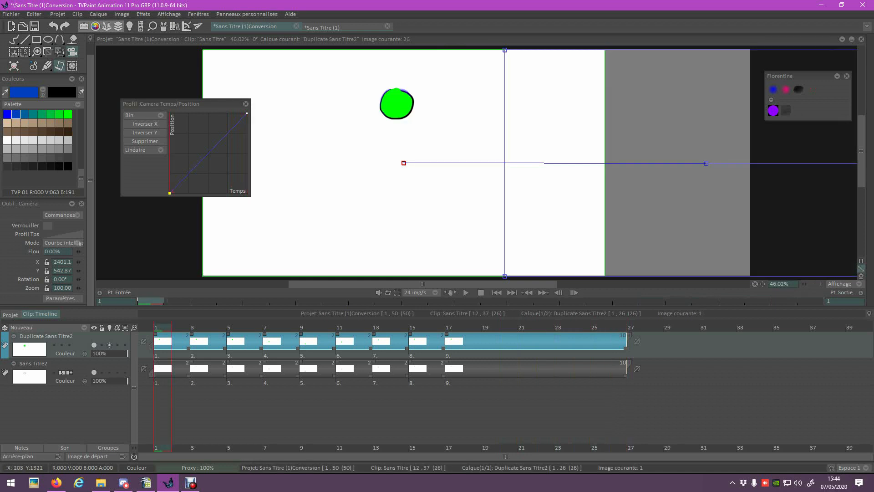
key("Return")
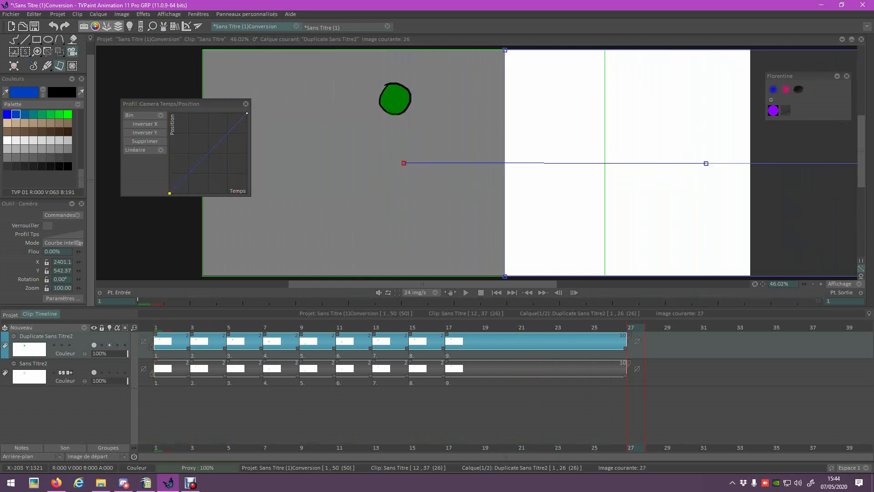
Step: At frame 13, add a point halfway along the camera's time/position profile and advance to frame 14
left_click_drag(612, 327, 382, 326)
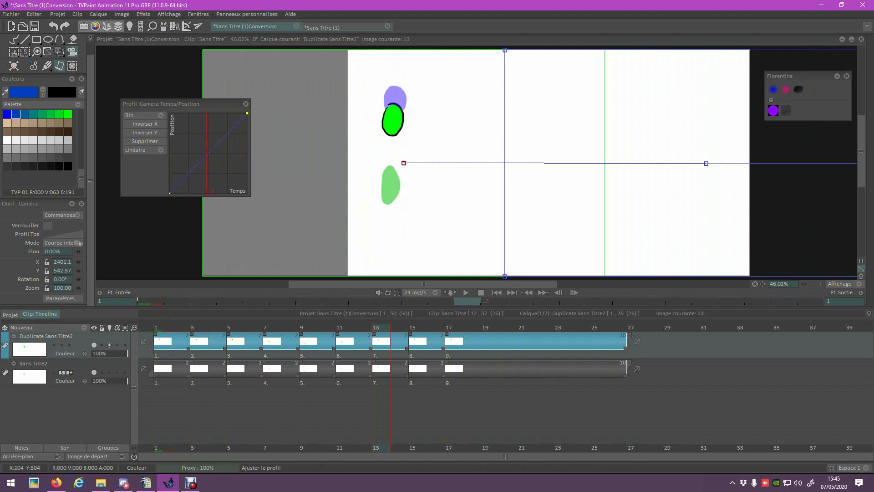
mouse_move(206, 155)
left_mouse_down()
mouse_move(205, 113)
mouse_move(208, 151)
left_mouse_up()
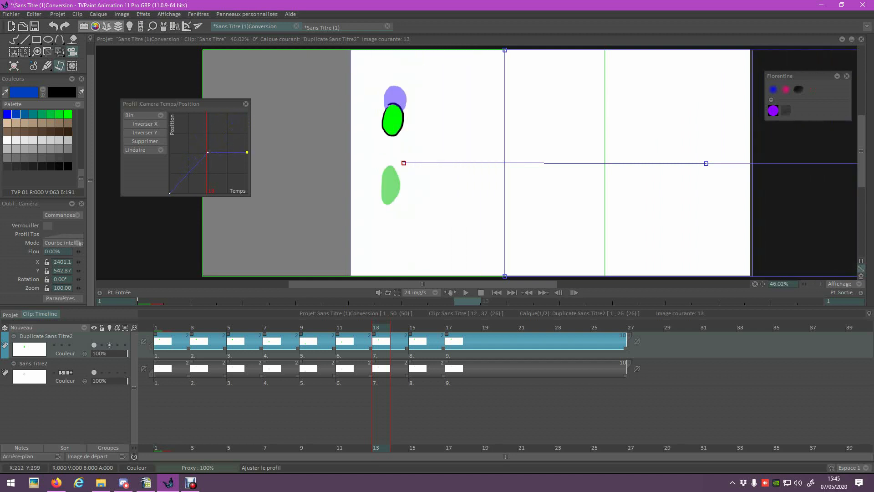
key("Right")
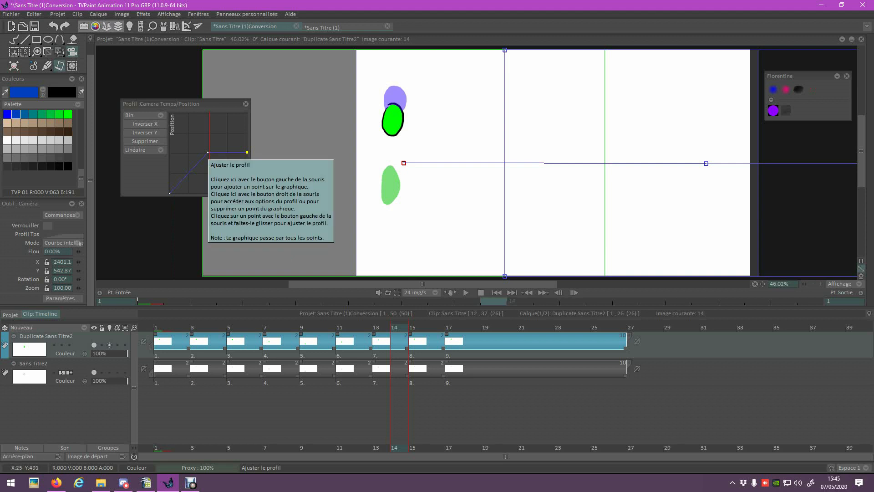
Step: Reshape the camera's time/position profile so it rises to about a quarter height and stays level to the end, and scrub to frame 23
key("Left")
mouse_move(381, 327)
left_mouse_down()
mouse_move(654, 328)
mouse_move(163, 327)
mouse_move(432, 327)
mouse_move(399, 327)
left_mouse_up()
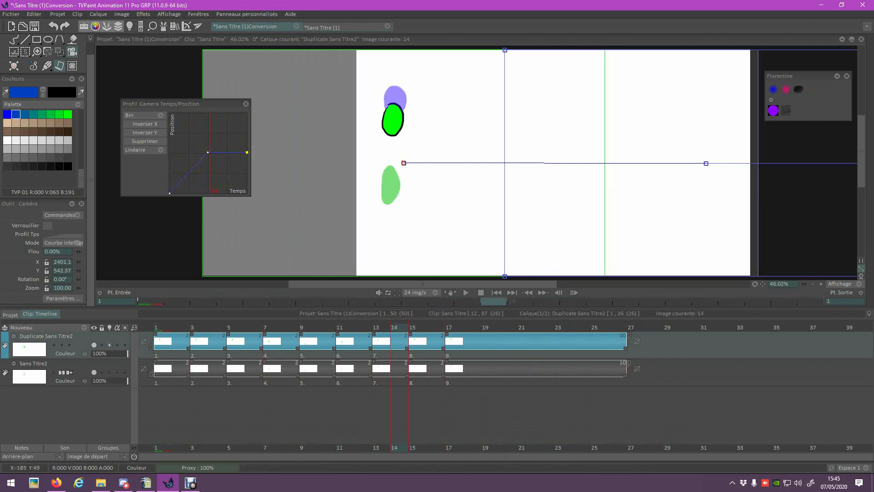
left_click_drag(207, 152, 208, 113)
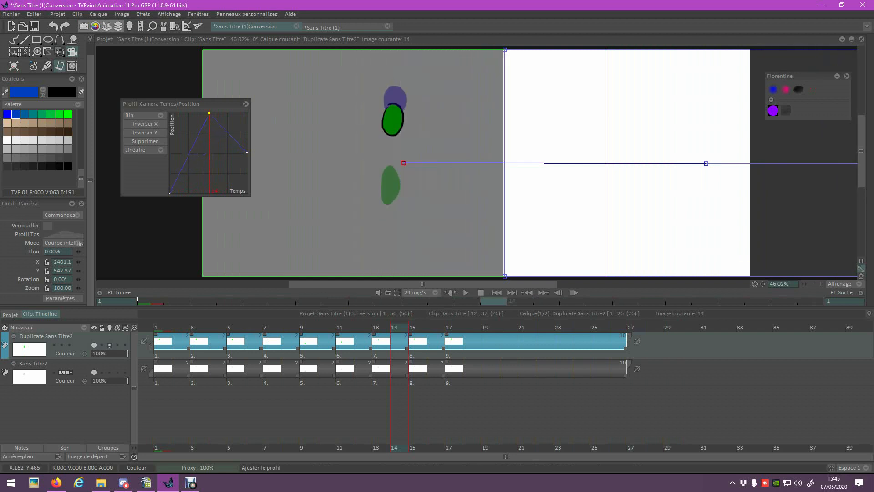
left_click_drag(246, 152, 198, 173)
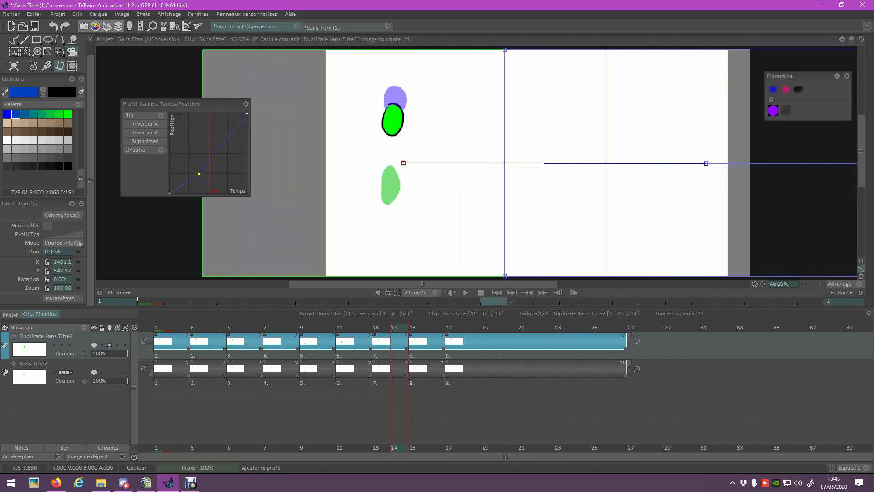
left_click_drag(246, 113, 247, 174)
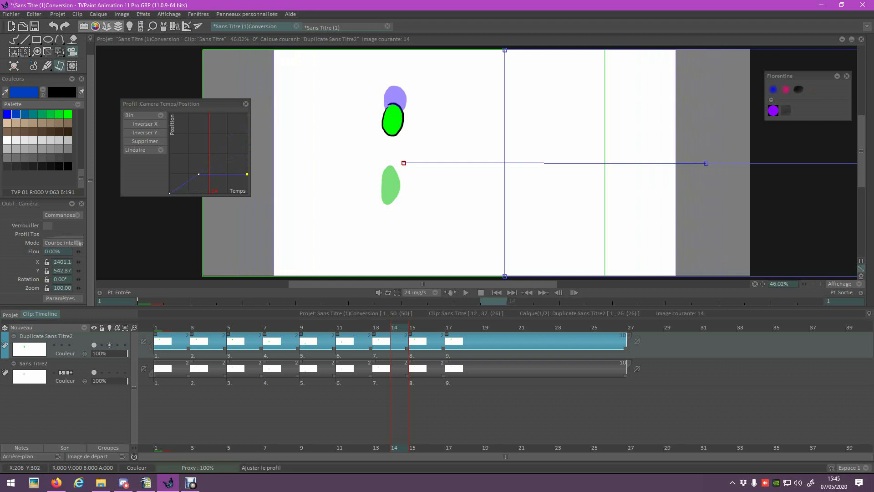
left_click_drag(159, 326, 563, 327)
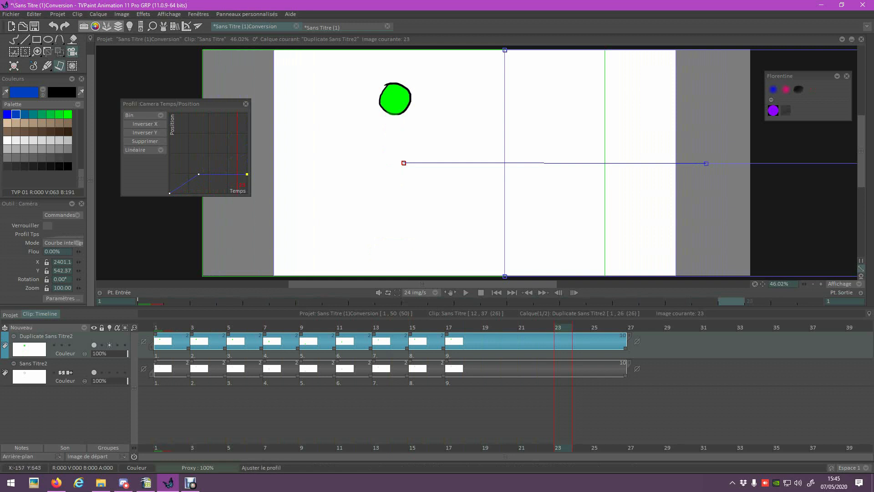
Step: Switch the camera profile's interpolation to Courbe, shift its middle point earlier in time and raise its end point to about half height
mouse_move(199, 174)
left_mouse_down()
mouse_move(203, 121)
mouse_move(199, 174)
left_mouse_up()
left_click(246, 174)
left_click(154, 115)
left_click(147, 141)
left_click(151, 151)
left_click(172, 159)
mouse_move(198, 174)
left_mouse_down()
mouse_move(198, 145)
mouse_move(197, 171)
mouse_move(188, 173)
left_mouse_up()
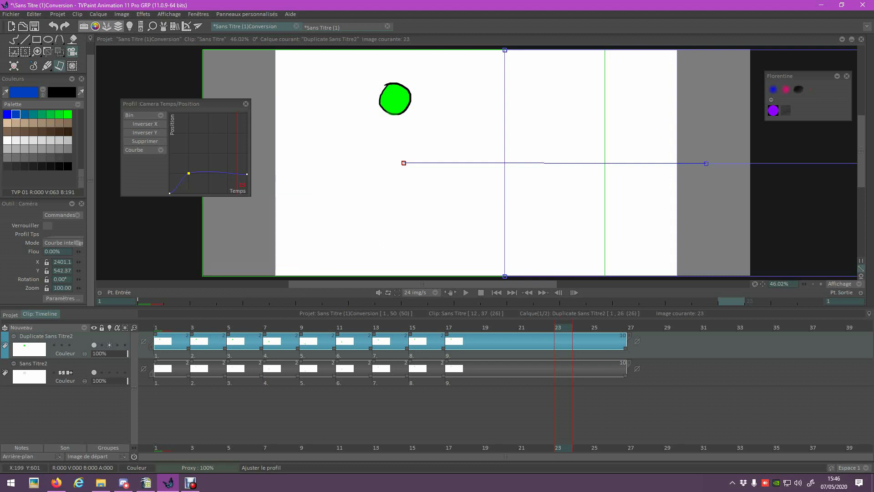
left_click(247, 174)
left_click_drag(247, 174, 246, 152)
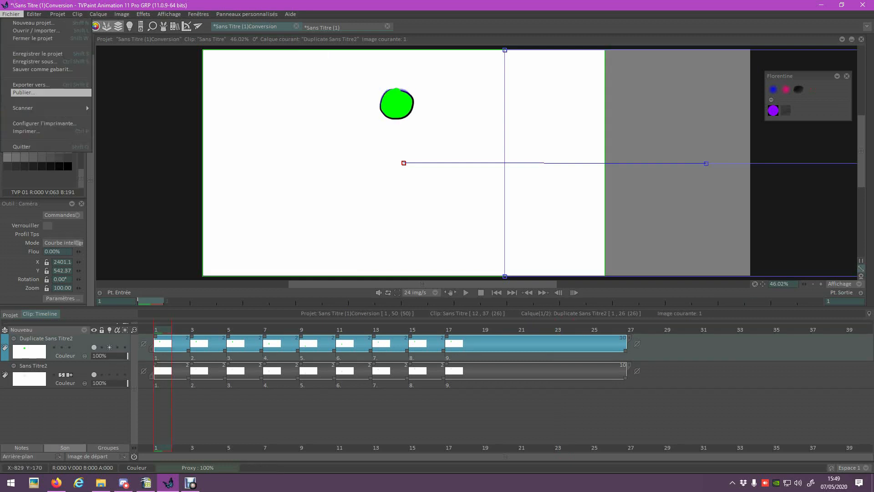
Step: Open the export settings for the clip, turn off the background (Arrière plan) and set the format to MOV (FFmpeg)
left_click(86, 105)
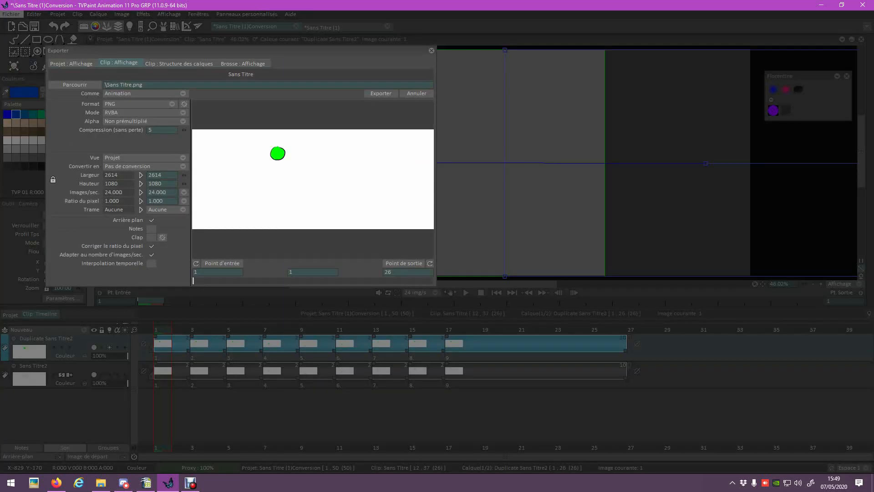
left_click(151, 220)
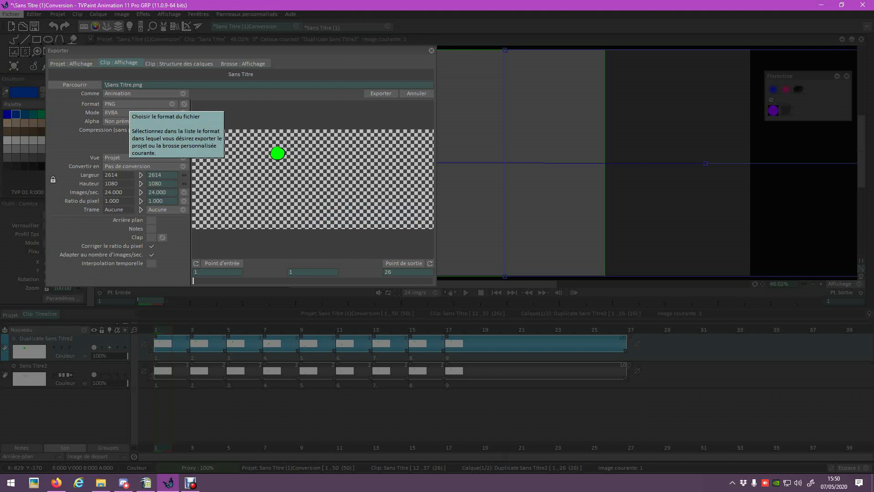
left_click(131, 104)
left_click(130, 104)
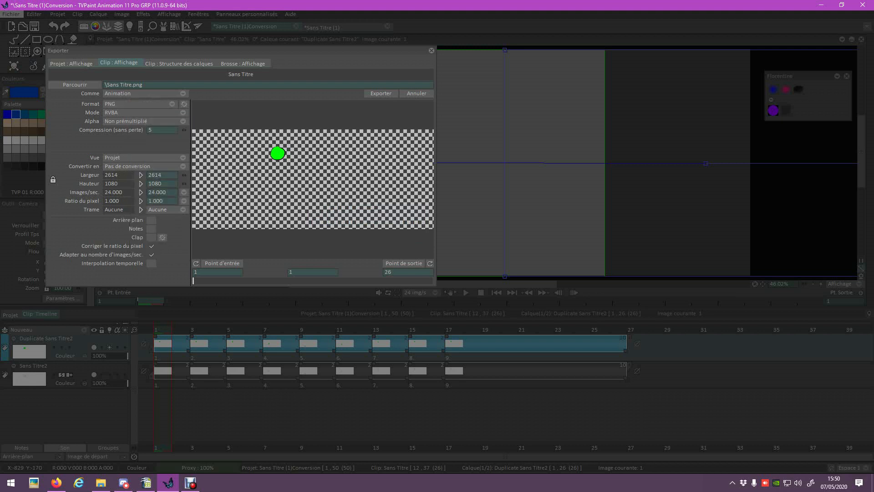
left_click(132, 104)
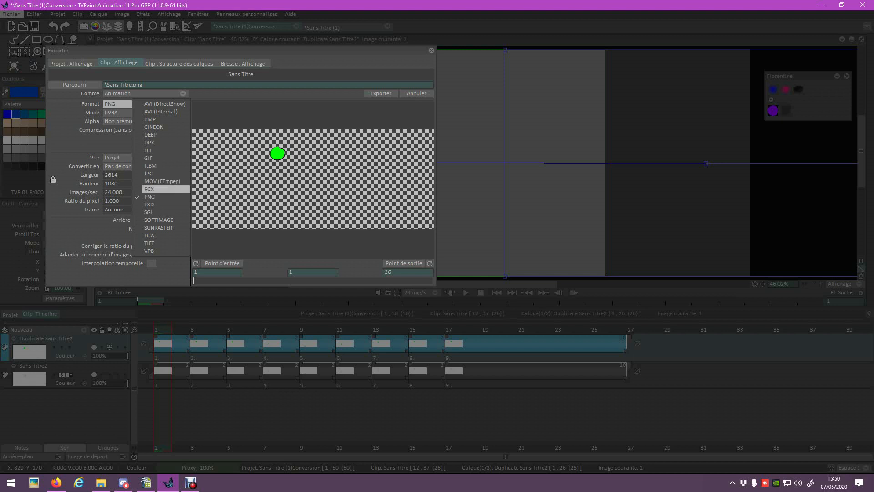
left_click(162, 181)
Step: Set the export's colour mode to RVBA (32 Bits), comparing it with RVB (24 Bits)
left_click(136, 113)
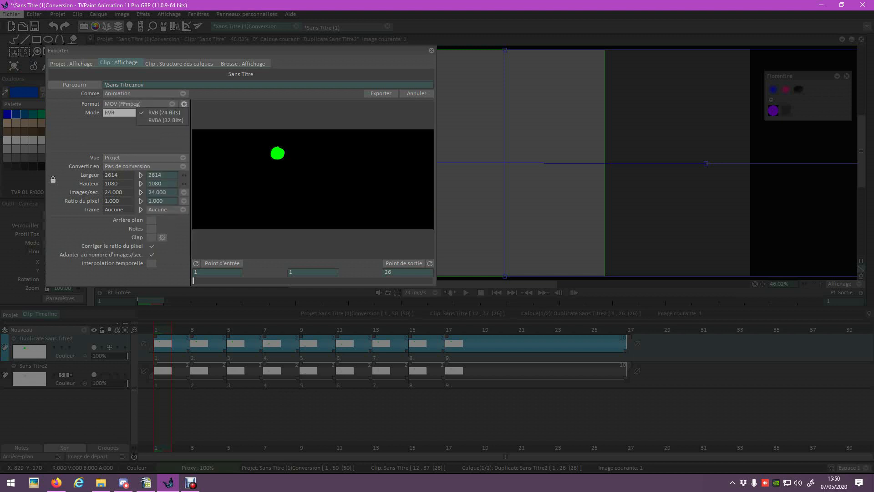
left_click(162, 121)
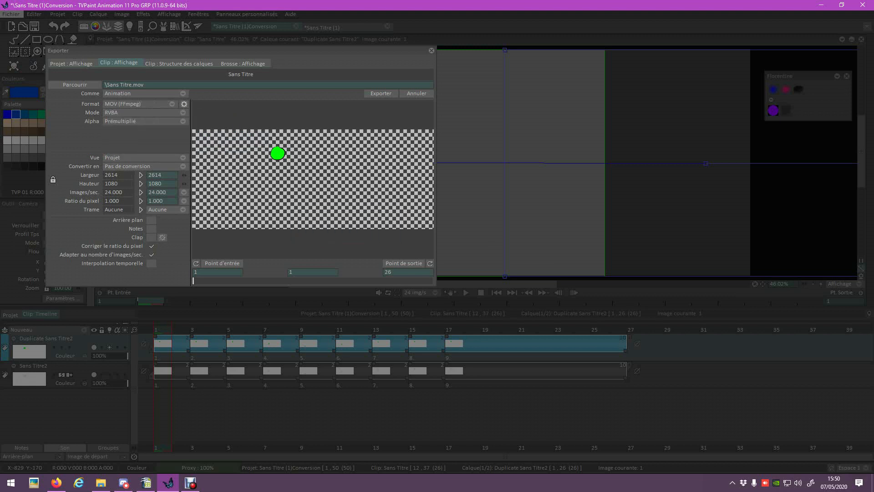
left_click(157, 113)
left_click(157, 112)
left_click(157, 113)
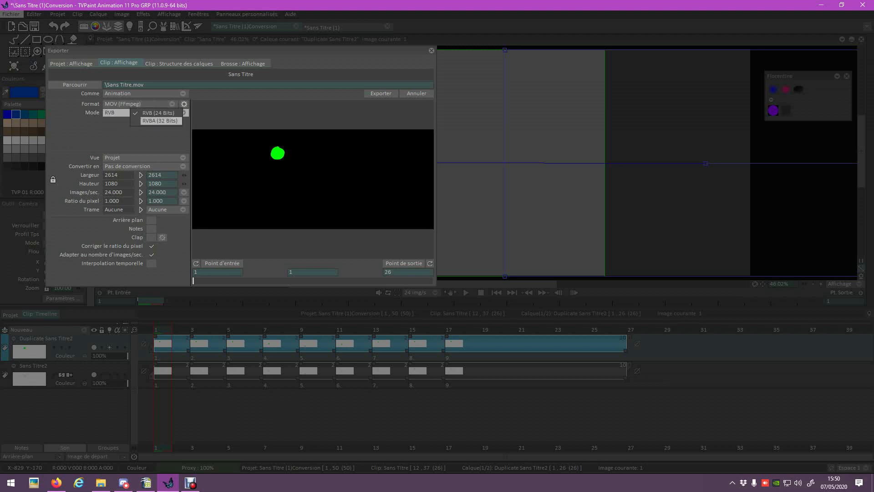
left_click(159, 121)
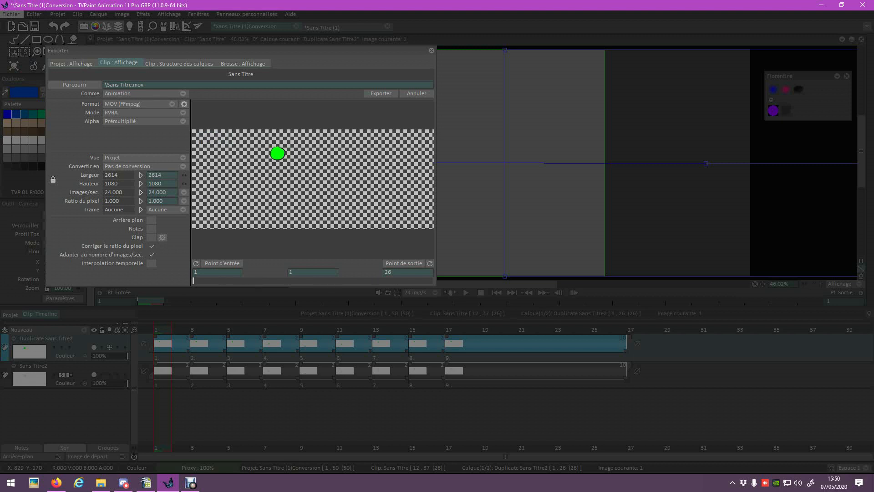
Step: Export the clip to the desktop as Sans Titre.mov, play the file in VLC and close the player
left_click(75, 84)
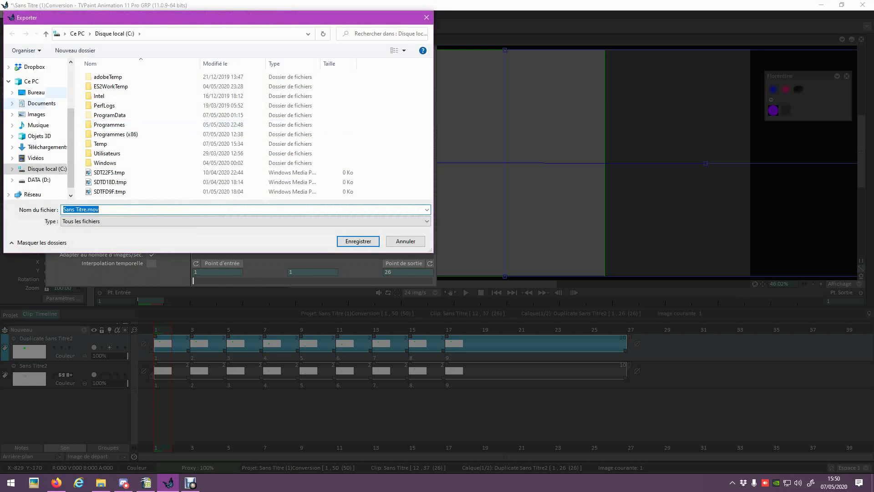
key("Return")
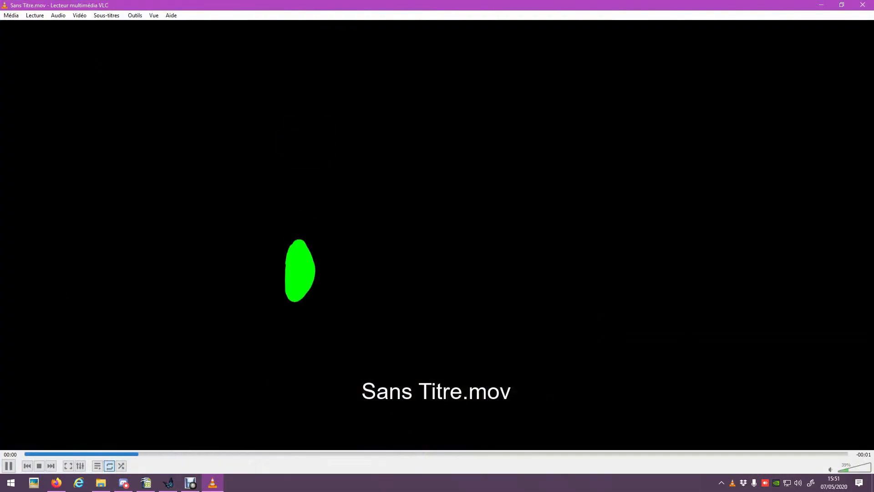
left_click(862, 4)
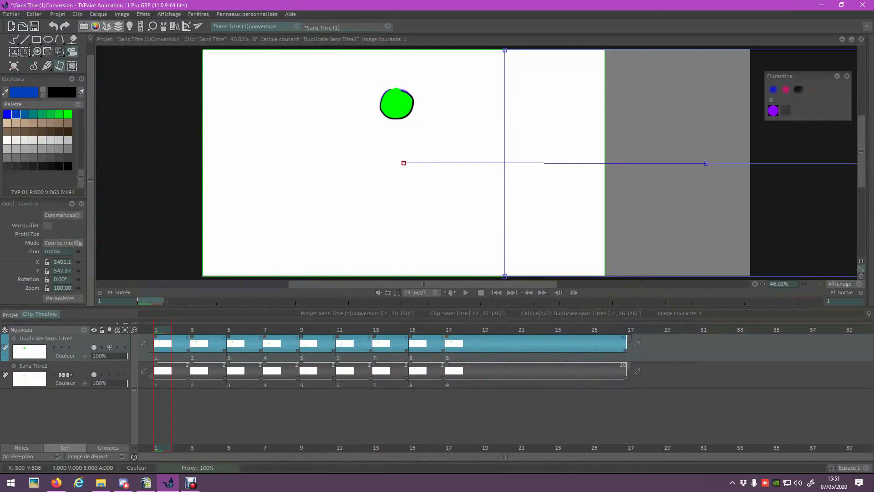
Step: Reopen the clip's export settings with the background turned off and set the format to AVI (DirectShow)
left_click(13, 14)
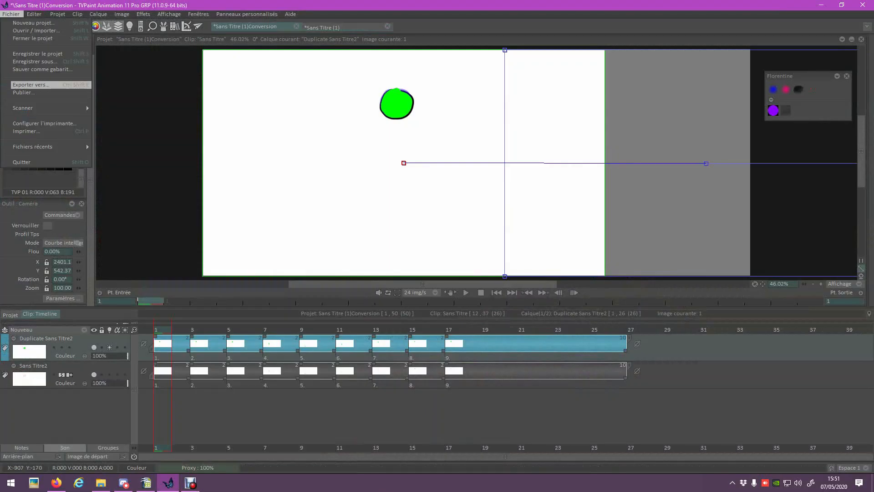
left_click(37, 85)
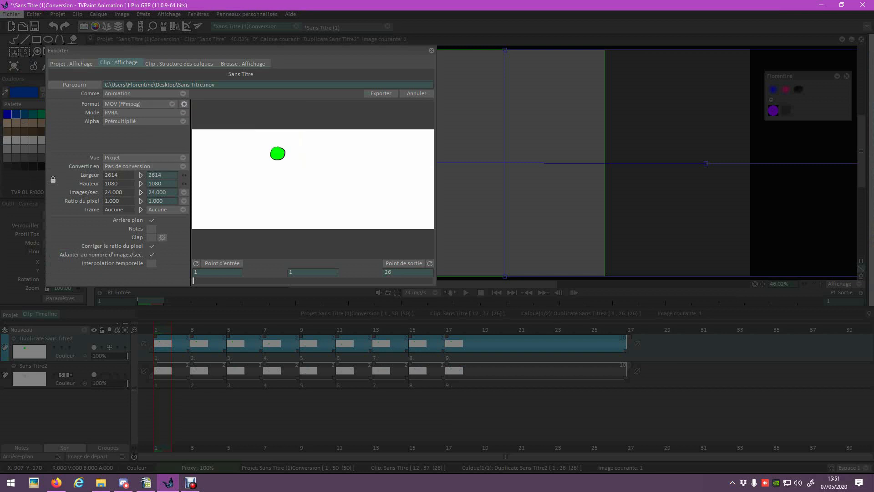
left_click(157, 112)
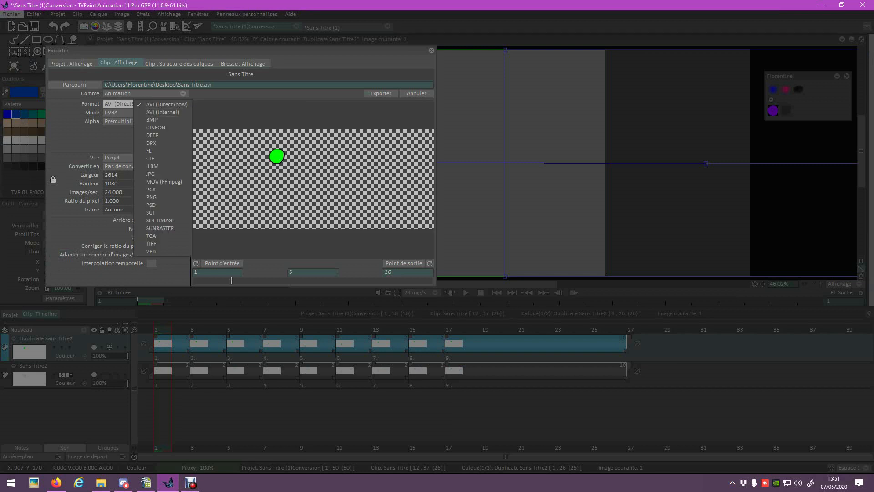
left_click(127, 121)
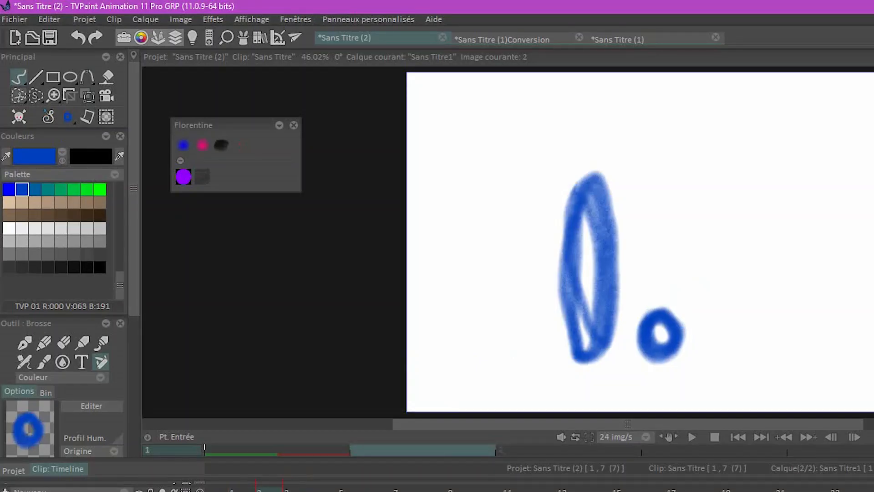
Step: Cut the tall blue loop on frame 2 freehand as a custom brush and stamp it on frame 3
right_click(19, 96)
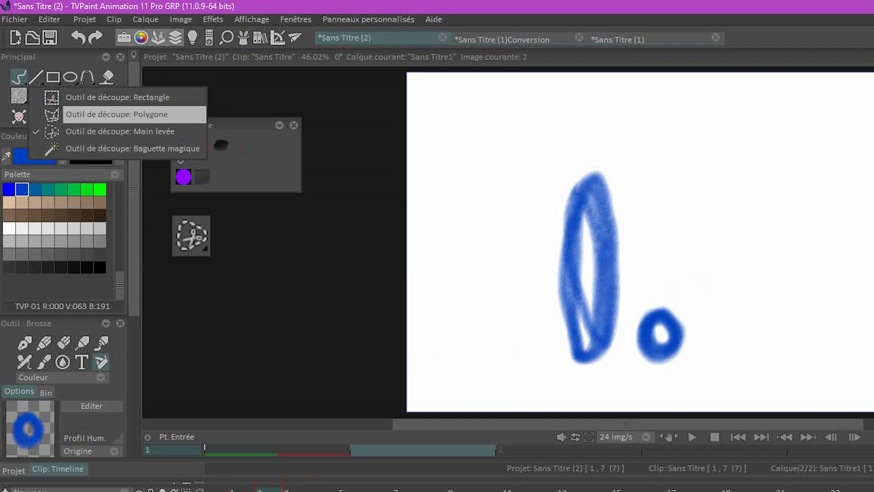
left_click(120, 131)
mouse_move(586, 160)
left_mouse_down()
mouse_move(555, 354)
mouse_move(617, 345)
mouse_move(637, 207)
mouse_move(588, 159)
left_mouse_up()
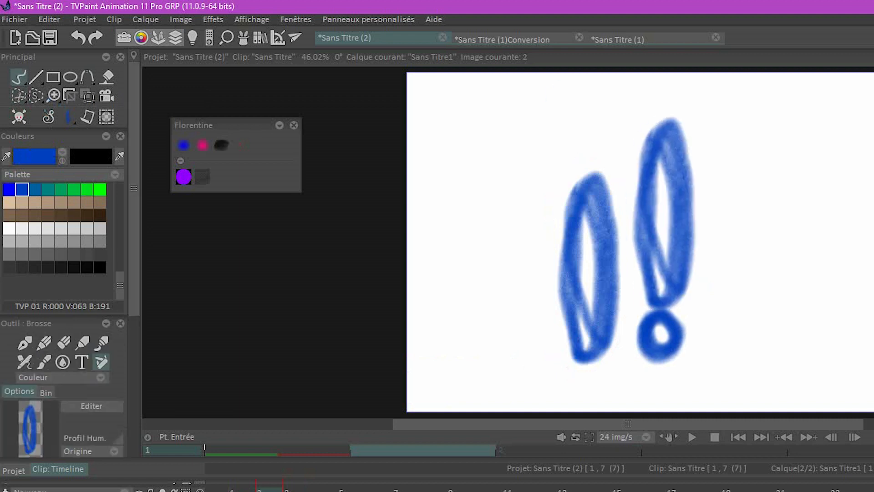
key("Right")
left_click(767, 251)
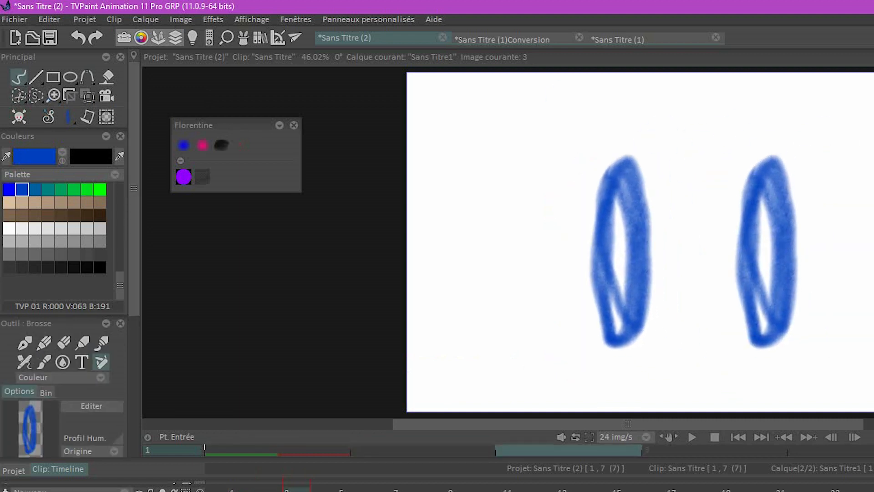
left_click(620, 252)
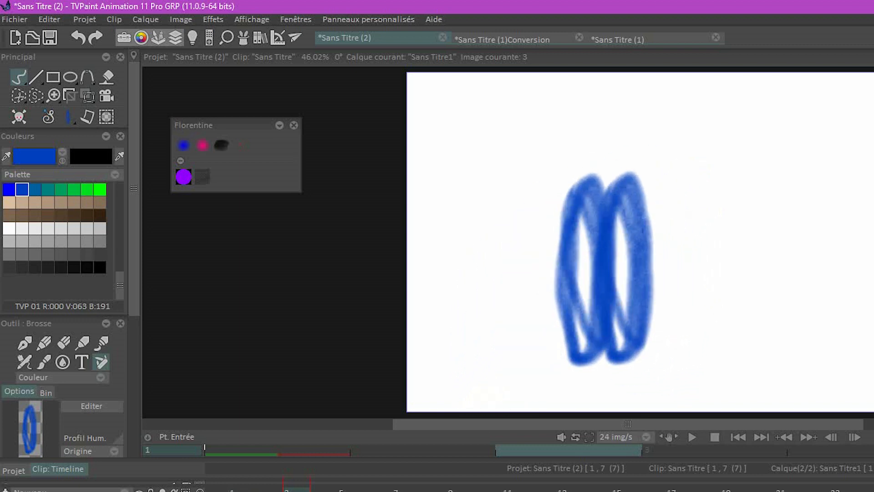
Step: Cut the loop on frame 3 freehand as a custom brush, stamp it on frame 4 and return to frame 1
left_click(19, 95)
mouse_move(578, 148)
left_mouse_down()
mouse_move(565, 161)
mouse_move(544, 388)
mouse_move(632, 314)
mouse_move(578, 149)
left_mouse_up()
key("Right")
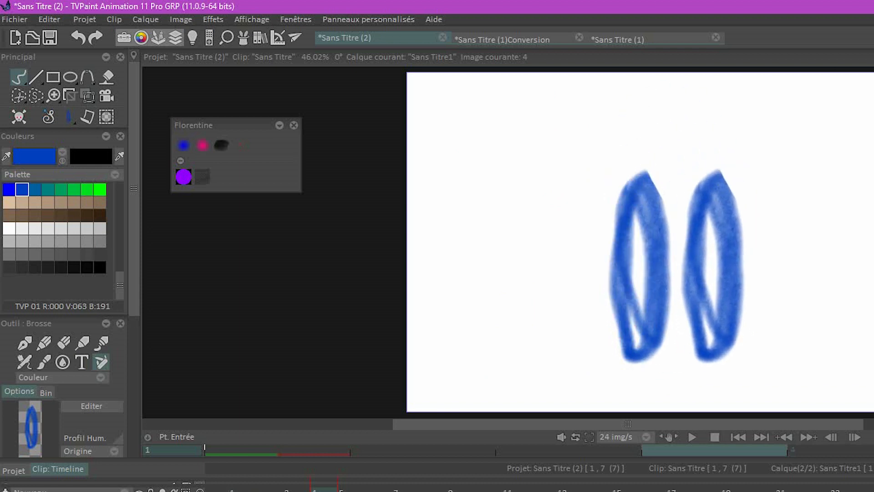
key("Left")
key("Left")
key("Left")
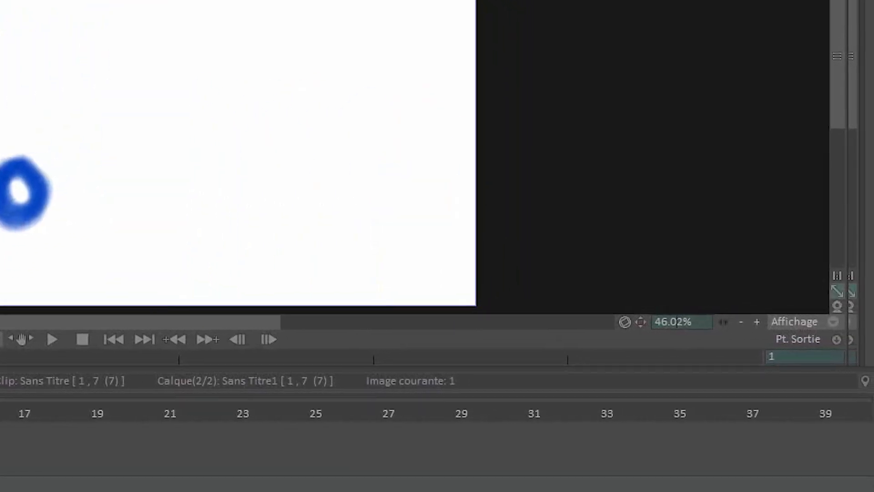
Step: Set the canvas zoom to a round 46% and increase it in steps to 75%
key("BackSpace")
type("0")
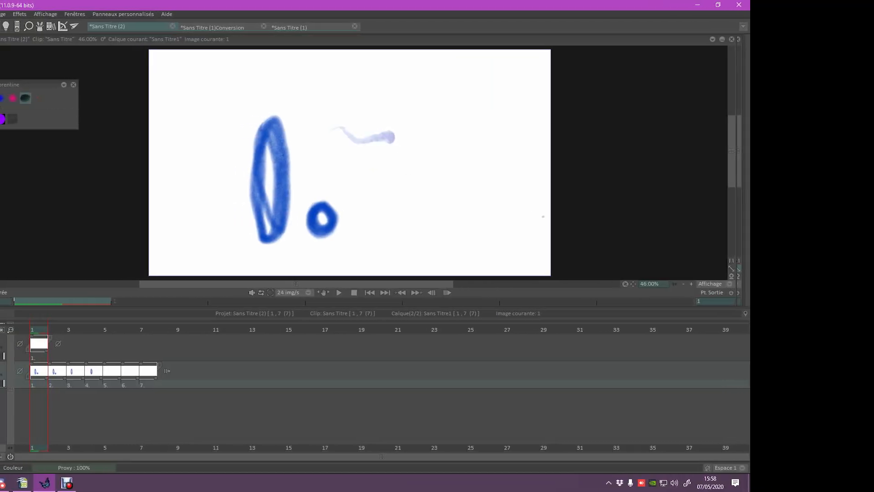
left_click(691, 284)
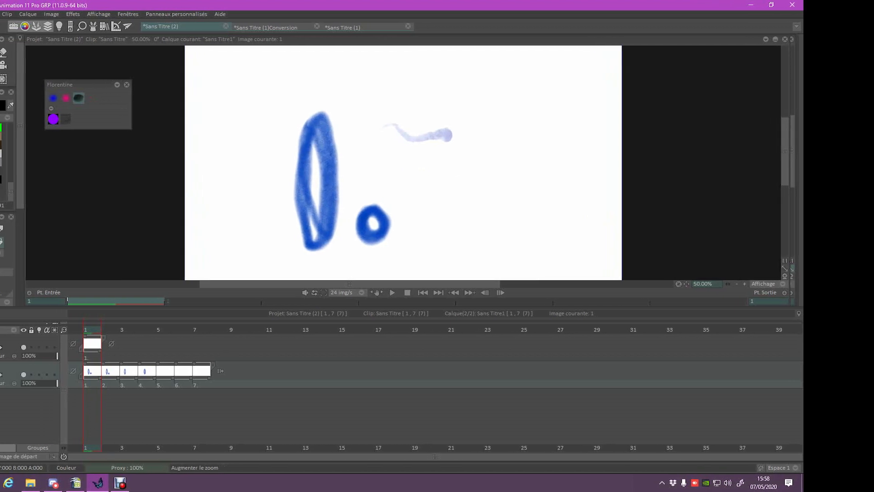
left_click(744, 283)
Step: Paint two soft, tapered pale blue strokes beside the tall loop on frame 1 with the textured brush
left_click_drag(448, 195, 481, 188)
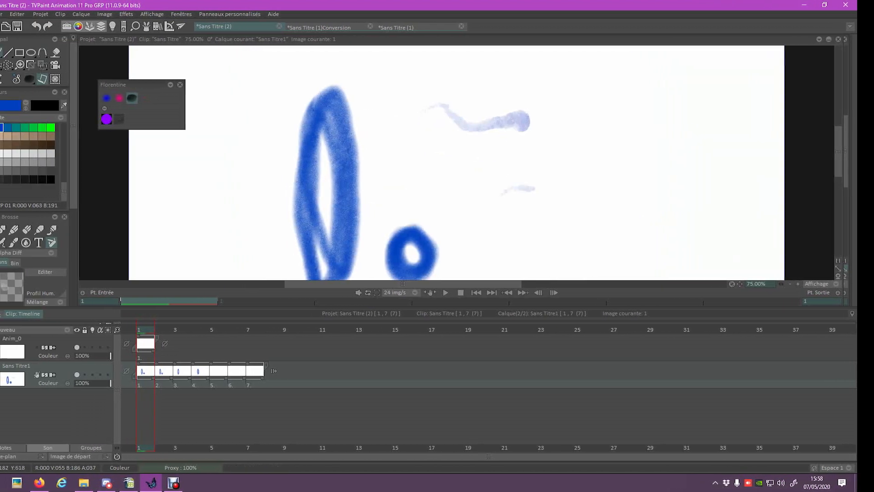
mouse_move(535, 188)
left_mouse_down()
mouse_move(595, 195)
mouse_move(637, 187)
left_mouse_up()
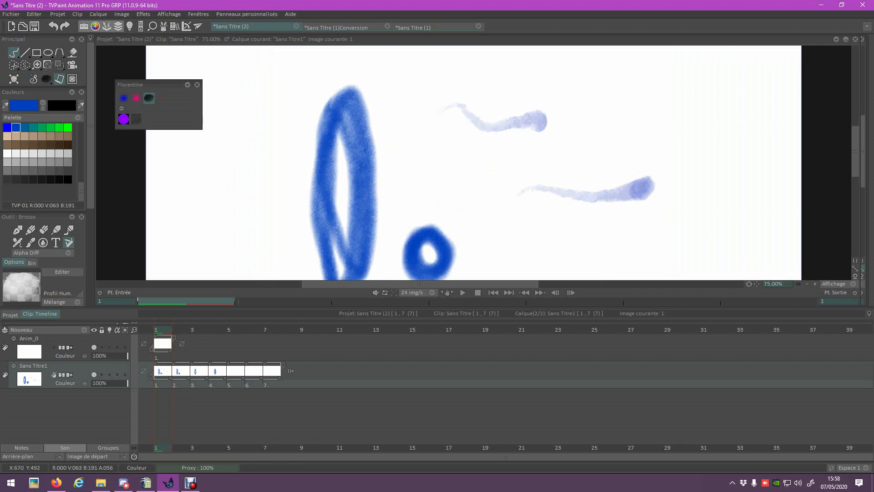
mouse_move(647, 93)
left_mouse_down()
mouse_move(566, 156)
mouse_move(481, 168)
mouse_move(451, 181)
left_mouse_up()
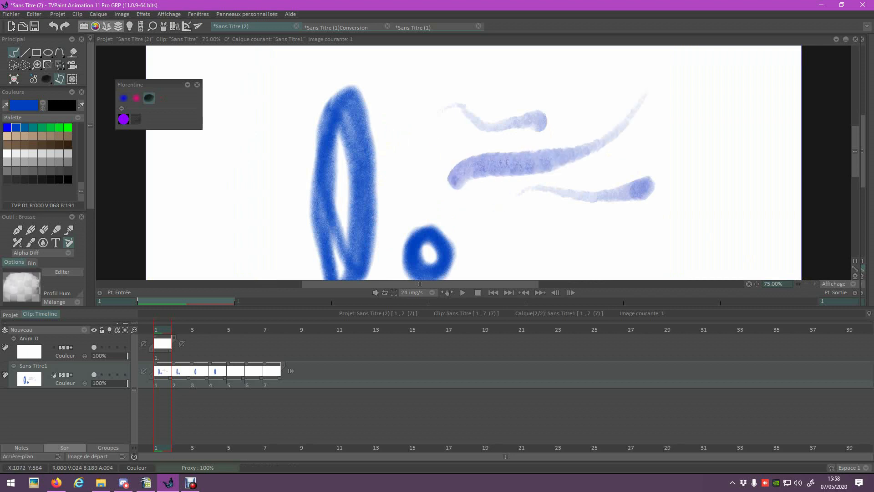